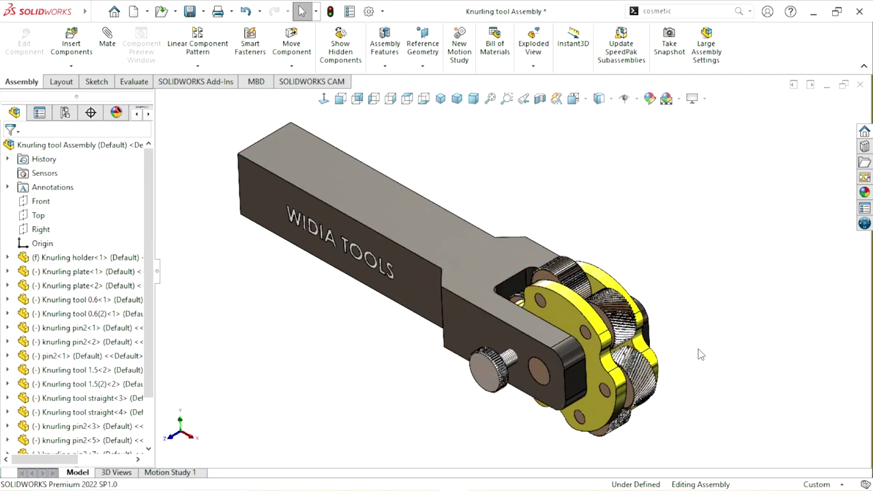
Examine the knurling tool assembly, from the whole holder down to the side plates and knurling wheels.
scroll(449, 289, "down", 3)
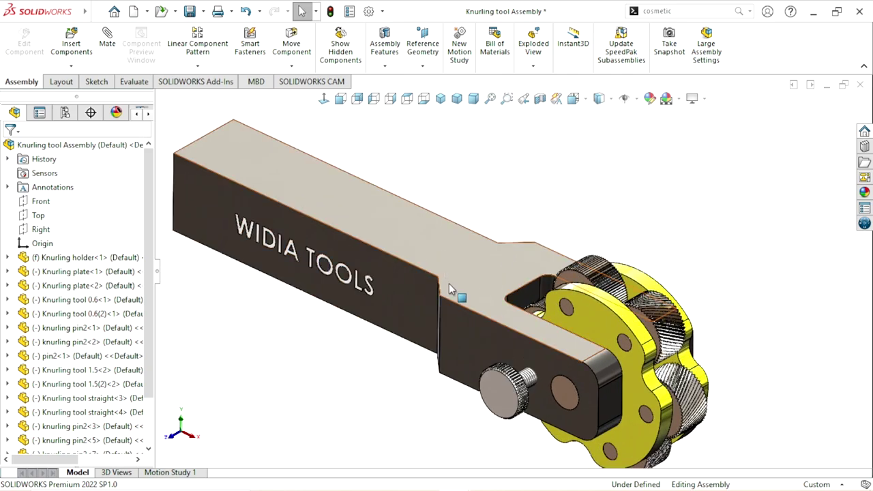
scroll(750, 300, "up", 3)
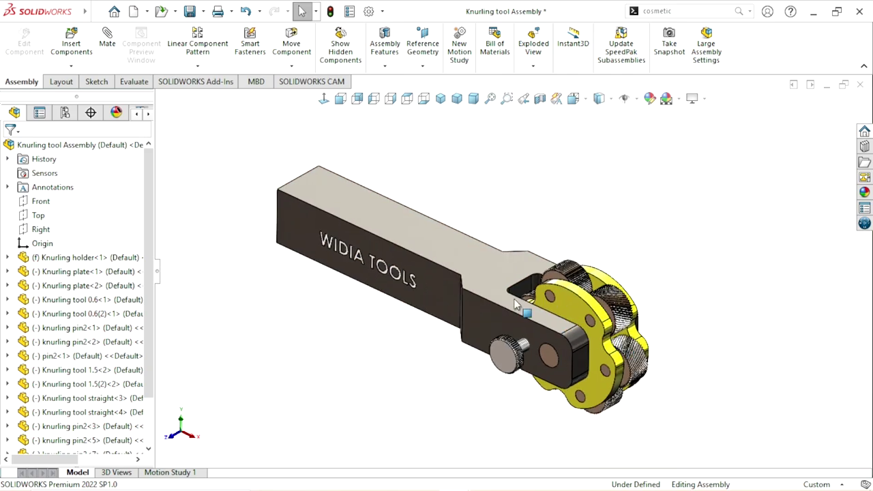
scroll(736, 310, "down", 2)
middle_click_drag(682, 328, 584, 292)
middle_click_drag(672, 309, 594, 284)
scroll(592, 283, "up", 2)
scroll(592, 283, "down", 2)
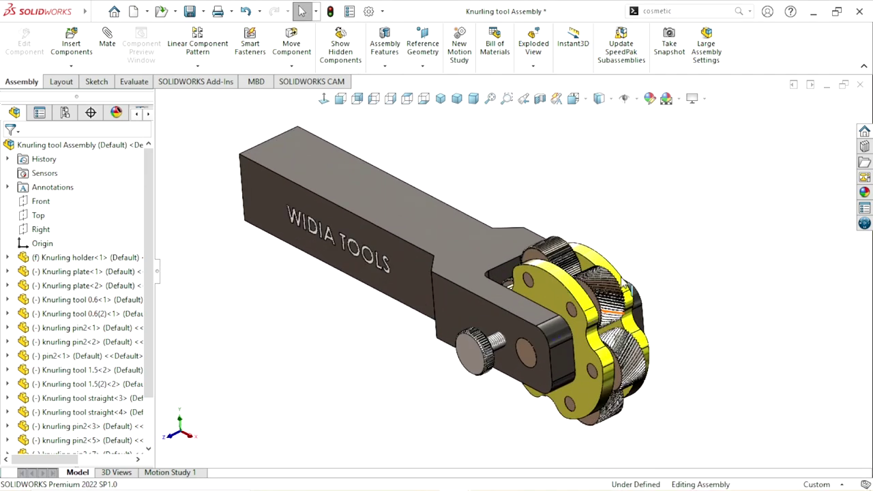
middle_click_drag(686, 298, 512, 281)
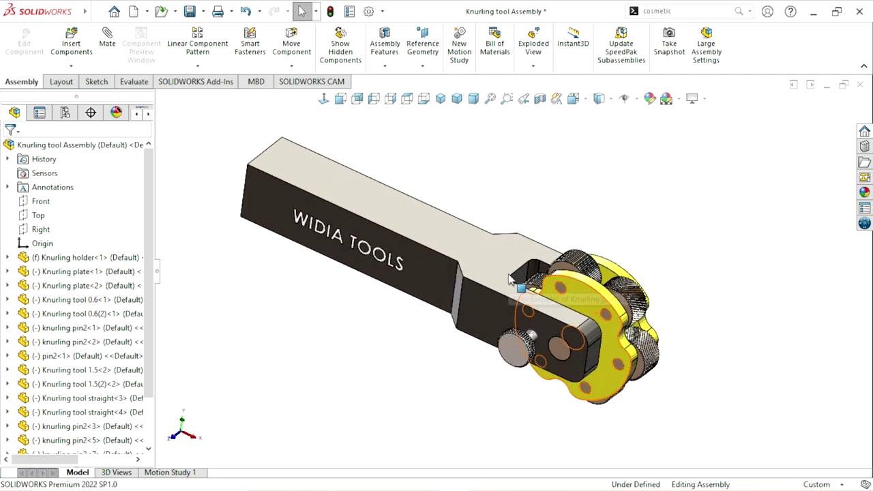
scroll(586, 298, "down", 4)
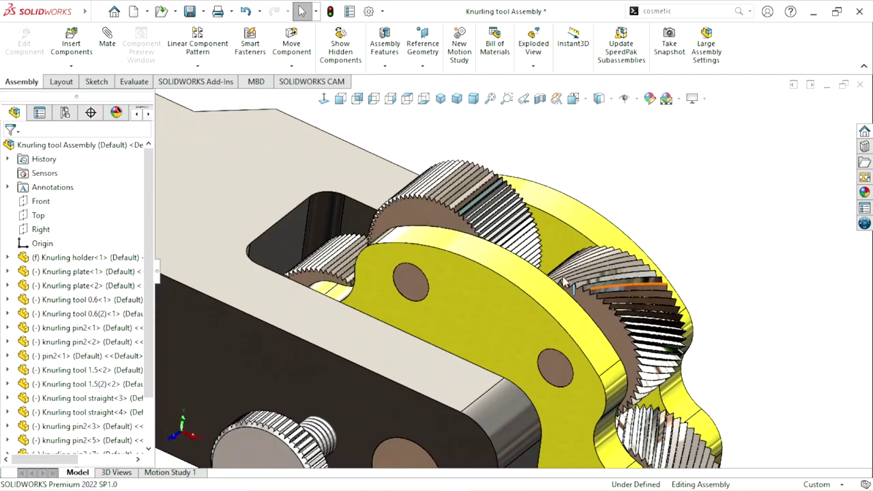
Swivel the yellow knurling plates and their wheels about the holder's pin to check how the head rotates.
left_click(497, 293)
left_click_drag(551, 373, 600, 266)
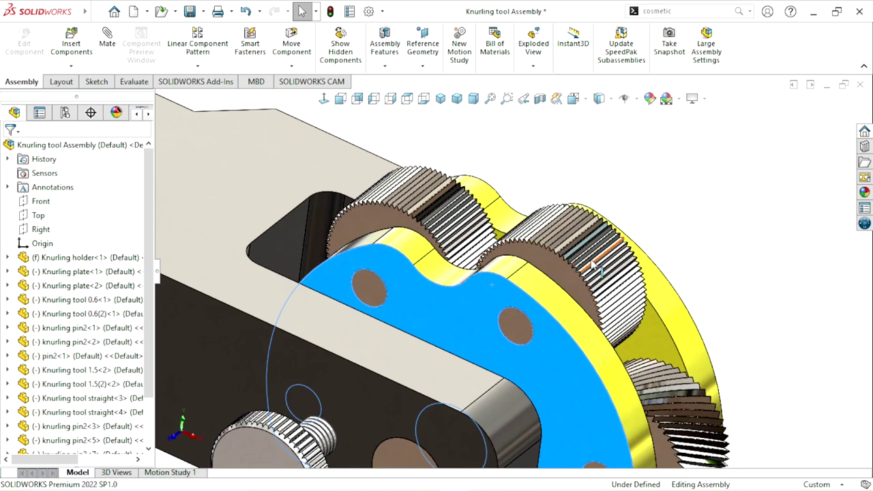
left_click(459, 320)
mouse_move(577, 398)
left_mouse_down()
mouse_move(473, 263)
mouse_move(450, 257)
mouse_move(535, 259)
left_mouse_up()
key("Escape")
left_click(481, 270)
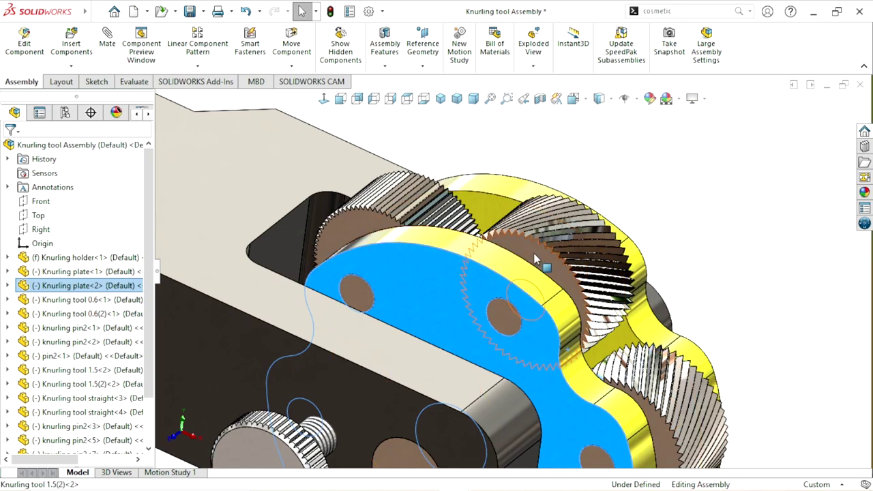
left_click(341, 205)
left_click_drag(341, 205, 678, 288)
key("Escape")
scroll(529, 345, "up", 3)
scroll(535, 331, "down", 3)
left_click(494, 250)
left_click_drag(494, 250, 563, 325)
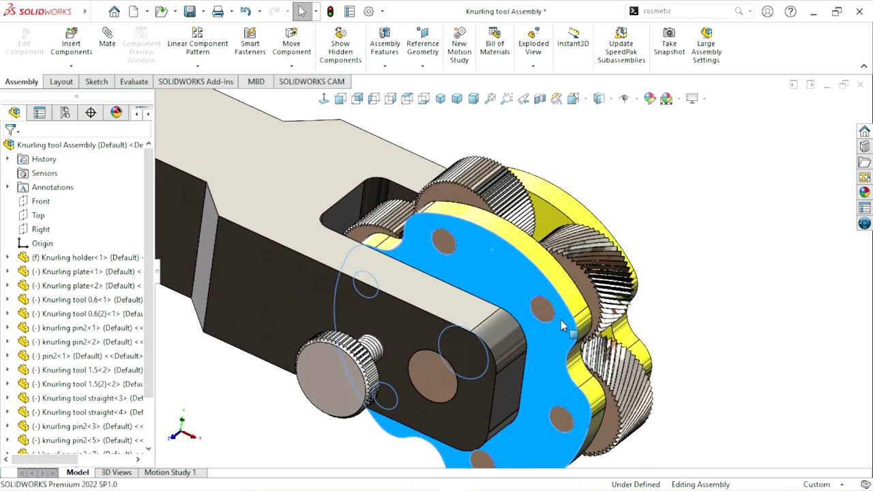
Inspect the thumb screw, pivot pin and plate head up close and within the complete holder assembly.
scroll(534, 356, "up", 3)
scroll(532, 355, "down", 3)
left_click(706, 287)
middle_click_drag(648, 332, 594, 291)
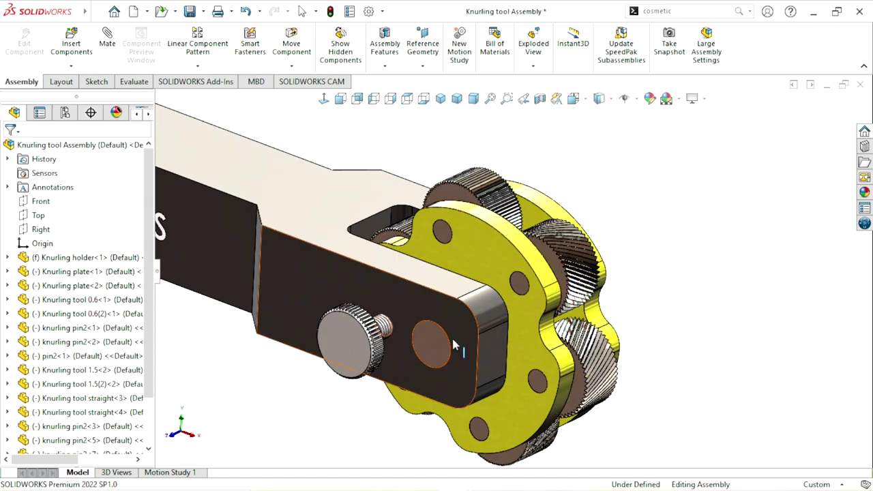
scroll(571, 370, "up", 3)
scroll(431, 274, "down", 2)
scroll(431, 275, "up", 2)
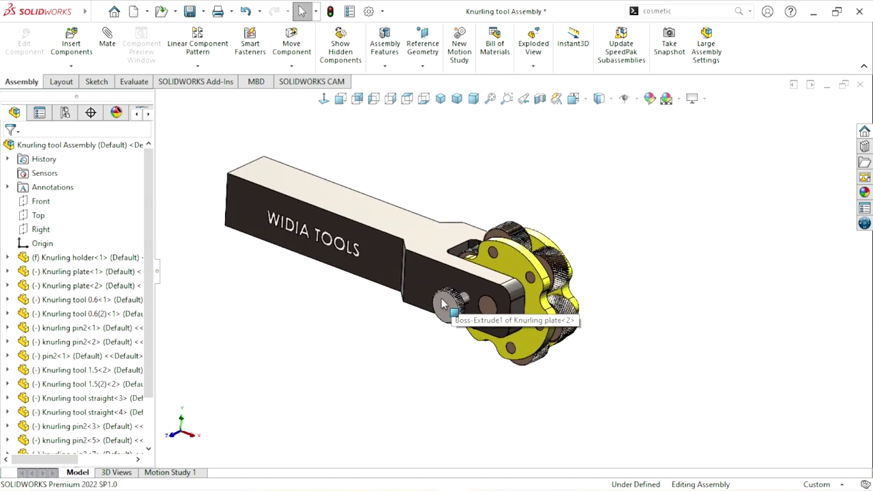
scroll(424, 253, "up", 3)
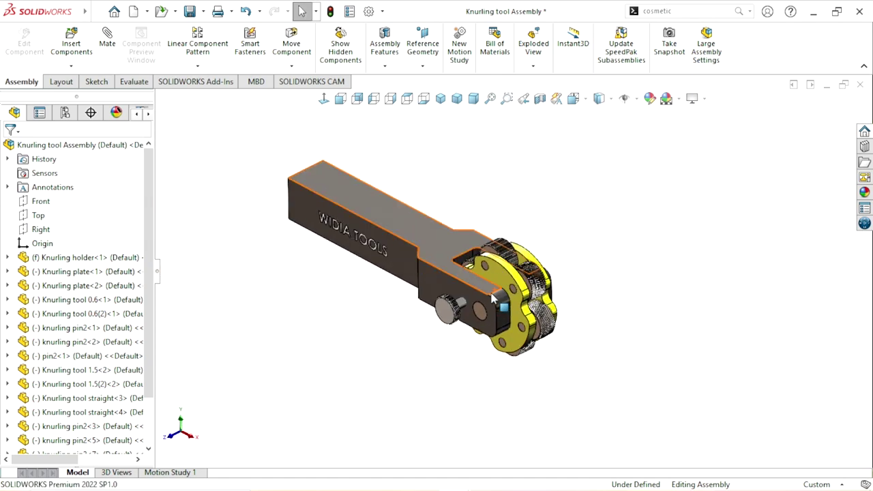
scroll(573, 334, "down", 5)
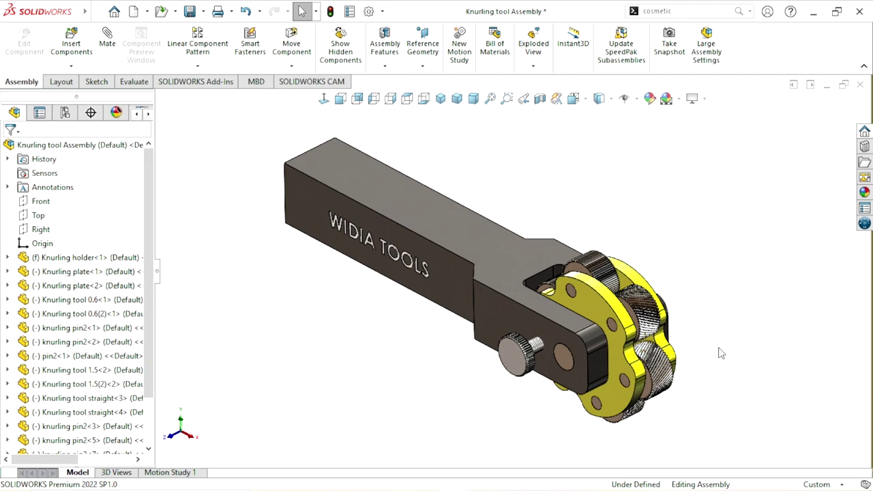
scroll(716, 353, "up", 3)
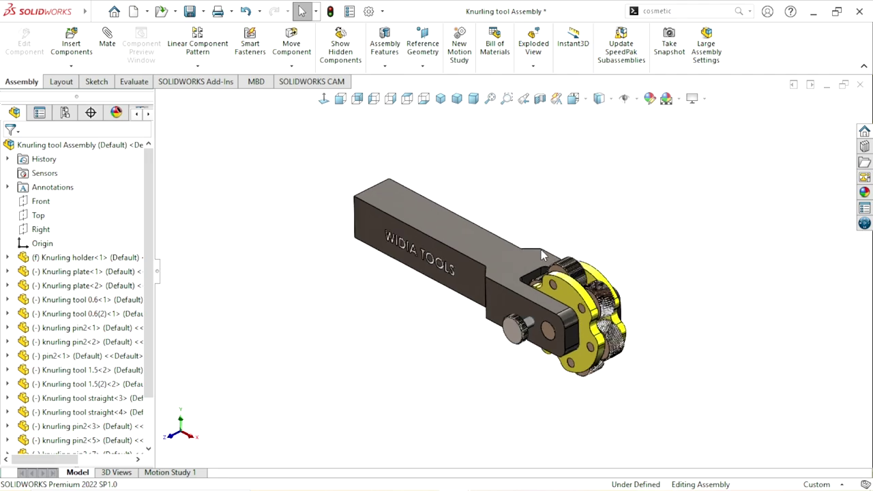
scroll(506, 313, "down", 5)
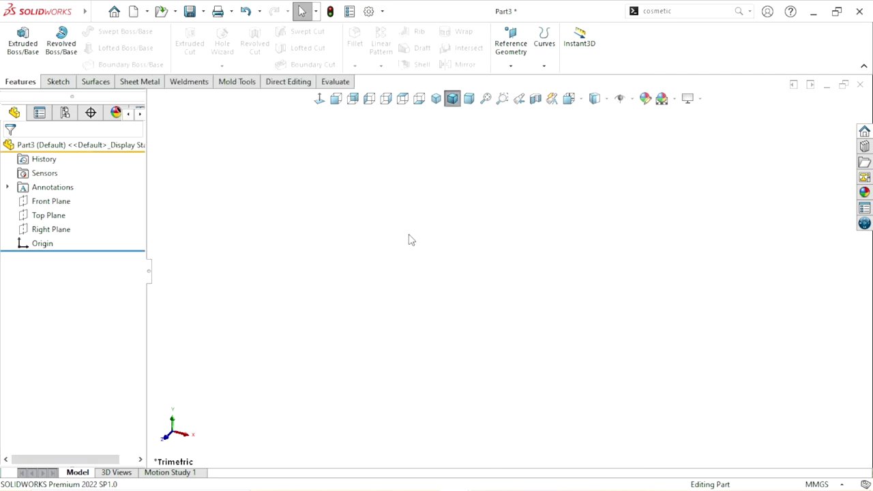
Sketch a center rectangle about 209 by 57 mm on the Front Plane, centred on the origin.
left_click(60, 201)
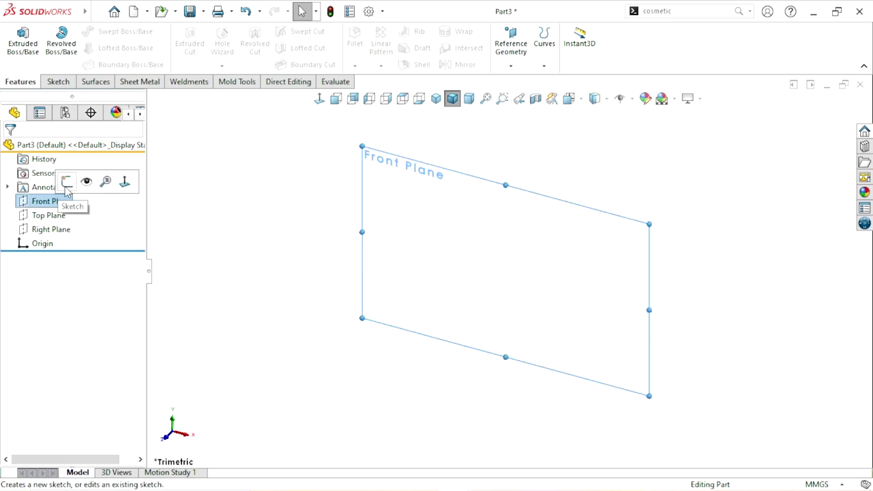
left_click(67, 182)
left_click(96, 48)
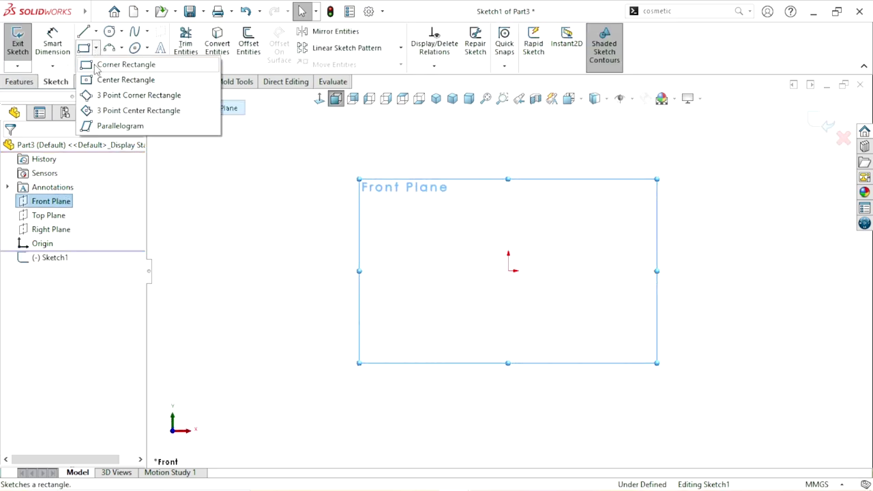
left_click(99, 80)
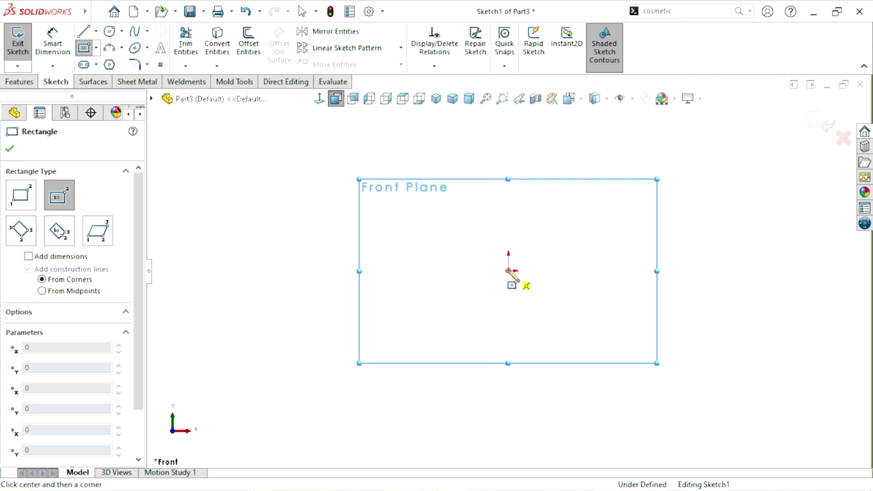
left_click(507, 270)
left_click(682, 208)
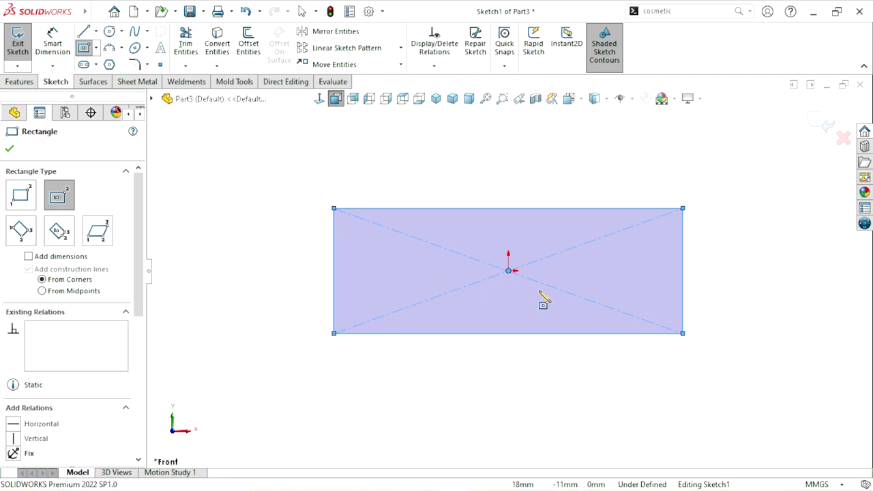
Dimension the rectangle to 159 mm long and 24 mm high.
left_click(63, 48)
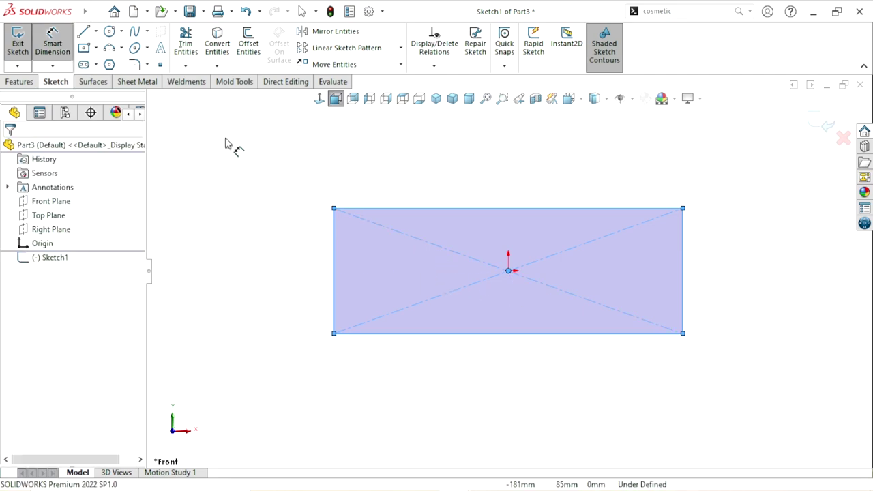
left_click(553, 214)
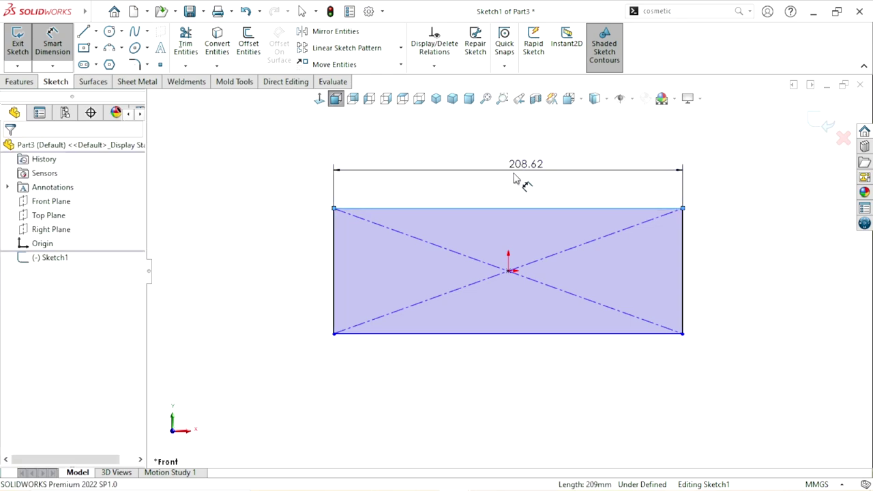
left_click(516, 179)
type("159")
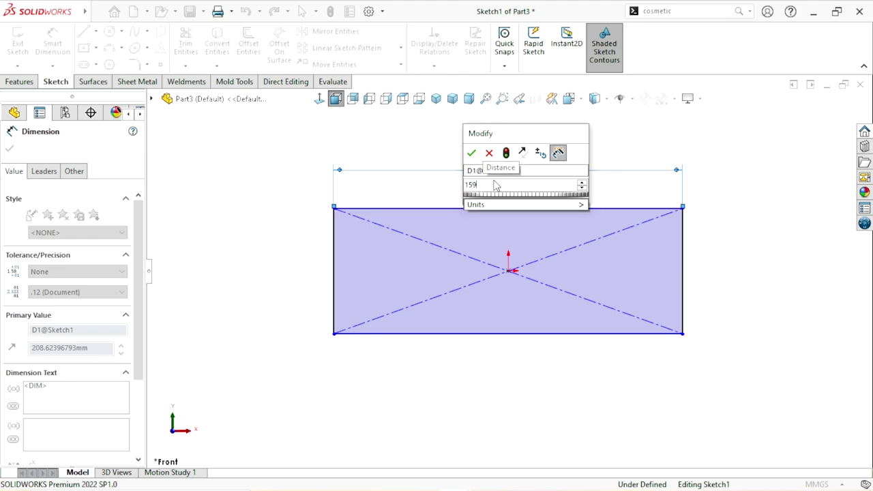
left_click(471, 154)
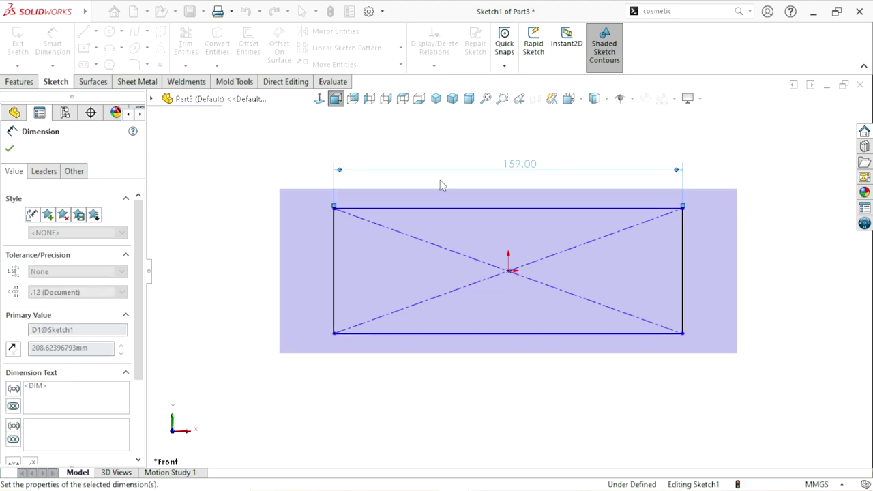
left_click(333, 262)
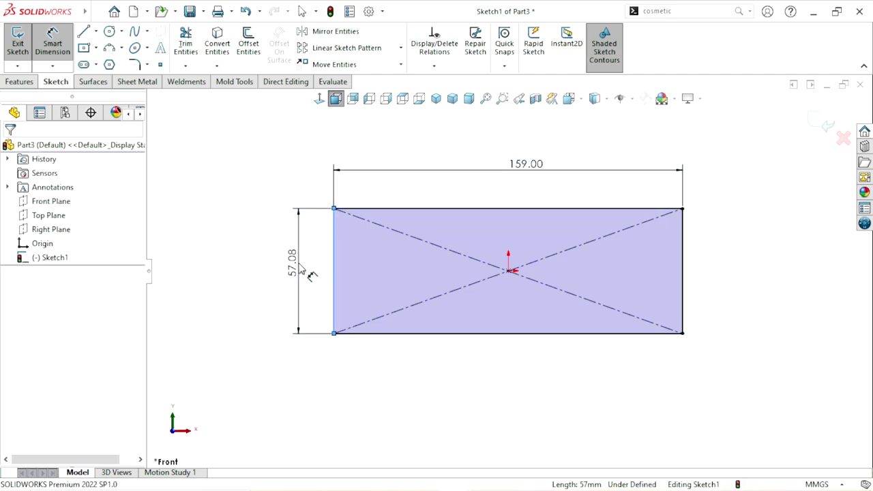
left_click(298, 267)
type("24")
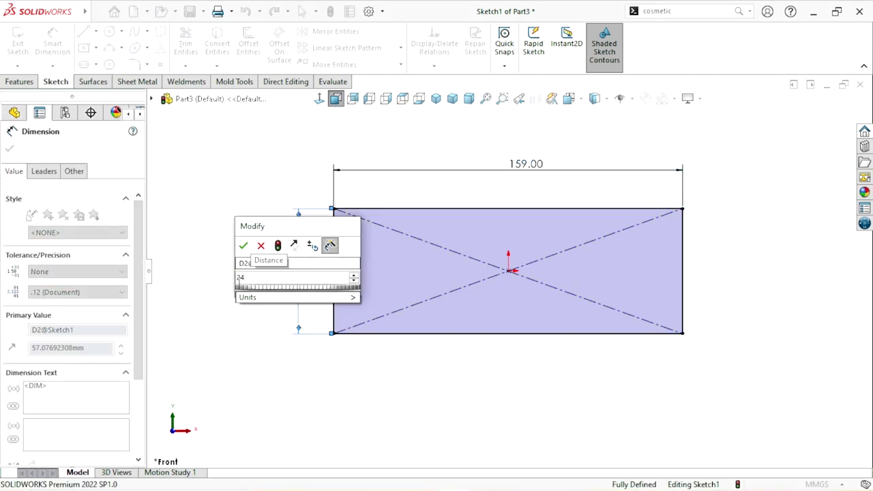
key("Return")
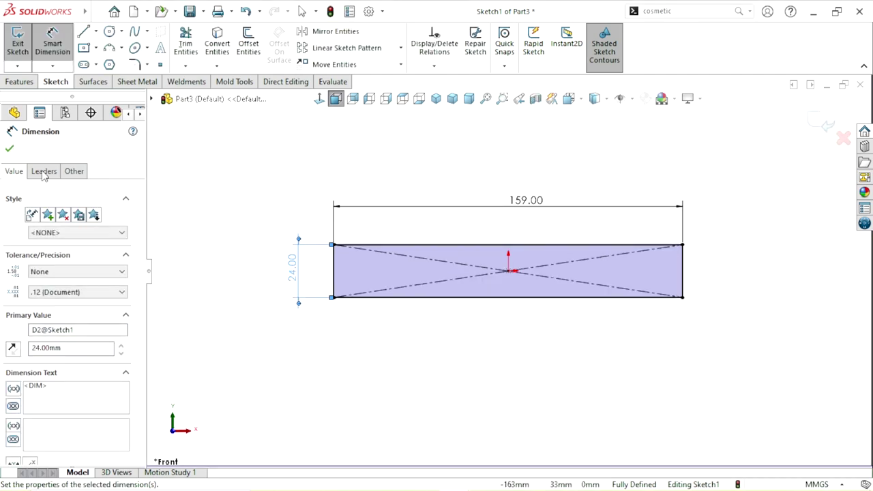
scroll(506, 282, "down", 1)
left_click(487, 380)
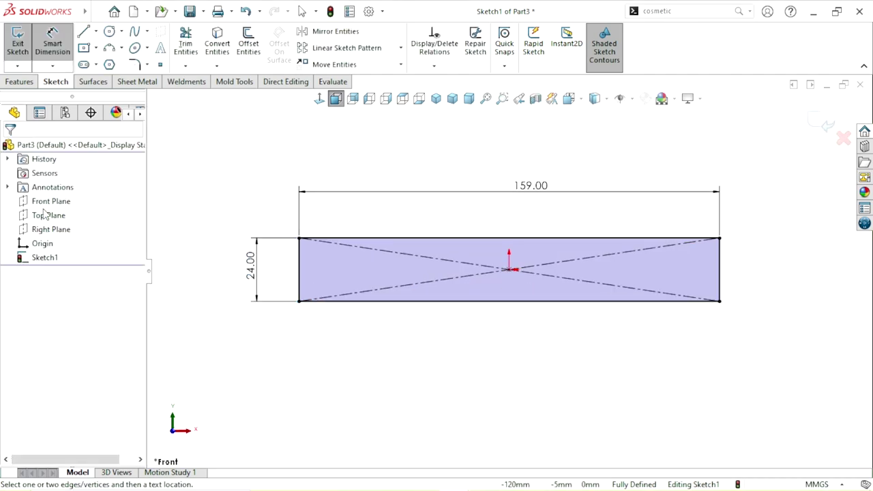
Extrude the rectangle as a boss to a depth of 38 mm with the Mid Plane end condition.
left_click(21, 82)
left_click(22, 46)
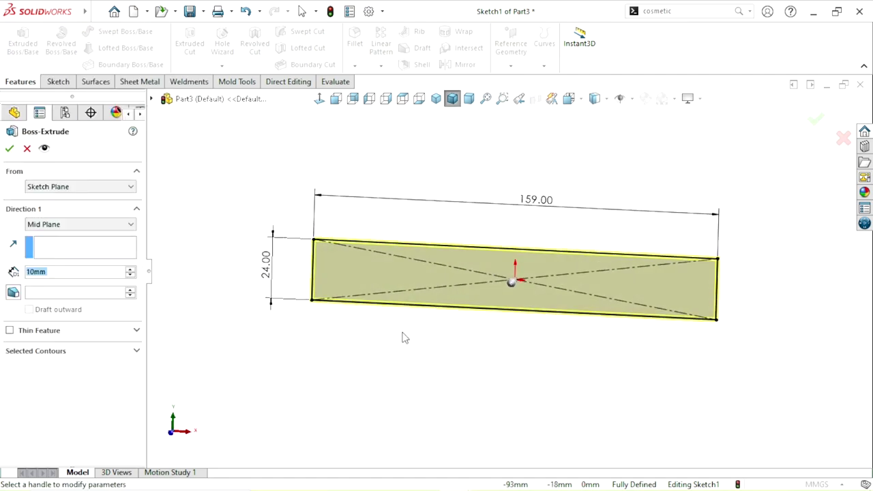
left_click(95, 231)
left_click(72, 281)
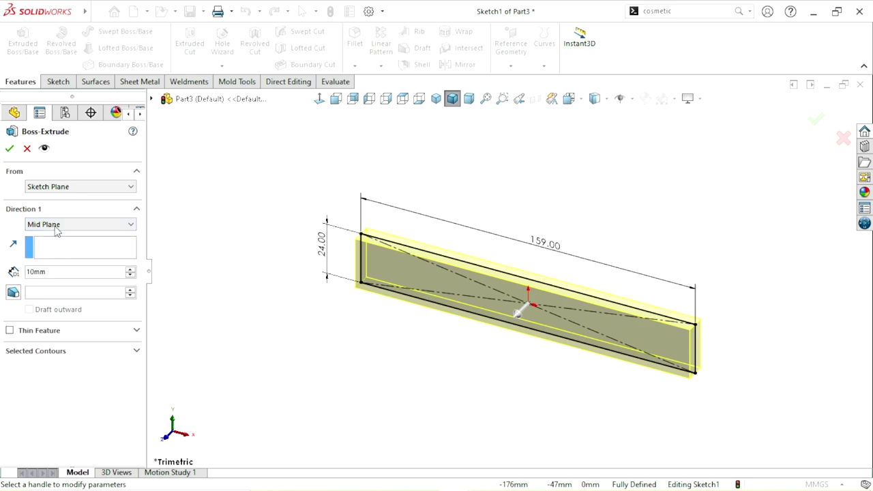
type("38")
key("Return")
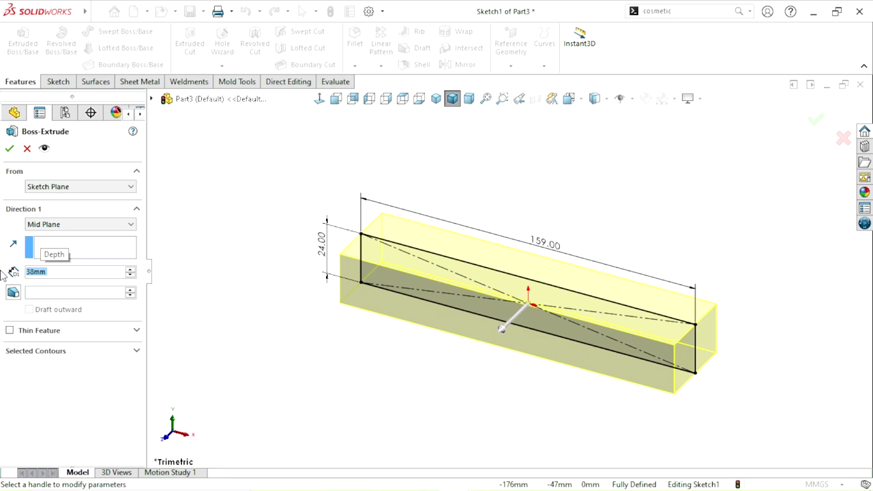
left_click(9, 150)
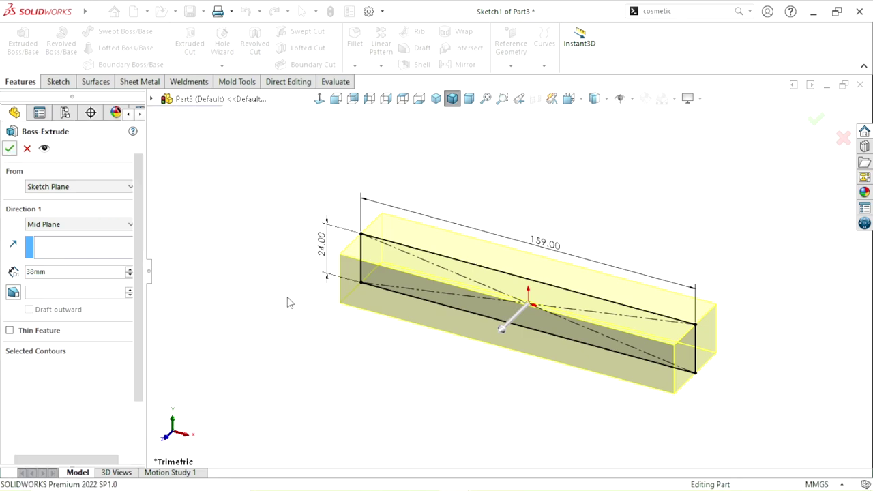
On the block's top face, sketch a narrow corner rectangle from the rear-left corner along part of the rear long edge.
left_click(421, 258)
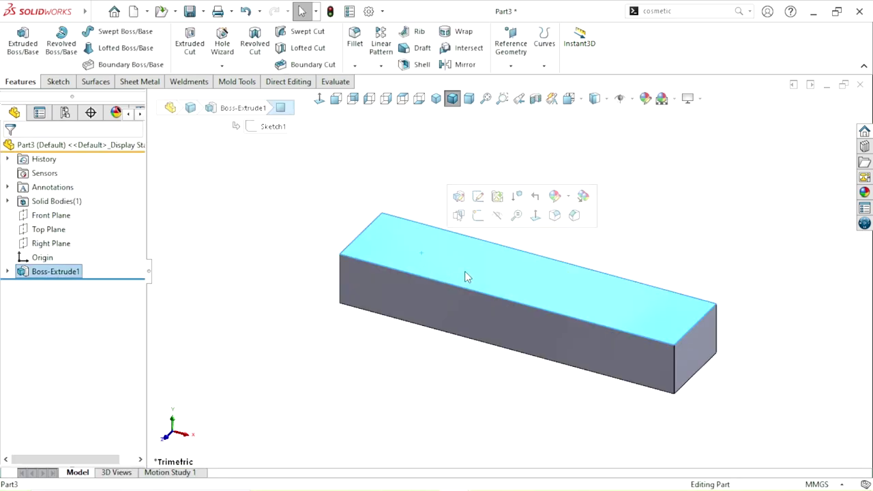
left_click(477, 218)
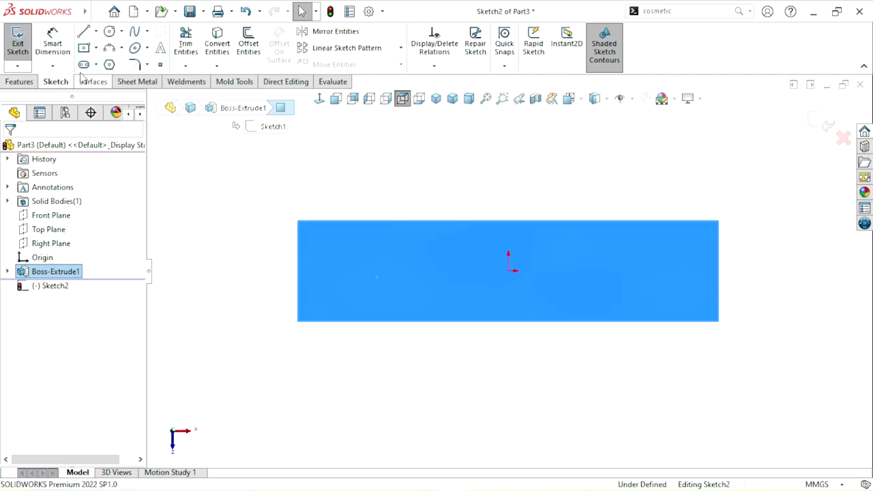
left_click(96, 47)
left_click(112, 64)
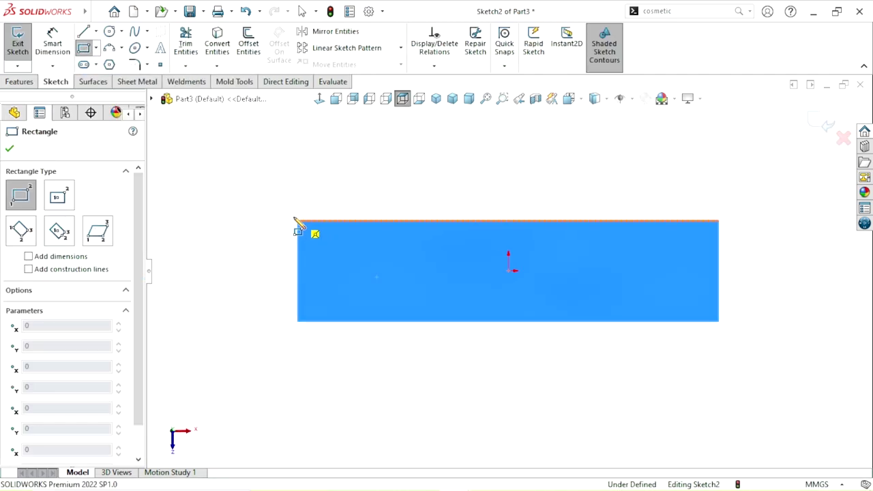
left_click_drag(298, 222, 543, 247)
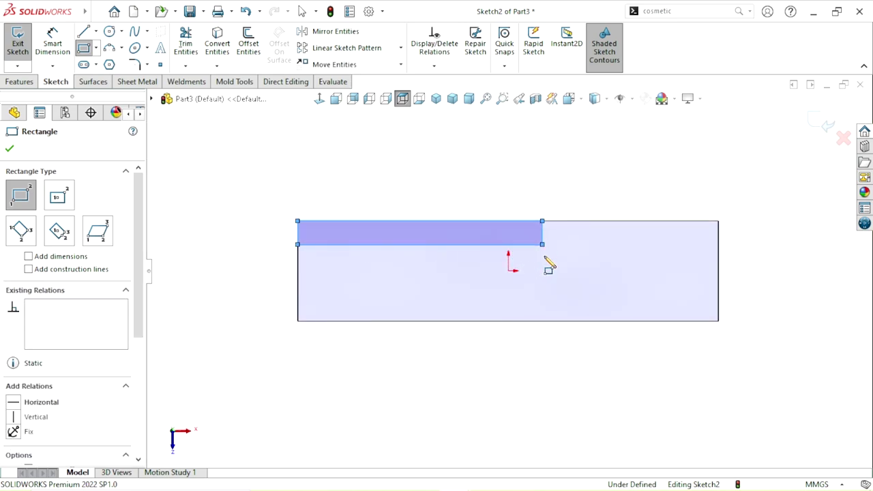
left_click(15, 148)
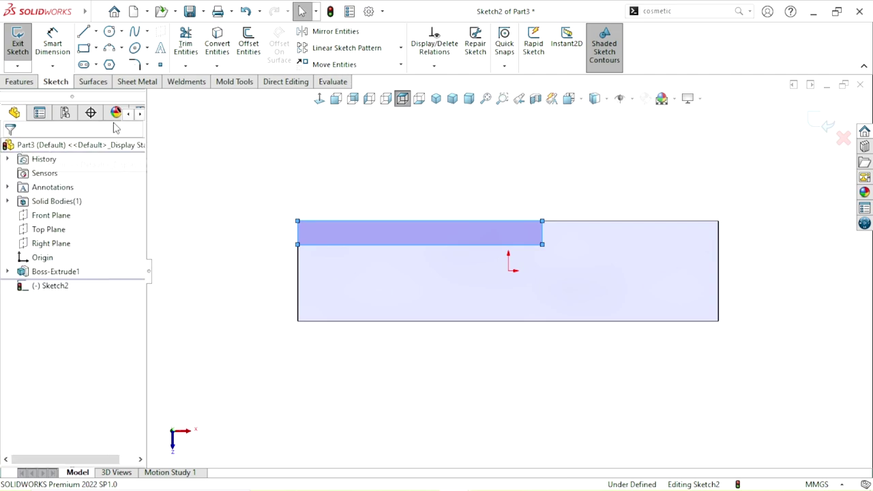
Dimension the narrow rectangle along the rear edge to 95 mm long.
left_click(38, 56)
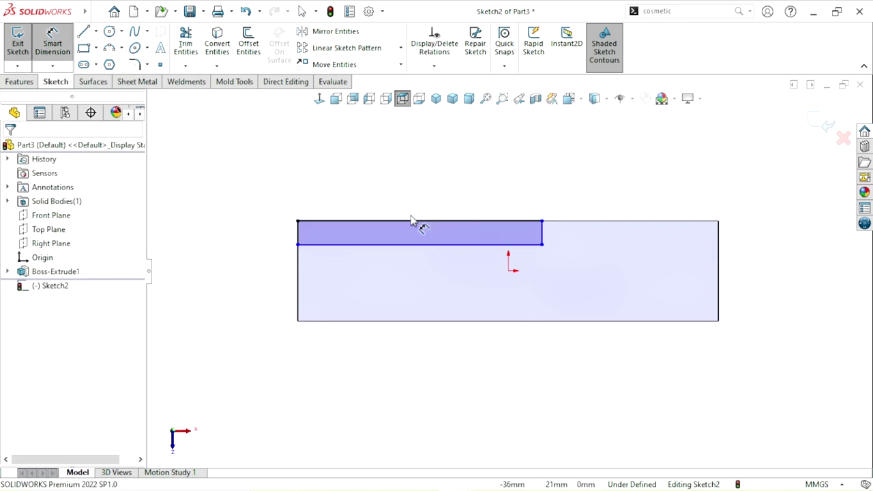
left_click(413, 222)
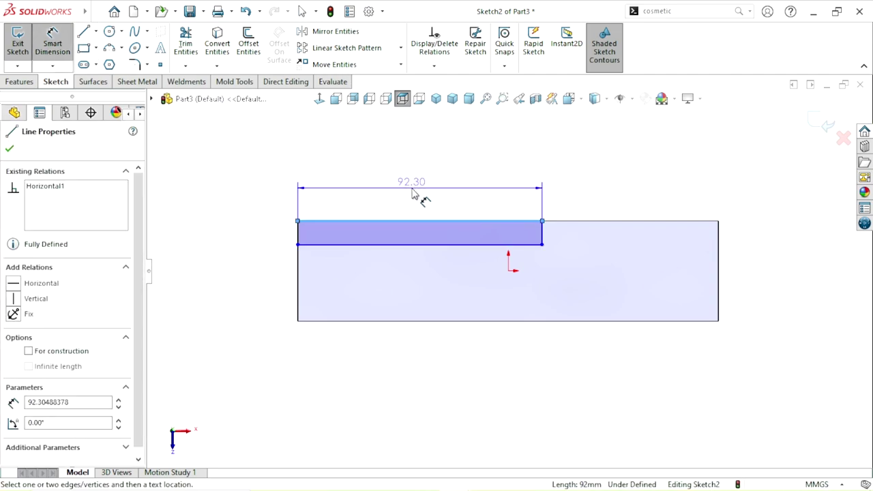
left_click(405, 195)
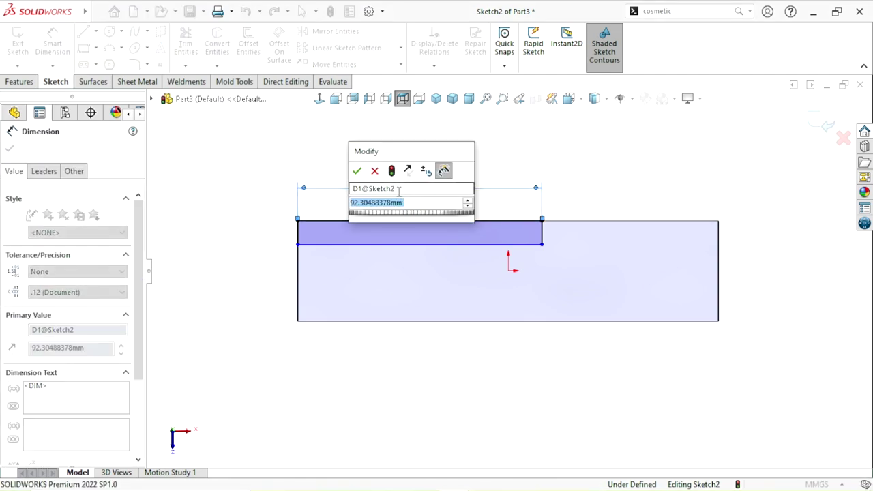
type("5")
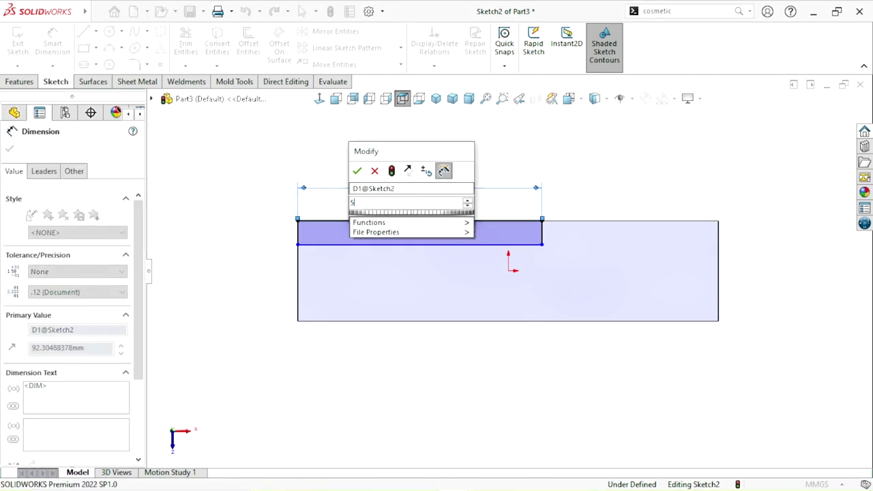
key("BackSpace")
type("9")
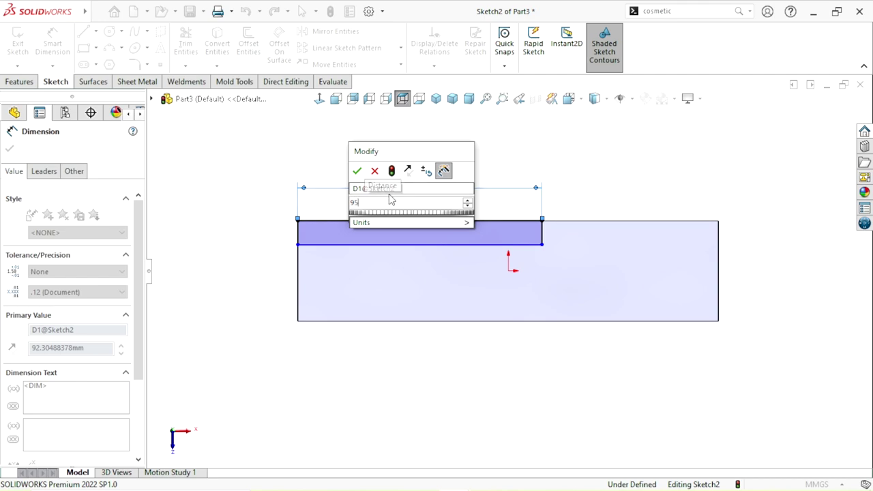
left_click(357, 171)
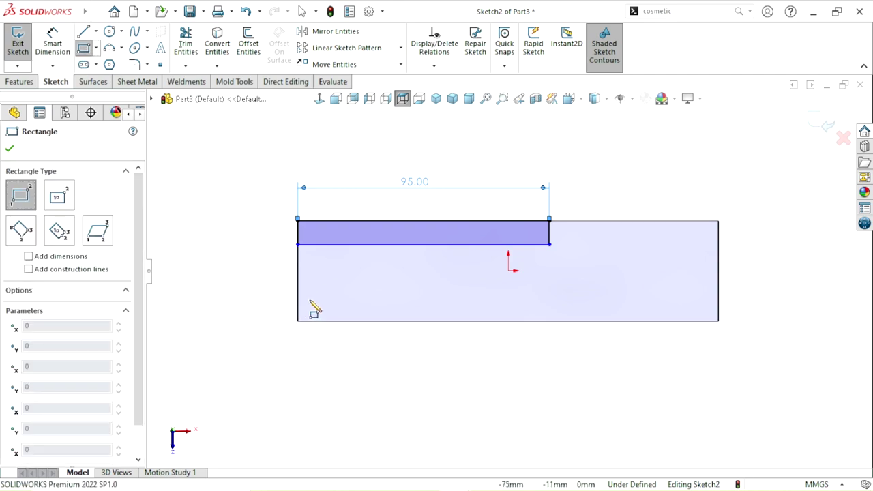
Sketch a second corner rectangle about 95 by 9 mm along the front long edge, starting from the block's left edge.
left_click(298, 298)
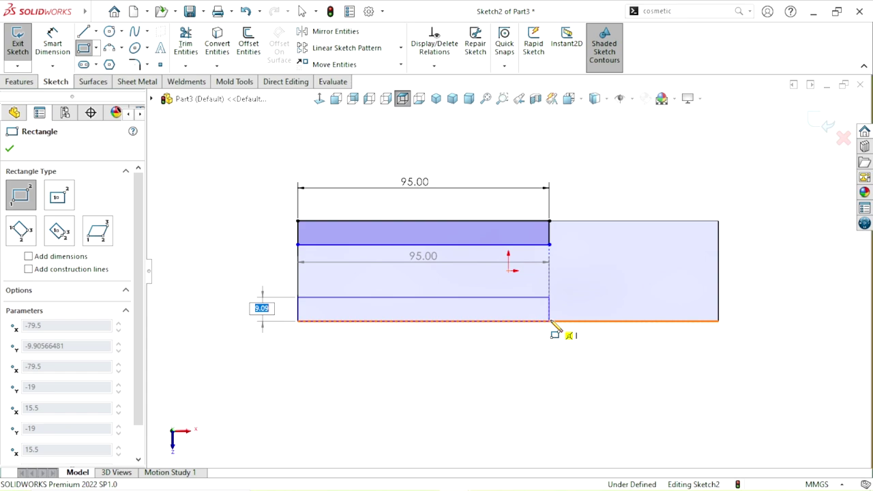
left_click(550, 320)
right_click(548, 366)
left_click(557, 367)
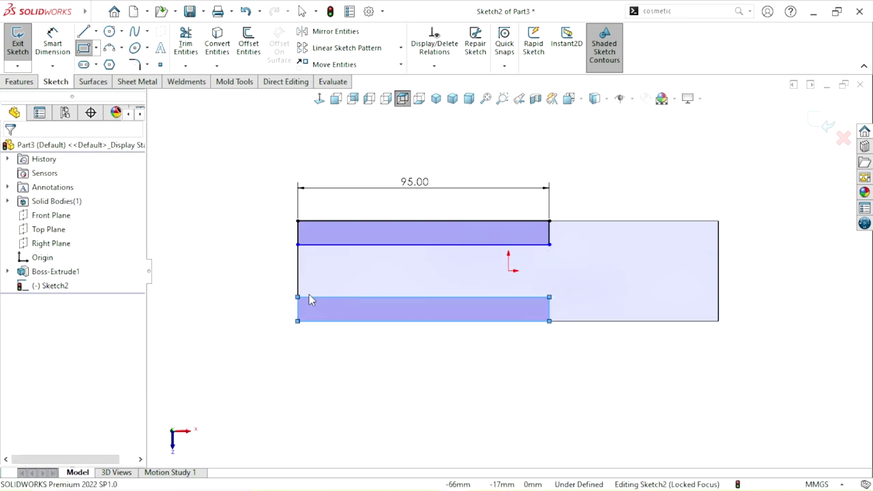
Make the inner long edges of the two narrow rectangles equal in length.
left_click(431, 304)
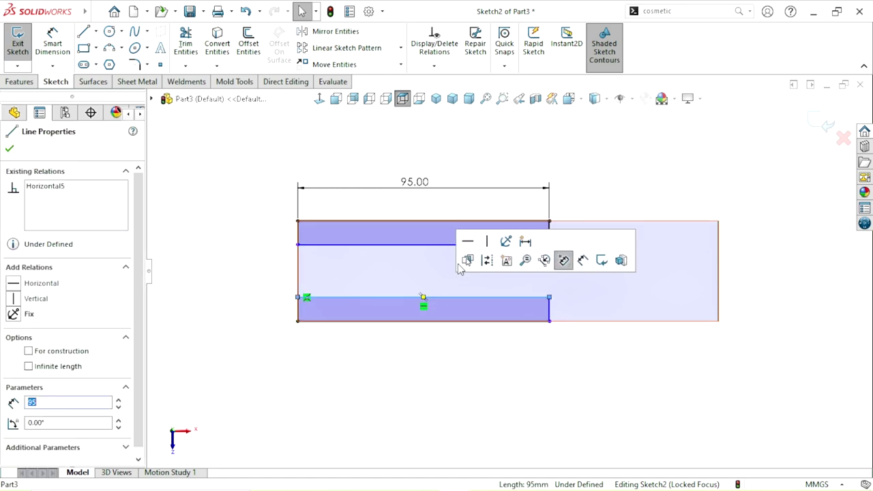
left_click(418, 246, "ctrl")
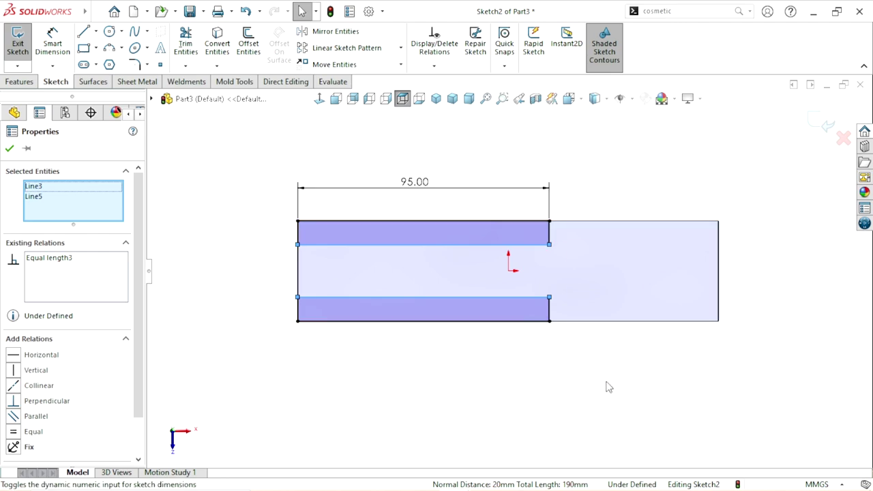
left_click(412, 336)
Dimension the gap between the inner long edges of the two narrow rectangles to 24 mm.
left_click(55, 48)
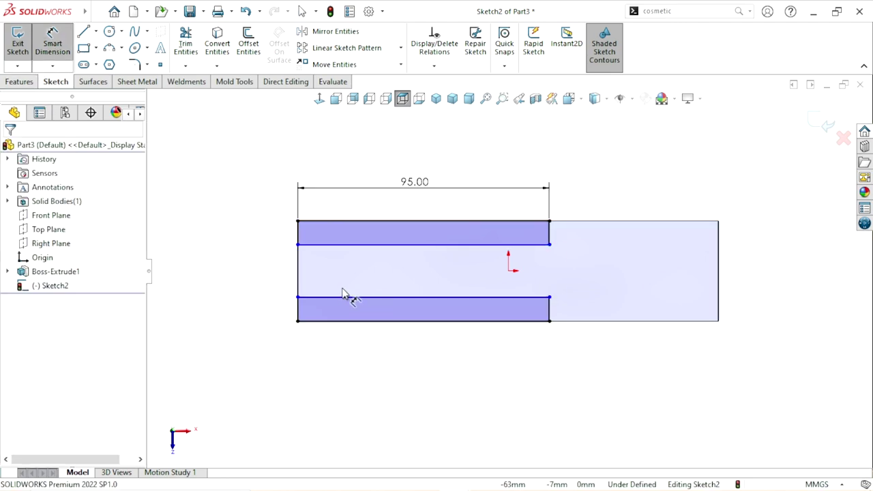
left_click(319, 246)
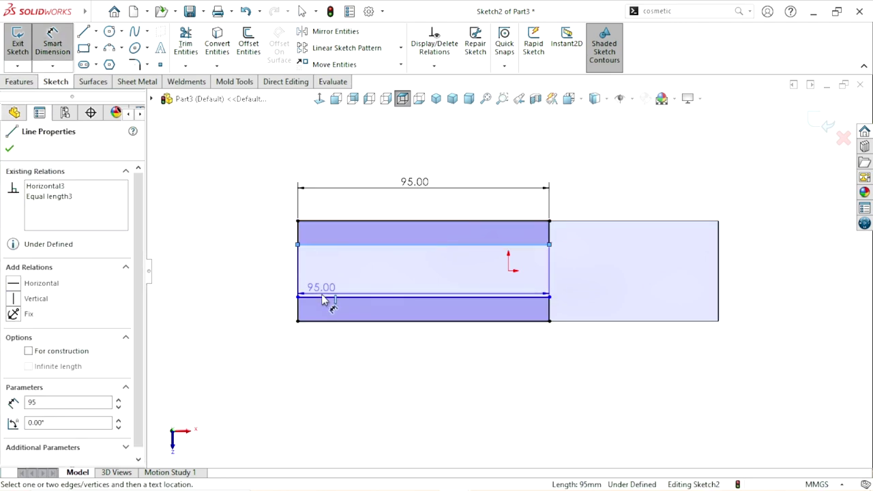
left_click(325, 298)
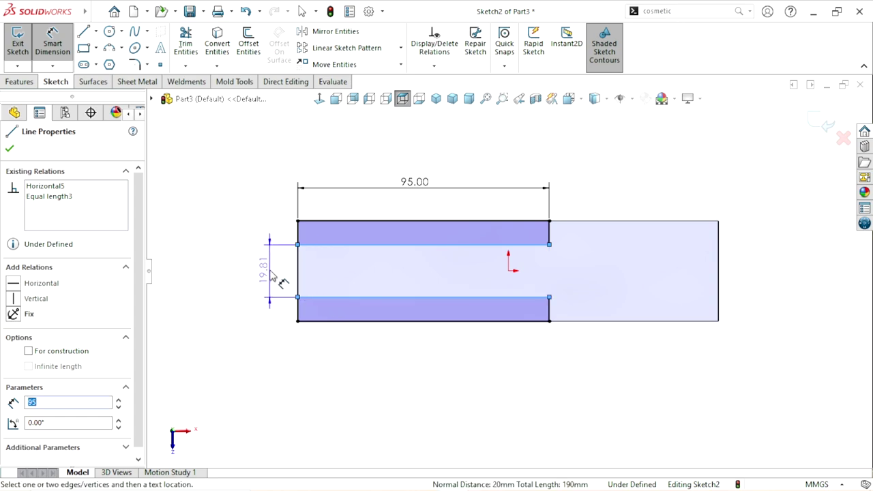
left_click(271, 276)
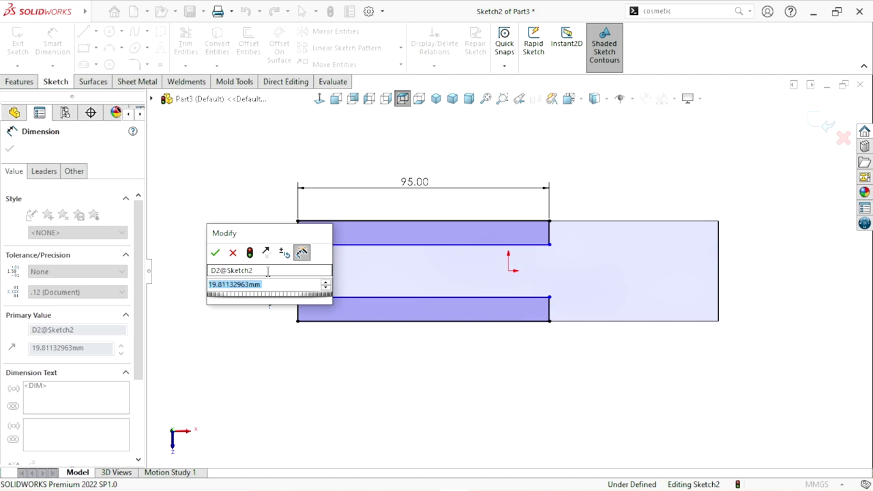
type("24")
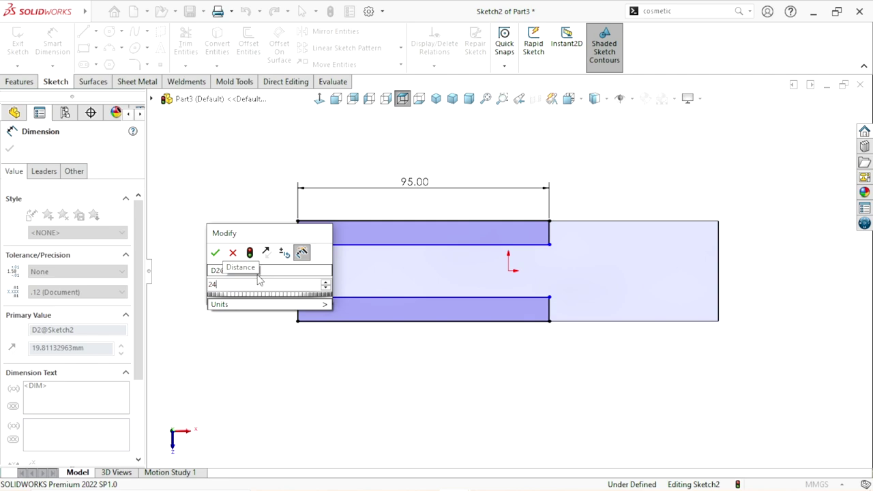
key("Return")
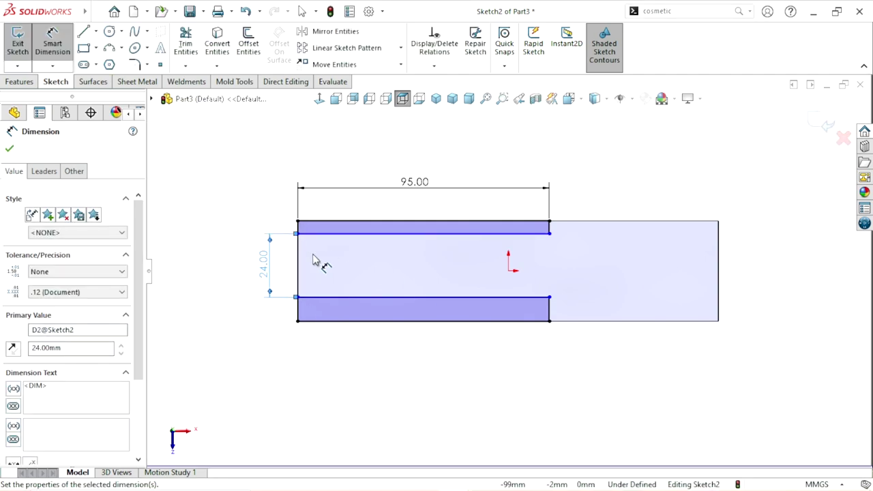
left_click(10, 148)
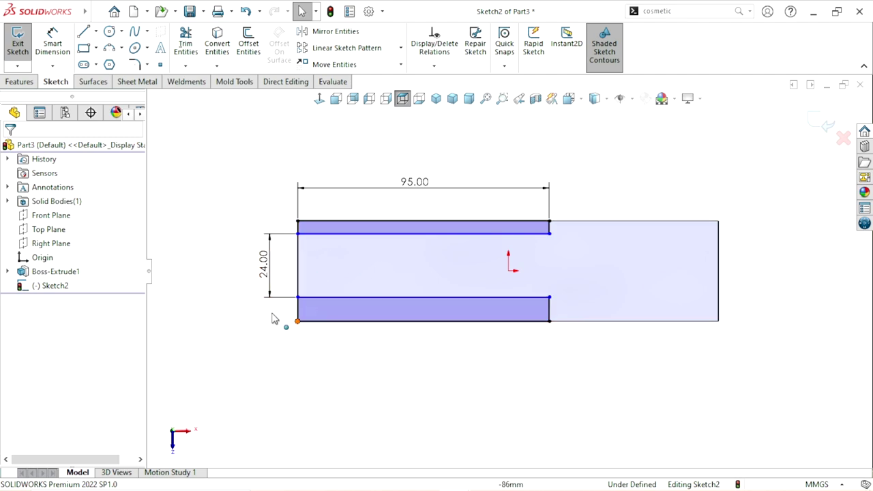
Add an Equal relation between the short left edges of the two narrow rectangles.
left_click_drag(400, 238, 405, 242)
left_click(441, 409)
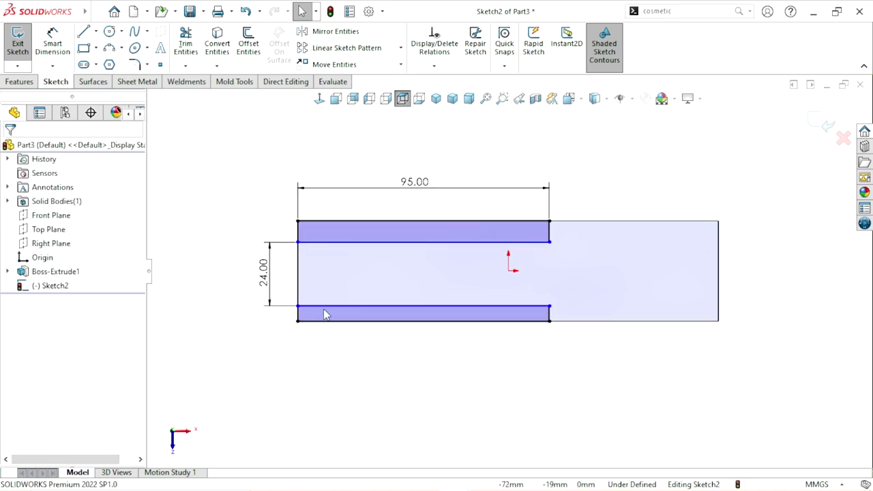
scroll(294, 343, "down", 2)
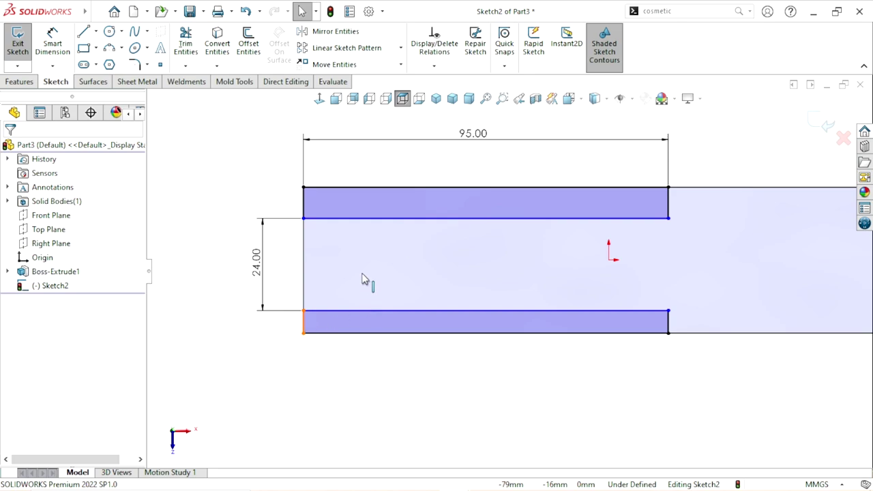
left_click(306, 210)
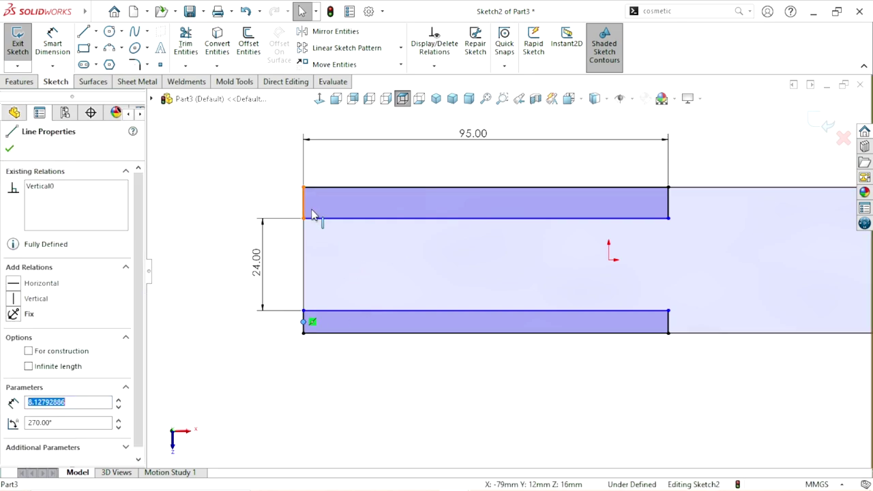
left_click(304, 218, "ctrl")
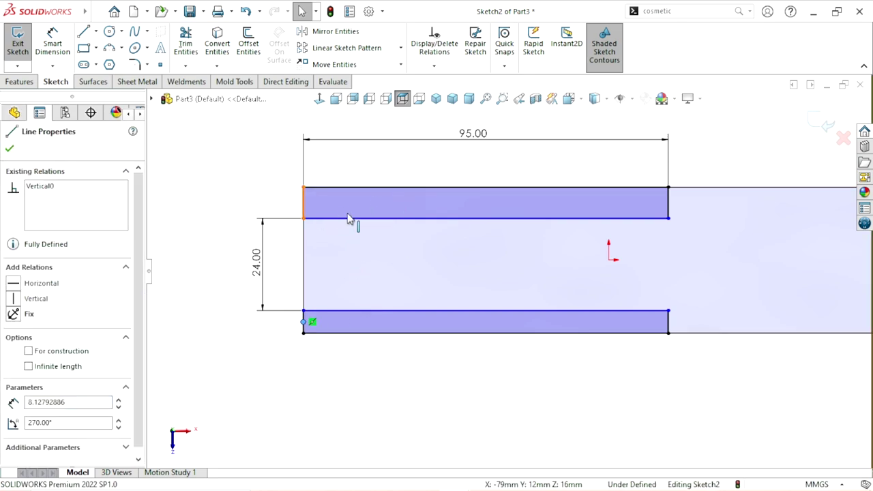
left_click(363, 425)
left_click(305, 205)
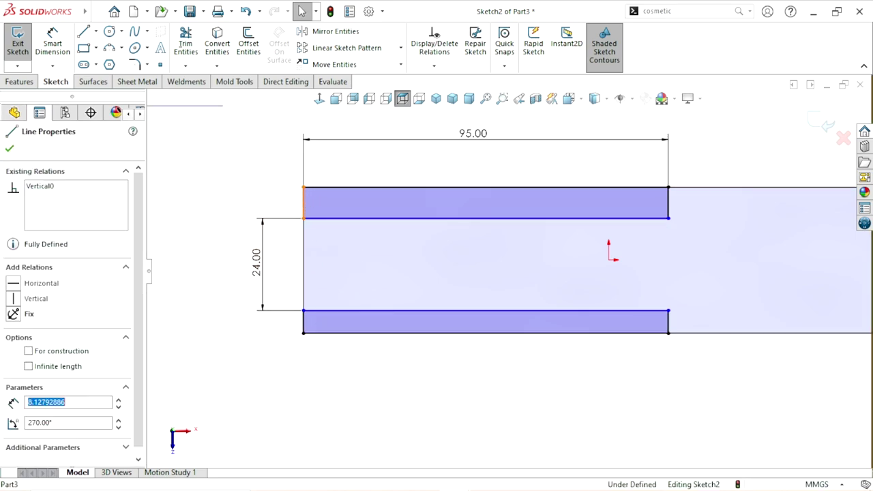
left_click(319, 190, "ctrl")
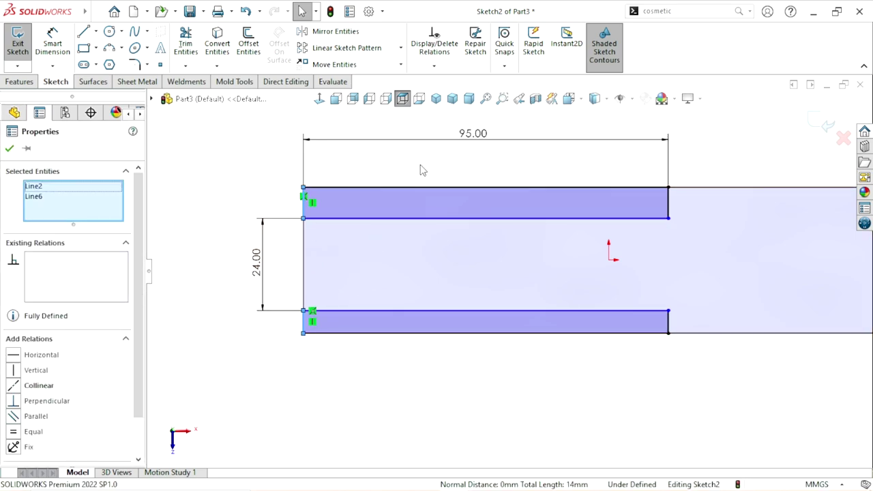
left_click(13, 433)
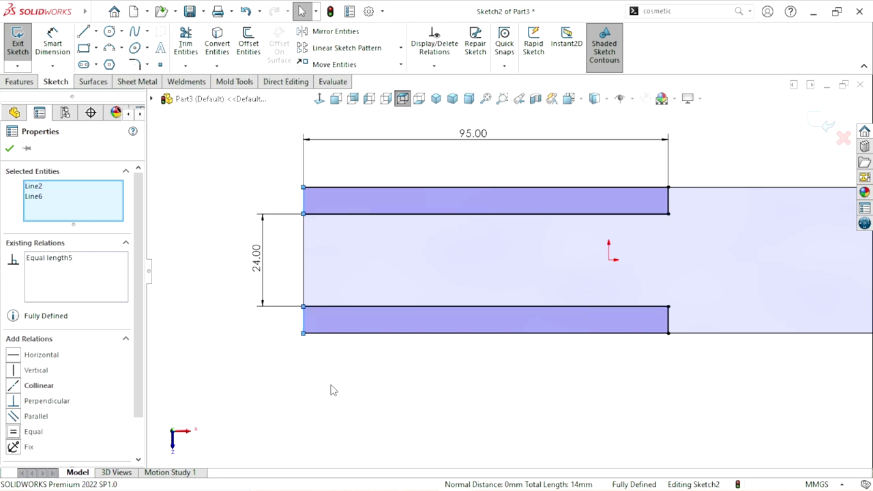
left_click(333, 389)
Sketch a corner rectangle about 50 by 18 mm inward from the middle of the block's right edge.
scroll(538, 265, "down", 3)
scroll(642, 266, "up", 1)
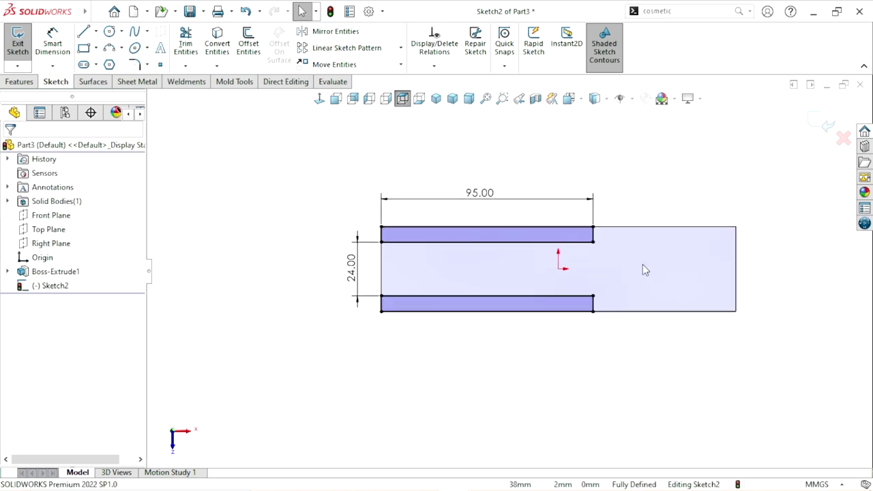
scroll(543, 395, "down", 1)
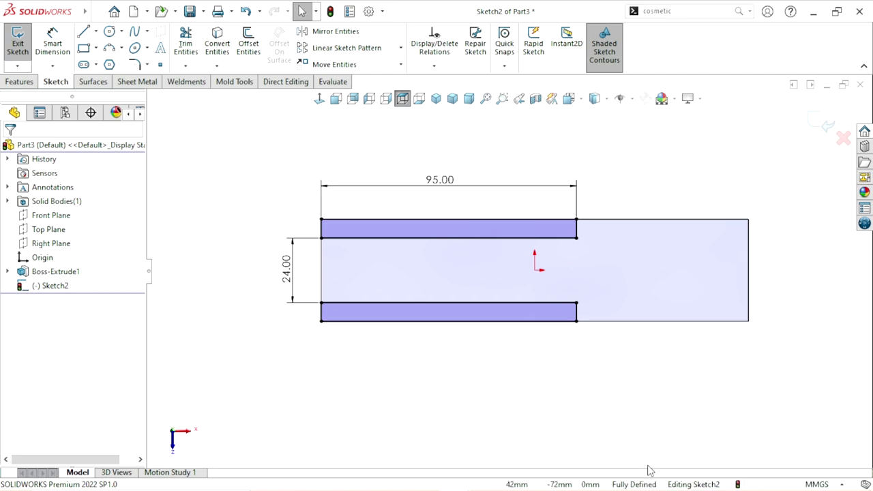
scroll(719, 294, "up", 3)
scroll(719, 294, "down", 2)
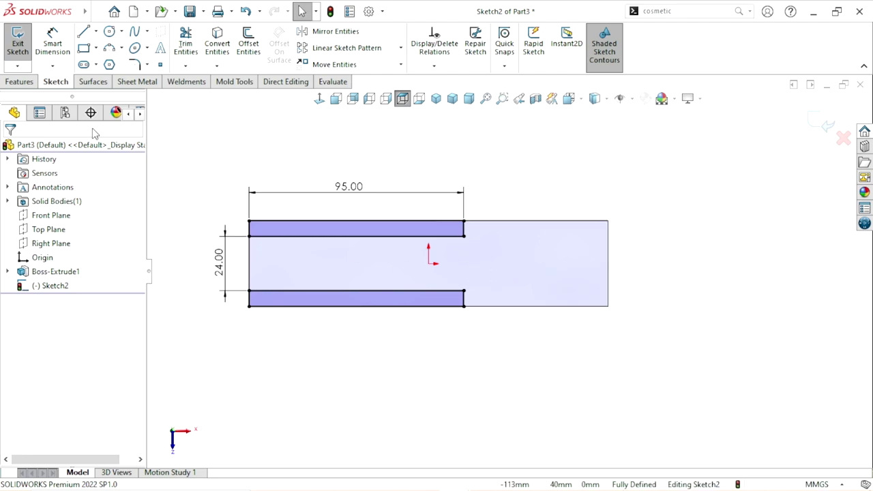
left_click(84, 49)
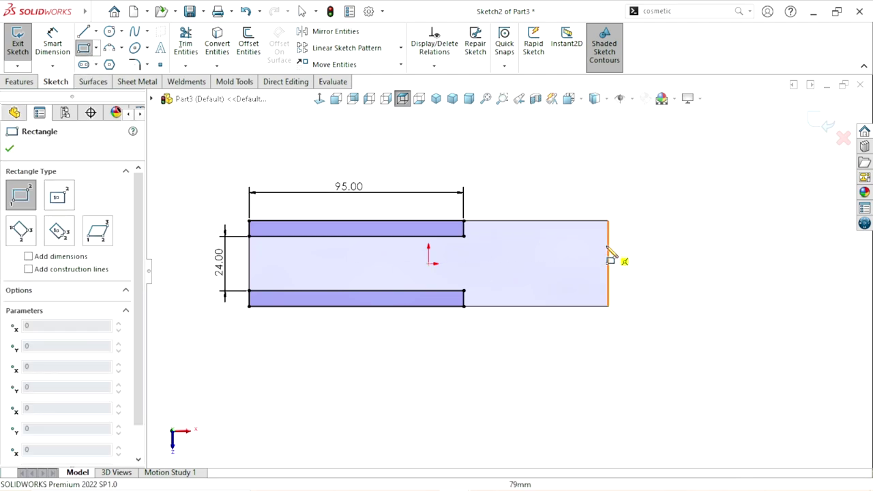
left_click(608, 241)
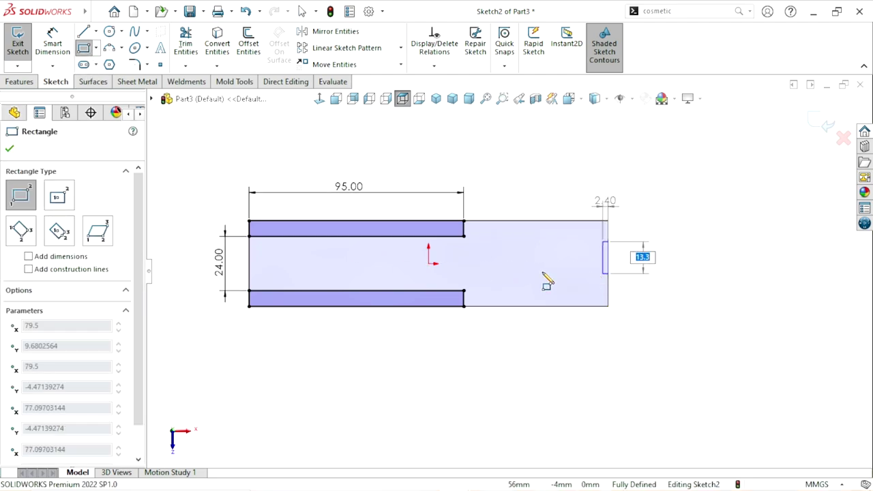
left_click(500, 290)
right_click(528, 321)
left_click(563, 369)
Dimension the right-hand rectangle to 44 mm long.
scroll(535, 315, "up", 1)
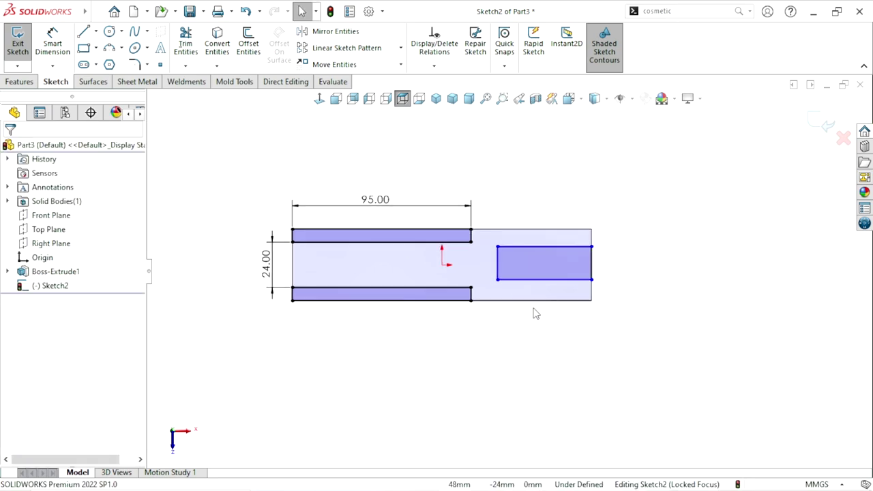
scroll(554, 273, "down", 1)
key("d")
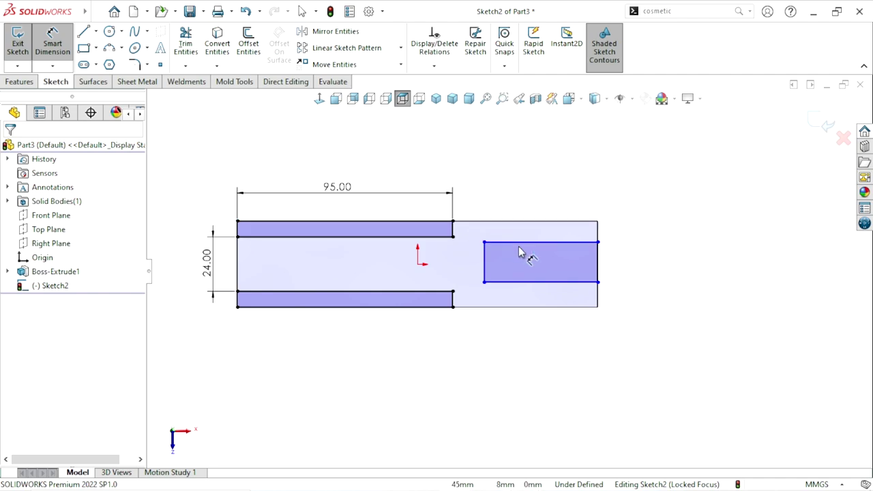
left_click(524, 250)
left_click(539, 189)
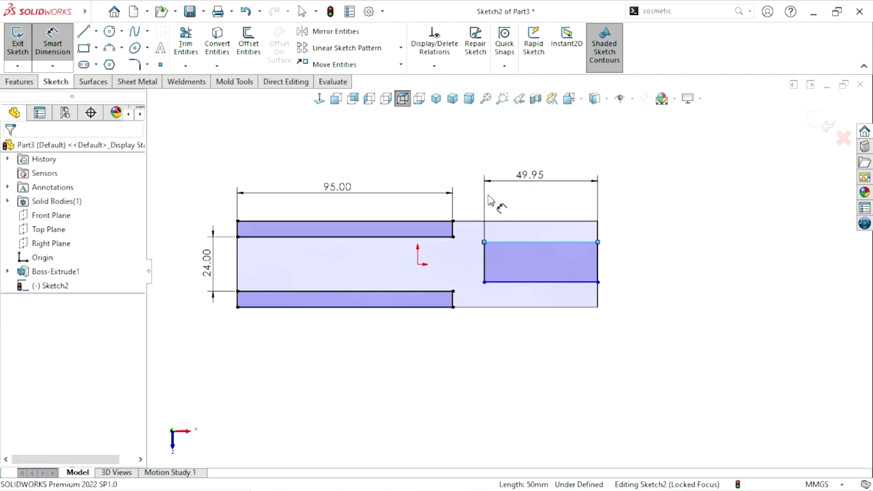
type("44")
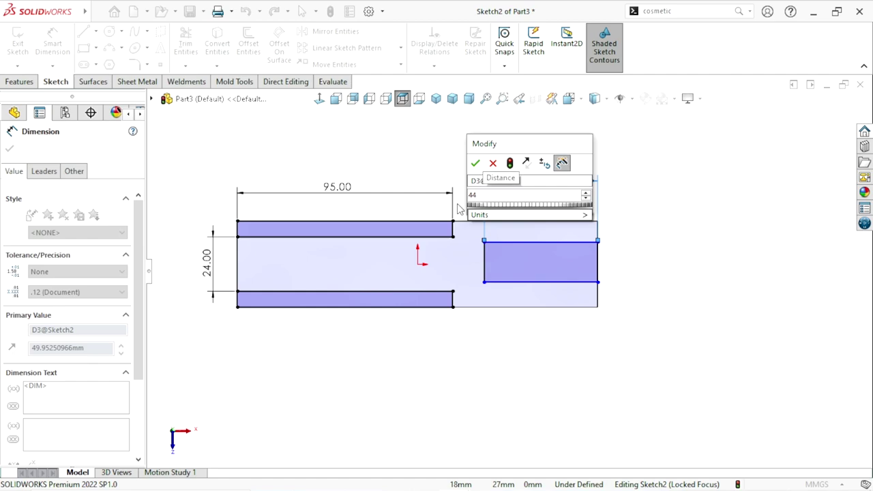
key("Return")
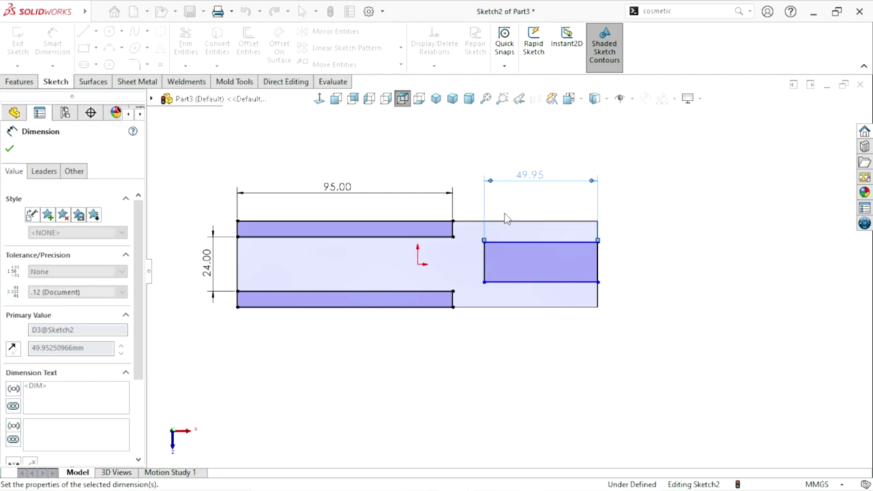
Dimension the right-hand rectangle's vertical edge to 19 mm.
left_click(598, 269)
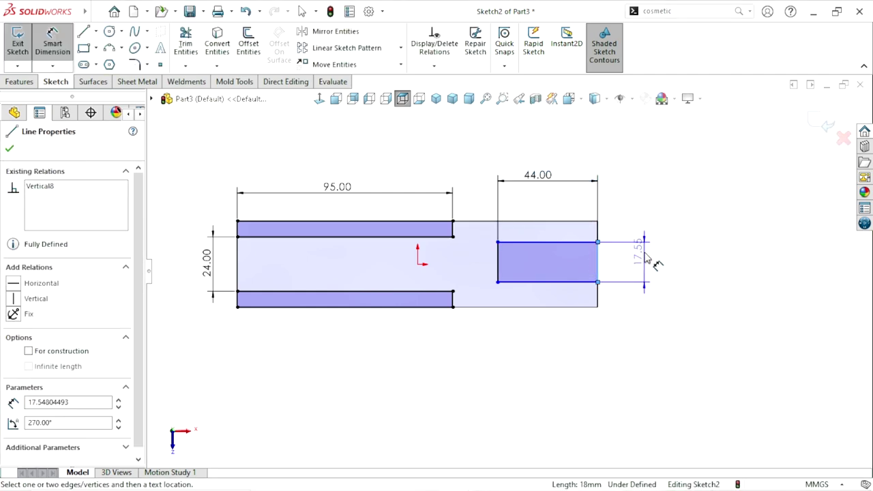
left_click(643, 260)
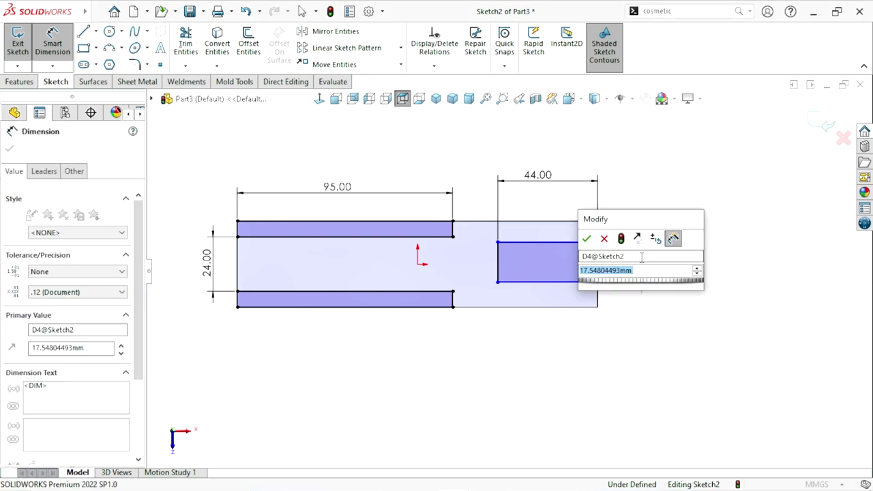
type("19")
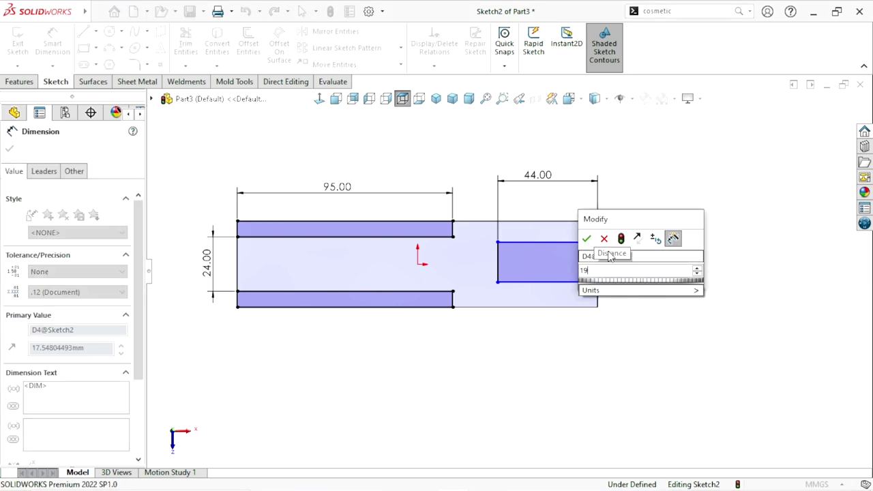
left_click(587, 238)
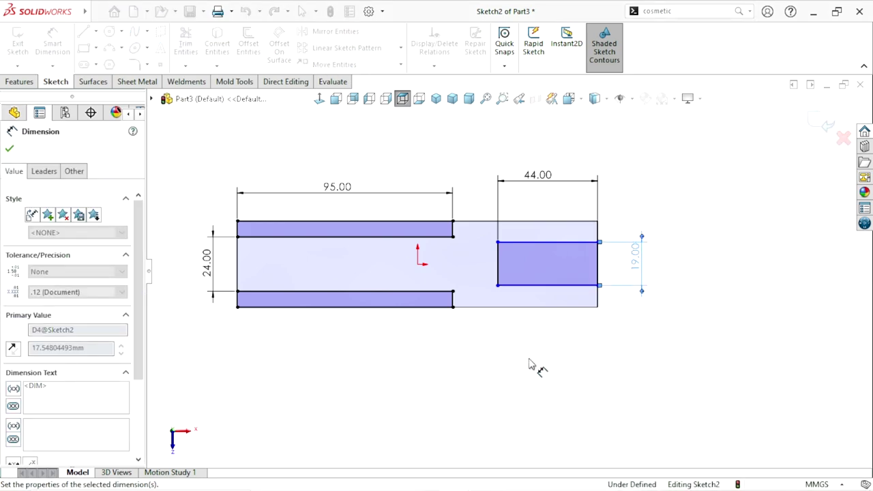
Draw a horizontal centerline from the origin through the right-hand rectangle to beyond the block's right edge.
left_click(97, 32)
left_click(102, 61)
left_click(417, 265)
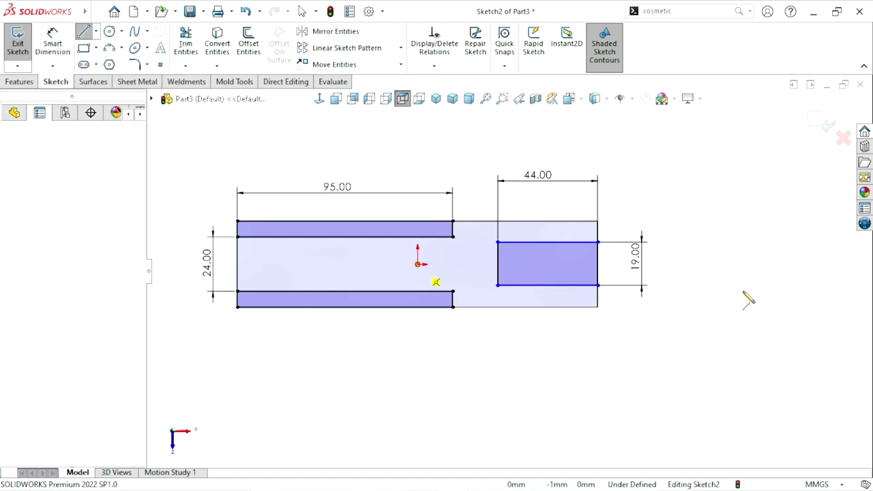
left_click(710, 264)
right_click(644, 274)
left_click(682, 341)
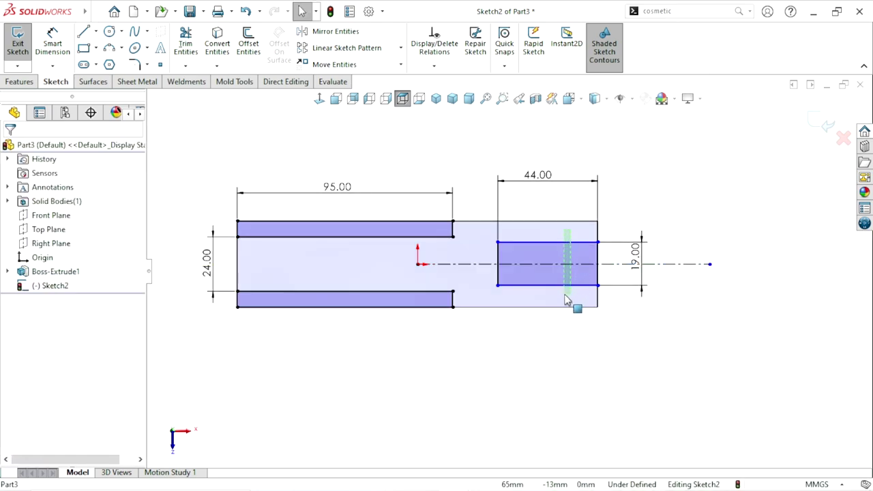
Make the two horizontal edges of the right-hand rectangle symmetric about the centerline.
left_click_drag(543, 291, 545, 293)
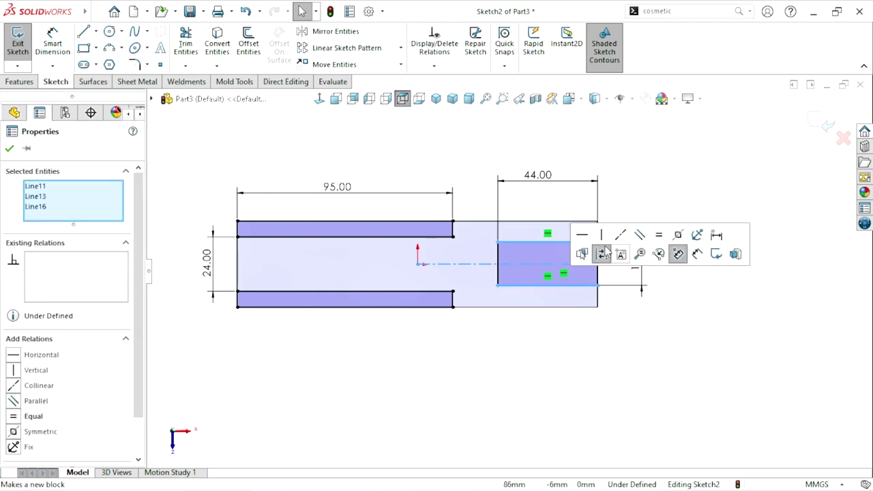
left_click(13, 432)
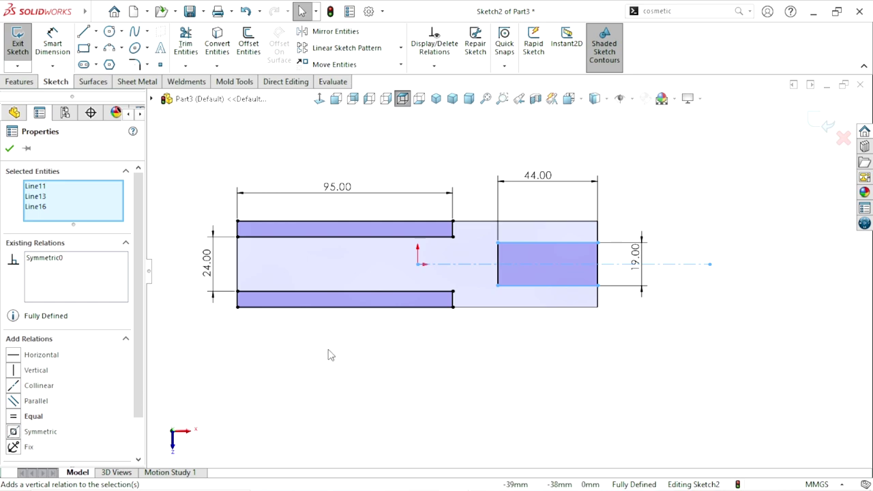
left_click(9, 150)
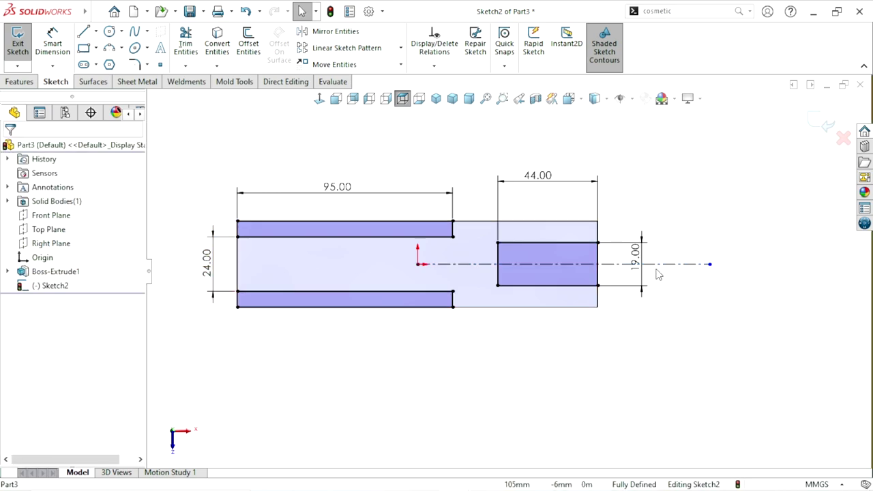
Extrude-cut the three sketched rectangles through the block with the Through All end condition.
scroll(482, 281, "up", 1)
scroll(481, 280, "down", 1)
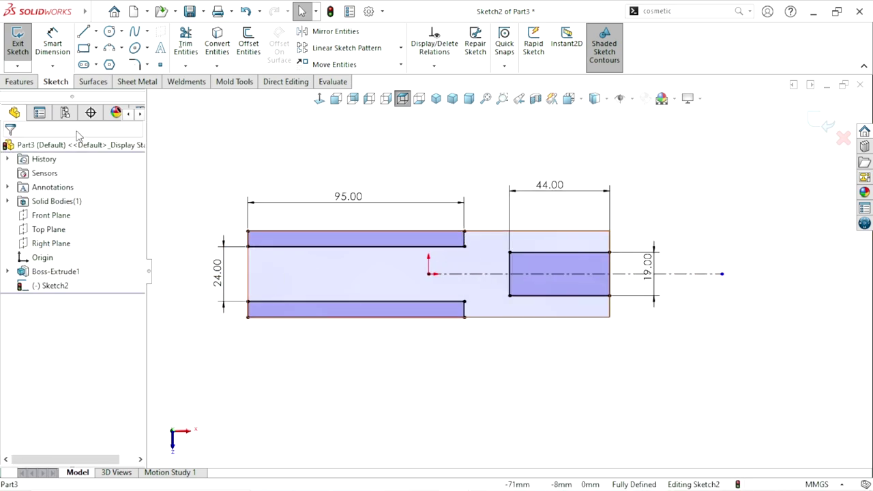
left_click(20, 81)
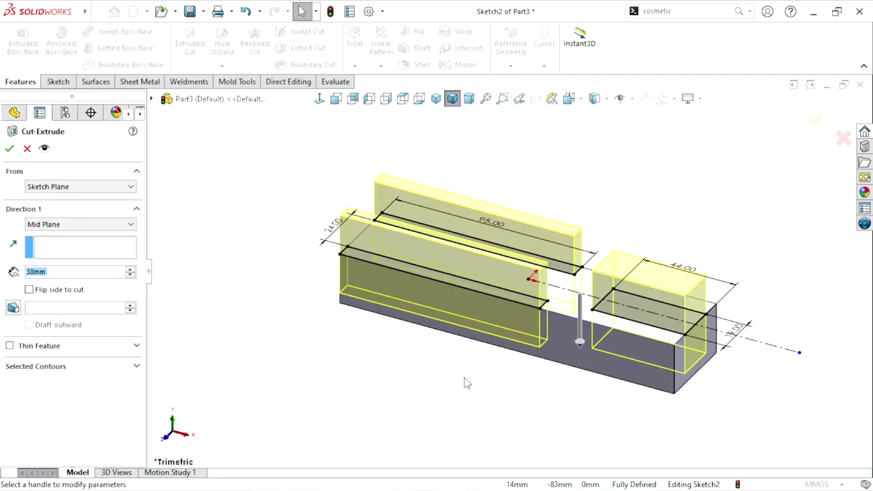
left_click(114, 223)
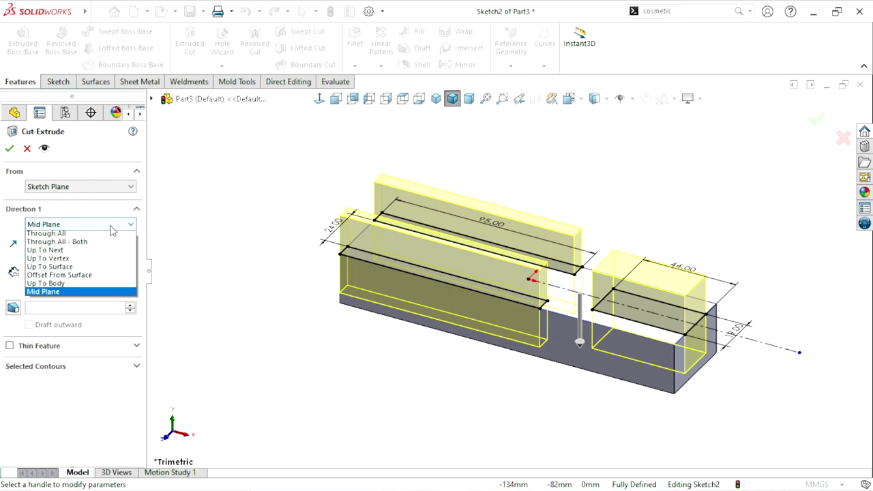
left_click(76, 244)
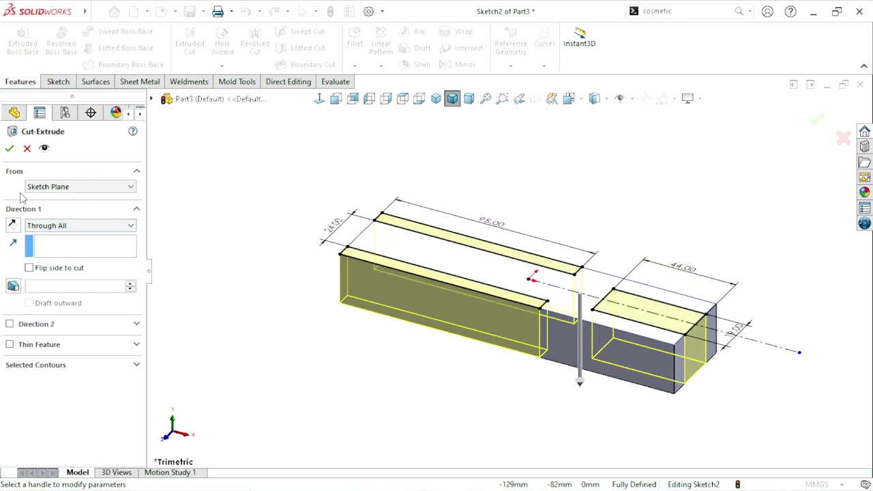
left_click(11, 149)
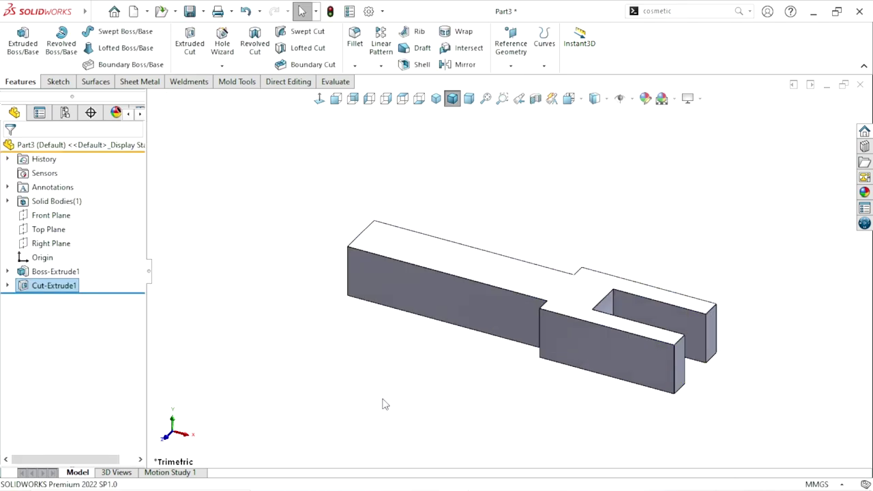
Chamfer the outer shoulder edges on both sides, where the narrow shank meets the fork, by 7 mm at 45°.
middle_click_drag(473, 370, 627, 263)
scroll(497, 356, "down", 3)
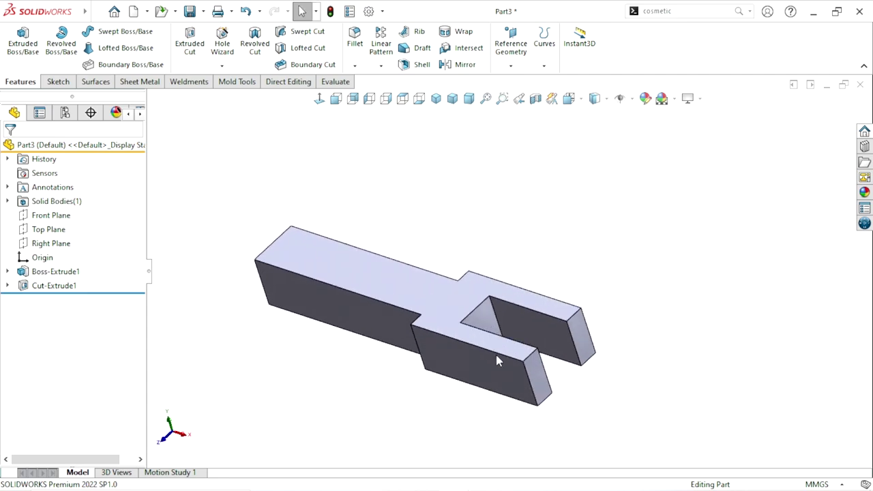
left_click(355, 65)
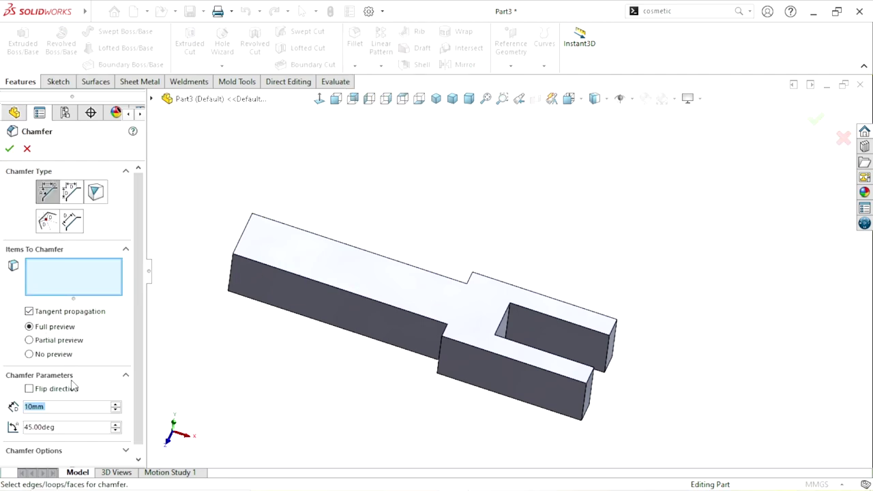
left_click(86, 409)
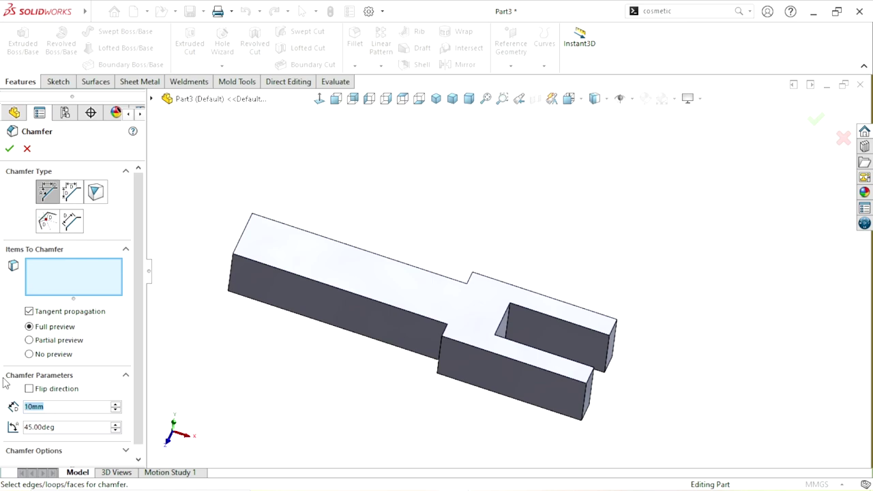
type("7")
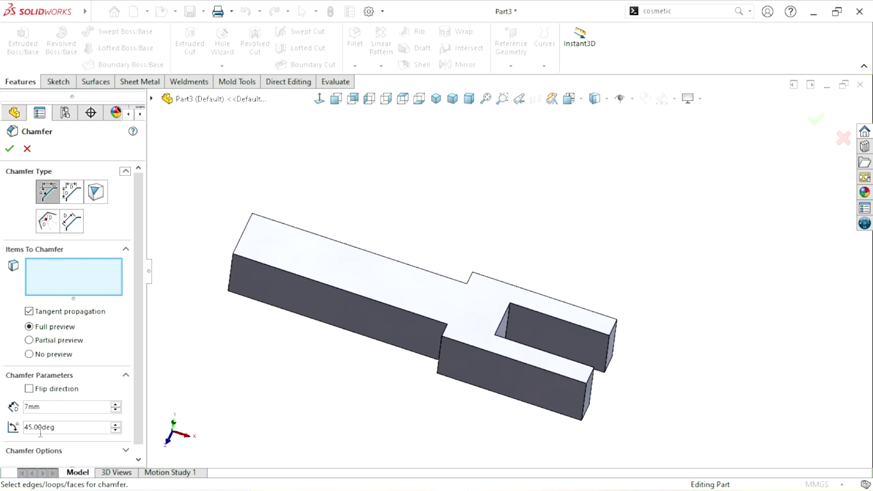
middle_click_drag(323, 398, 443, 356)
scroll(439, 350, "down", 3)
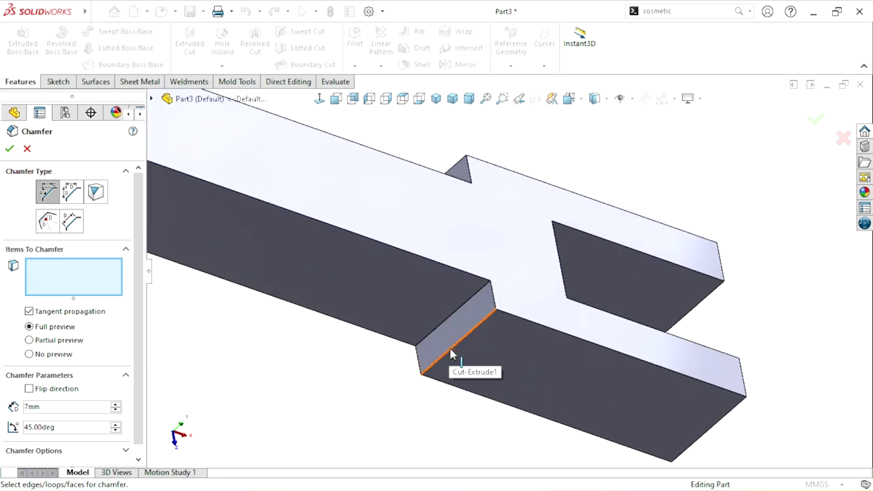
left_click(452, 353)
scroll(419, 362, "up", 4)
middle_click_drag(419, 361, 448, 256)
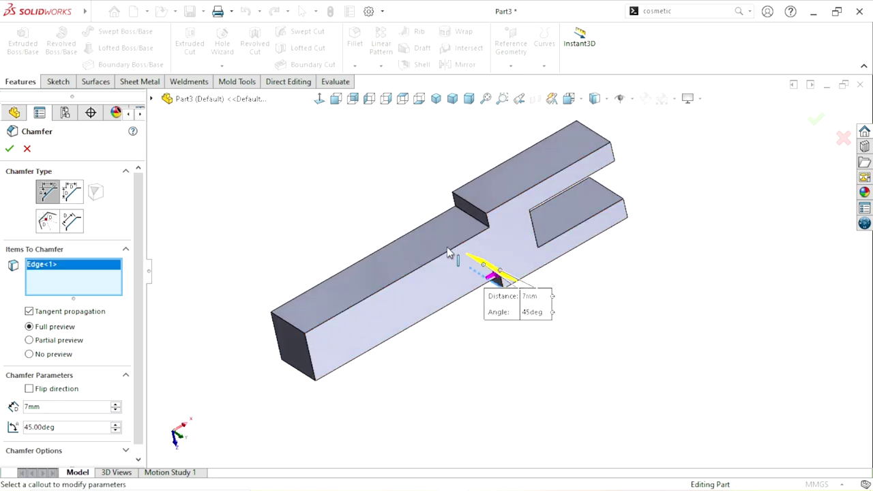
left_click(471, 210)
middle_click_drag(538, 333, 450, 340)
left_click(8, 150)
Fillet the upper and lower end edges of both fork arms with a 6 mm radius.
middle_click_drag(298, 359, 362, 332)
scroll(579, 266, "up", 3)
scroll(596, 280, "down", 2)
left_click(678, 253)
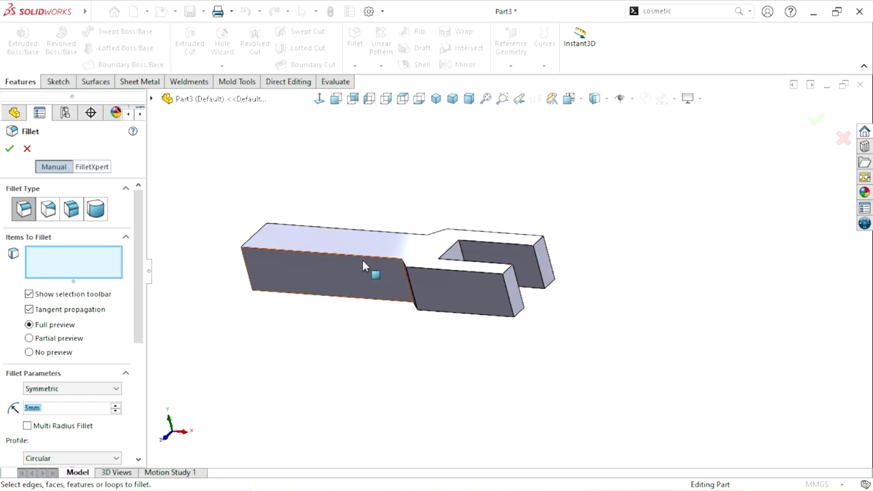
middle_click_drag(458, 321, 466, 312, "ctrl")
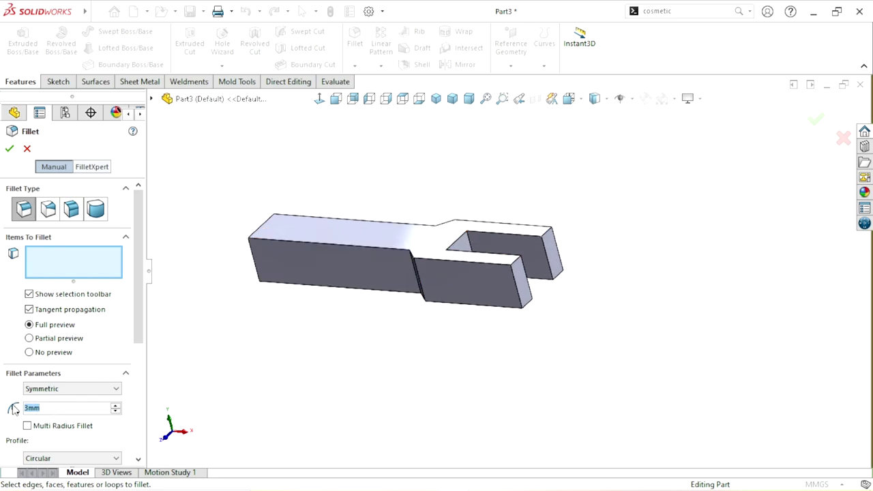
type("6")
key("Return")
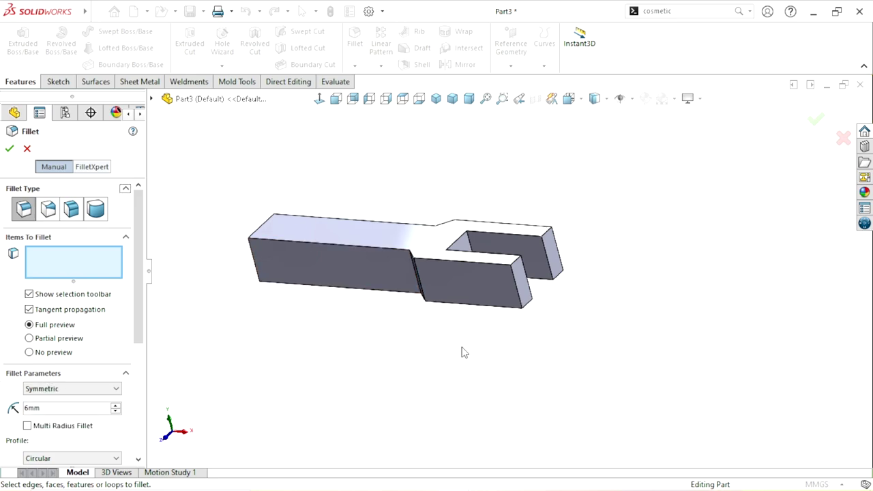
scroll(551, 300, "down", 3)
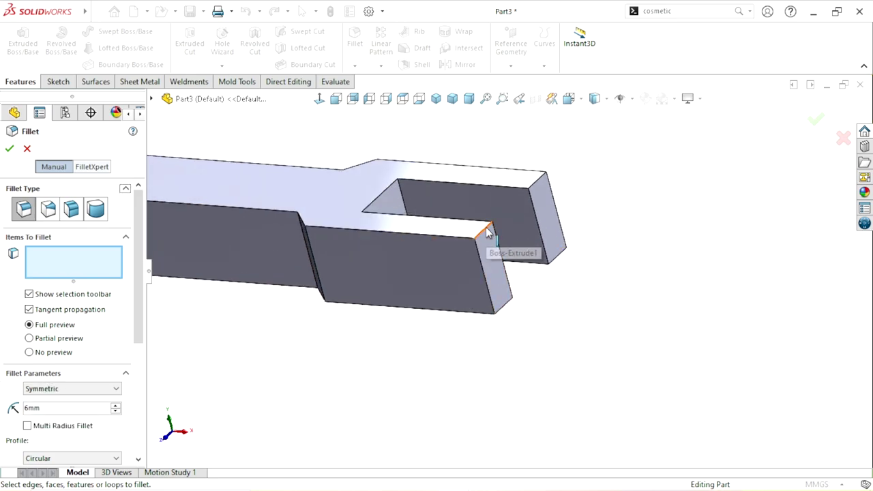
left_click(507, 317)
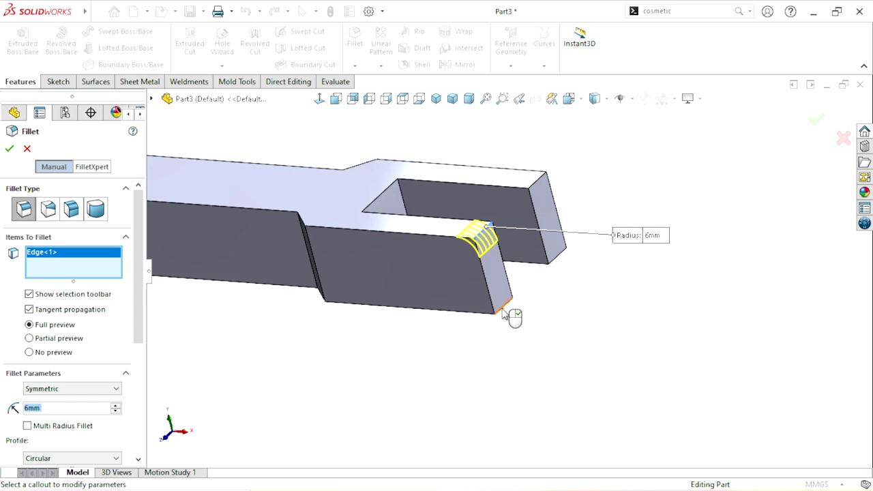
left_click(540, 185)
left_click(539, 186)
left_click(560, 262)
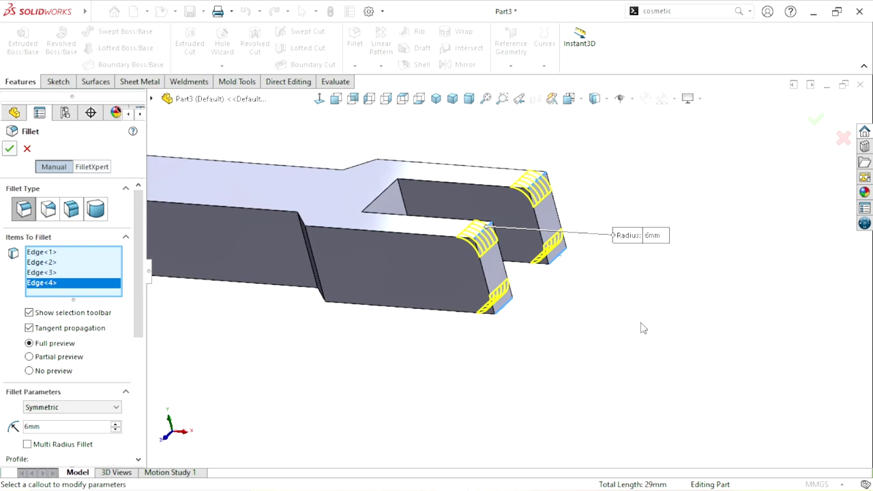
key("Return")
Fillet the two inner corner edges at the closed end of the fork slot with a 3 mm radius.
scroll(460, 272, "down", 3)
middle_click_drag(460, 272, 467, 341)
scroll(604, 370, "down", 3)
scroll(634, 384, "up", 5)
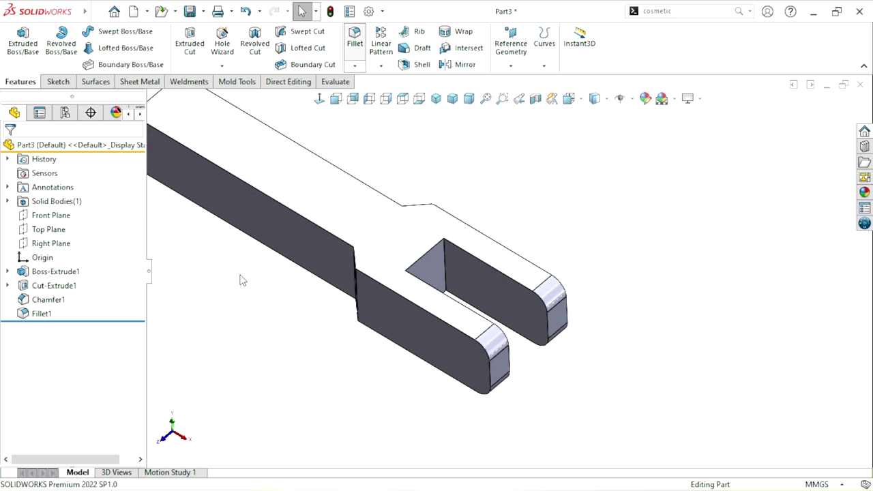
left_click(73, 407)
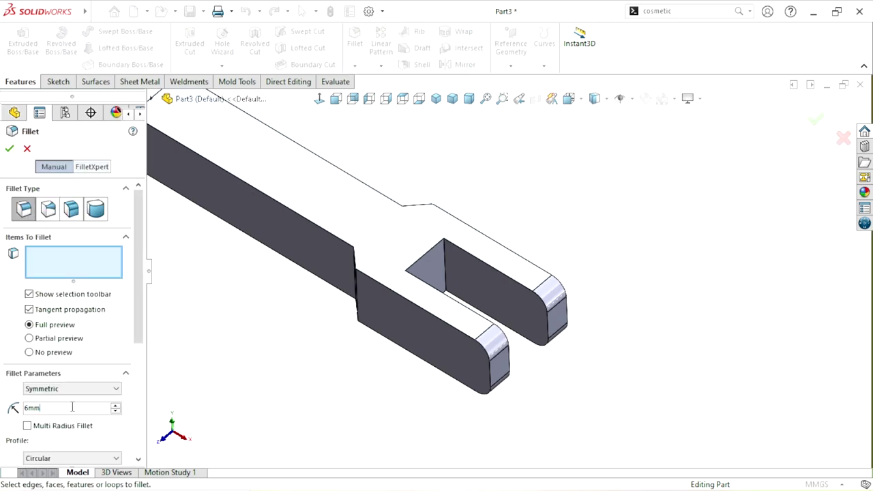
type("3")
key("Return")
scroll(469, 277, "down", 3)
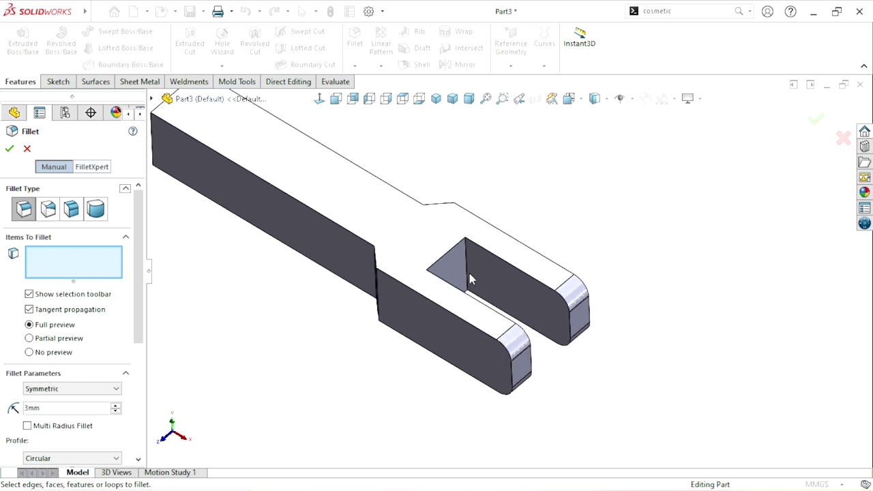
left_click(471, 259)
middle_click_drag(555, 302, 458, 276)
left_click(450, 292)
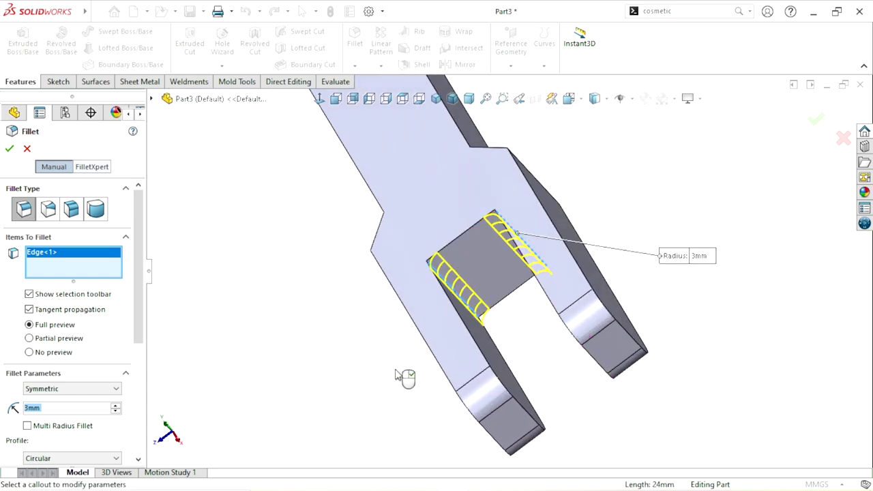
left_click(10, 149)
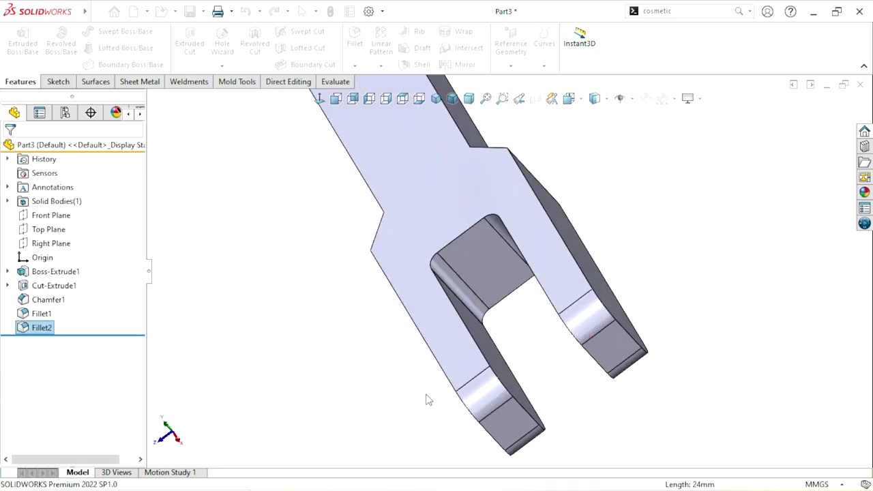
Start a new sketch on the outer side face of the front fork arm.
scroll(429, 395, "up", 2)
middle_click_drag(461, 363, 537, 294)
scroll(482, 322, "down", 2)
left_click(774, 375)
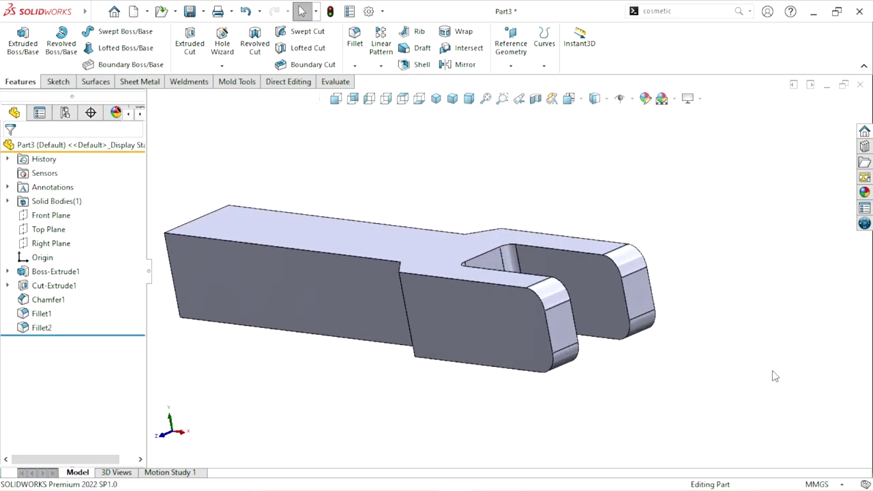
left_click(487, 354)
left_click(534, 289)
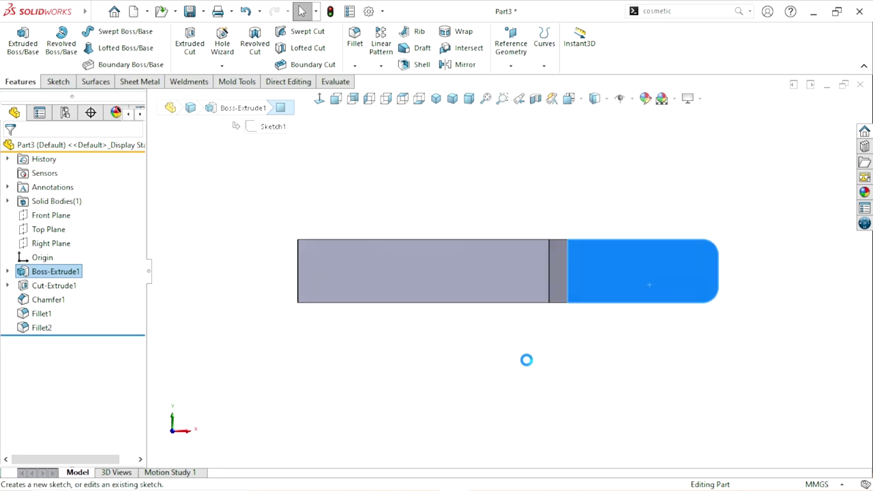
scroll(635, 292, "up", 1)
scroll(600, 247, "down", 3)
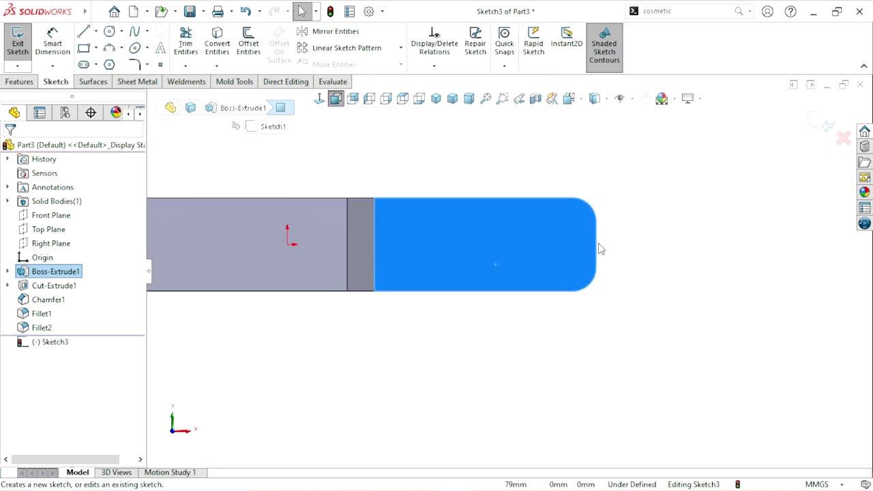
left_click(681, 296)
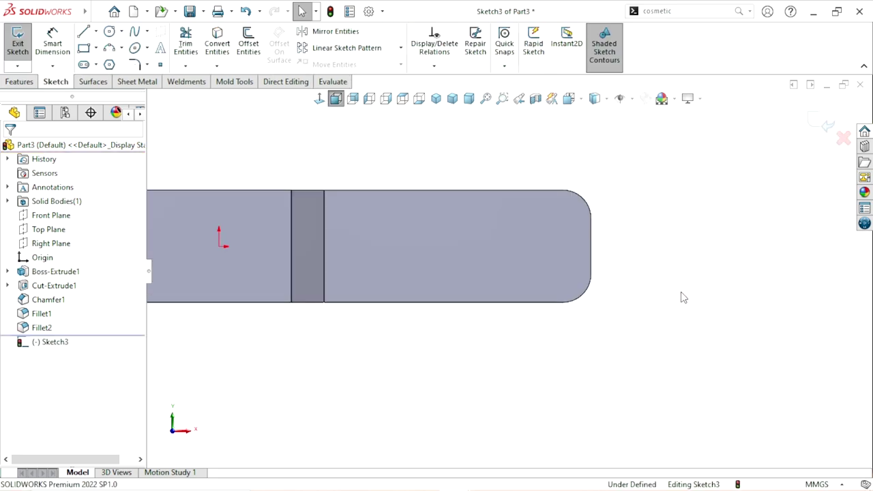
Sketch a circle near the rounded end of the front fork arm and dimension its diameter as 10 mm.
left_click(110, 33)
mouse_move(549, 246)
left_mouse_down()
mouse_move(573, 232)
mouse_move(566, 238)
left_mouse_up()
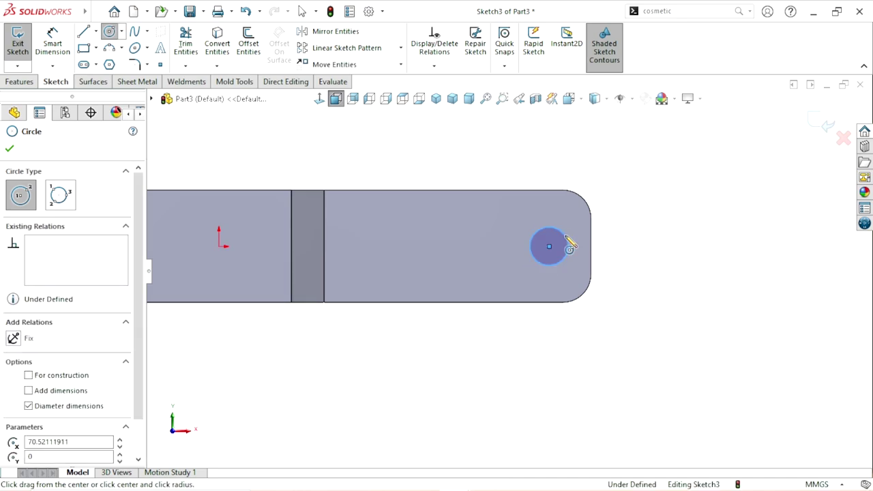
left_click(52, 34)
left_click(566, 256)
left_click(651, 315)
key("Return")
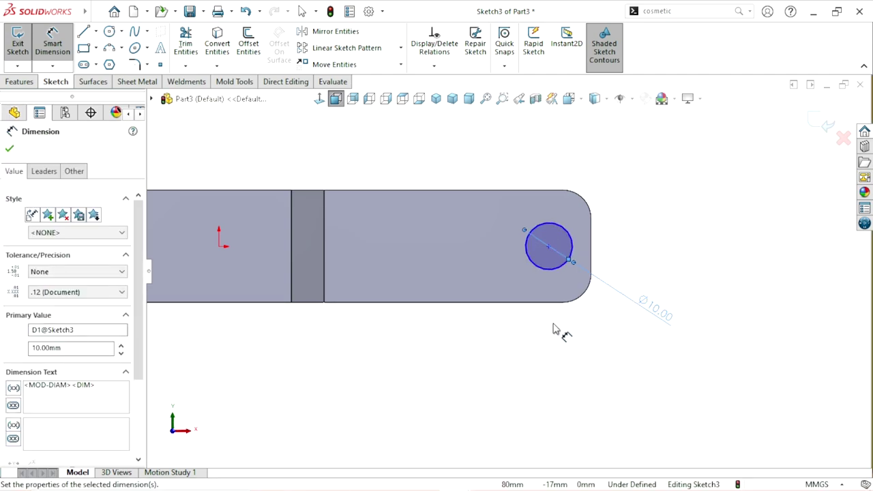
Dimension the circle's centre 12 mm from the straight end edge of the fork arm.
left_click(590, 244)
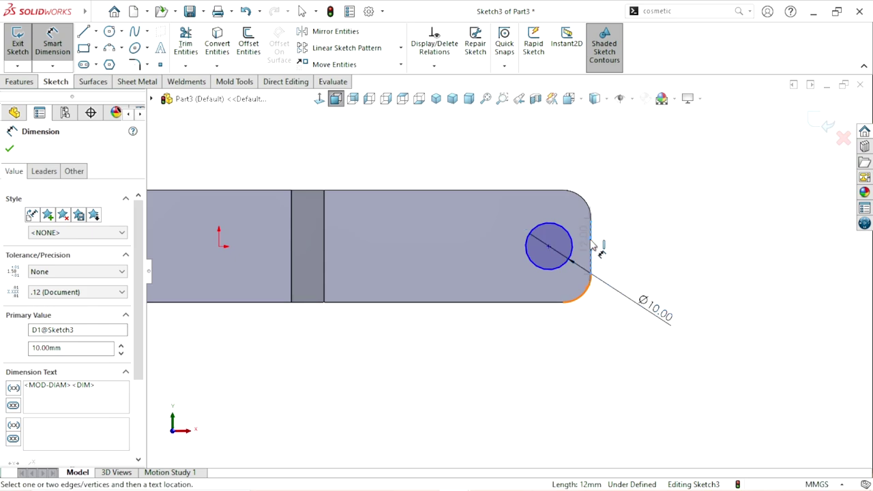
left_click(550, 247)
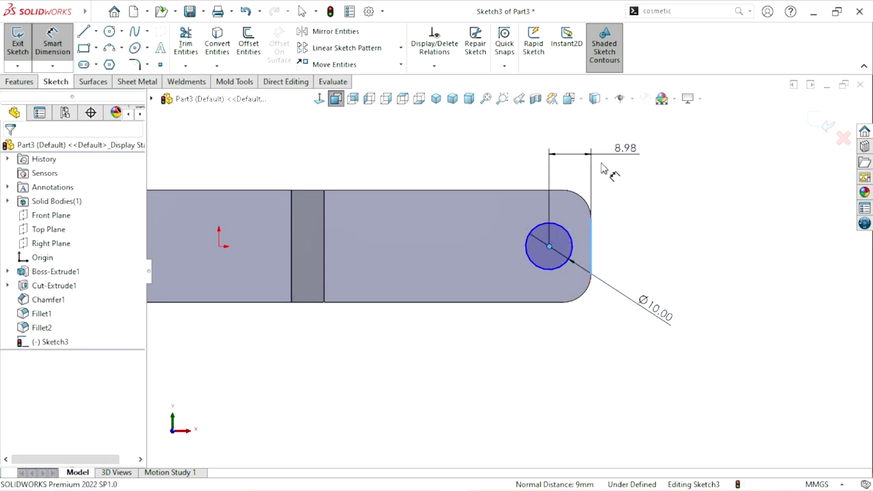
left_click(604, 171)
type("12")
key("Return")
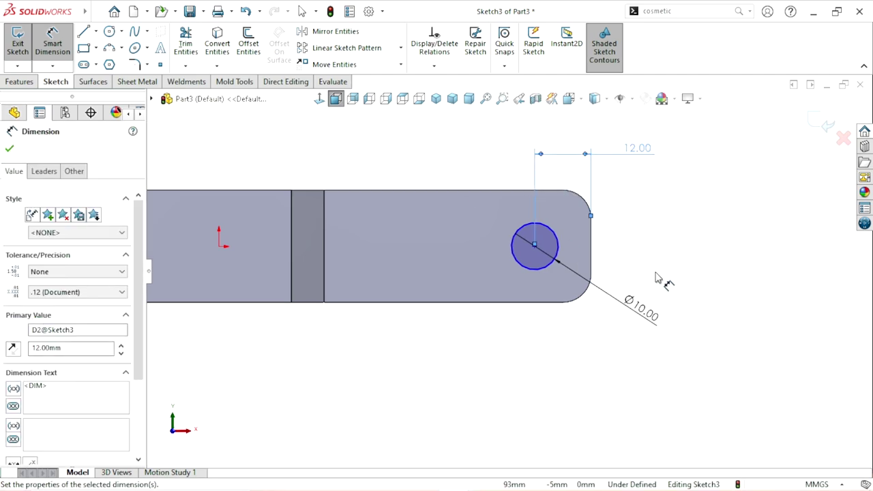
left_click(10, 149)
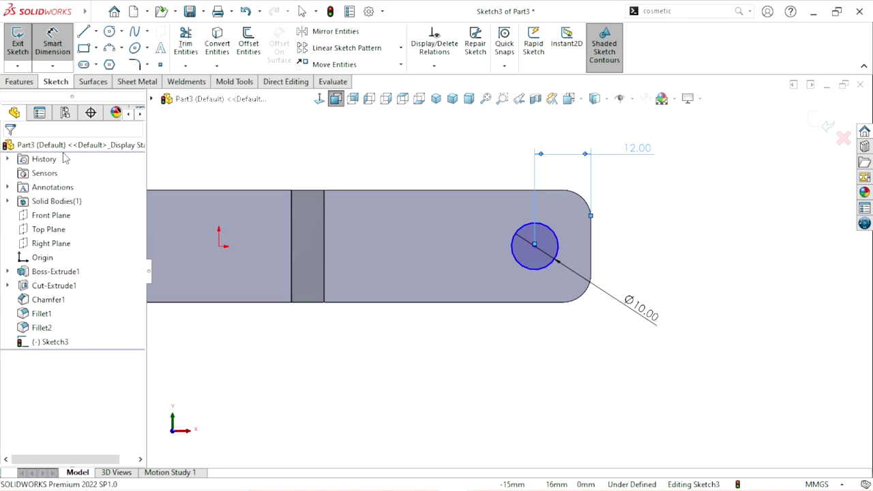
Add a horizontal relation between the circle's centre and the origin.
left_click(219, 246)
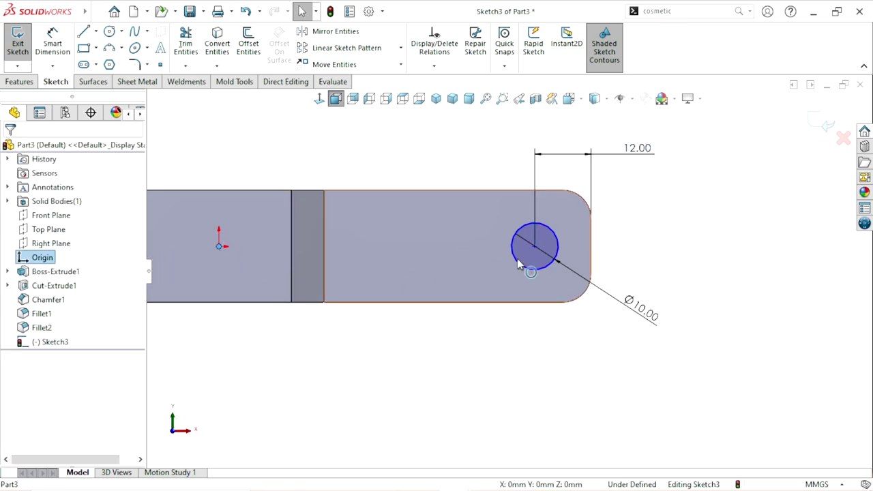
left_click(535, 246, "ctrl")
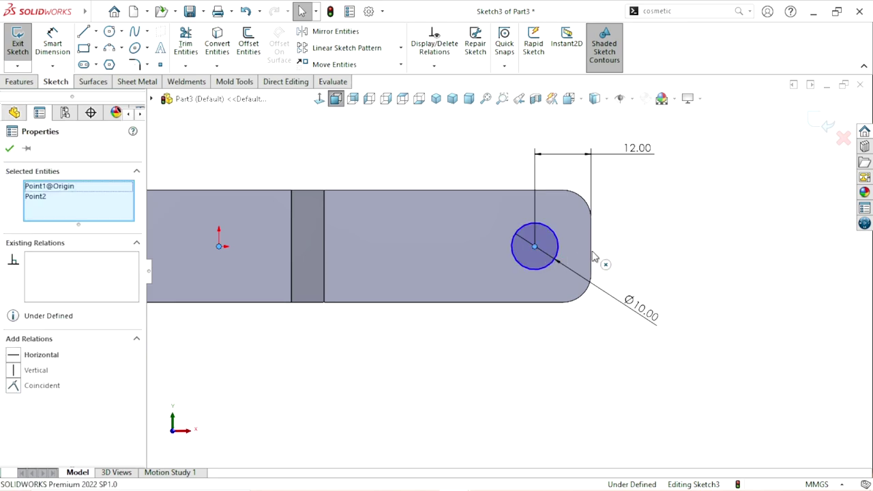
left_click(17, 360)
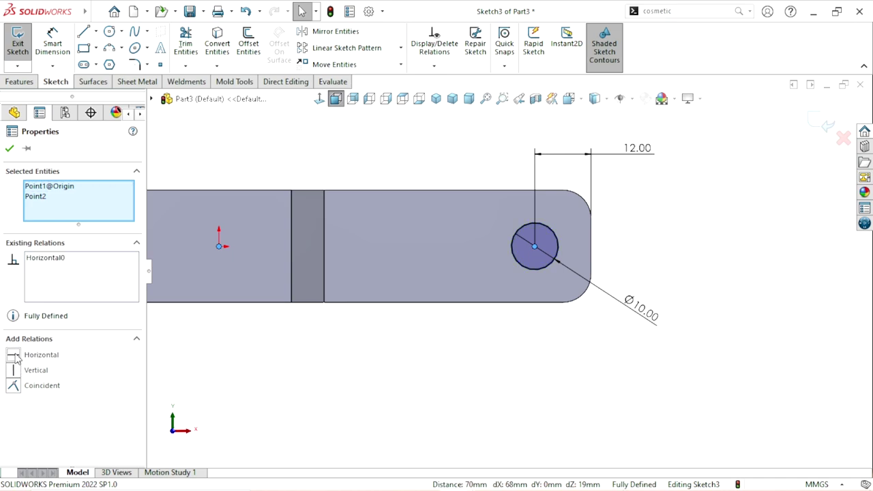
left_click(9, 149)
Cut-extrude the circle Through All so the pin hole passes through both fork arms.
scroll(506, 303, "up", 3)
middle_click_drag(505, 303, 140, 184)
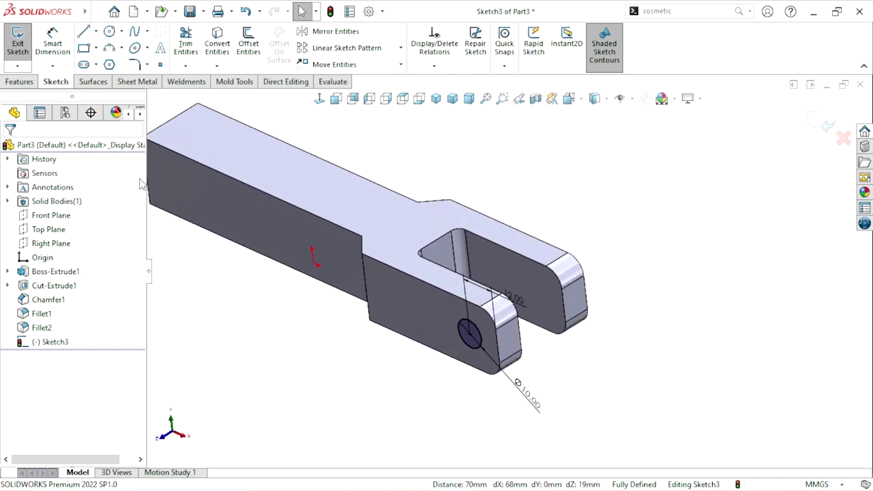
left_click(21, 82)
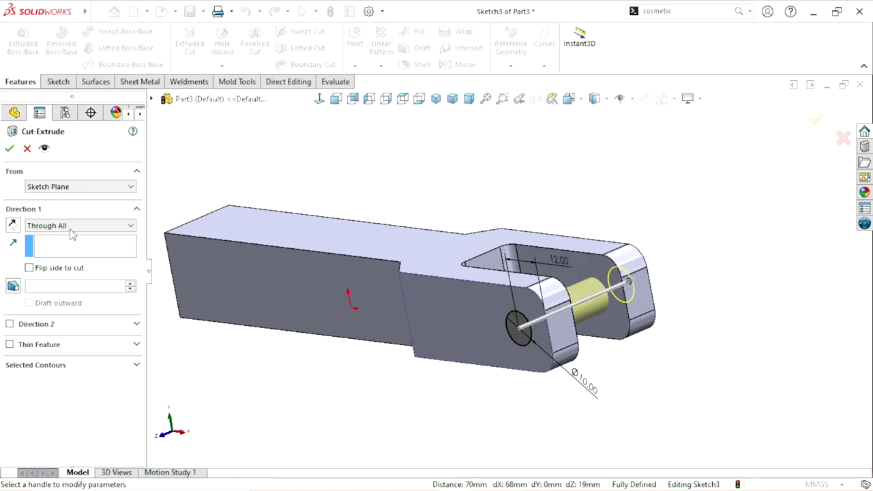
left_click(10, 150)
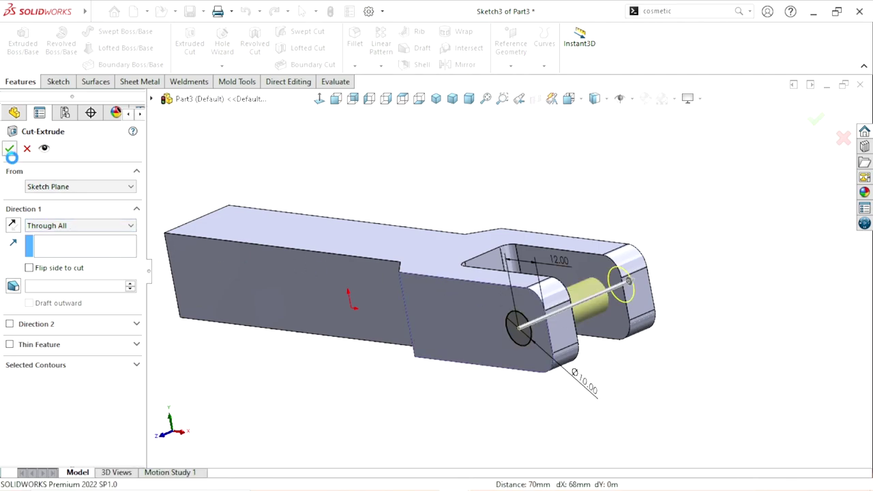
Examine the holder body and the pin holes in both fork arms from an angled view.
scroll(611, 330, "down", 5)
middle_click_drag(611, 331, 463, 348)
scroll(462, 349, "up", 3)
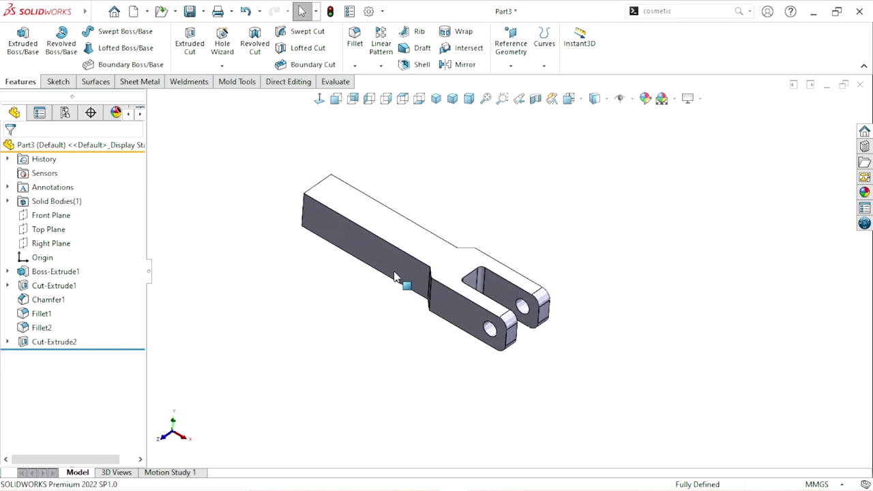
scroll(407, 291, "down", 2)
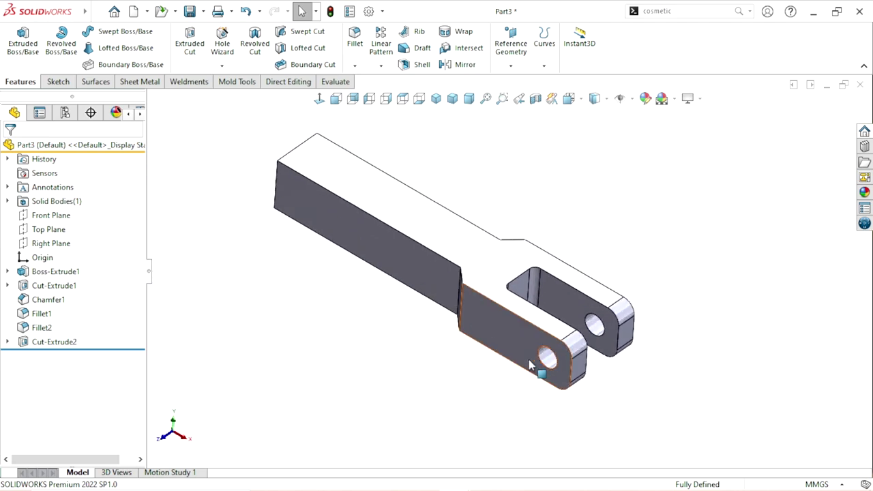
scroll(537, 286, "up", 2)
scroll(529, 293, "down", 2)
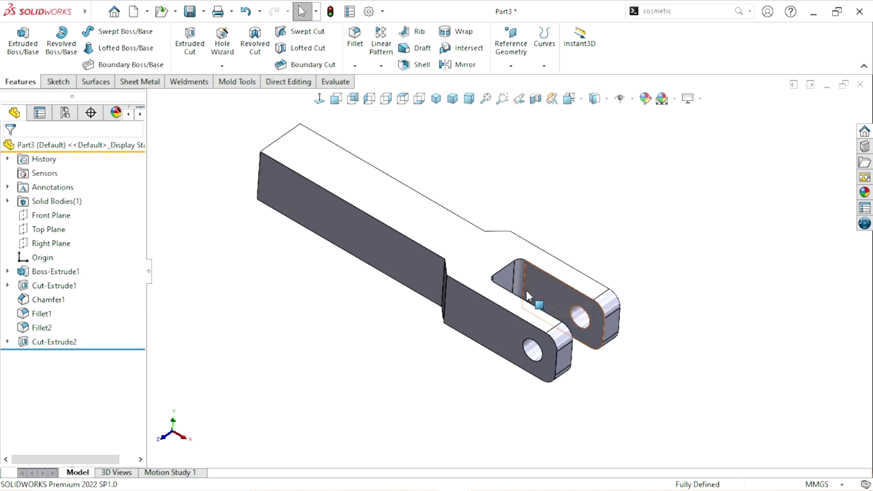
scroll(525, 293, "up", 1)
scroll(455, 386, "down", 3)
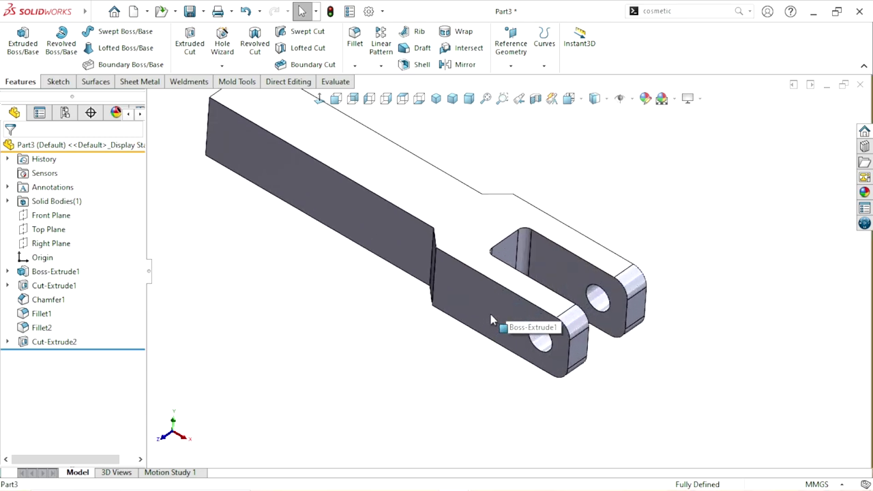
Set up a Hole Wizard tapped hole on the front fork arm's outer side face: ANSI Metric, size M5x0.8, end condition Up To Next.
left_click(497, 321)
left_click(319, 99)
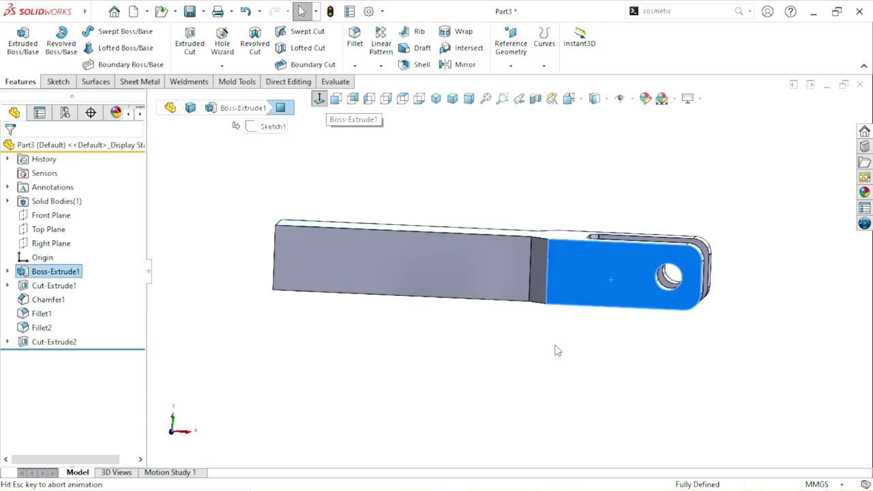
scroll(636, 269, "down", 4)
scroll(637, 271, "down", 1)
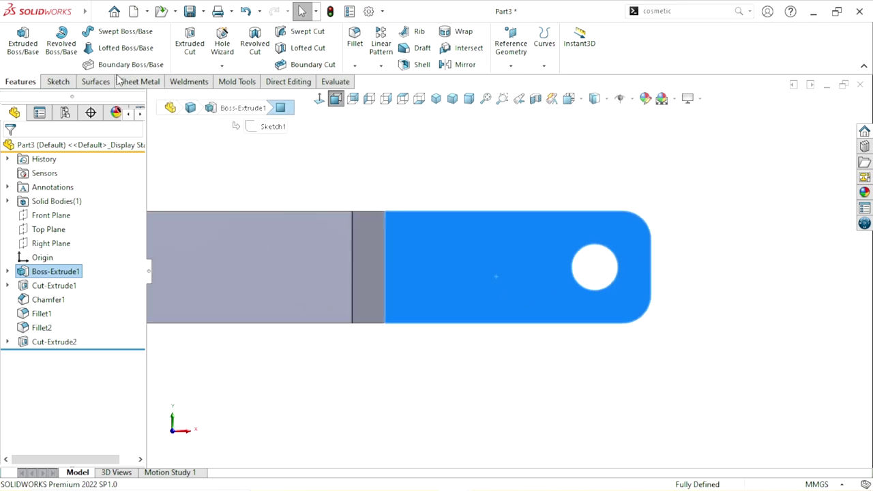
left_click(215, 44)
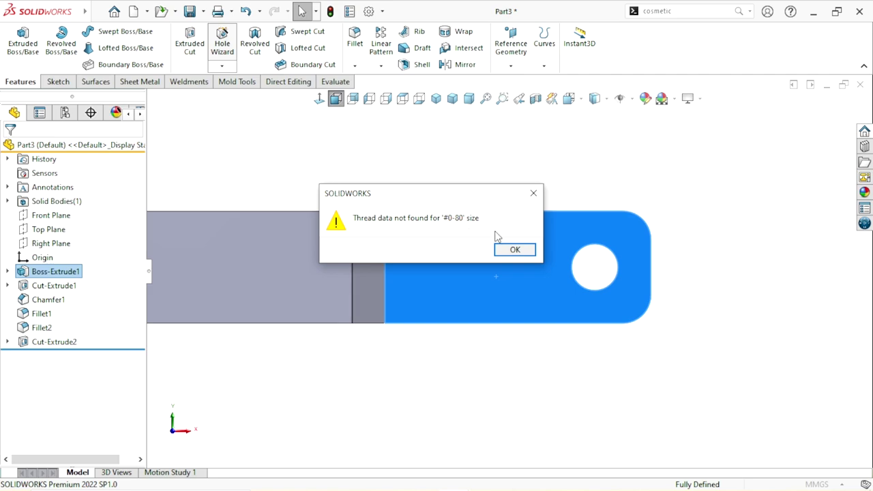
left_click(513, 250)
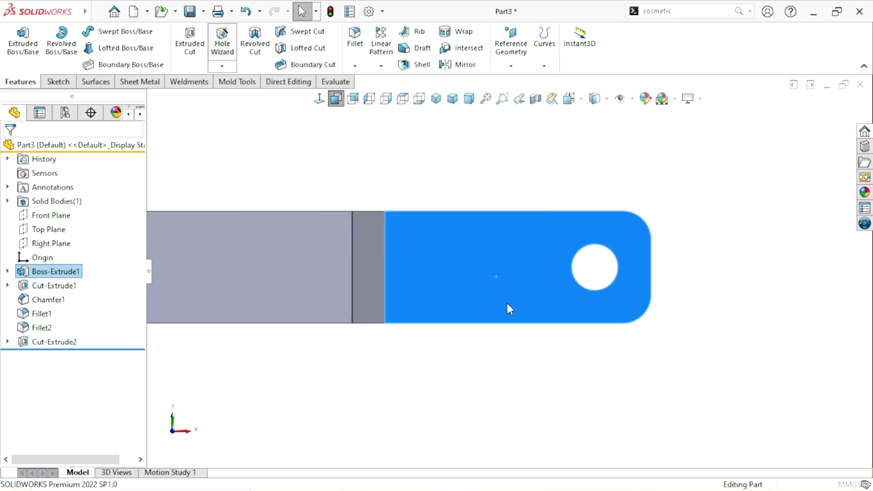
scroll(542, 279, "up", 2)
scroll(547, 272, "down", 1)
left_click_drag(136, 271, 136, 304)
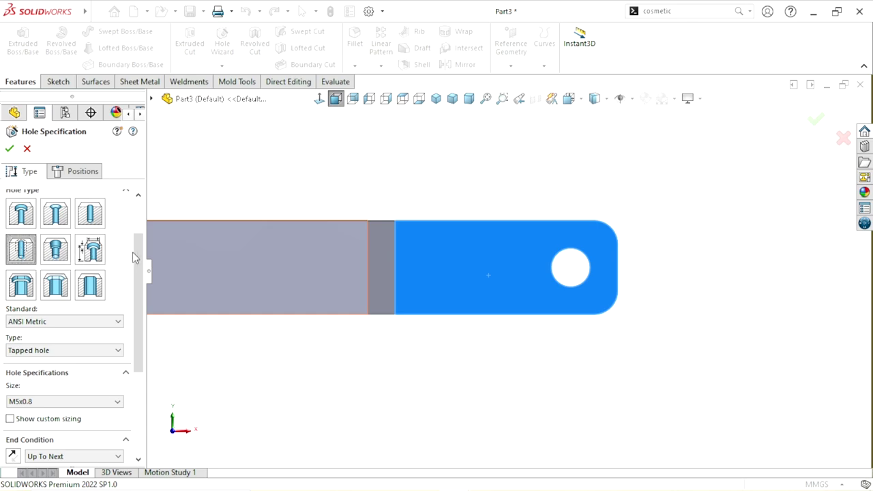
left_click_drag(135, 257, 135, 285)
left_click(63, 295)
left_click(57, 324)
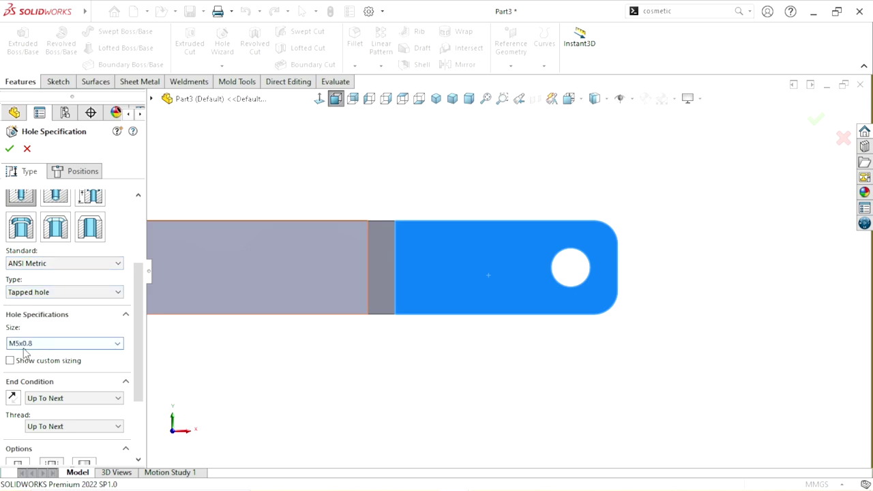
left_click(114, 347)
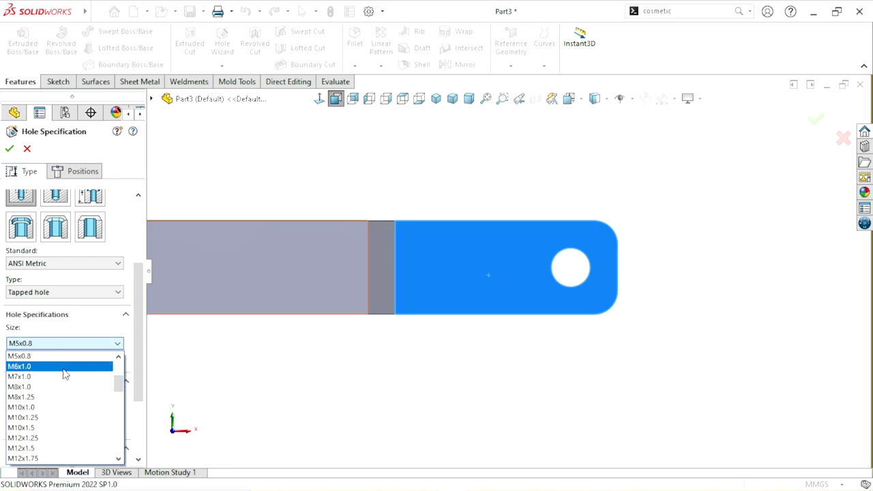
left_click(41, 356)
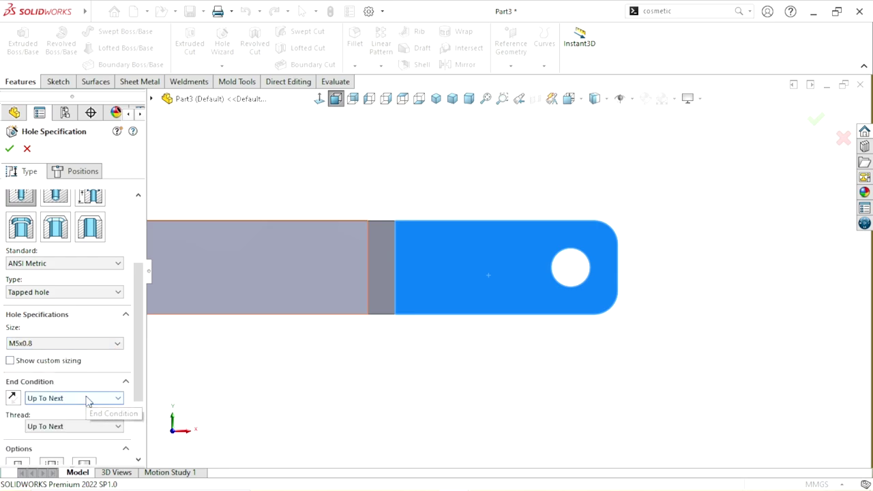
Place the tapped hole's centre on the front fork arm, level with the origin and about 51 mm from it, short of the pin hole.
left_click(90, 171)
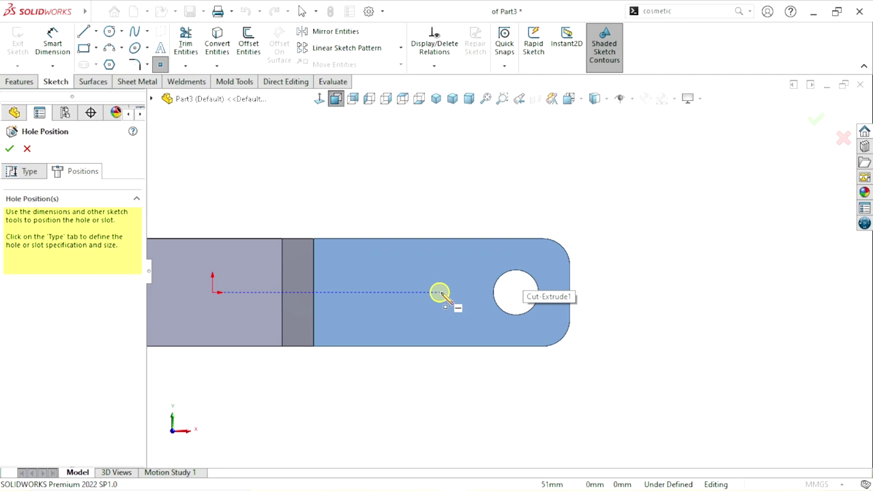
left_click(441, 291)
right_click(625, 280)
left_click(622, 280)
Dimension the tapped hole's centre point 55 mm from the origin.
left_click(52, 43)
scroll(508, 271, "up", 2)
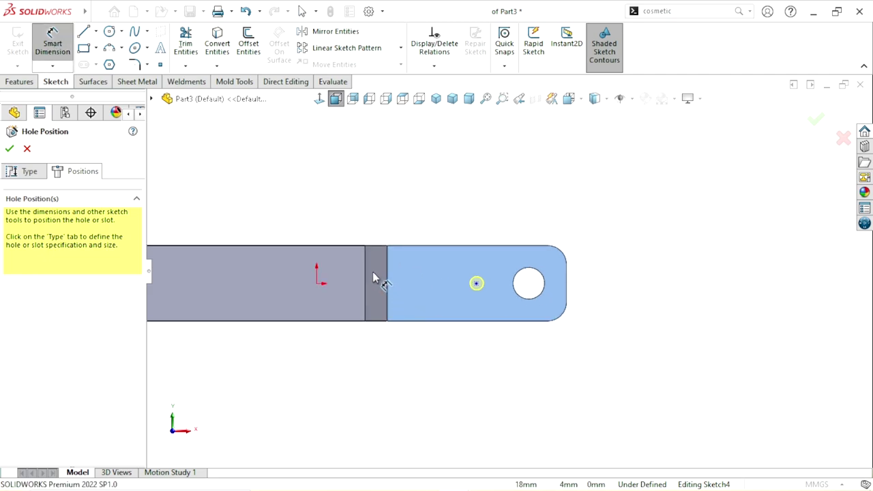
scroll(372, 278, "down", 2)
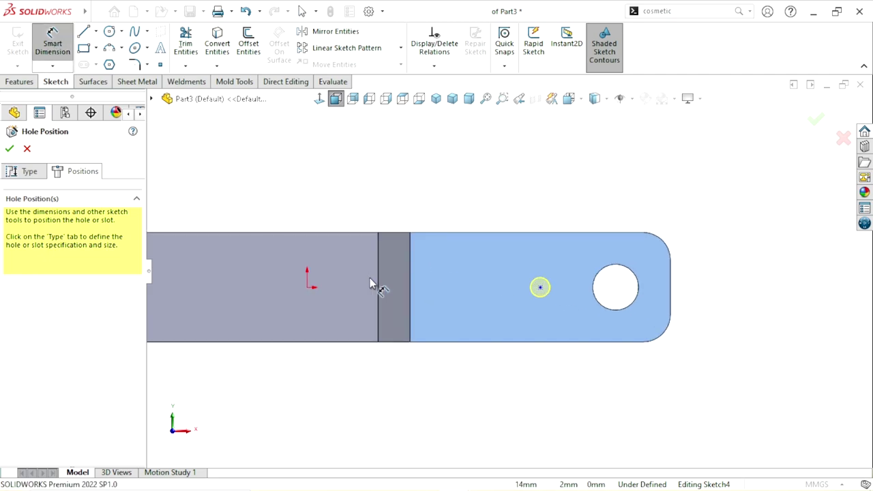
left_click(307, 287)
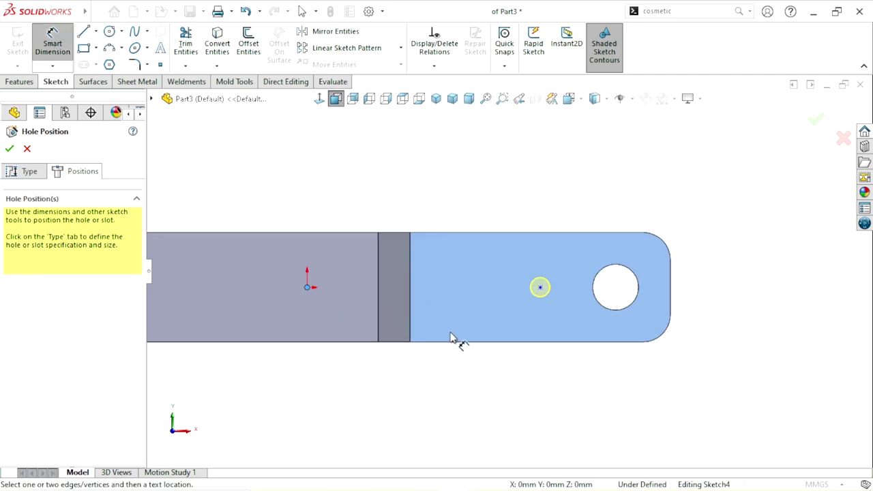
left_click(540, 288)
left_click(448, 190)
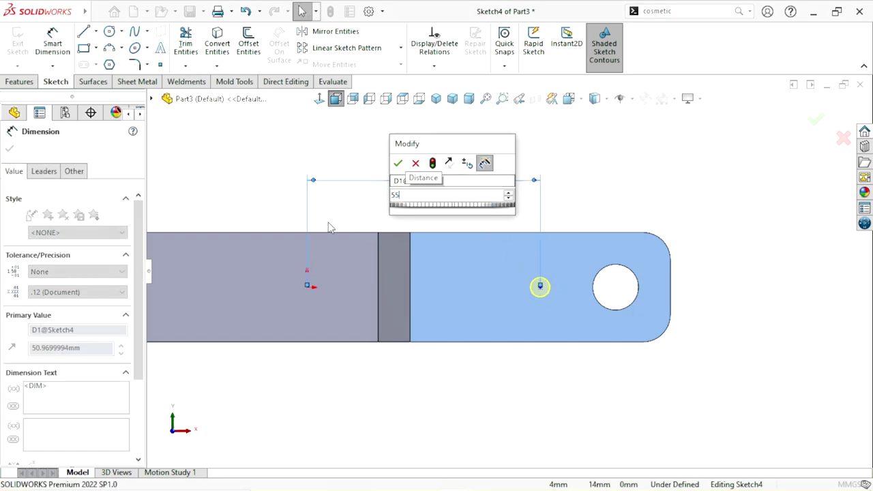
key("Return")
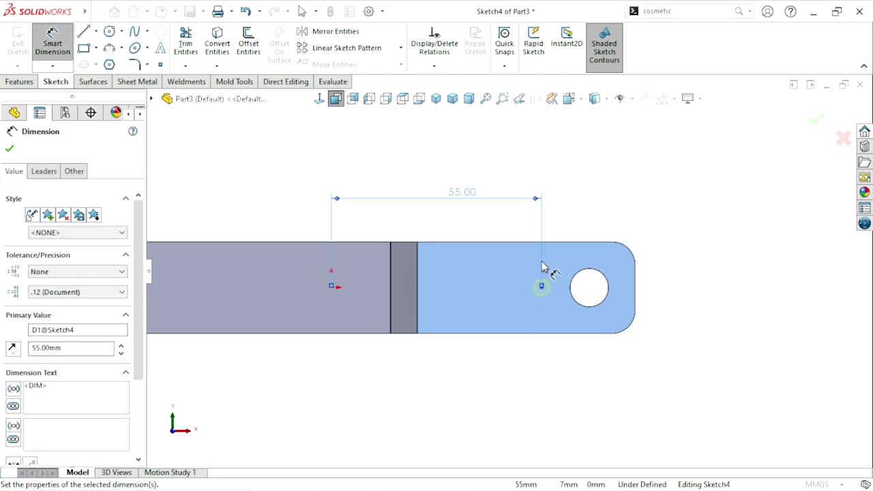
left_click(10, 143)
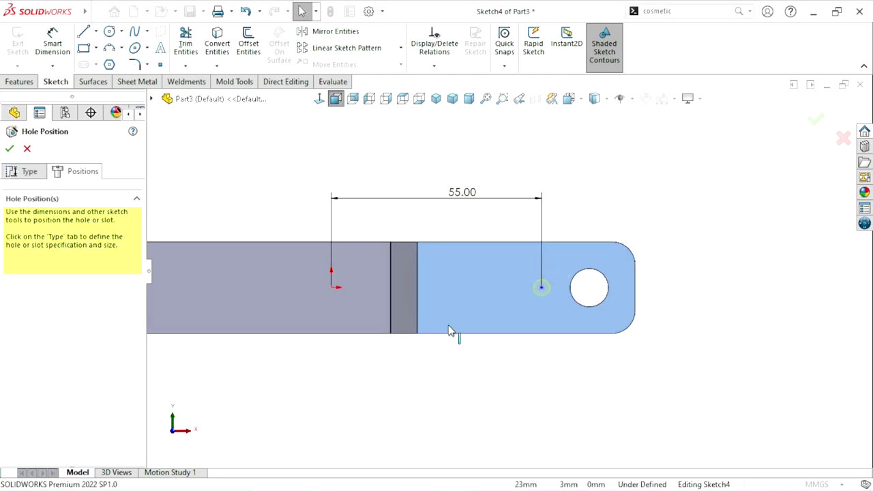
Make the tapped hole's centre point horizontal with the origin and finish the hole.
left_click(542, 288)
left_click(331, 287, "ctrl")
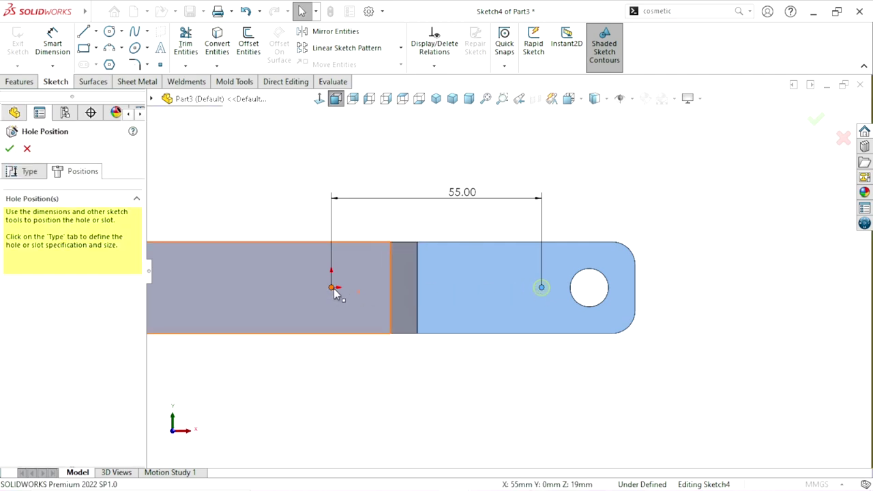
left_click(367, 231)
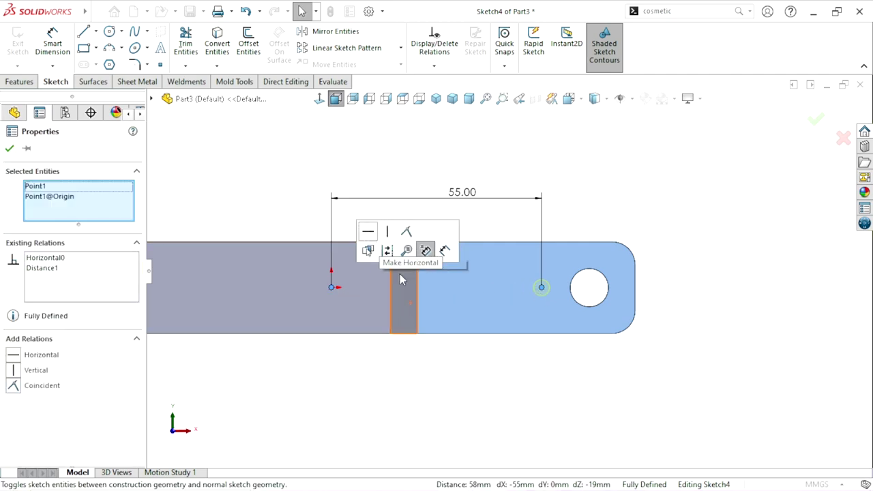
left_click(497, 403)
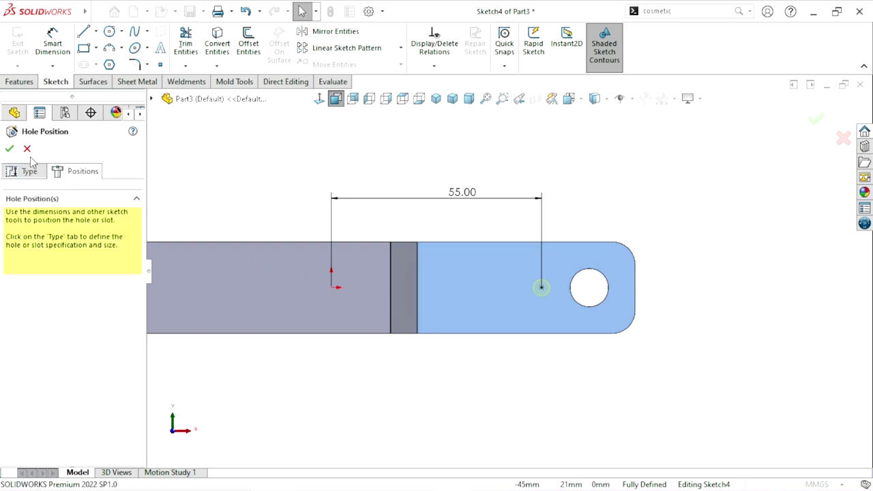
left_click(10, 150)
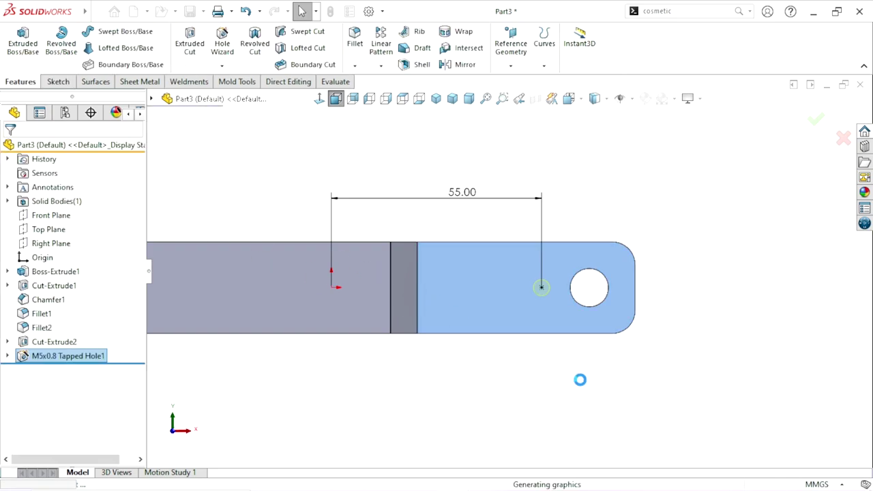
Examine the M5 tapped hole on the front fork arm for how its thread is displayed.
middle_click_drag(579, 370, 436, 355)
scroll(398, 337, "down", 3)
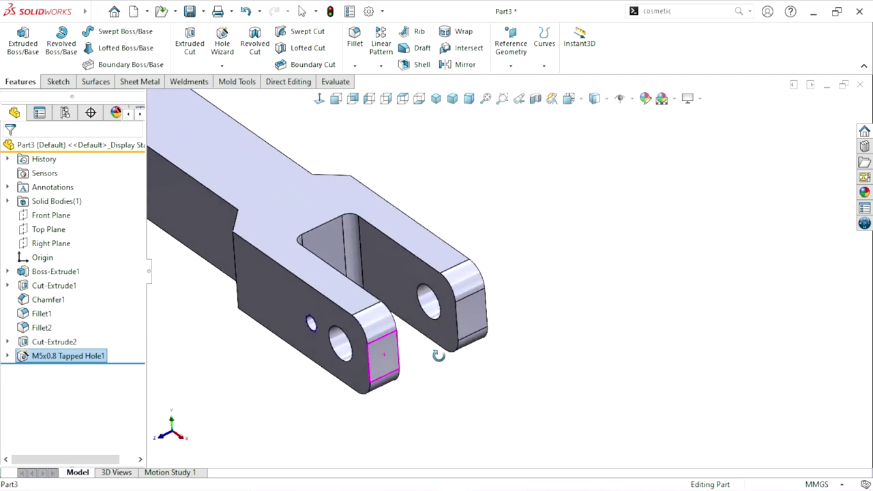
scroll(385, 324, "down", 5)
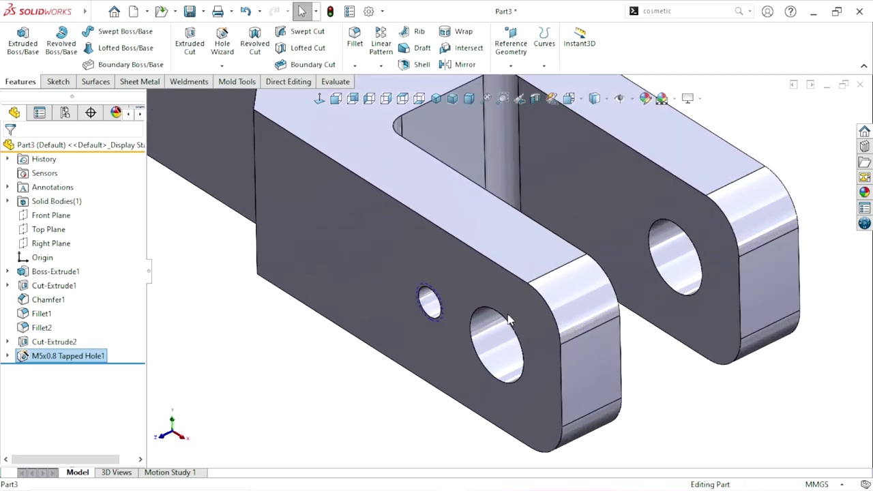
scroll(508, 320, "up", 2)
scroll(381, 382, "up", 3)
scroll(487, 302, "down", 4)
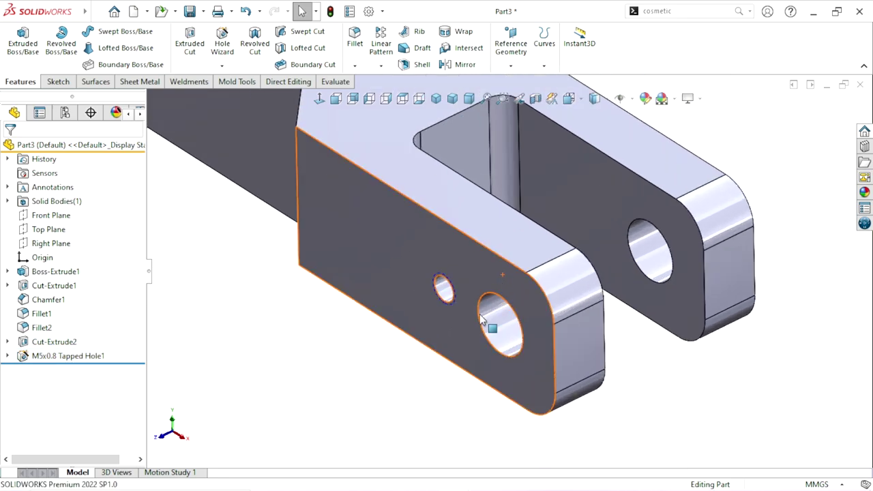
scroll(405, 362, "down", 3)
scroll(415, 370, "up", 3)
scroll(415, 370, "down", 2)
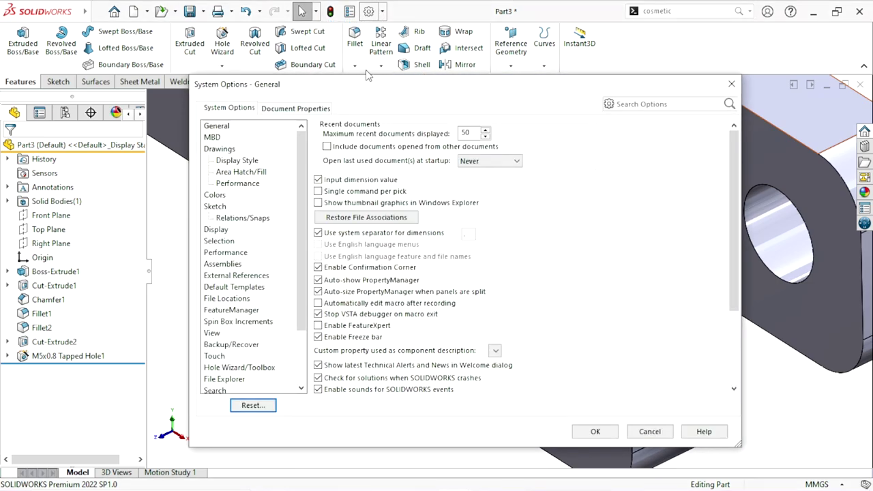
Enable shaded cosmetic threads in the document's detailing properties.
left_click(281, 109)
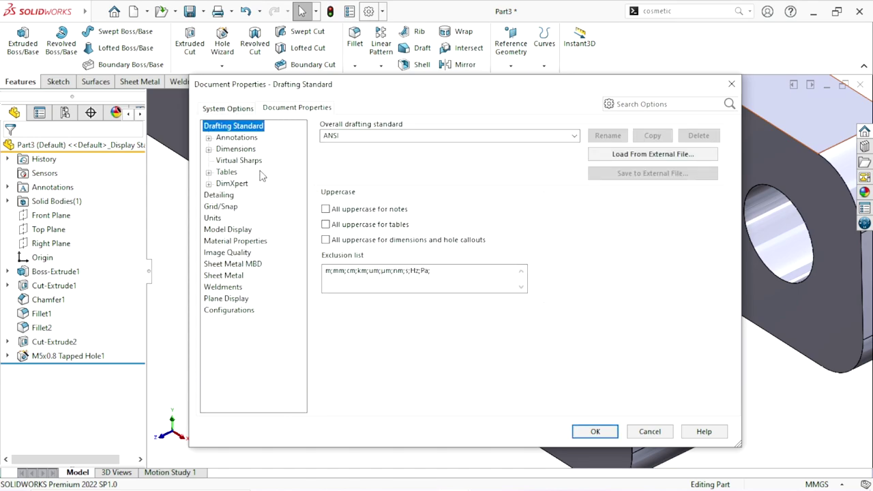
left_click(220, 195)
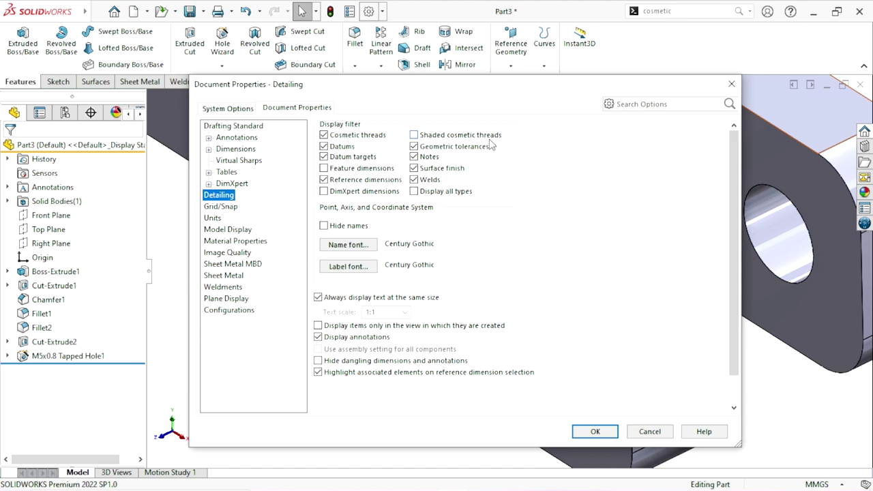
left_click(419, 138)
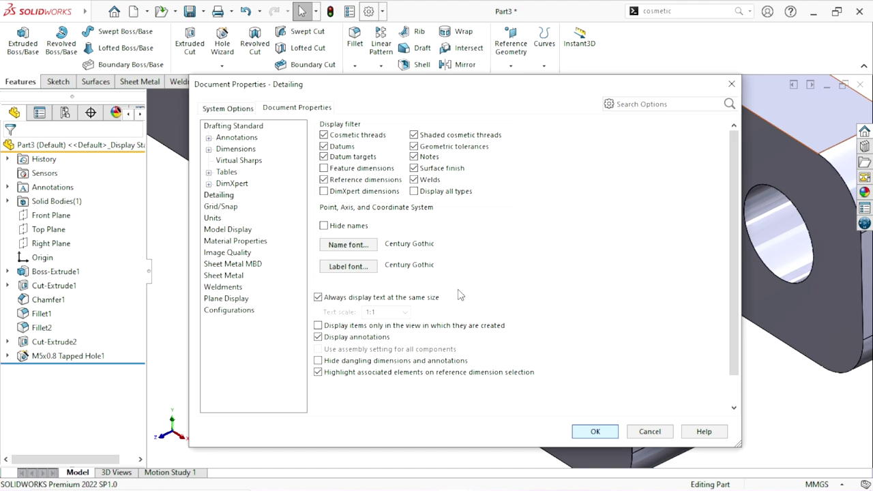
key("Return")
Inspect the shaded thread inside the tapped hole and look over the whole forked holder.
scroll(460, 295, "up", 4)
scroll(461, 293, "down", 6)
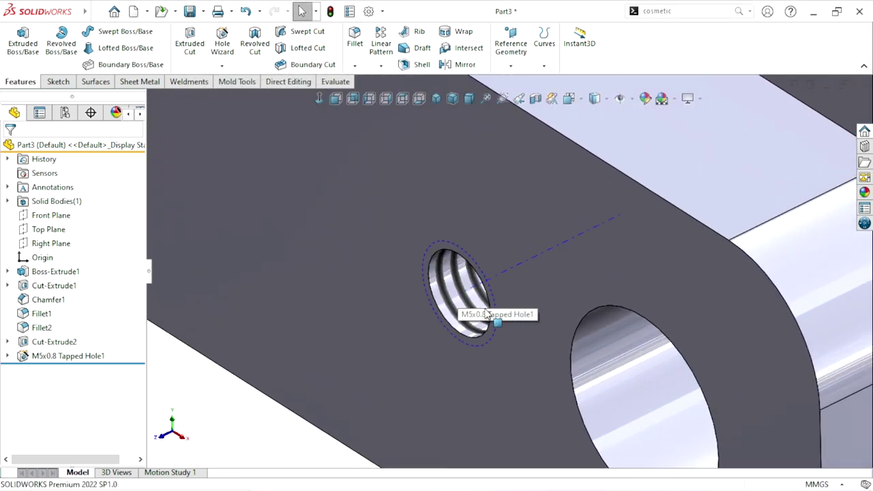
scroll(465, 291, "up", 6)
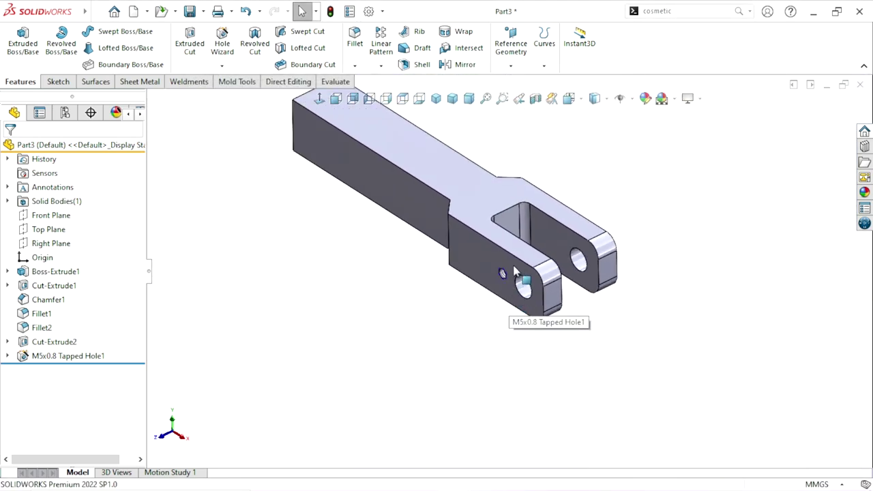
scroll(516, 274, "up", 2)
scroll(516, 272, "down", 2)
scroll(556, 308, "up", 3)
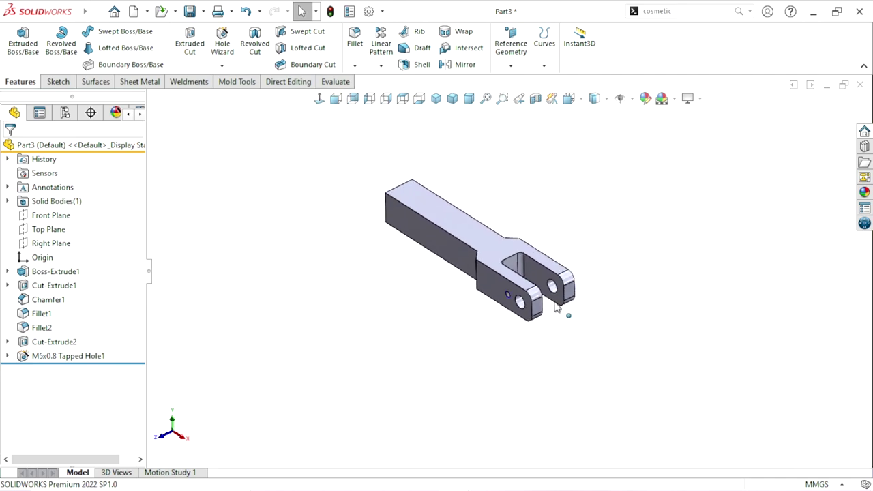
scroll(529, 293, "down", 5)
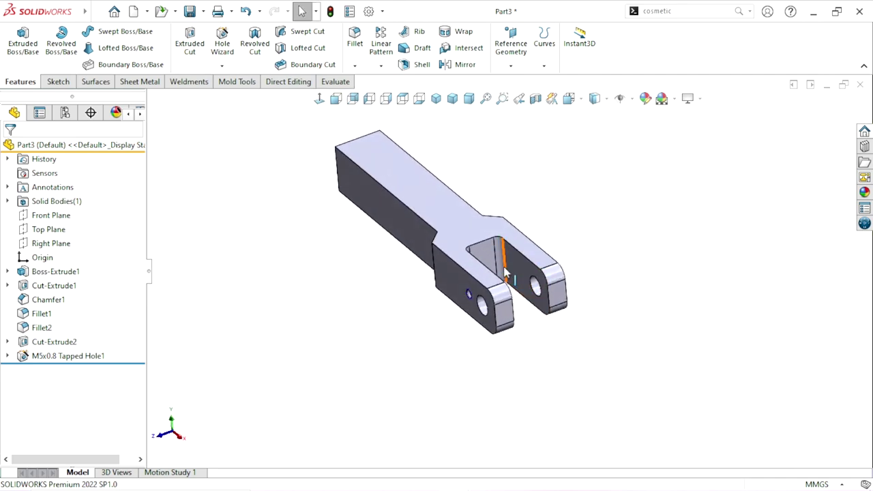
scroll(502, 273, "up", 3)
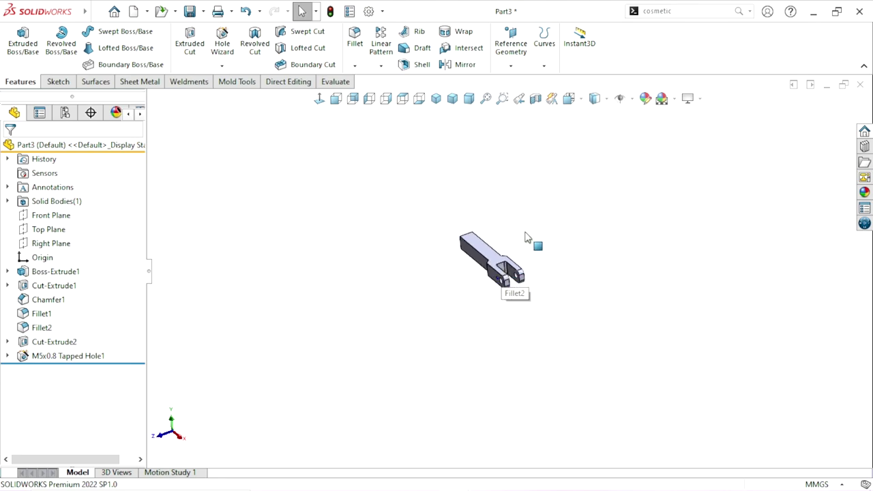
scroll(525, 236, "down", 5)
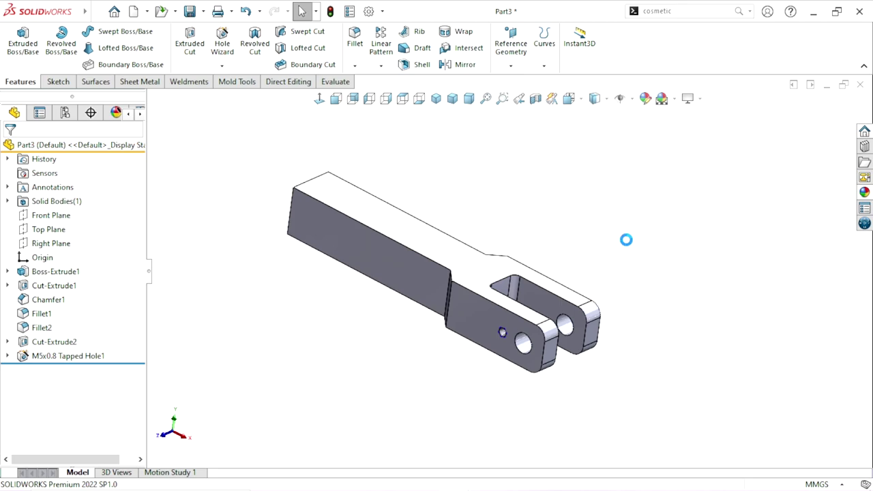
Apply the satin finish stainless steel appearance to the whole part.
left_click(744, 123)
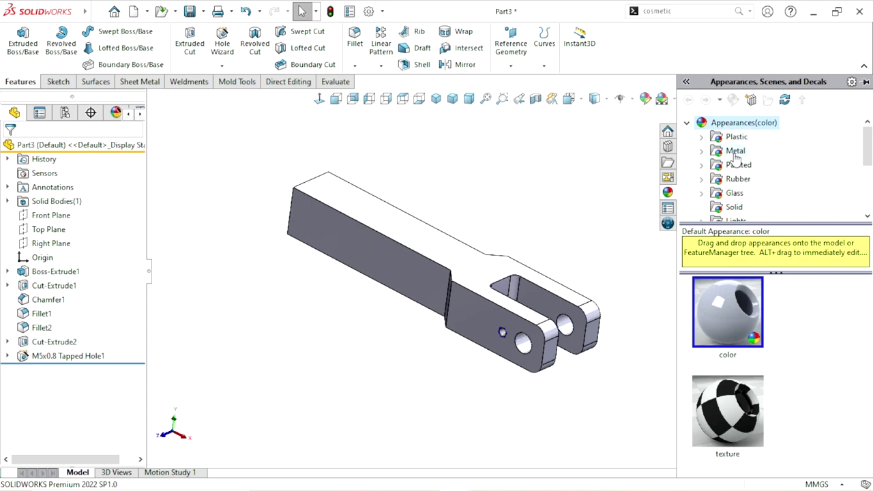
left_click(736, 151)
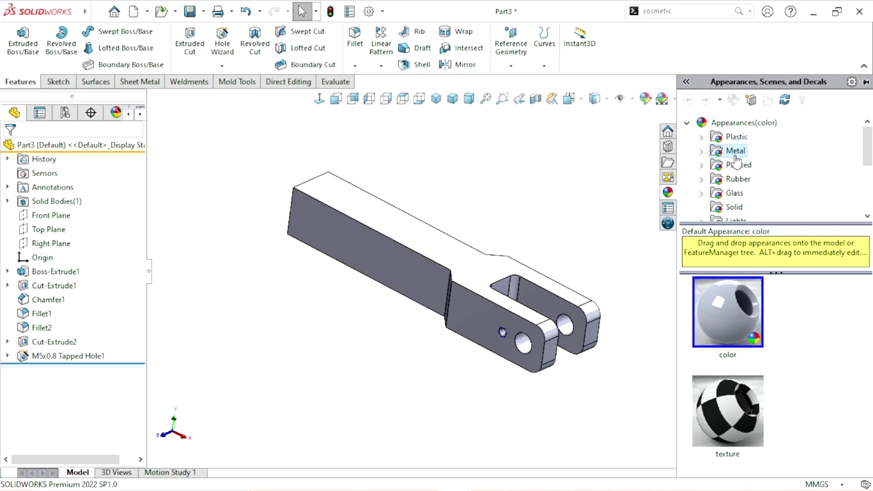
double_click(735, 153)
left_click(749, 139)
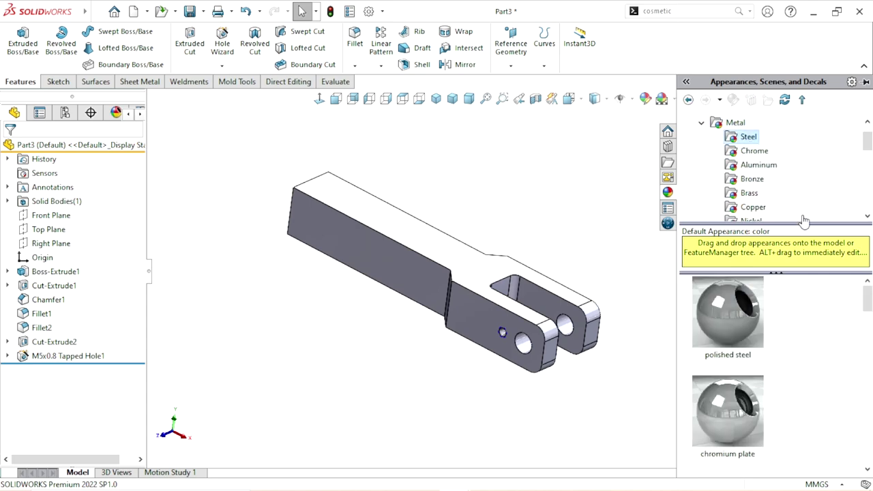
left_click_drag(870, 307, 869, 327)
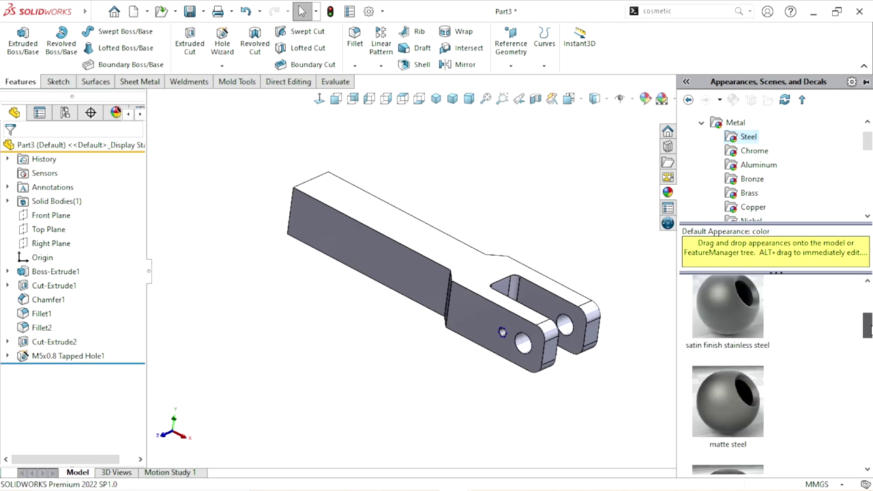
scroll(739, 313, "up", 1)
left_click(727, 310)
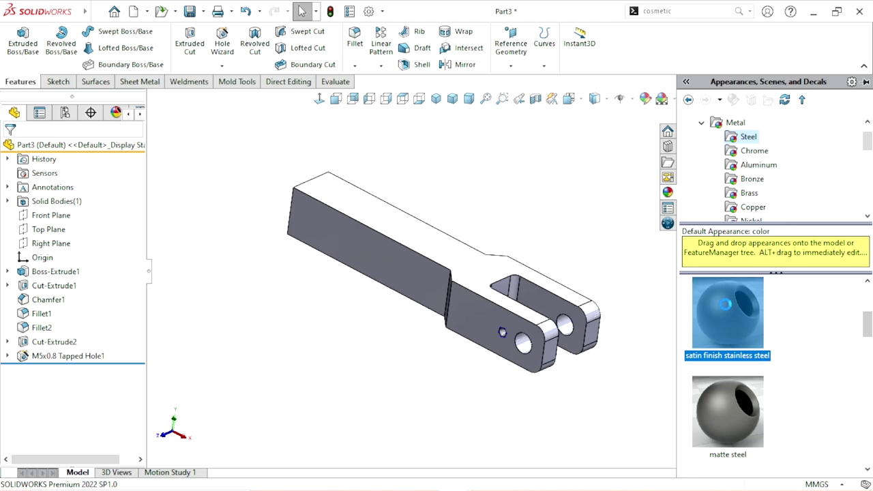
Change the colour of the part's satin finish stainless steel appearance to a standard grey.
scroll(542, 315, "down", 5)
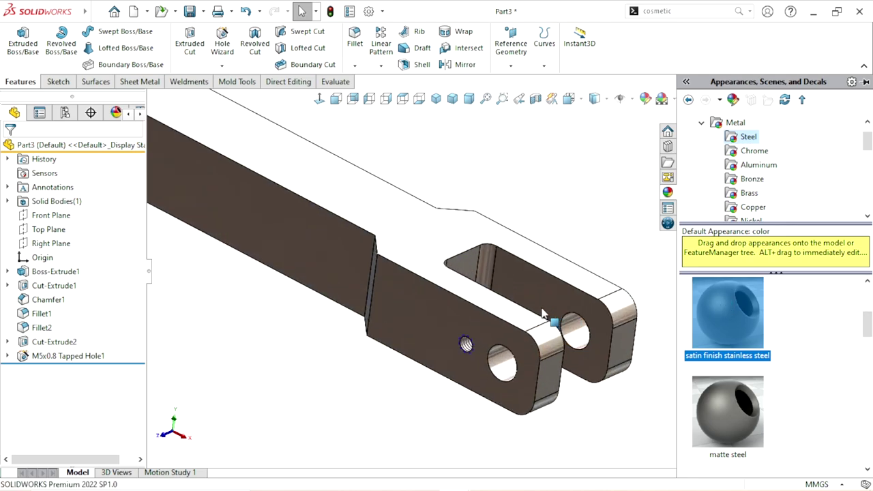
scroll(542, 315, "up", 5)
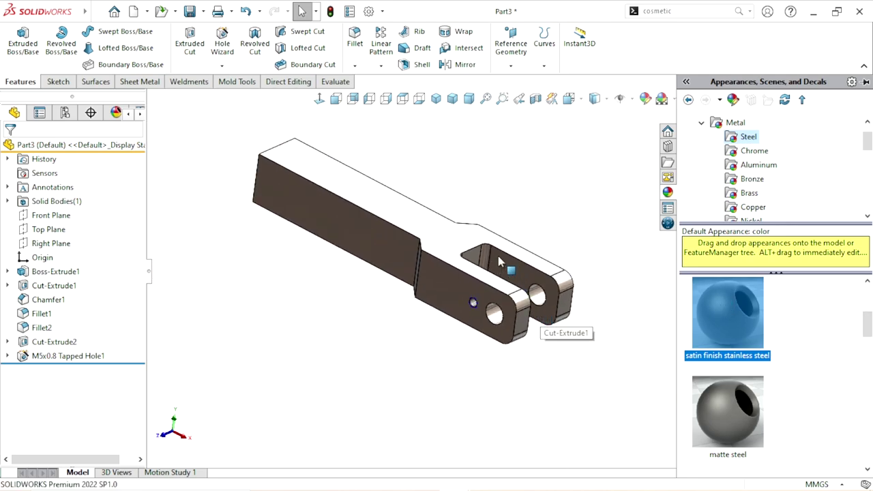
scroll(513, 266, "down", 2)
scroll(491, 253, "up", 3)
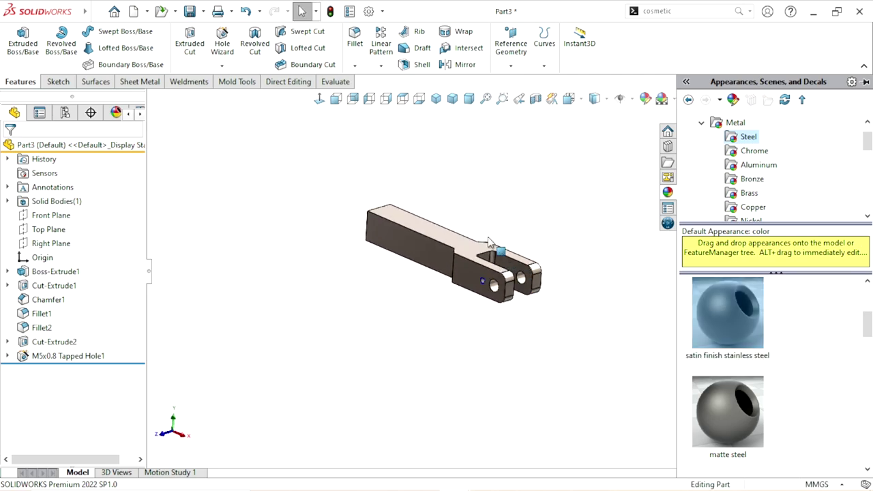
scroll(462, 282, "down", 3)
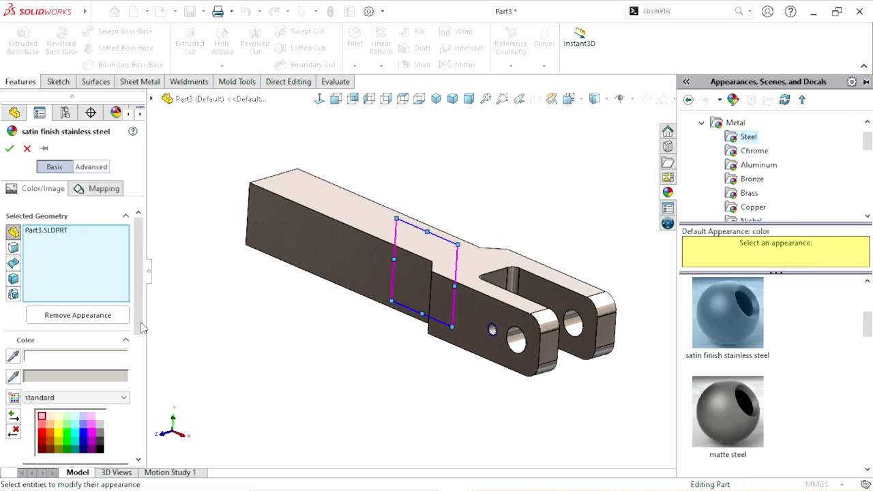
left_click_drag(136, 322, 136, 389)
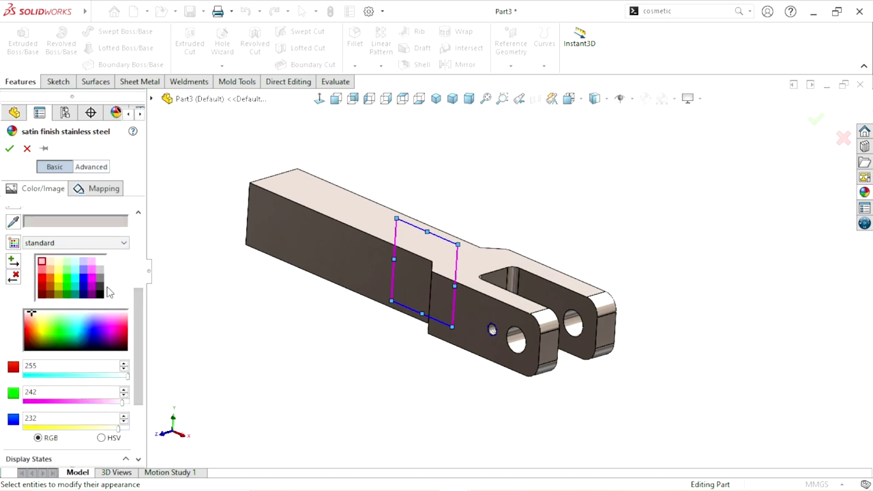
left_click(99, 279)
middle_click_drag(443, 346, 450, 360)
left_click(10, 148)
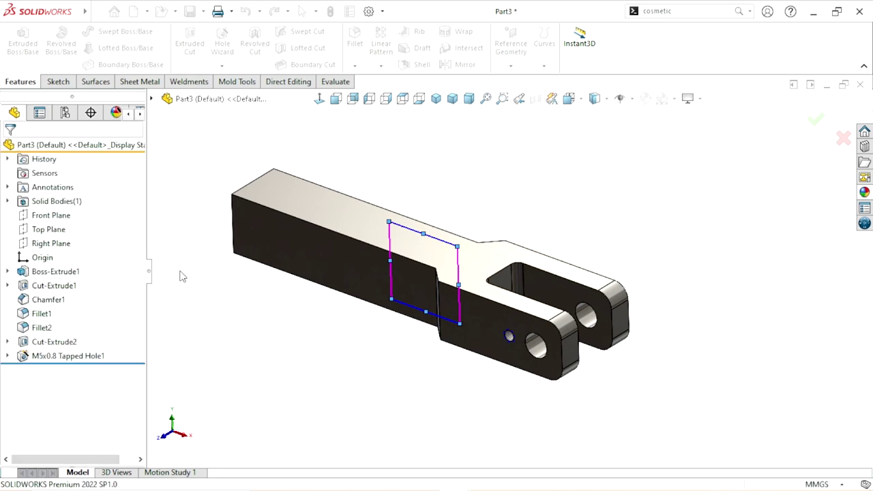
Start a new sketch on the front side face of the holder's straight shank.
scroll(531, 321, "up", 2)
scroll(530, 320, "down", 5)
scroll(518, 314, "up", 5)
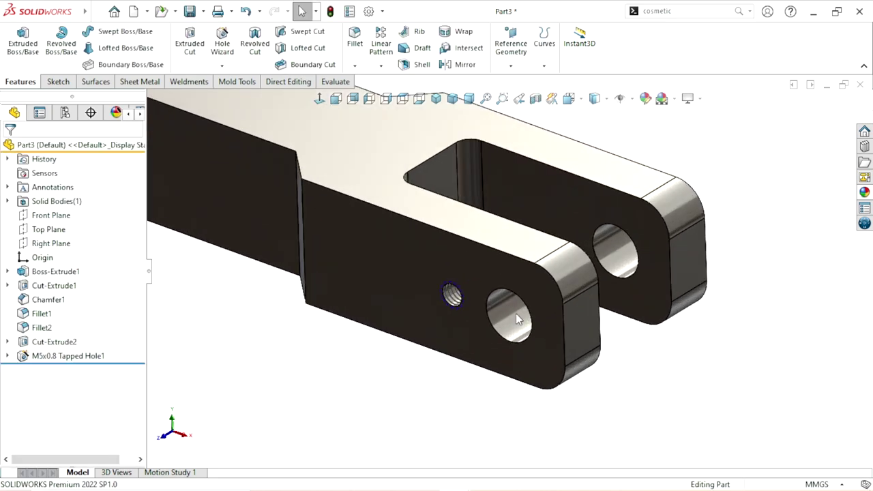
scroll(423, 259, "down", 3)
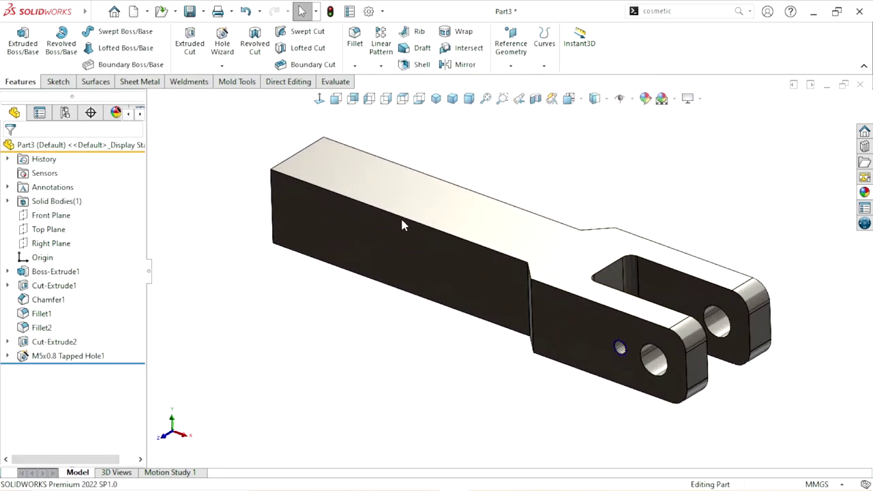
left_click(460, 283)
left_click(521, 244)
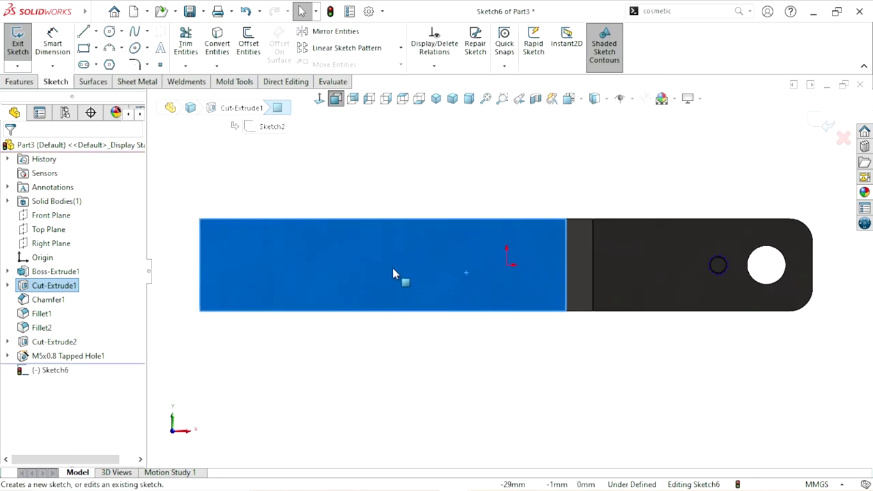
scroll(381, 269, "up", 1)
scroll(374, 267, "down", 2)
scroll(539, 306, "up", 2)
scroll(568, 279, "down", 2)
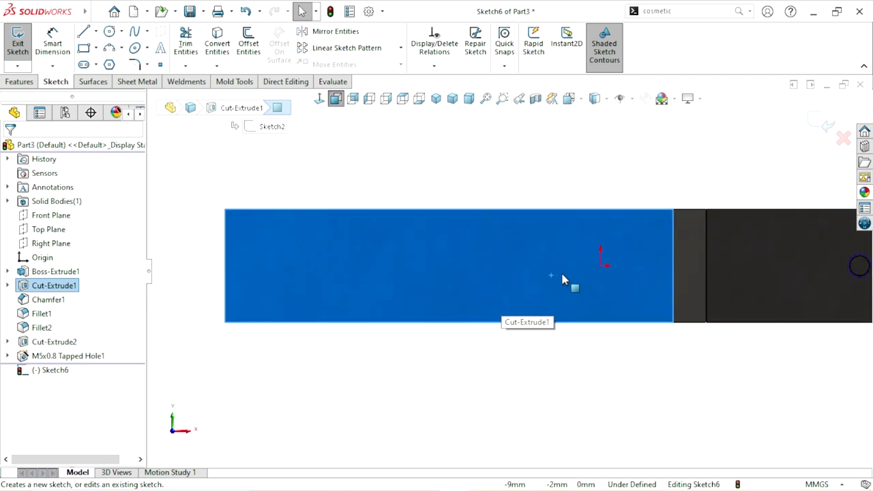
Draw a horizontal centerline 95 mm long across the full shank face, about 4.4 mm below the origin.
left_click(96, 32)
left_click(109, 63)
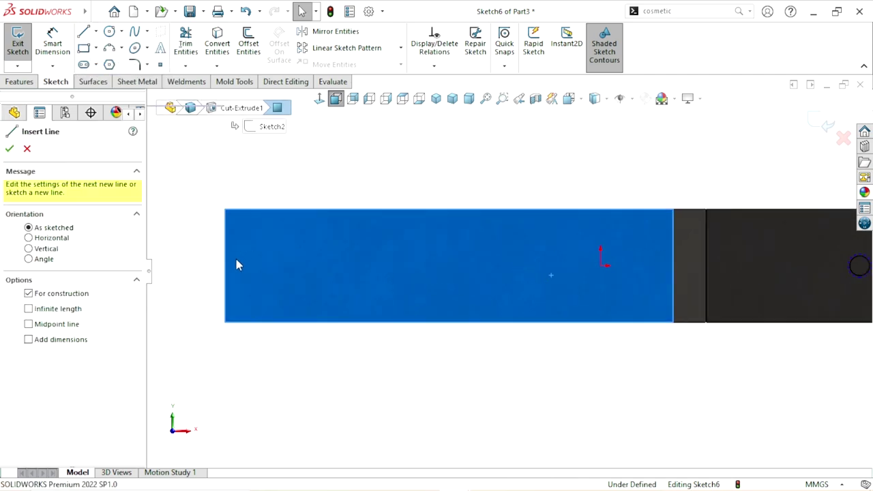
left_click(228, 288)
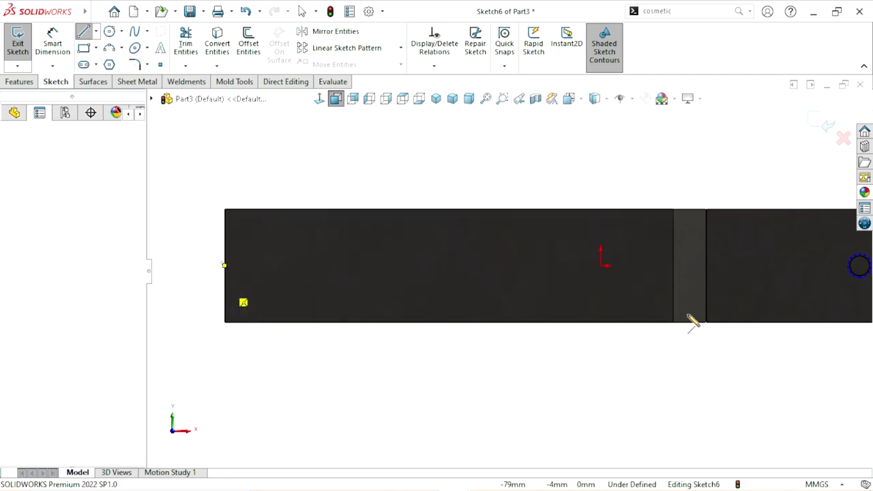
left_click(675, 287)
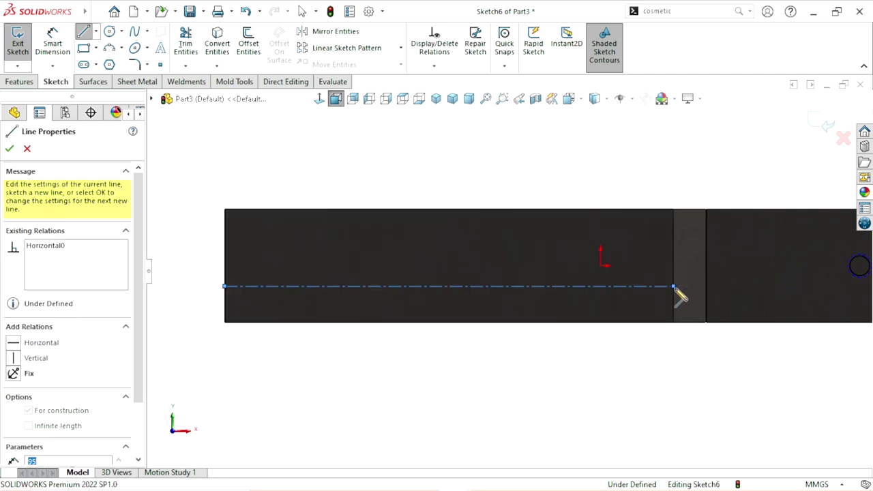
right_click(525, 328)
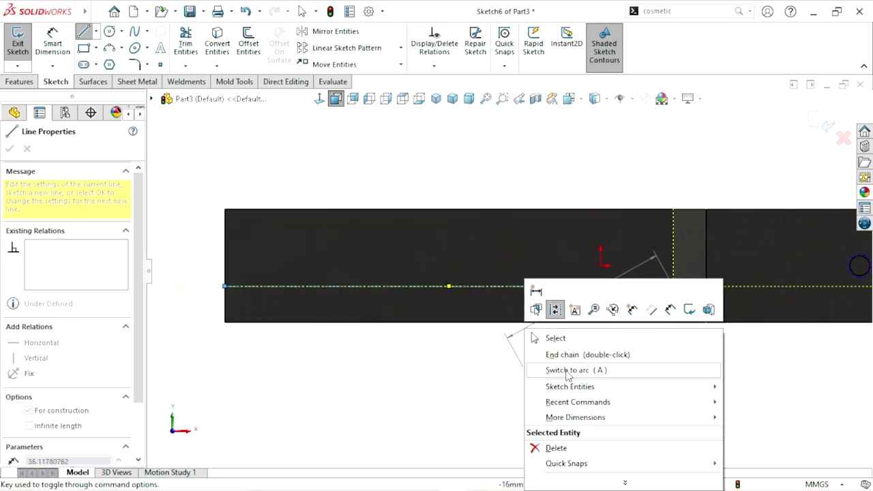
left_click(583, 338)
Dimension the centerline's vertical distance from the origin and set it to 3.5 mm.
left_click(53, 45)
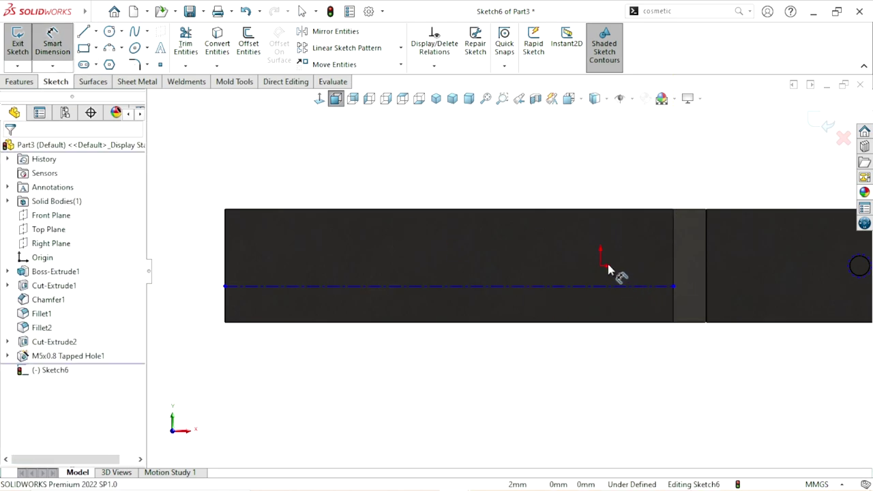
left_click(592, 286)
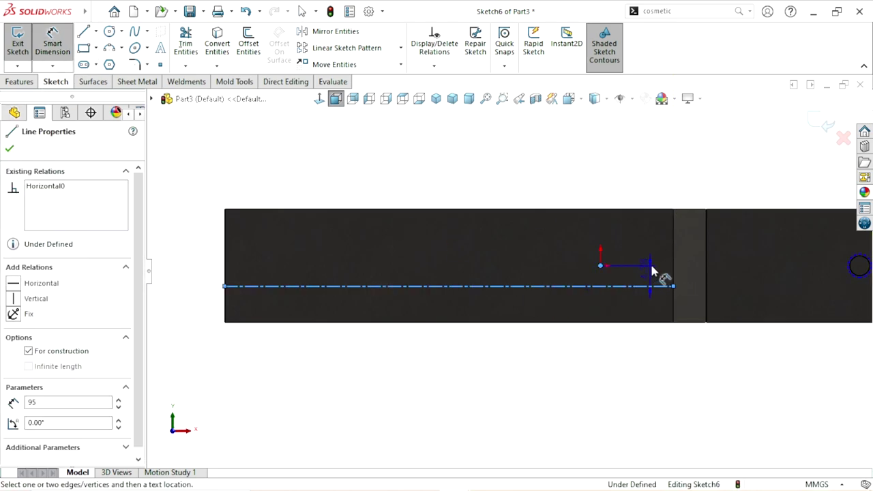
left_click(581, 195)
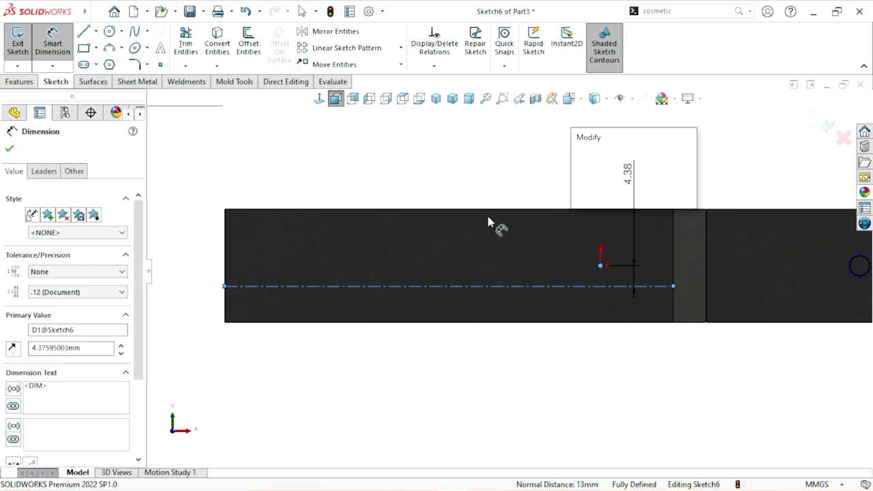
type("3.5")
key("Return")
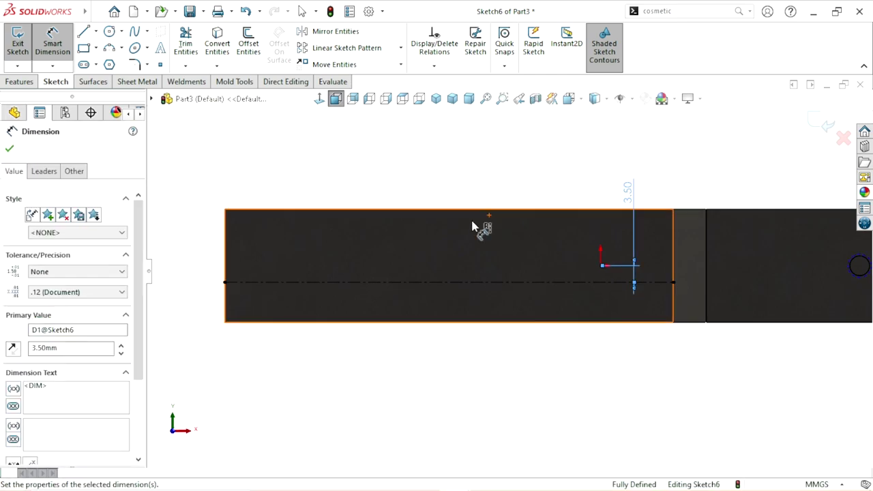
scroll(564, 261, "down", 1)
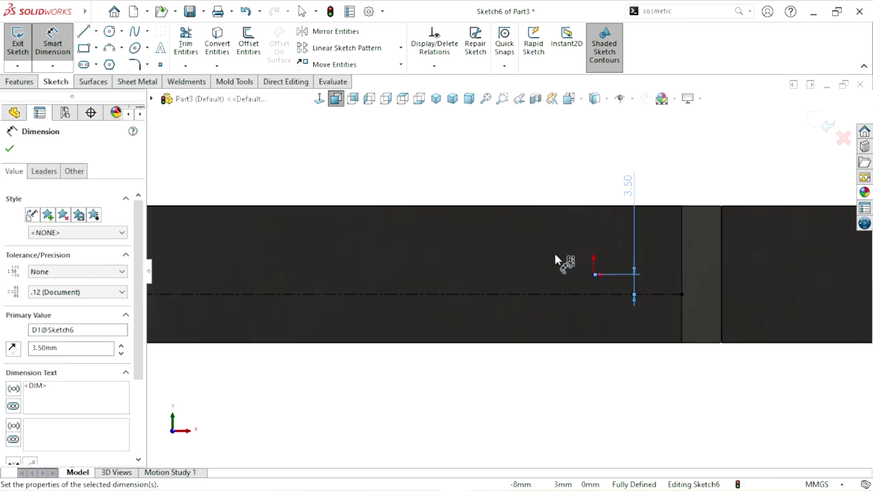
left_click(11, 150)
scroll(504, 286, "up", 1)
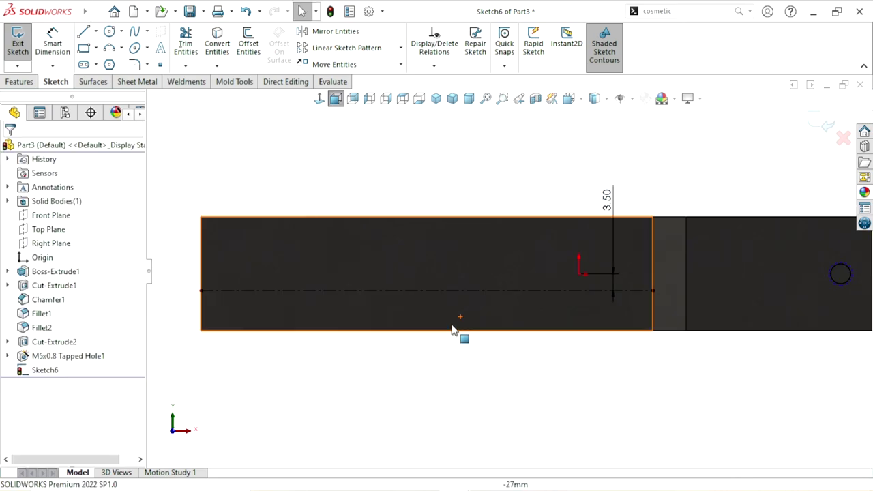
Add the sketch text "WIDIA TOOLS" along the centerline and centre-align it.
left_click(161, 49)
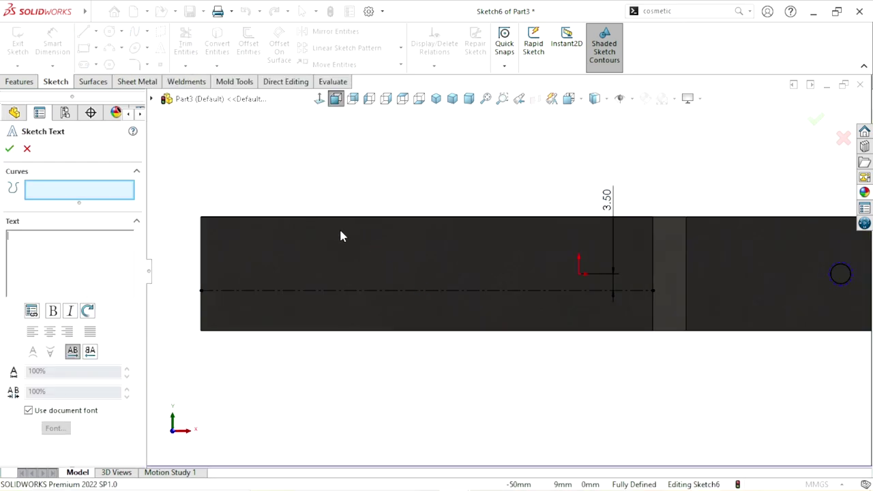
left_click(423, 297)
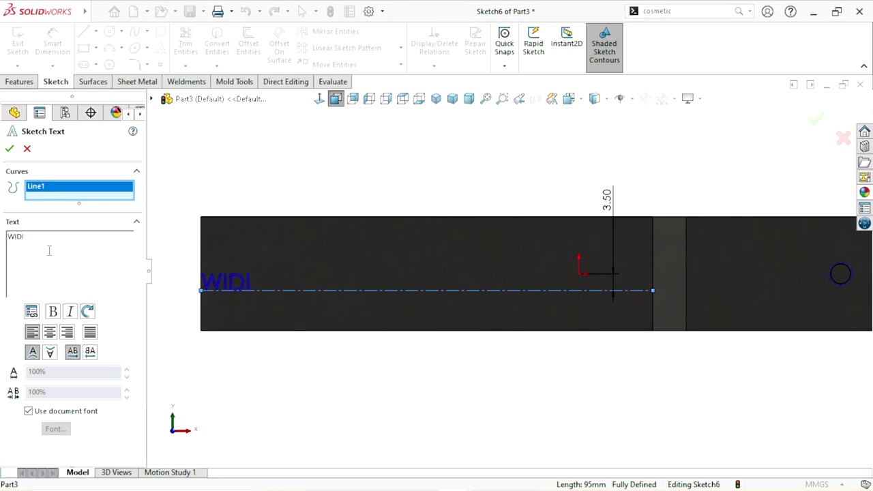
key("super")
type("A")
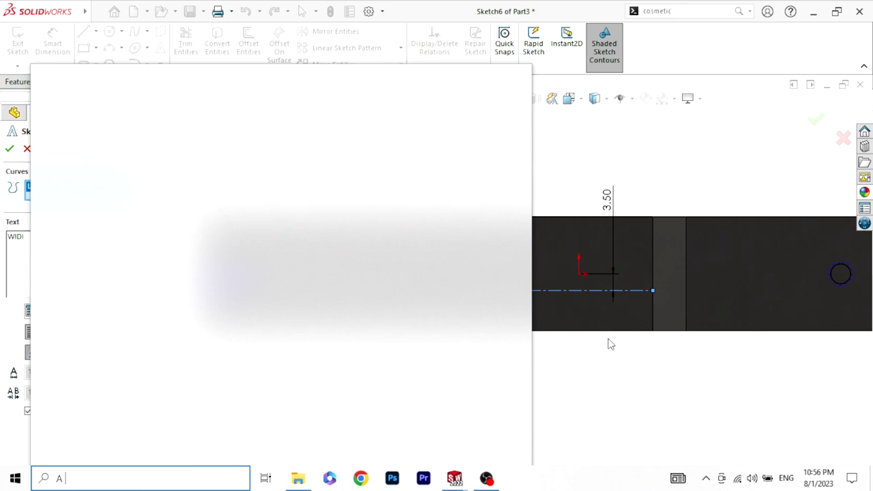
key("Escape")
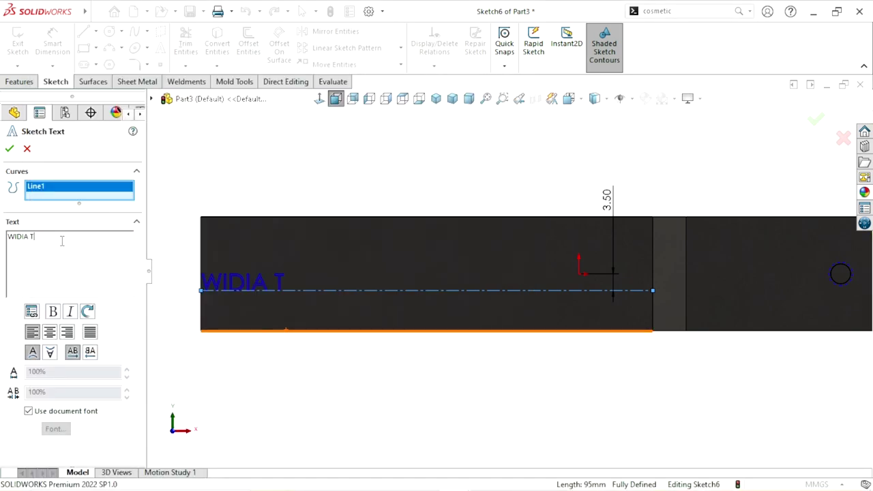
type("S")
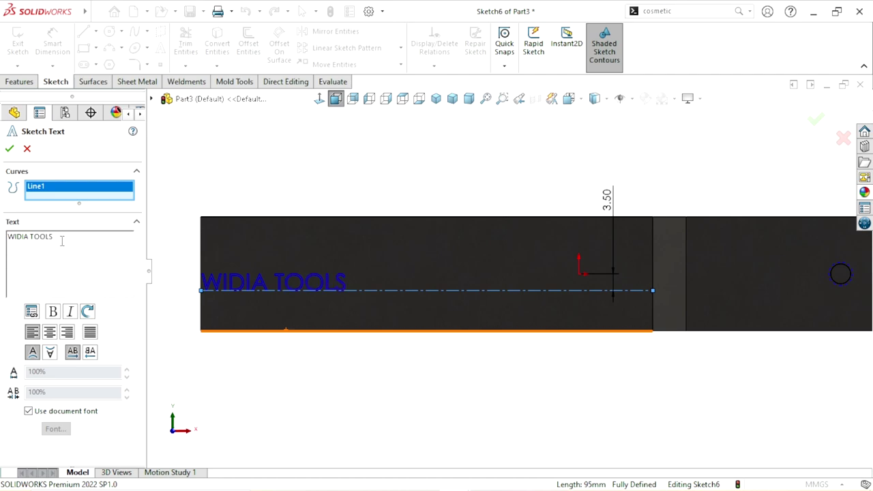
left_click(50, 332)
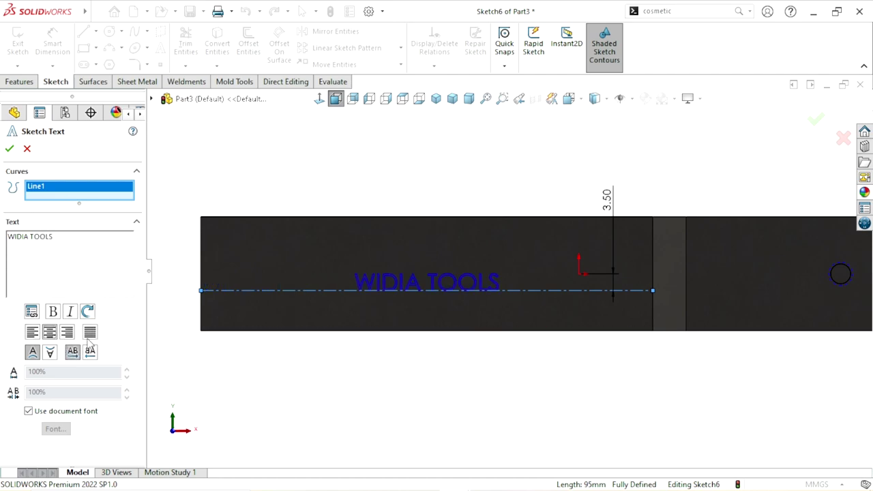
Override the document font for the sketch text with Century Gothic Bold at 22 points and accept the text.
left_click(29, 412)
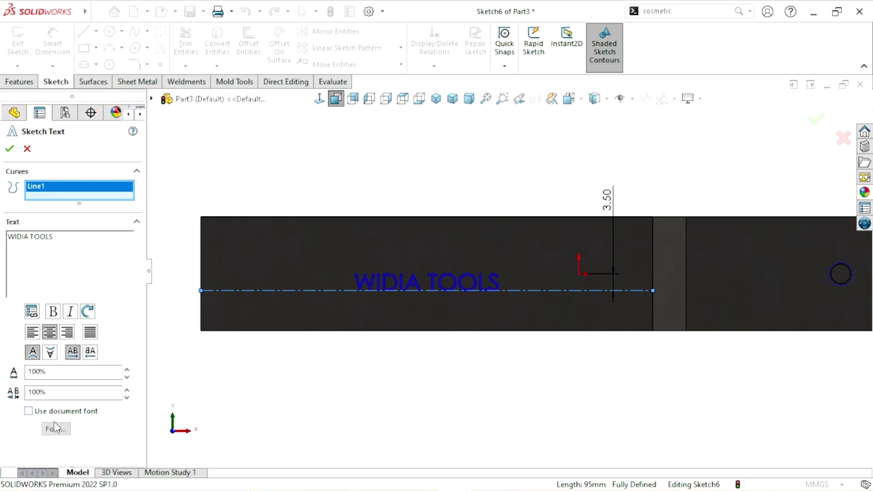
left_click(57, 430)
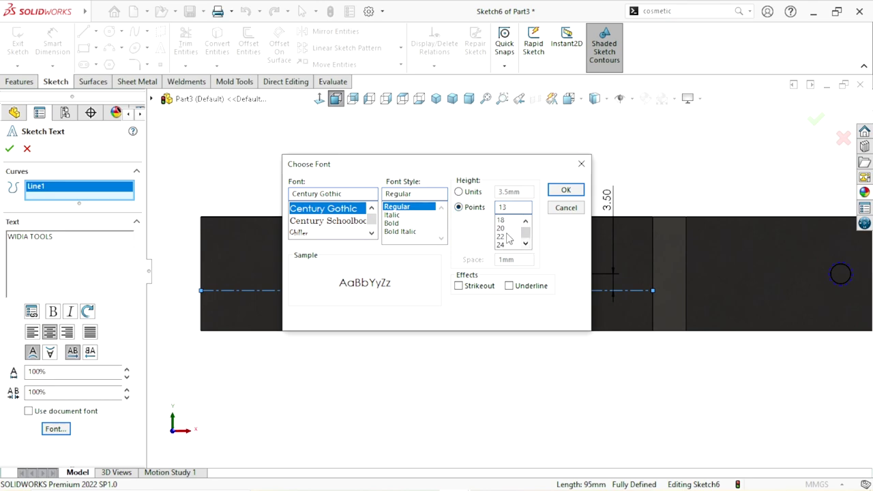
left_click(566, 191)
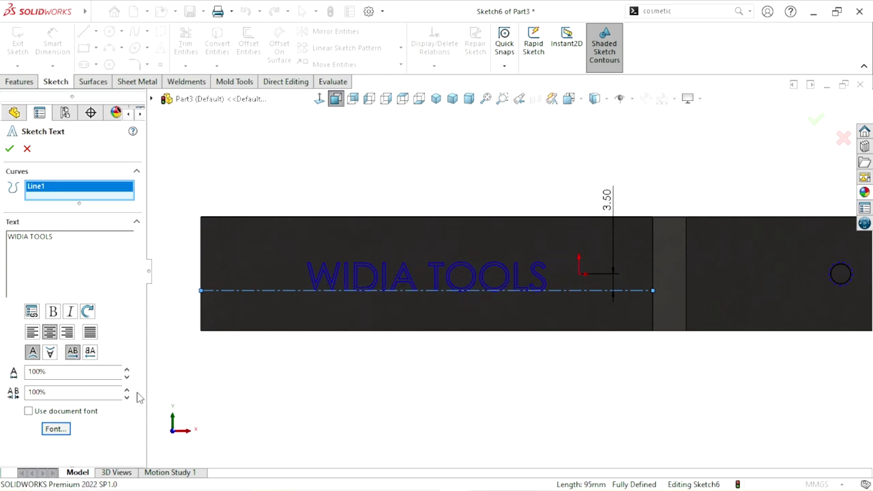
key("Return")
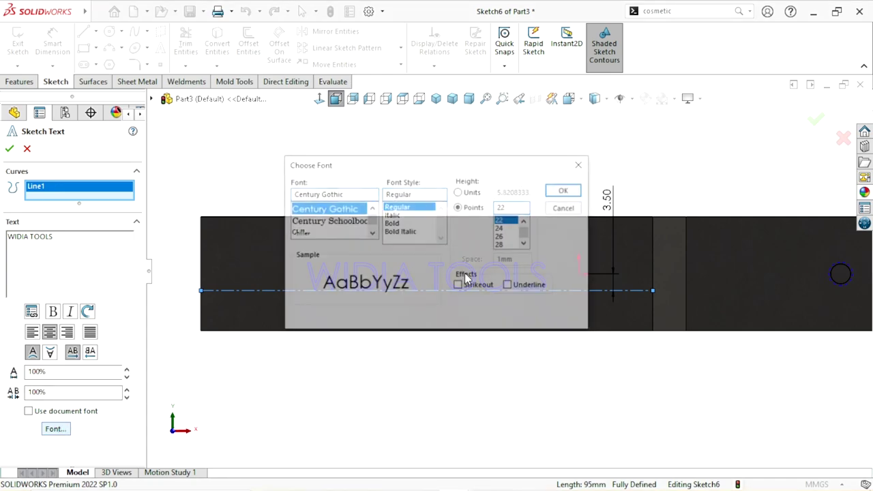
left_click(401, 225)
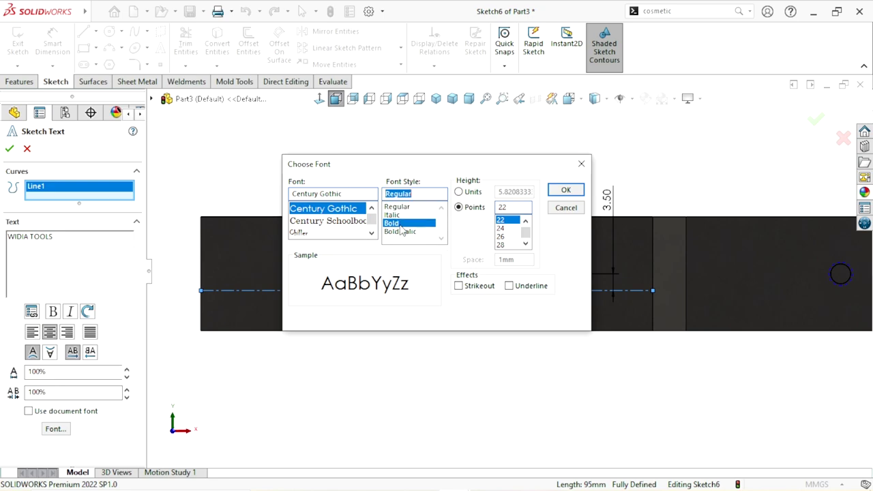
left_click(568, 192)
scroll(483, 398, "up", 2)
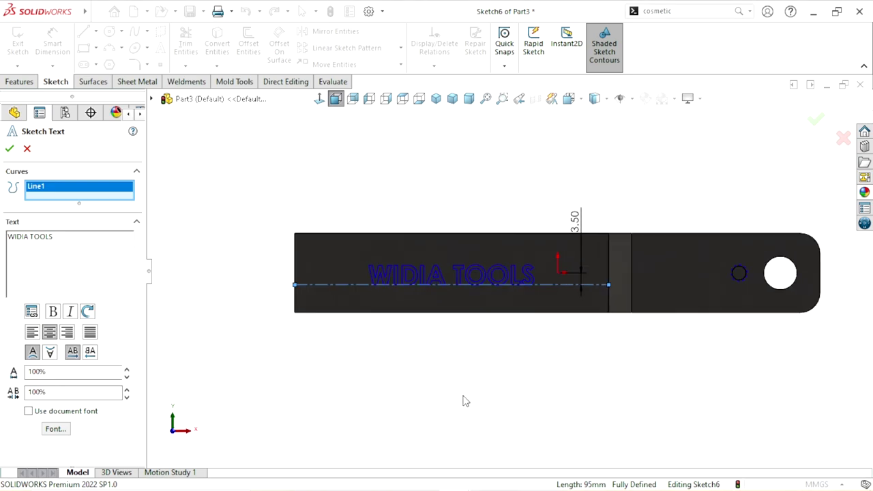
scroll(573, 297, "down", 1)
left_click(9, 149)
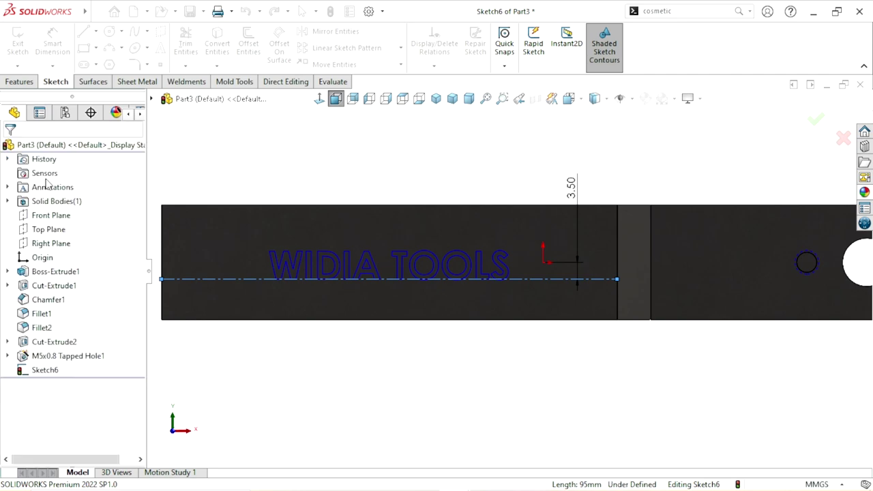
Finish the text sketch and deboss it 0.1 mm into the shank's front side face with a Wrap feature.
scroll(383, 384, "up", 3)
middle_click_drag(539, 293, 531, 353)
left_click(826, 127)
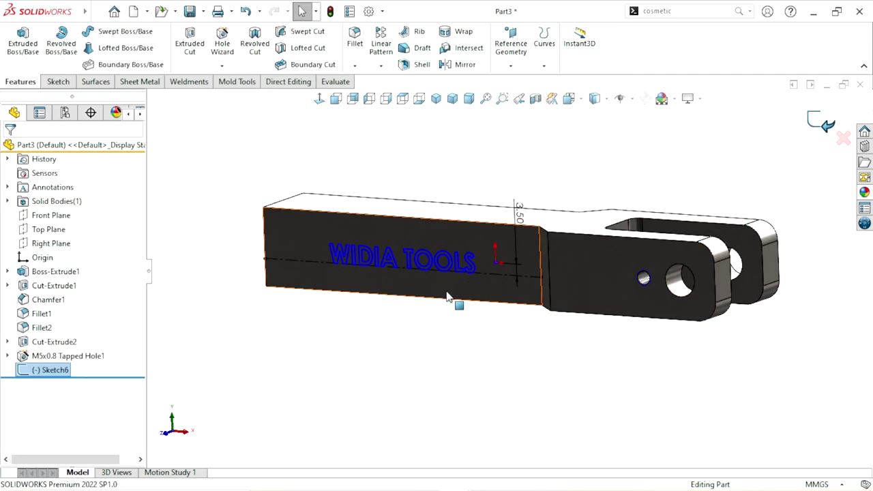
left_click(464, 34)
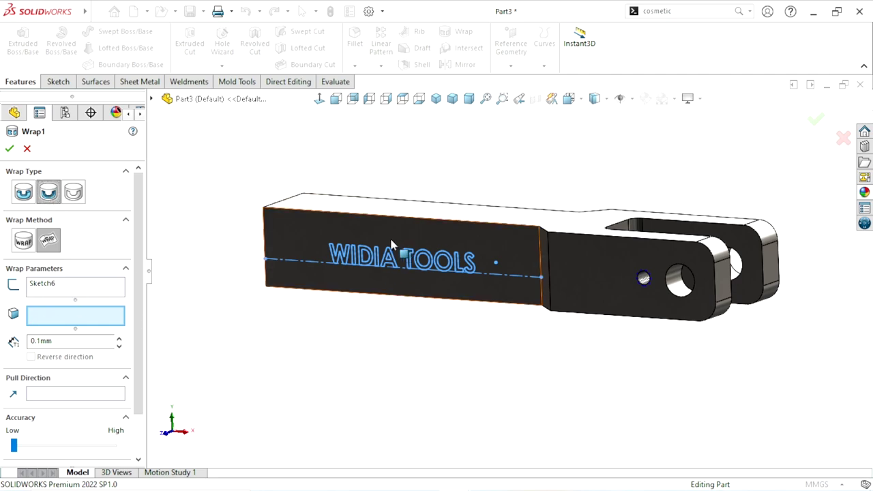
left_click(333, 236)
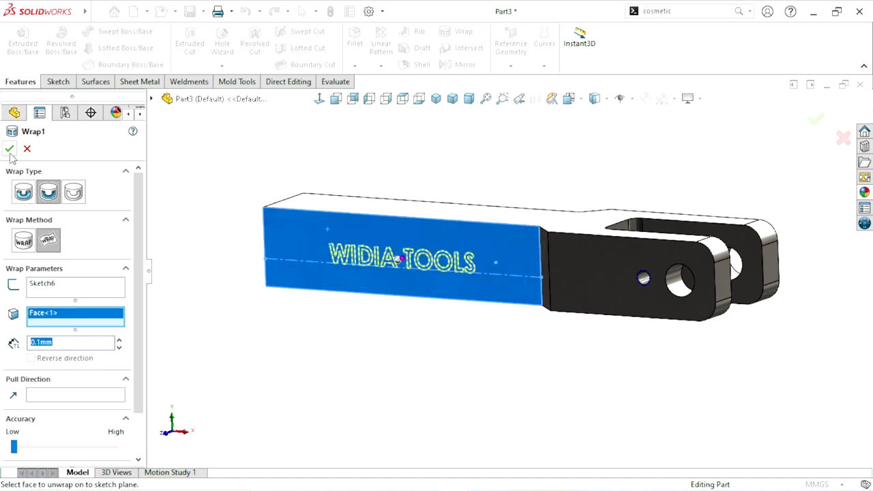
key("Return")
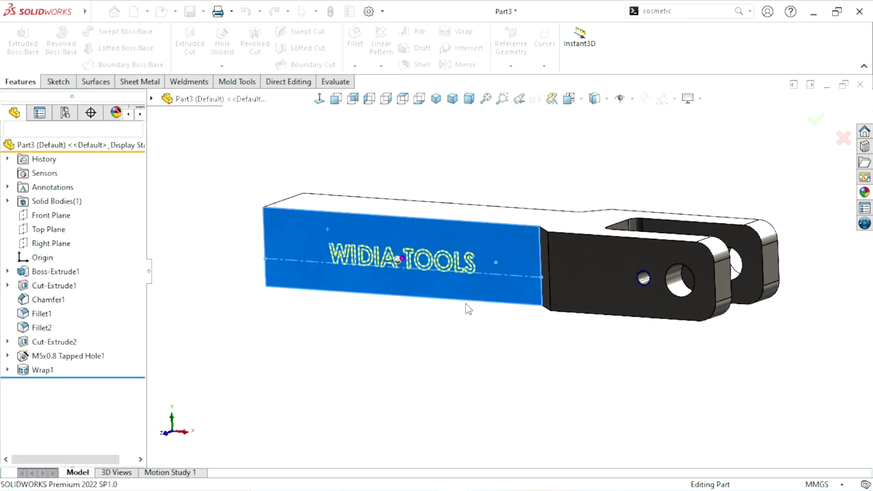
Examine the debossed lettering on the shank's side face up close and from a distance.
scroll(472, 283, "down", 5)
middle_click_drag(385, 300, 379, 302)
scroll(437, 266, "down", 6)
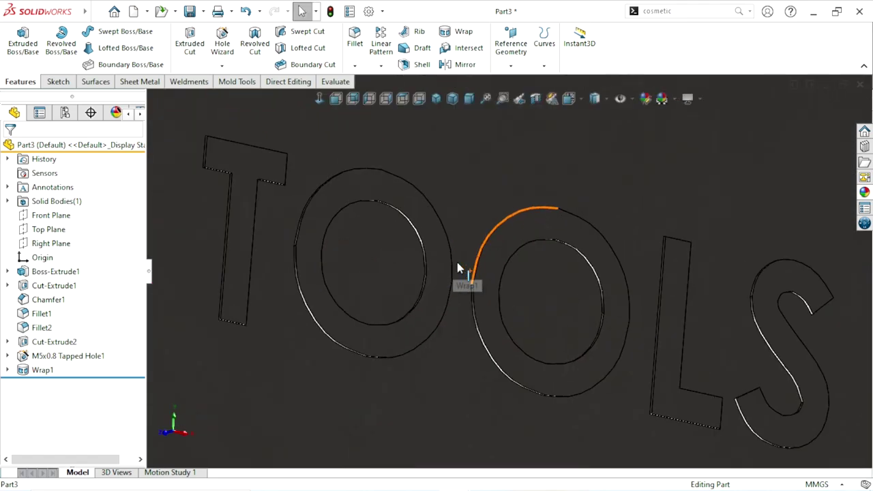
scroll(478, 311, "up", 6)
scroll(475, 315, "up", 5)
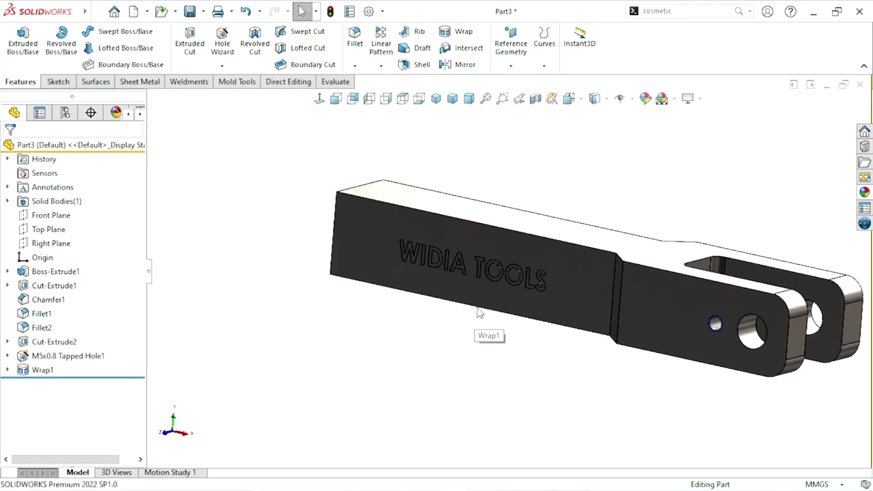
scroll(473, 286, "down", 4)
scroll(468, 307, "up", 1)
scroll(498, 263, "up", 1)
scroll(495, 271, "down", 6)
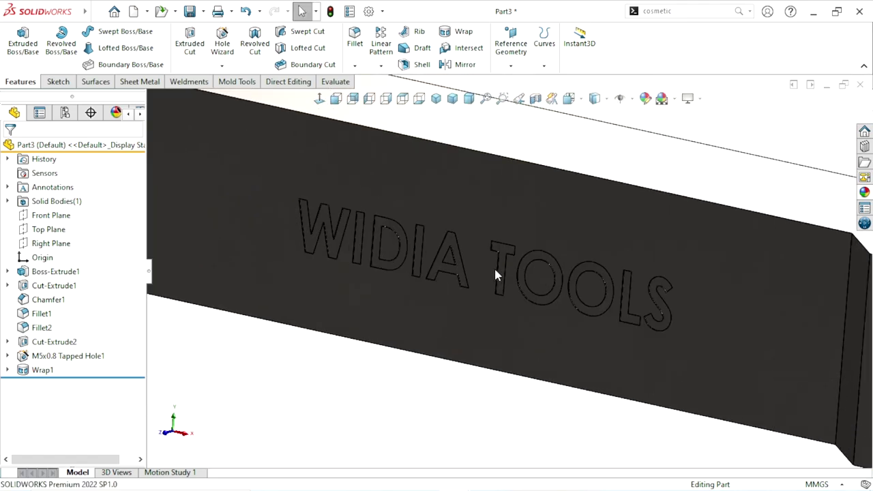
scroll(413, 287, "up", 1)
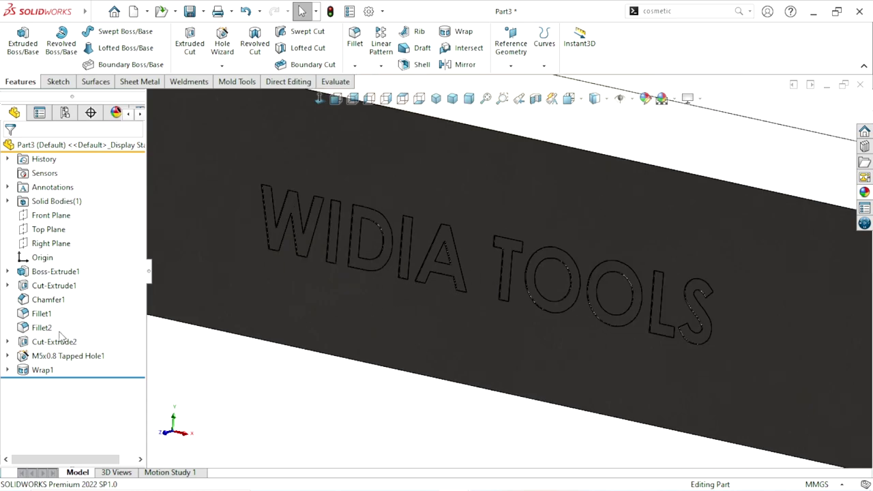
Colour the debossed WIDIA TOOLS lettering feature white using the standard colour palette.
left_click(42, 371)
scroll(634, 260, "up", 2)
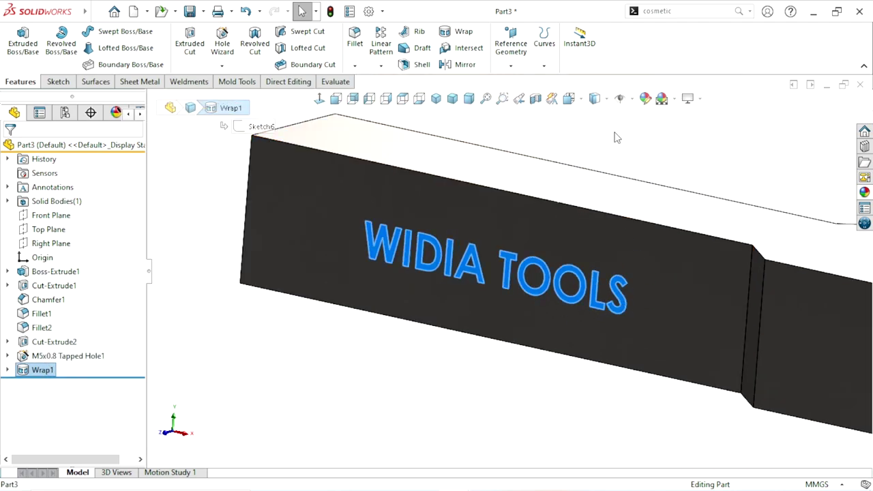
left_click(553, 280)
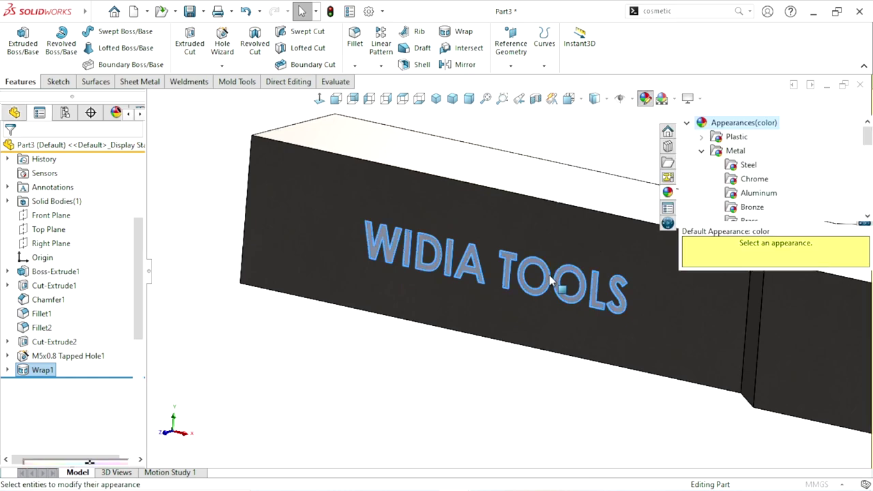
left_click(100, 396)
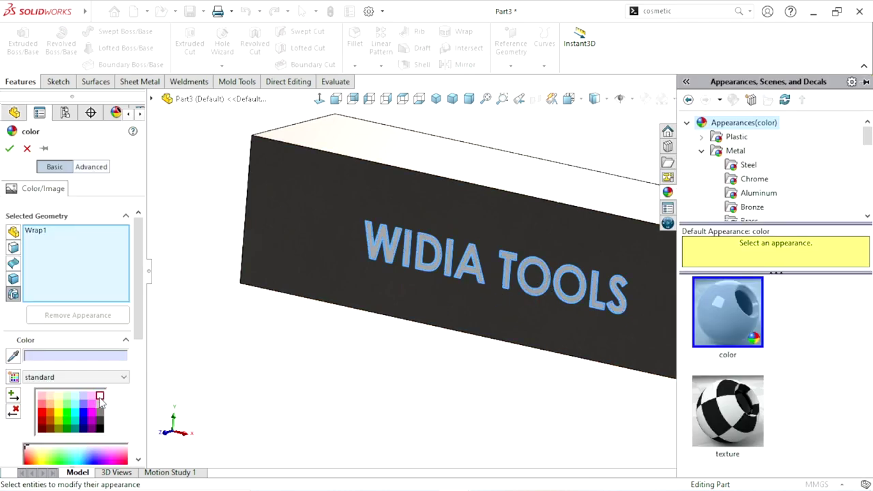
left_click(12, 150)
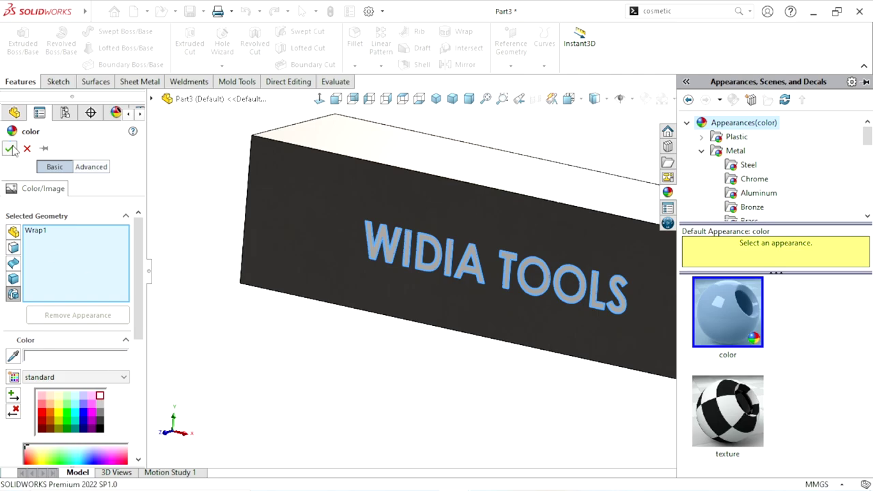
Examine the whole forked holder with its lettering in the trimetric and isometric views.
scroll(385, 375, "up", 5)
scroll(393, 387, "up", 1)
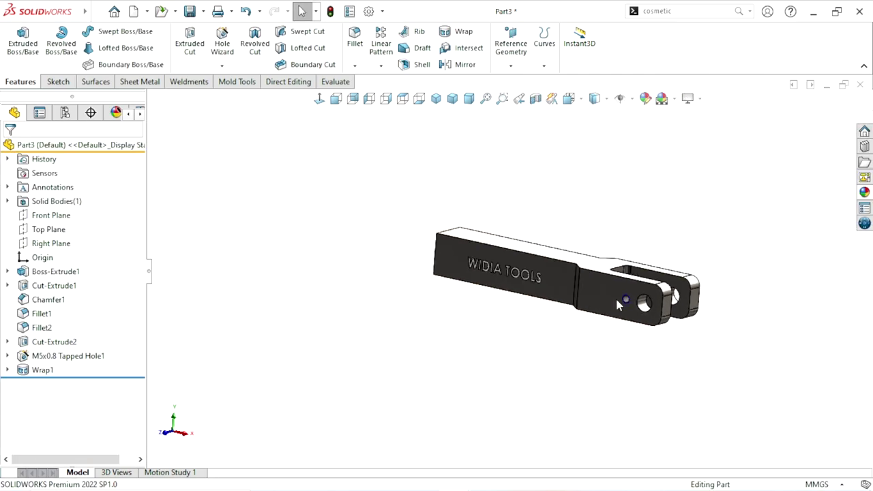
scroll(424, 198, "down", 1)
left_click(446, 103)
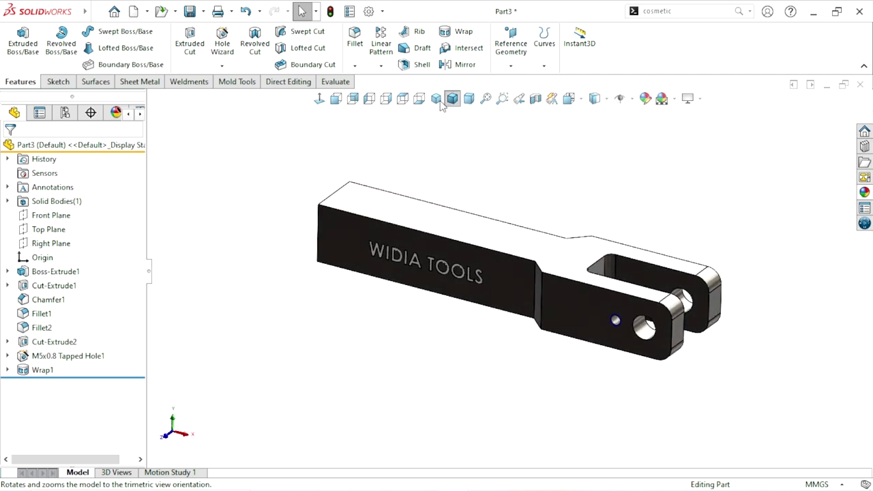
scroll(542, 259, "down", 1)
scroll(542, 259, "up", 2)
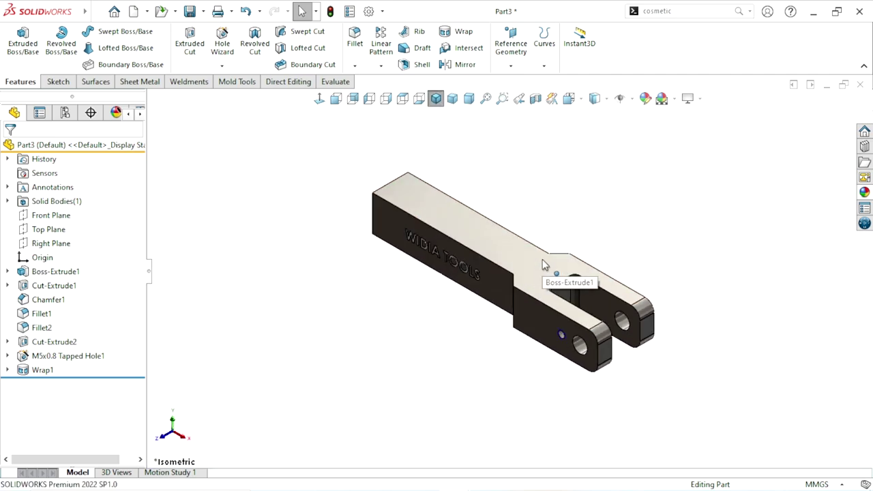
scroll(546, 266, "down", 2)
scroll(525, 337, "down", 1)
scroll(528, 271, "up", 1)
scroll(535, 279, "down", 1)
scroll(546, 273, "up", 1)
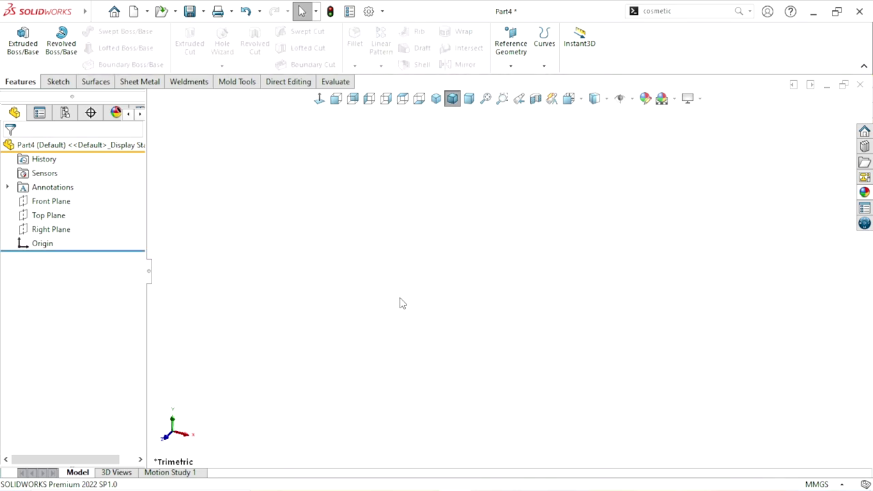
Sketch two concentric circles on the Right Plane, centred on the origin, about 157 mm and about 57 mm in diameter.
left_click(61, 230)
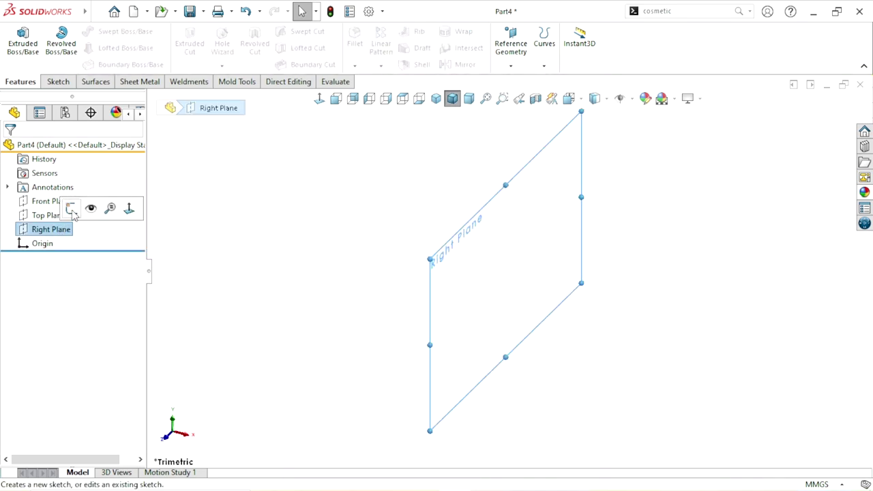
left_click(72, 207)
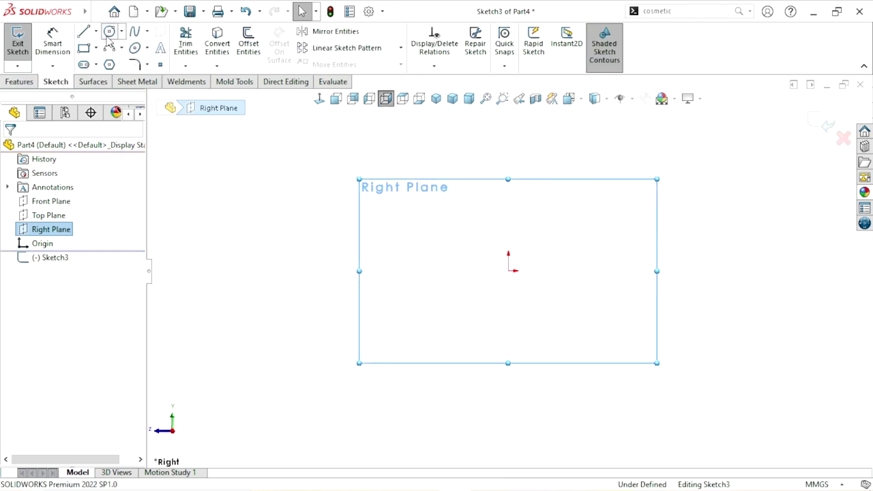
left_click(109, 31)
left_click(507, 270)
left_click(597, 180)
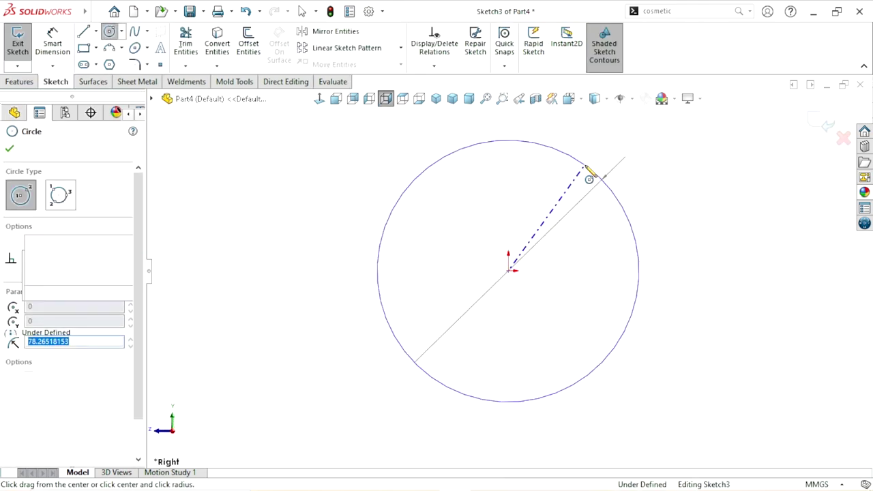
left_click(507, 271)
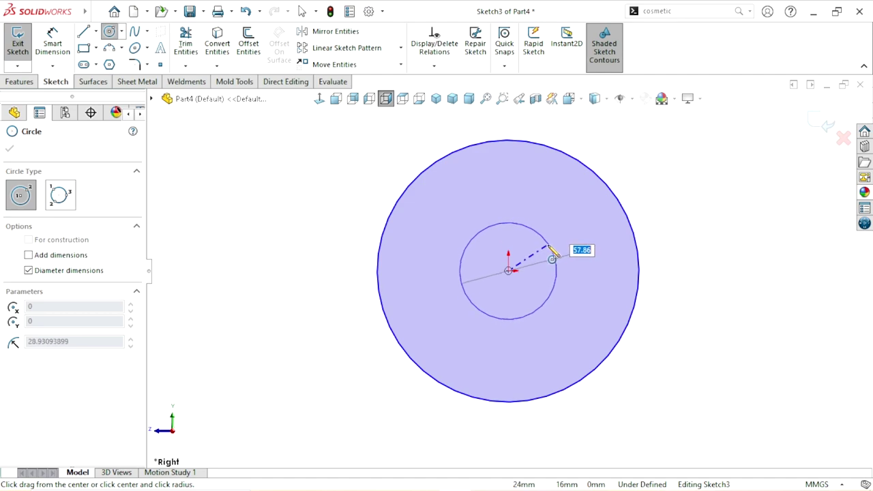
left_click(550, 247)
Dimension the outer circle's diameter to 52 mm and the inner circle's diameter to 10 mm.
key("d")
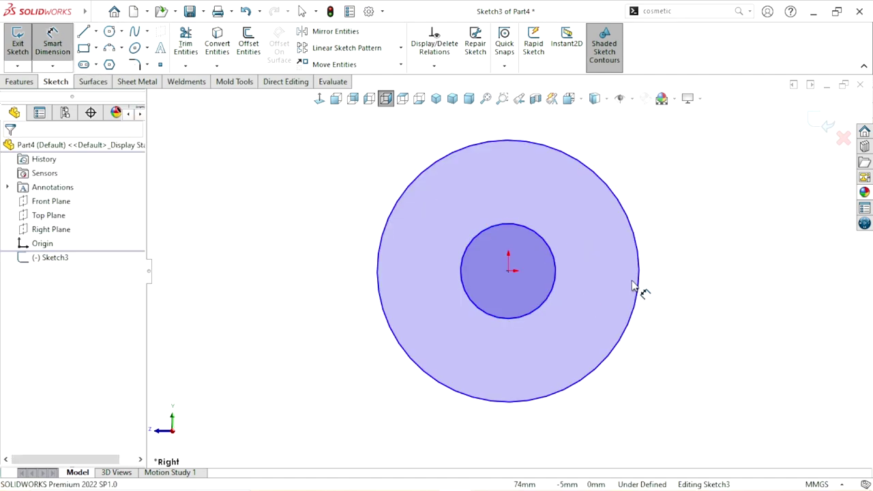
left_click(641, 284)
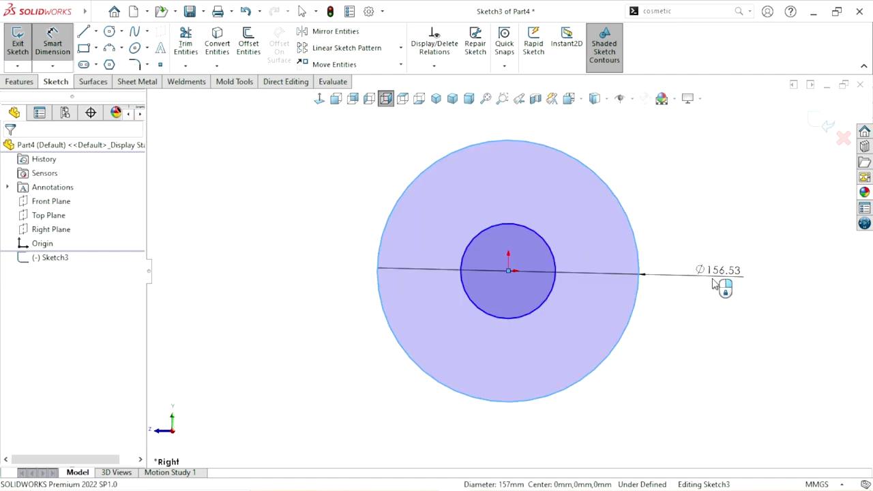
left_click(721, 285)
left_click(715, 280)
type("52")
key("Return")
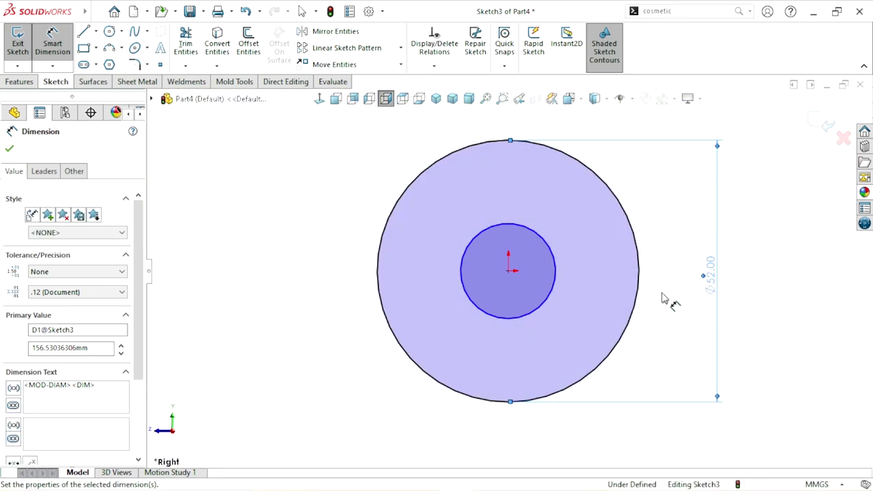
left_click(556, 272)
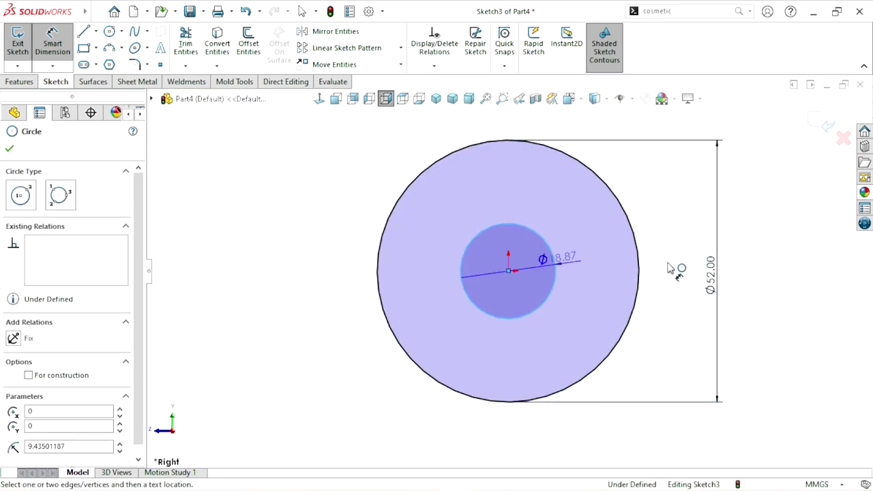
left_click(649, 274)
key("Return")
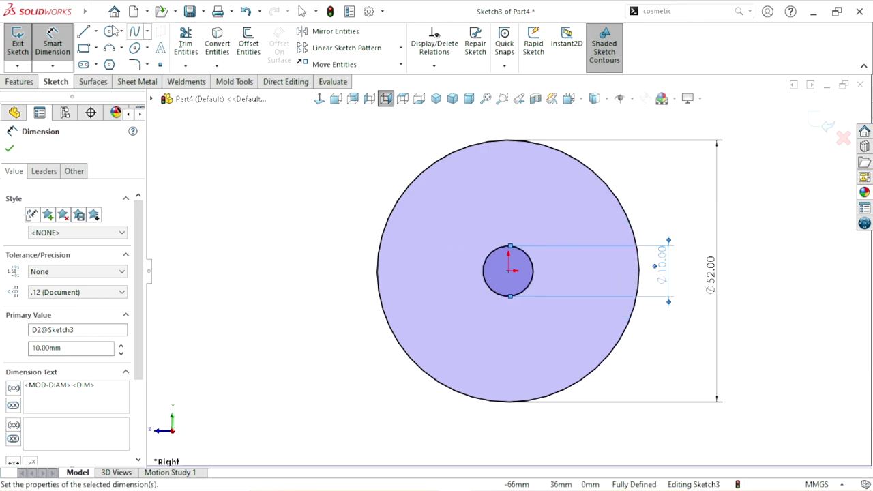
Draw two centerlines between the origin and the outer circle, one vertical to its top point and one slanting to its upper-left edge.
left_click(95, 32)
left_click(113, 63)
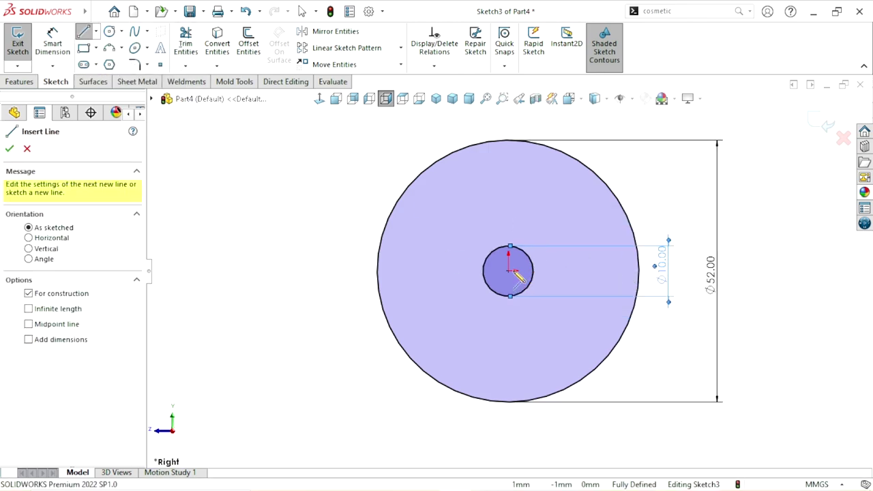
left_click(508, 142)
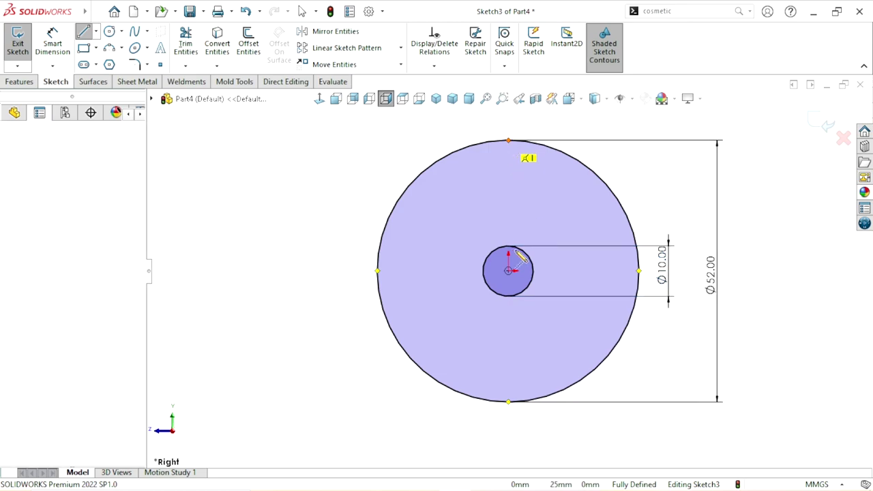
left_click(508, 270)
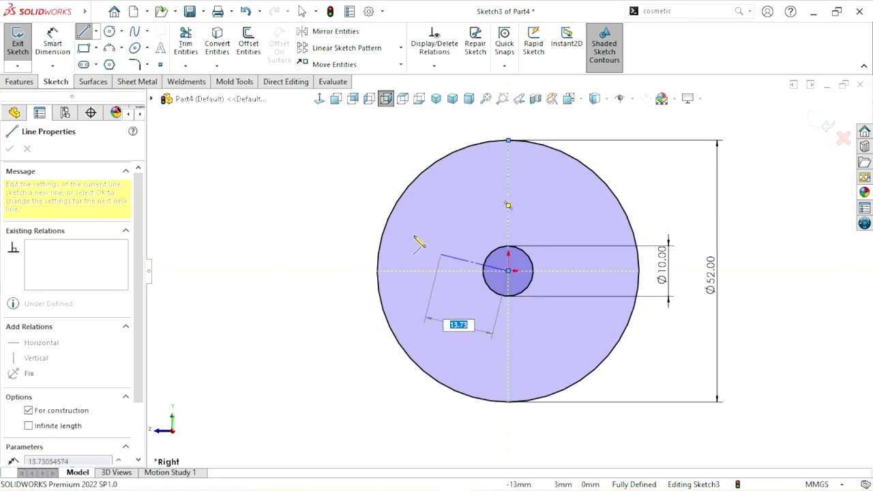
left_click(397, 202)
right_click(314, 133)
left_click(347, 189)
Dimension the angle between the slanted and vertical centerlines to 60 degrees.
left_click(55, 45)
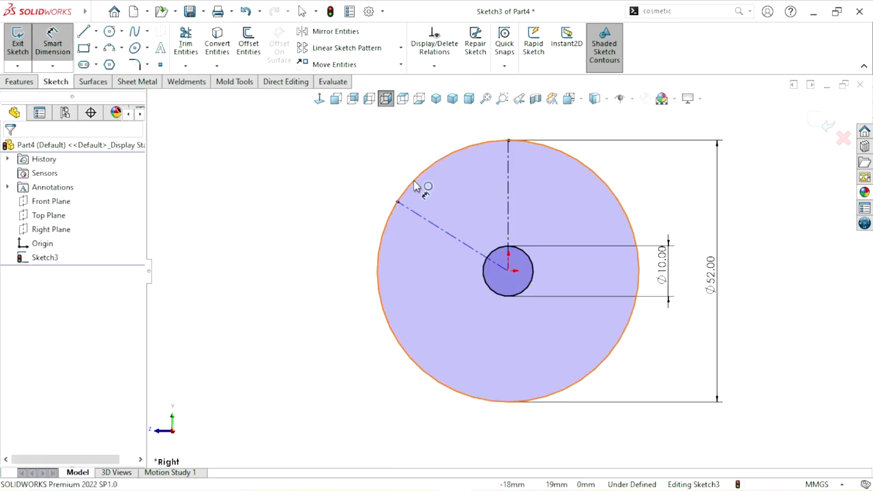
left_click(426, 219)
left_click(516, 185)
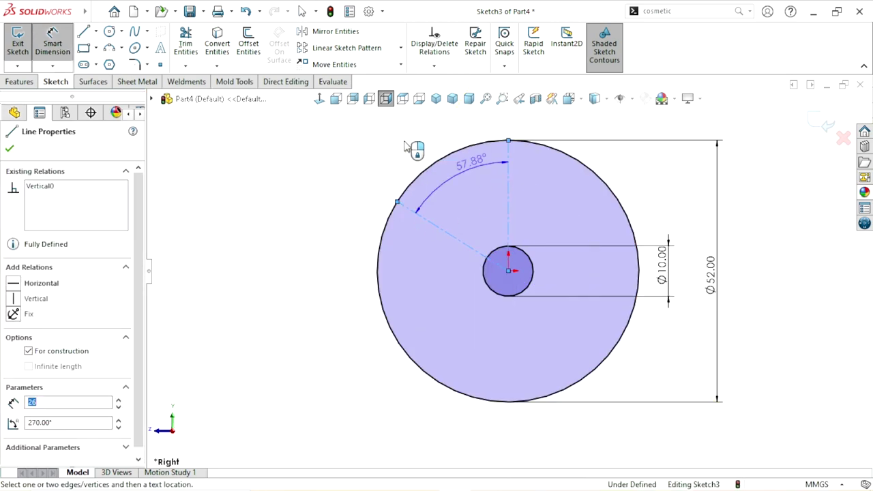
left_click(368, 167)
type("60")
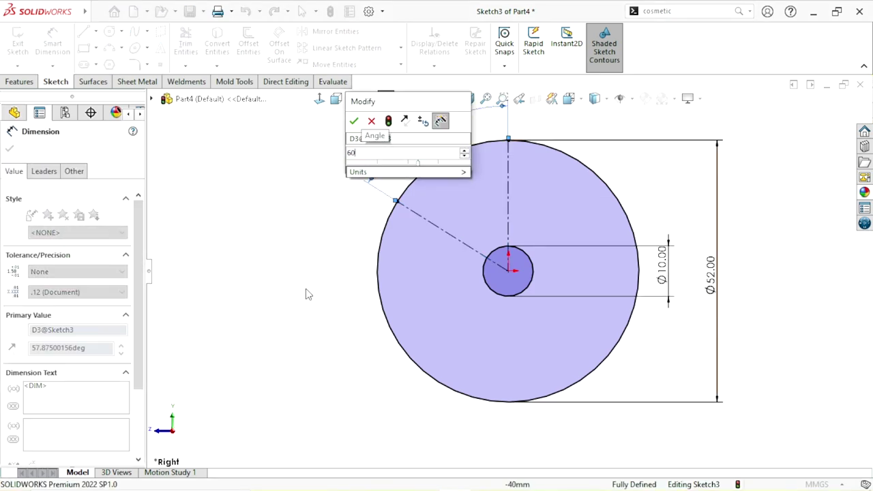
left_click(354, 121)
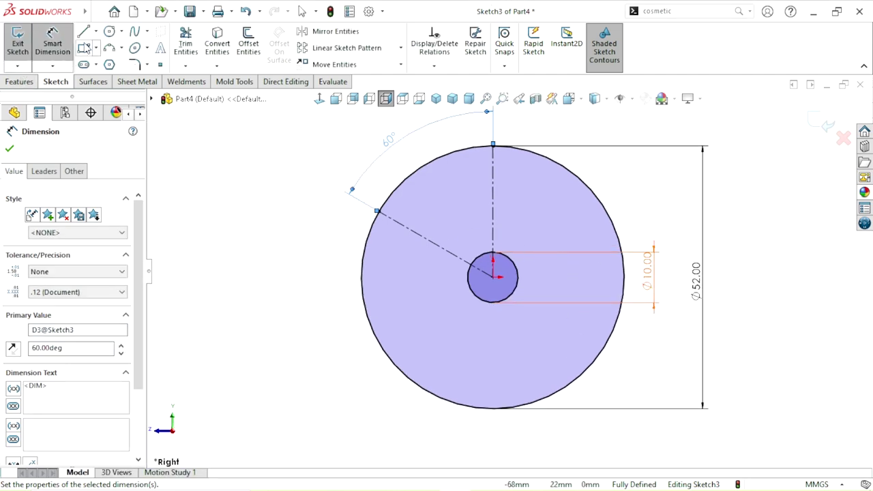
Sketch a third circle about 41 mm in diameter, centred on the origin between the inner and outer circles.
left_click(109, 32)
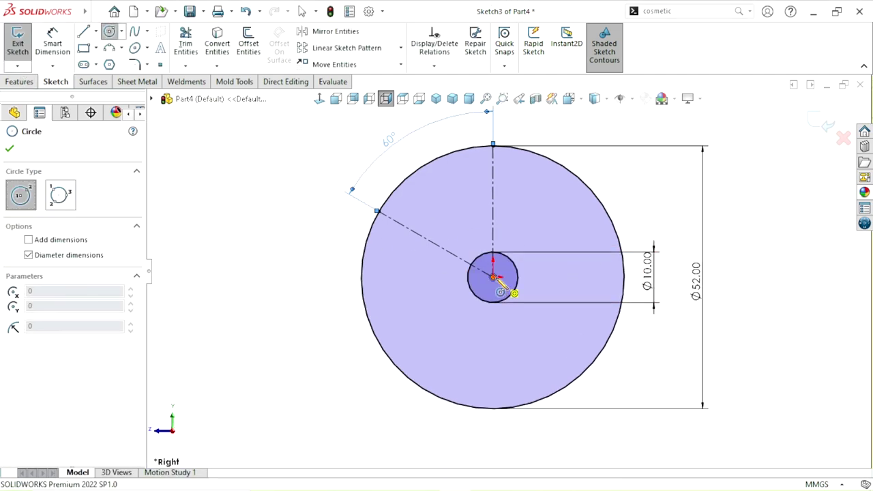
left_click(493, 277)
left_click(420, 203)
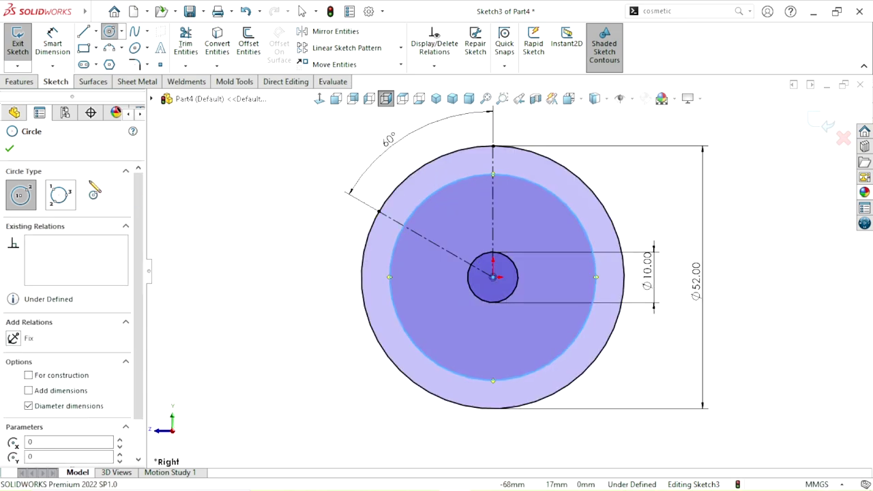
left_click(9, 149)
Set the middle circle's diameter to 42 mm and place its dimension outside the outer circle at the lower left.
left_click(52, 42)
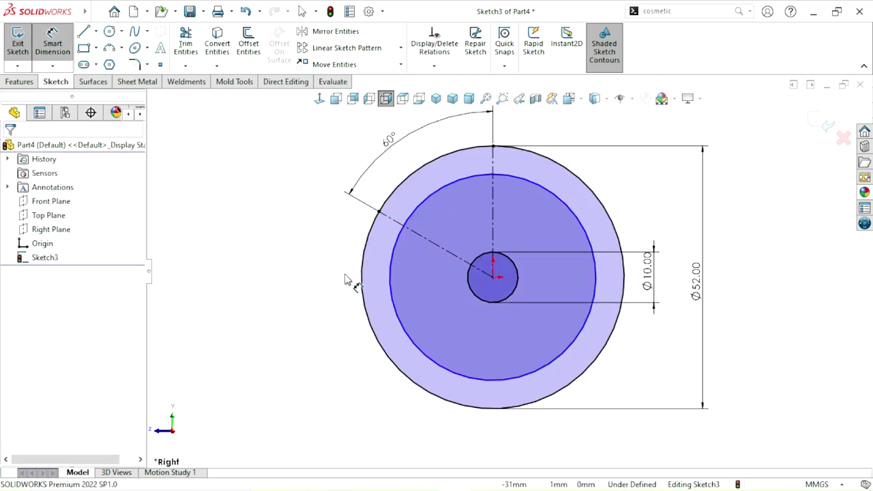
left_click(392, 315)
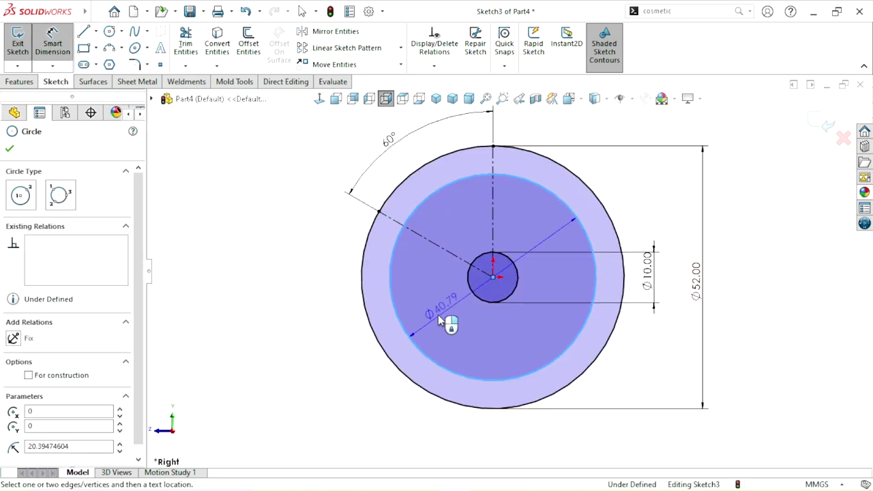
left_click(426, 312)
type("42")
key("Return")
left_click_drag(454, 310, 351, 374)
left_click(373, 403)
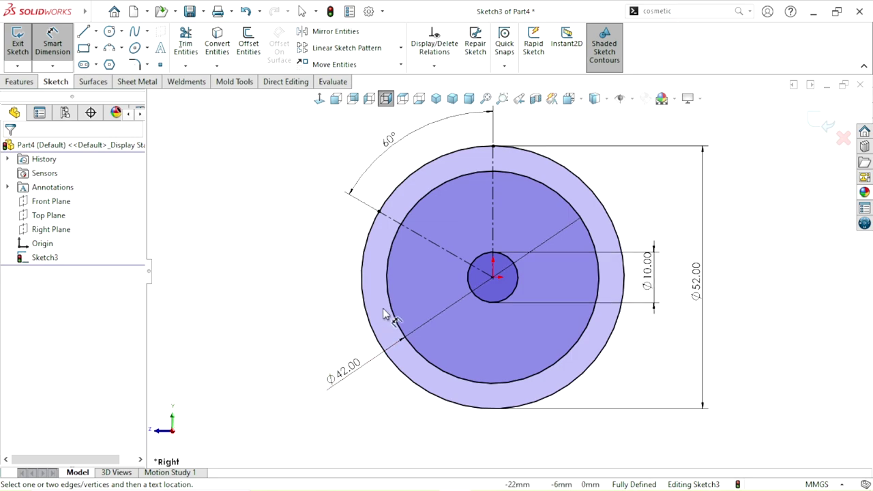
key("Escape")
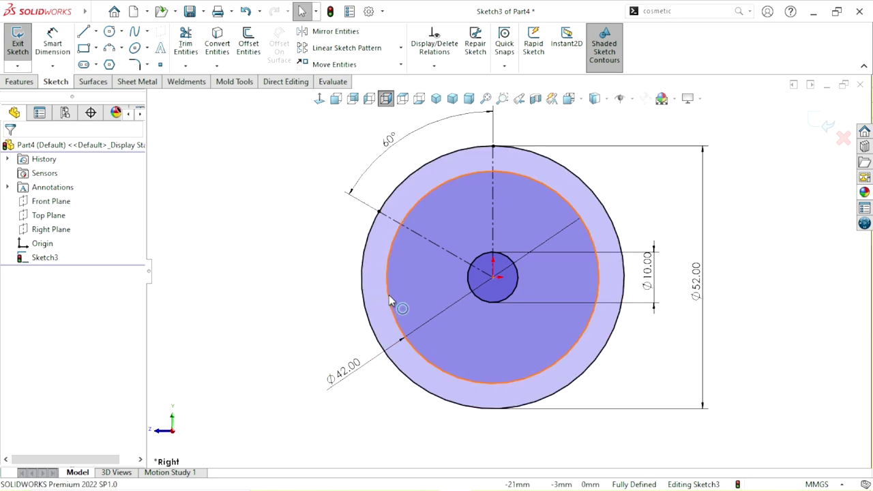
Convert the 42 mm circle to construction geometry and reposition the 10 mm diameter dimension slightly higher.
left_click(387, 296)
left_click(28, 320)
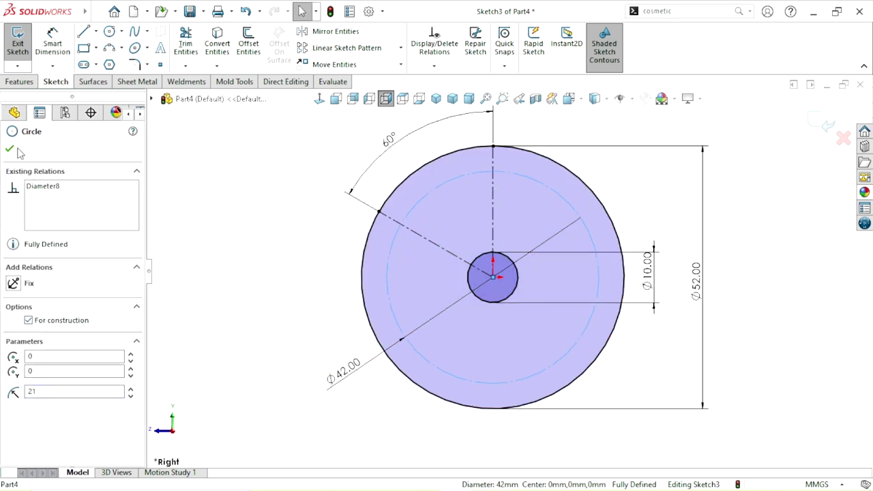
left_click(9, 148)
scroll(519, 280, "up", 3)
scroll(604, 310, "down", 2)
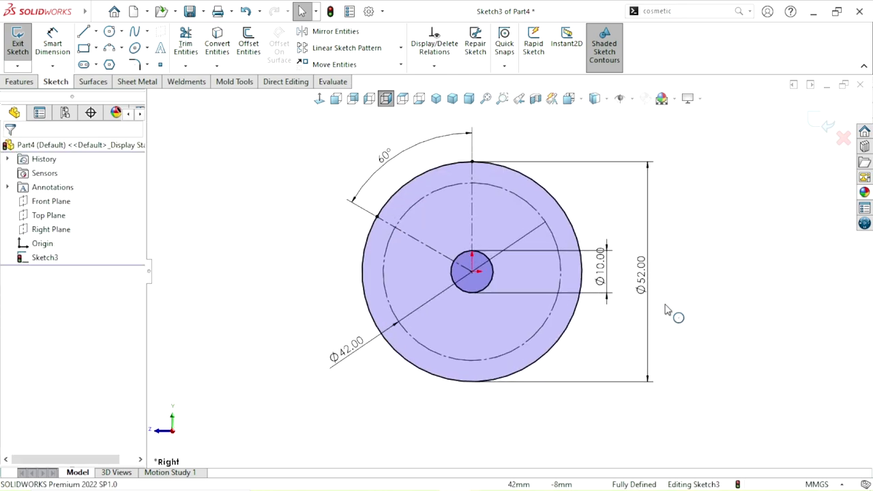
left_click_drag(599, 271, 612, 225)
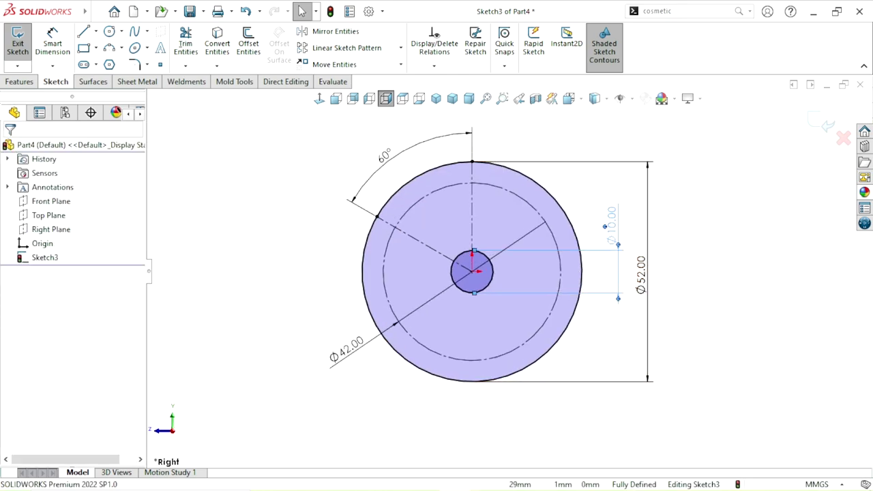
left_click(715, 350)
Sketch two small circles about 4 mm in diameter, centred on the 42 mm construction circle on either side of the vertical centerline.
left_click(110, 32)
scroll(494, 205, "down", 2)
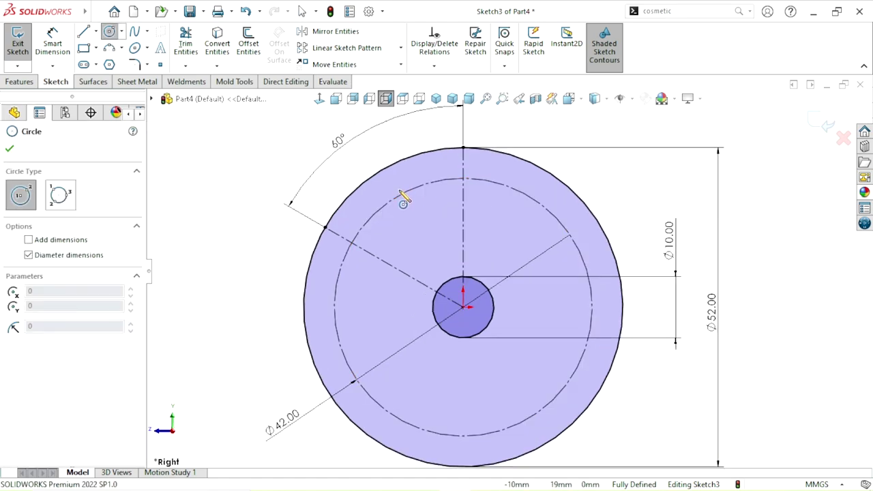
left_click(399, 195)
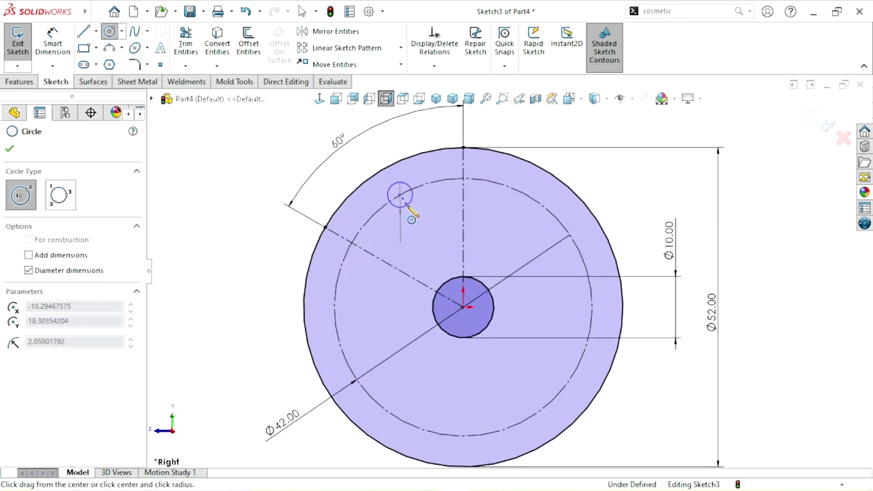
left_click(408, 206)
left_click(517, 191)
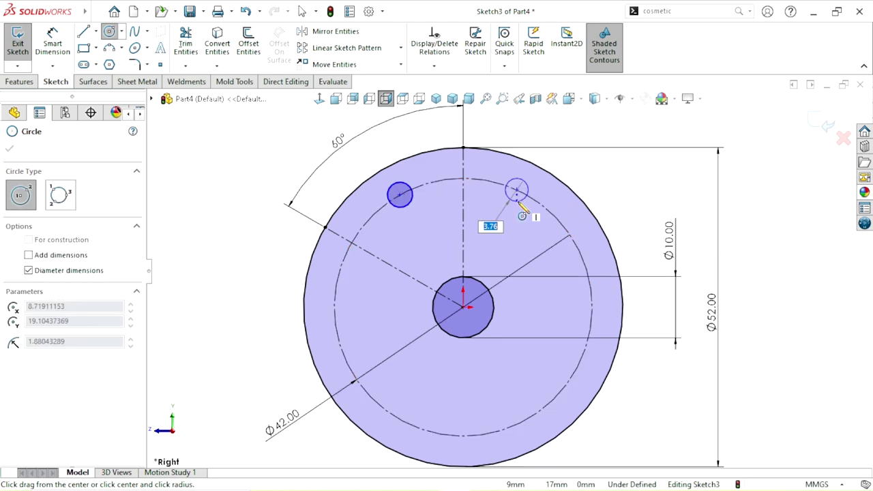
left_click(520, 202)
left_click(10, 150)
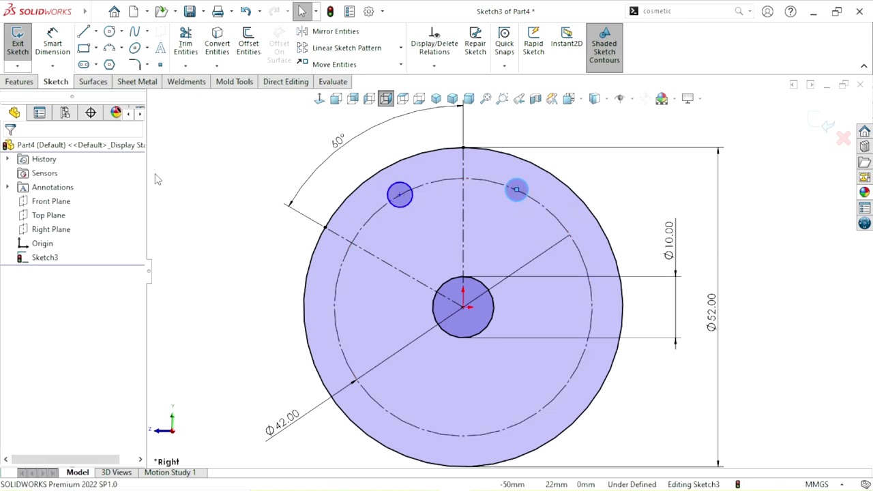
Make the two small circles symmetric about the vertical centerline.
left_click(403, 210)
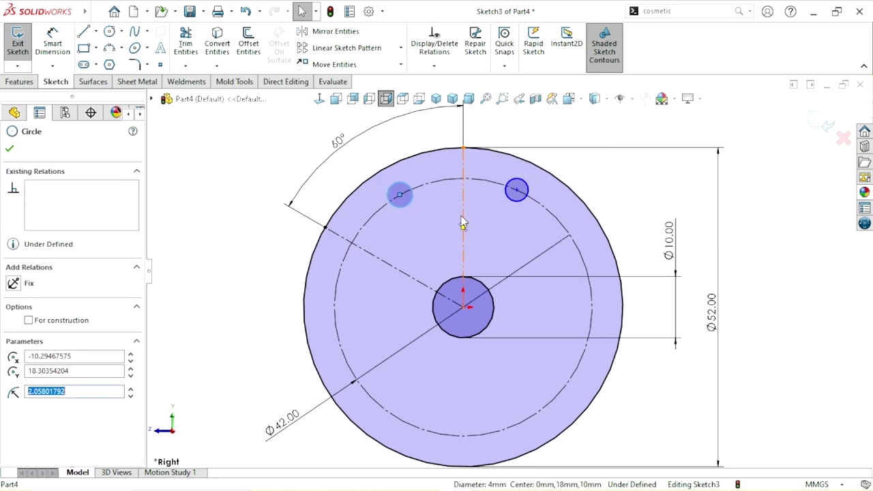
left_click(463, 219, "ctrl")
left_click(516, 202, "ctrl")
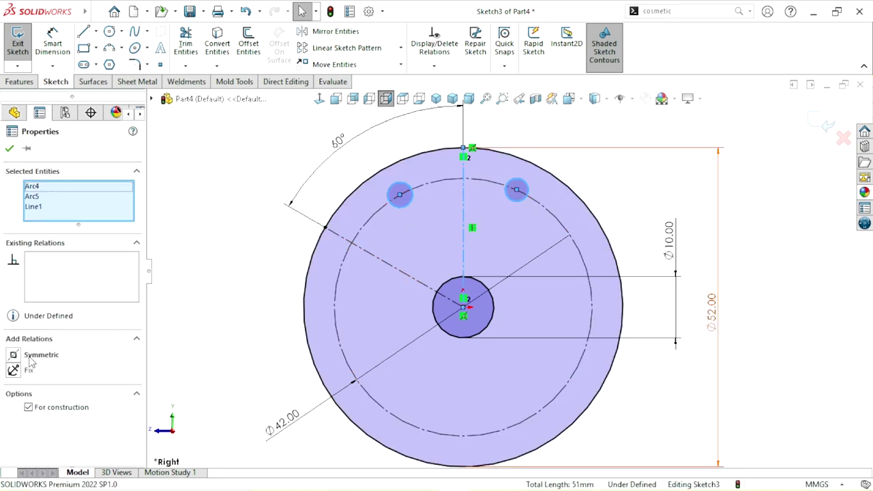
left_click(15, 356)
left_click(10, 148)
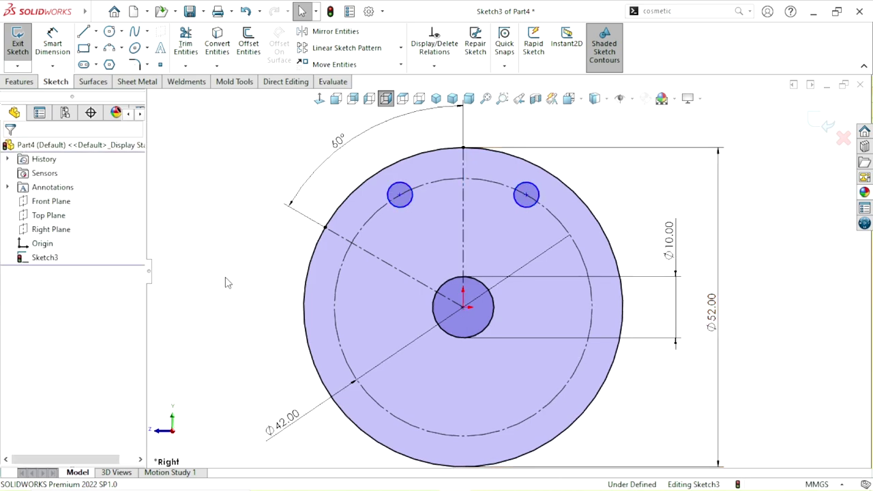
Dimension the diameter of the small circle to the right of the vertical centerline.
left_click(51, 38)
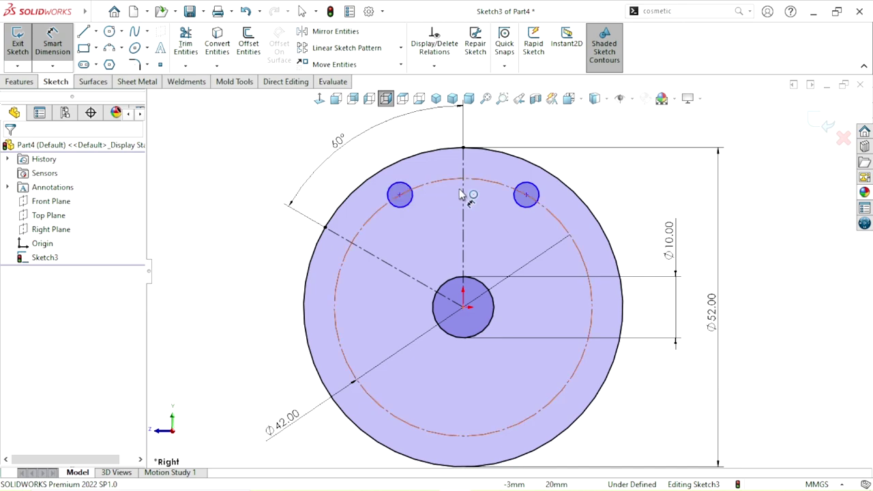
left_click(538, 195)
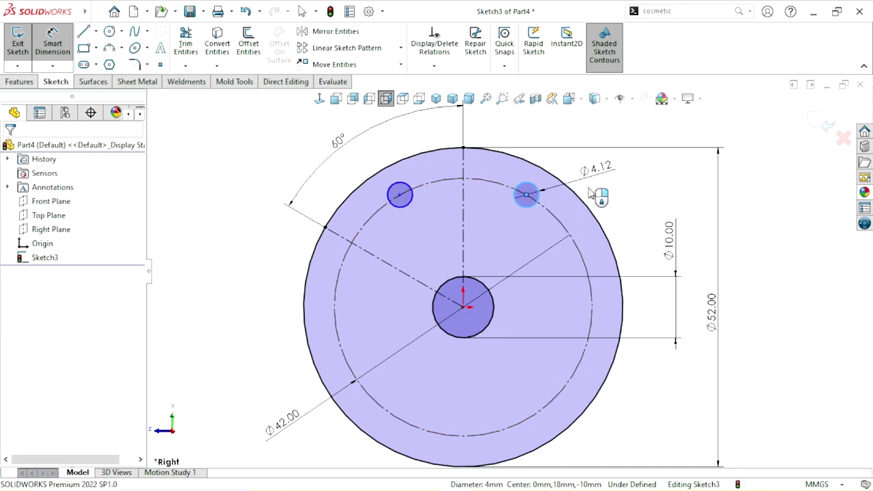
left_click(587, 196)
key("Return")
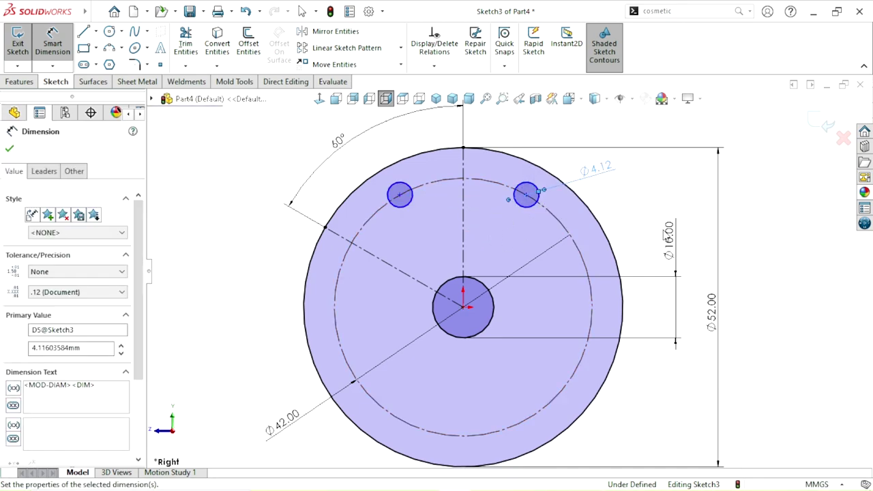
Set the diameter of the small circle beside the vertical centerline to 5 mm and make both small circles equal.
left_click(636, 236)
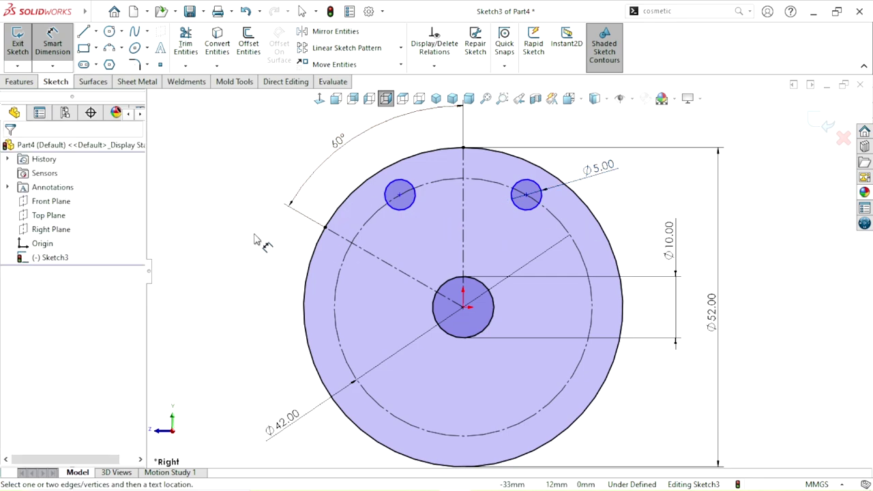
key("Escape")
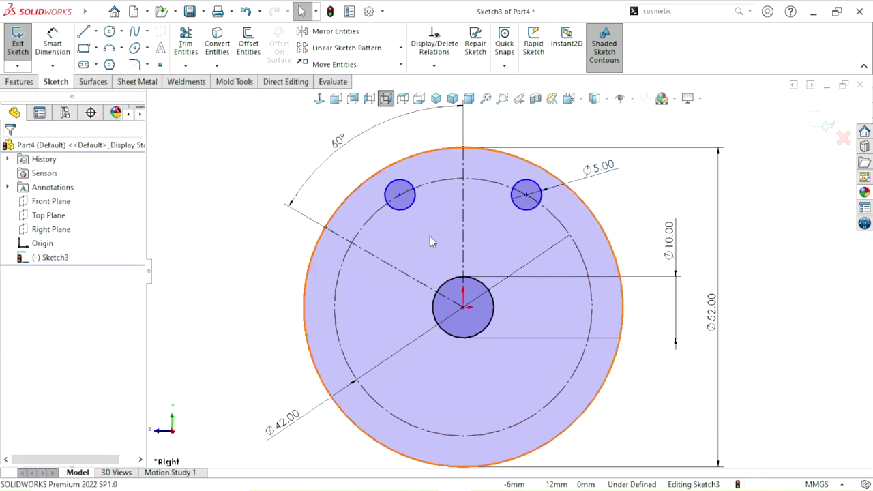
left_click(410, 213)
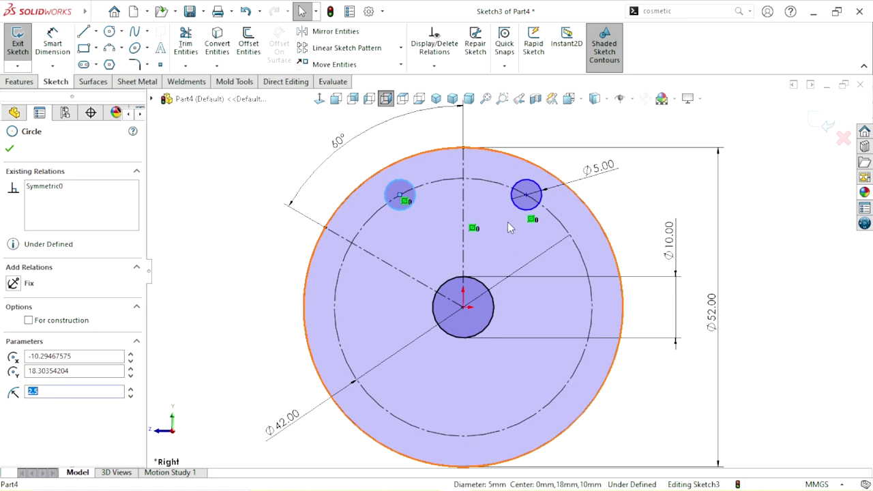
left_click(519, 211, "ctrl")
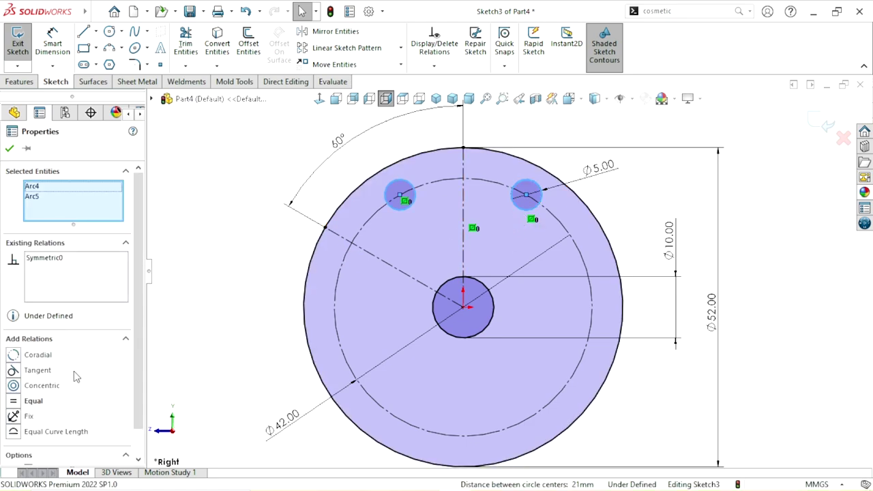
left_click(15, 403)
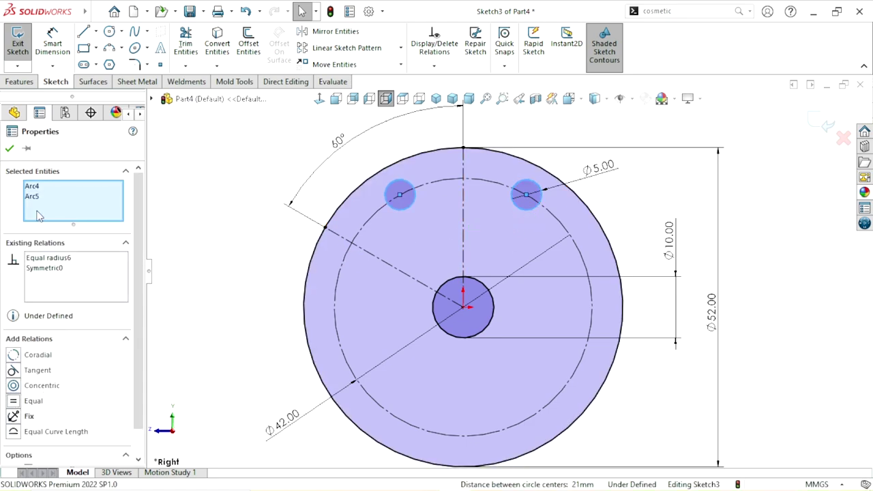
left_click(10, 148)
Dimension the distance between the centres of the two small circles as 21 mm.
left_click(53, 43)
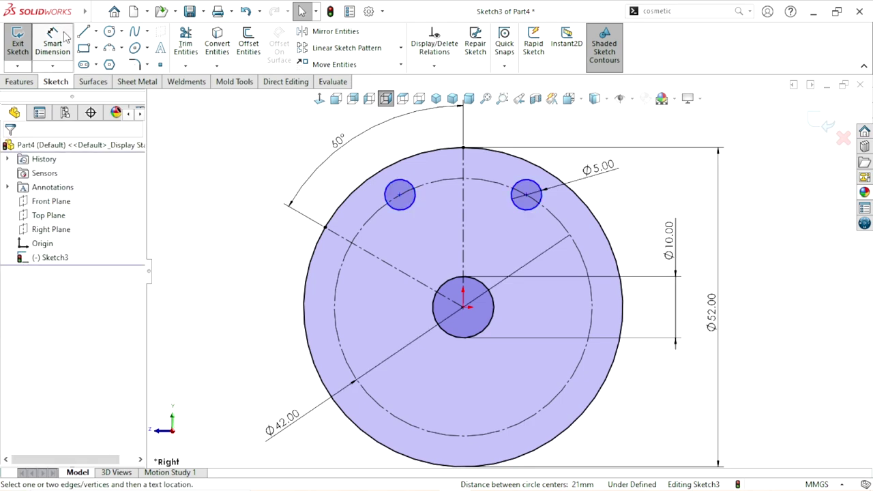
left_click(399, 196)
left_click(527, 195)
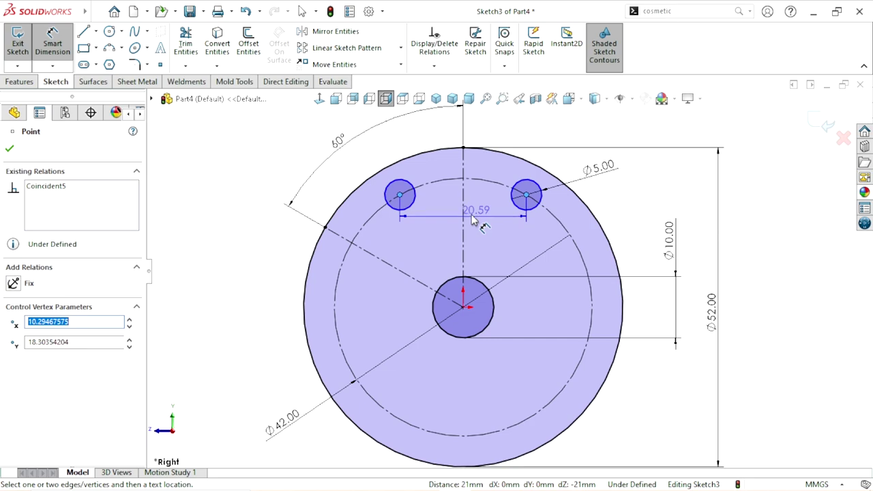
left_click(488, 224)
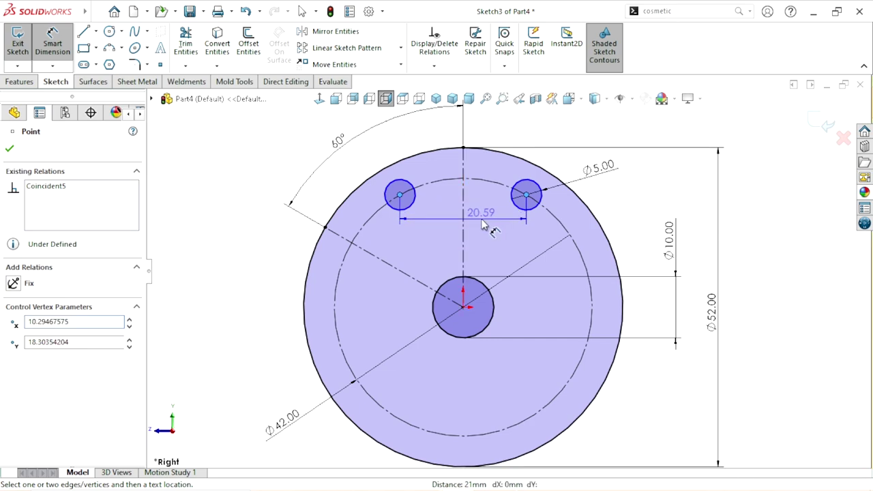
type("21")
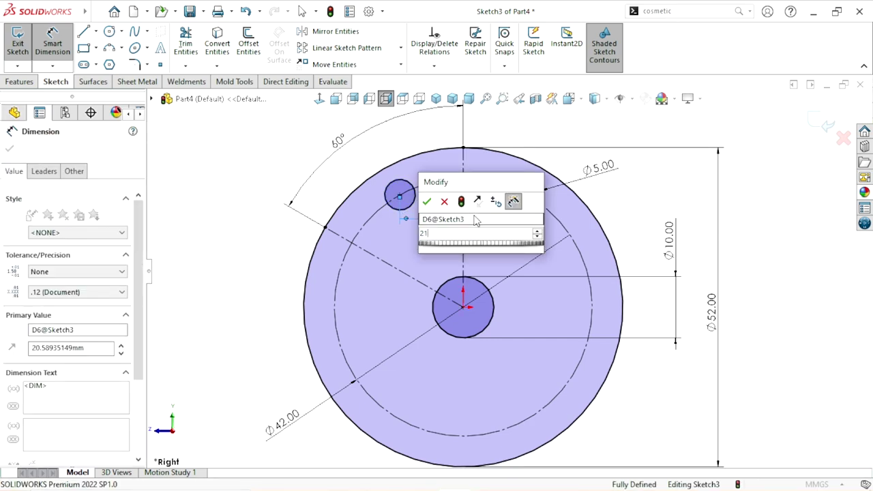
key("Return")
key("f")
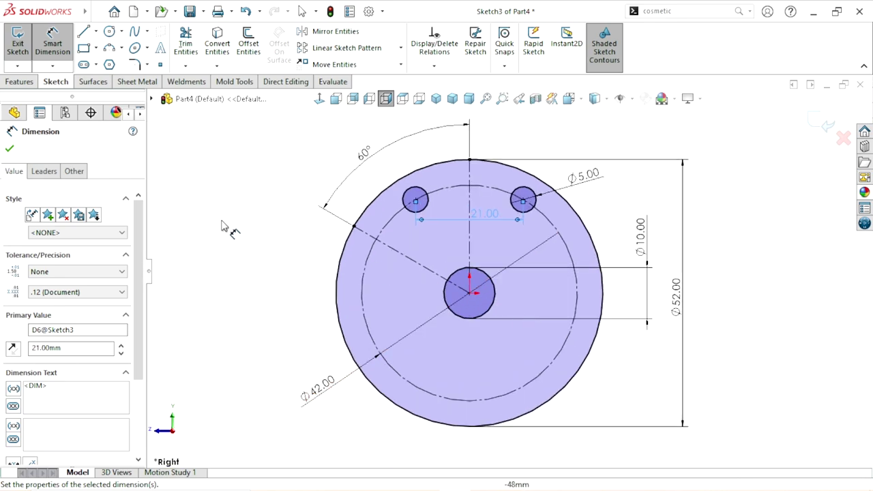
Sketch a circle about 8.4 mm in diameter centred where the 60° centerline meets the 52 mm outer circle.
left_click(109, 31)
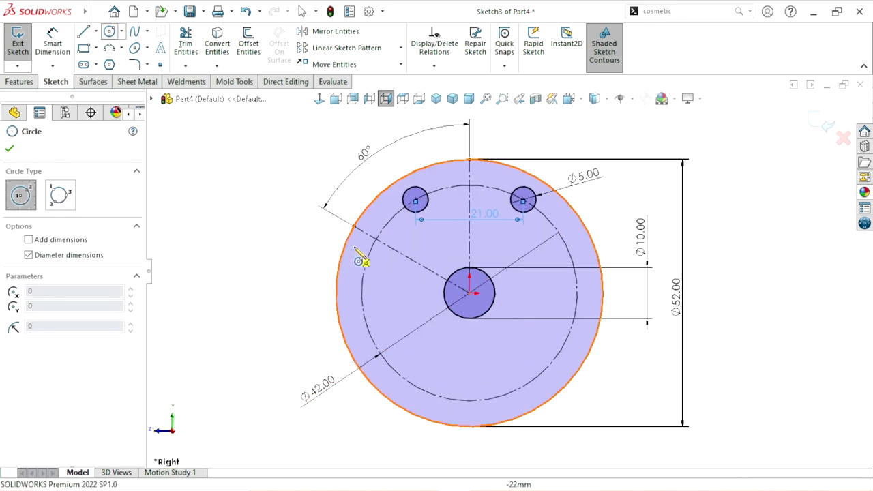
scroll(406, 259, "down", 3)
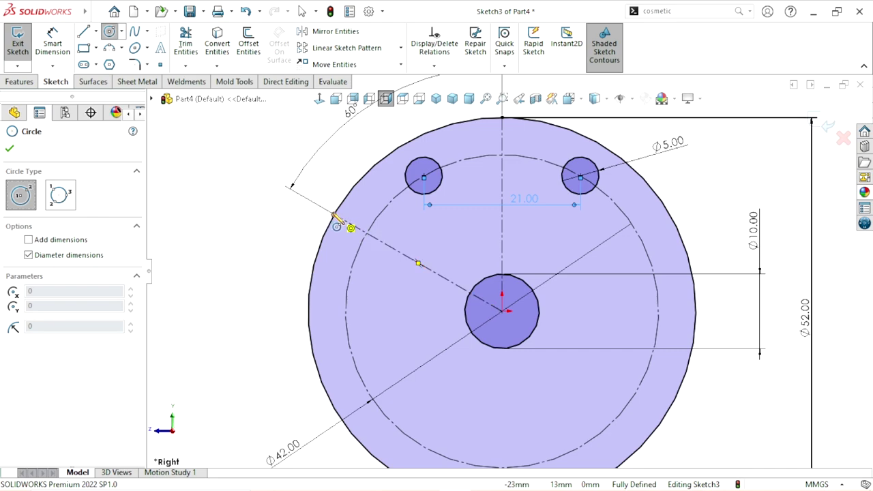
left_click(334, 215)
left_click(365, 215)
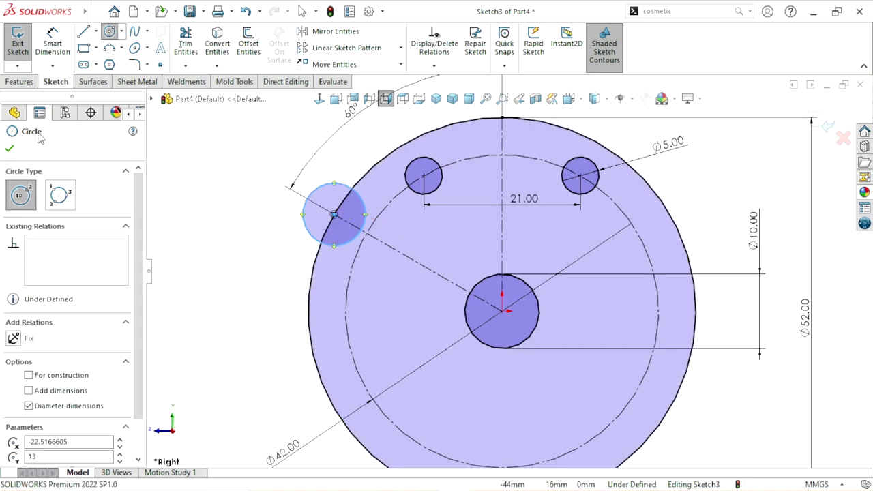
left_click(10, 149)
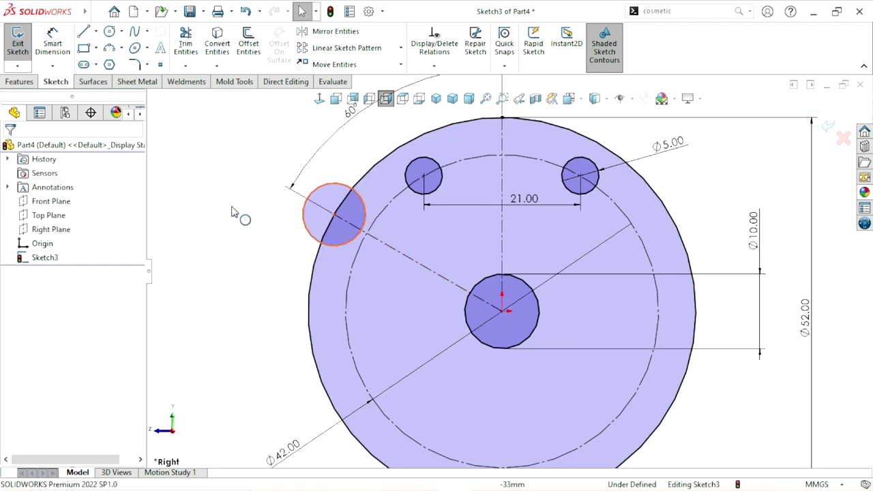
Dimension the new circle on the outer edge with a diameter of 10 mm.
left_click(51, 46)
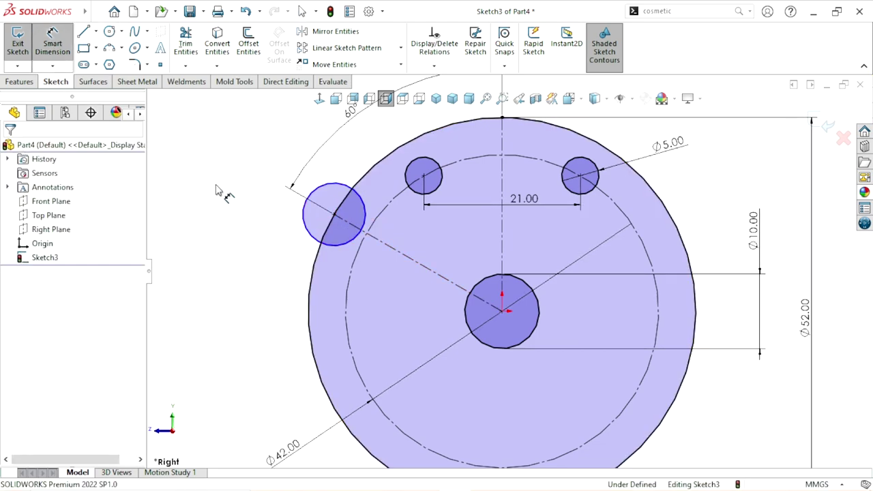
left_click(303, 220)
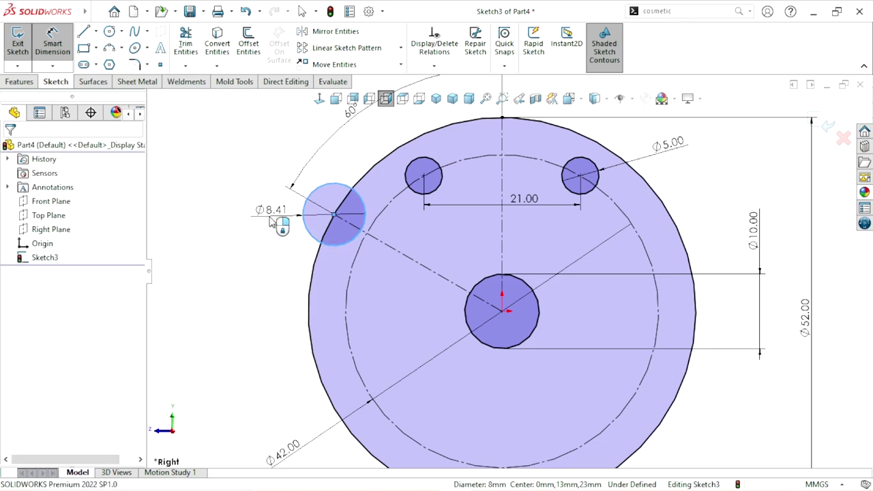
left_click(266, 220)
key("Return")
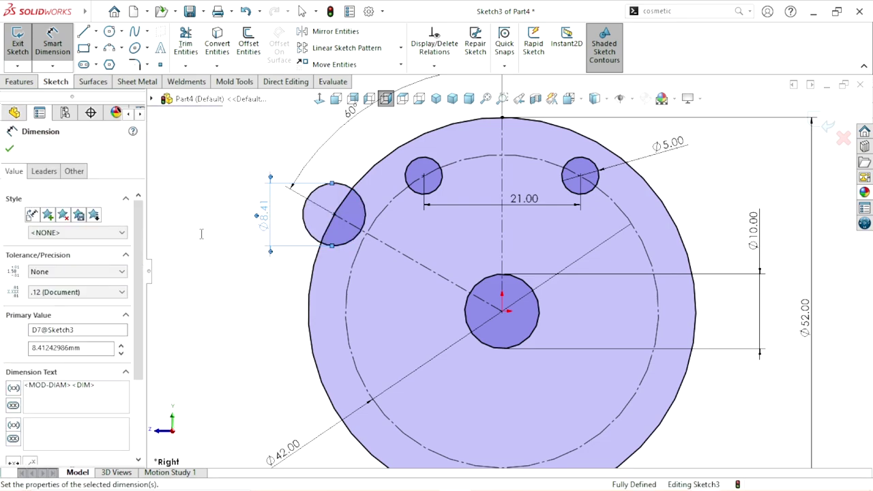
scroll(383, 256, "down", 5)
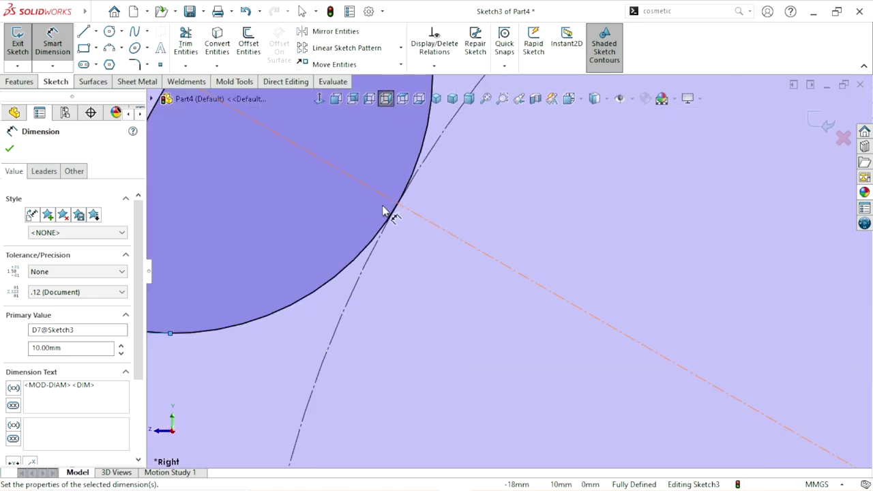
left_click(10, 149)
Set up a circular sketch pattern of the 10 mm edge circle around the origin with 3 equally spaced instances over 360°.
scroll(390, 298, "up", 8)
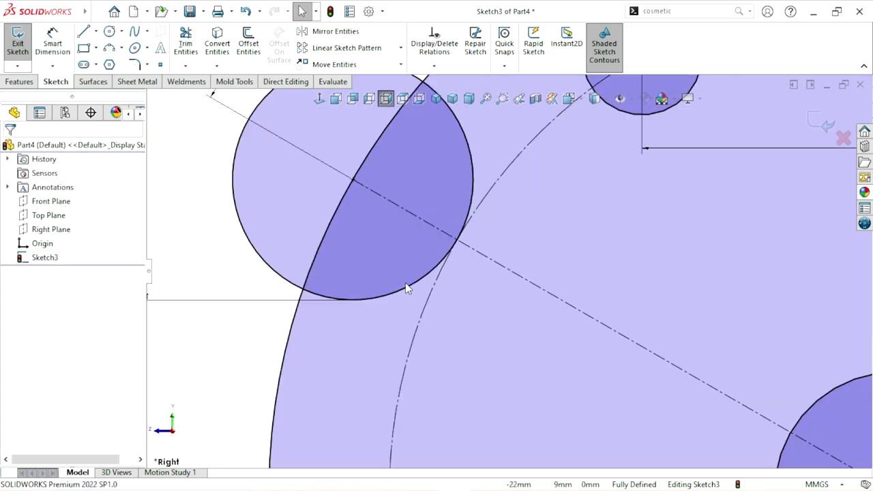
scroll(482, 316, "up", 3)
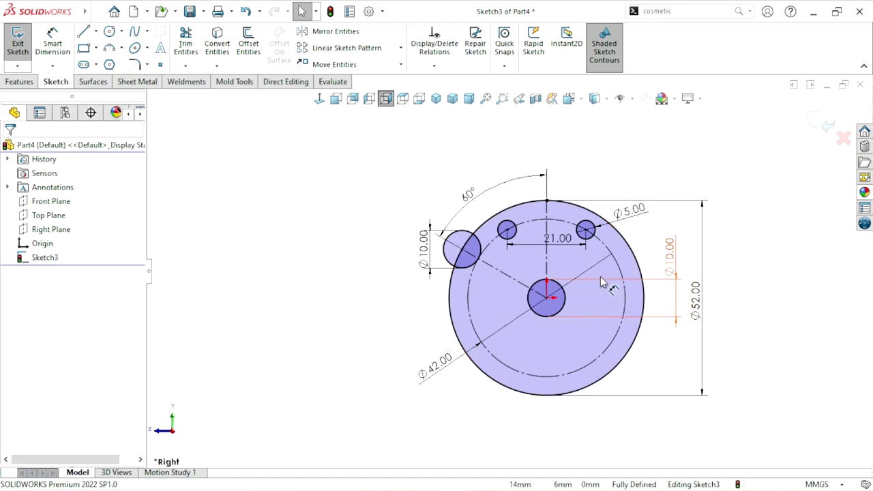
scroll(600, 276, "up", 1)
scroll(617, 300, "down", 1)
scroll(613, 303, "down", 1)
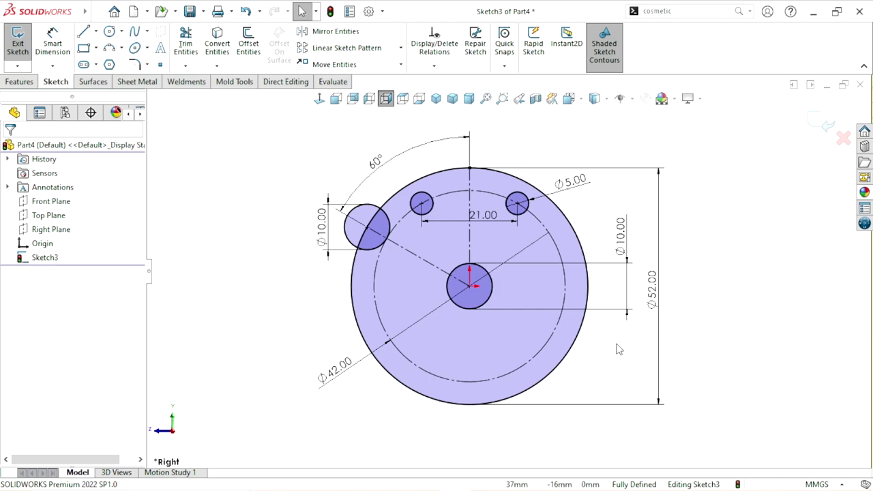
scroll(501, 300, "up", 1)
scroll(496, 305, "down", 1)
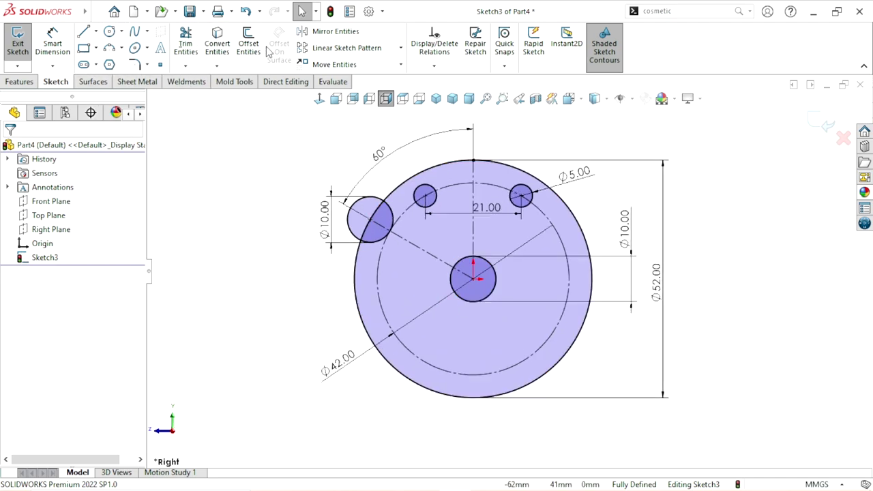
left_click(400, 48)
left_click(360, 81)
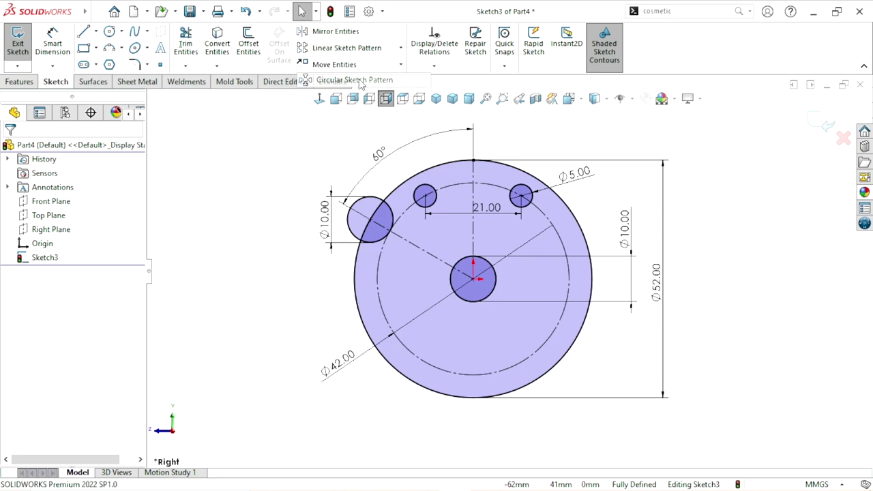
left_click(473, 280)
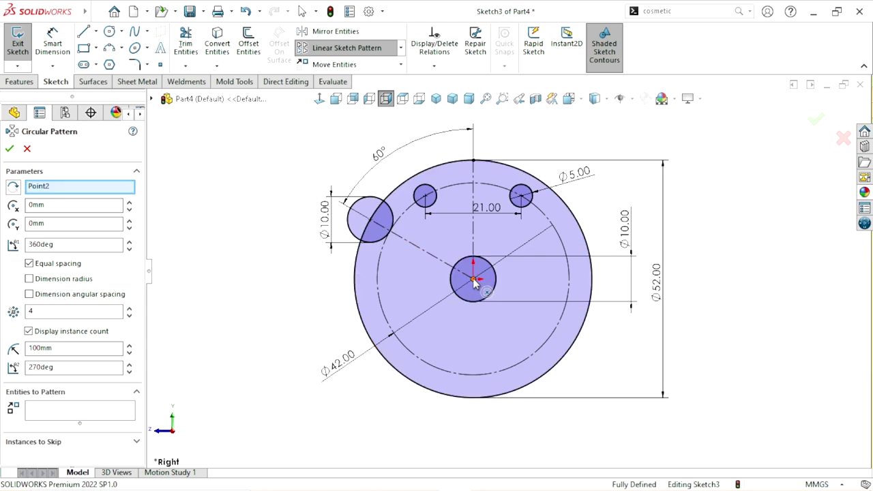
left_click(64, 414)
left_click(351, 218)
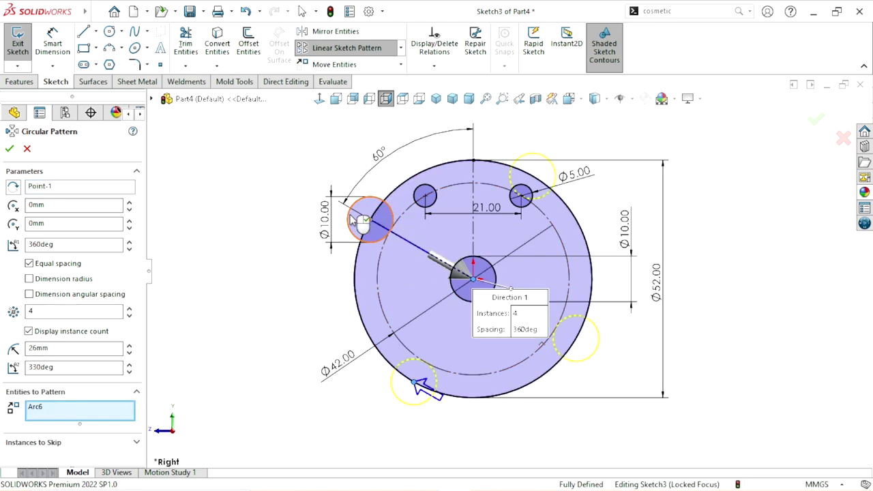
left_click(129, 315)
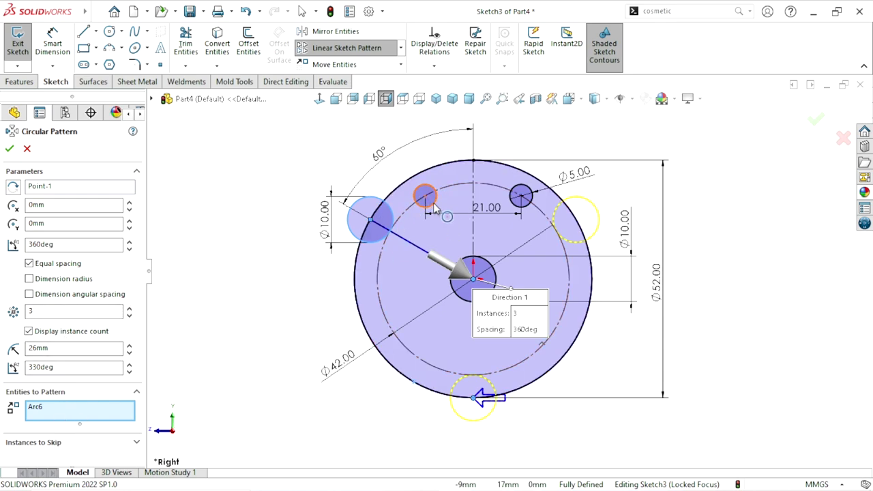
Add the two 5 mm circles to the circular pattern's entities and apply the pattern.
left_click(103, 409)
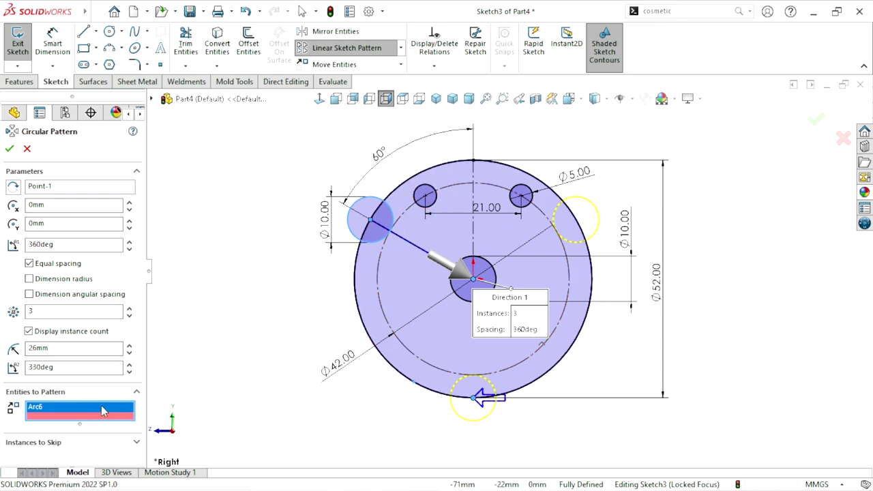
left_click(424, 196)
left_click(520, 196)
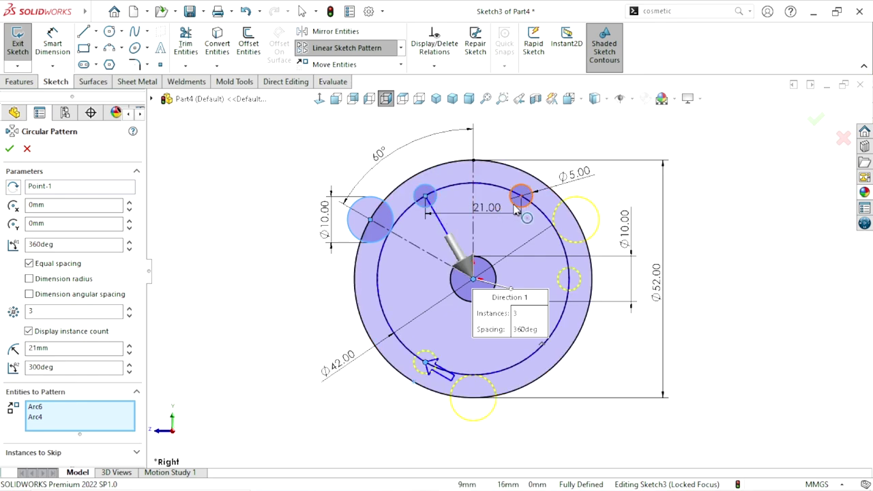
left_click(10, 148)
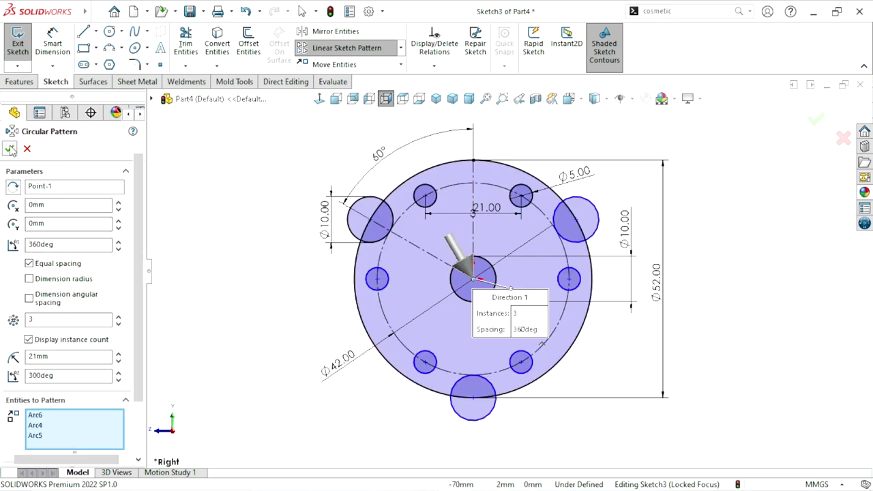
Try to dimension the diameter of the patterned edge circle to the right of the vertical centerline.
scroll(440, 339, "up", 2)
scroll(526, 271, "down", 2)
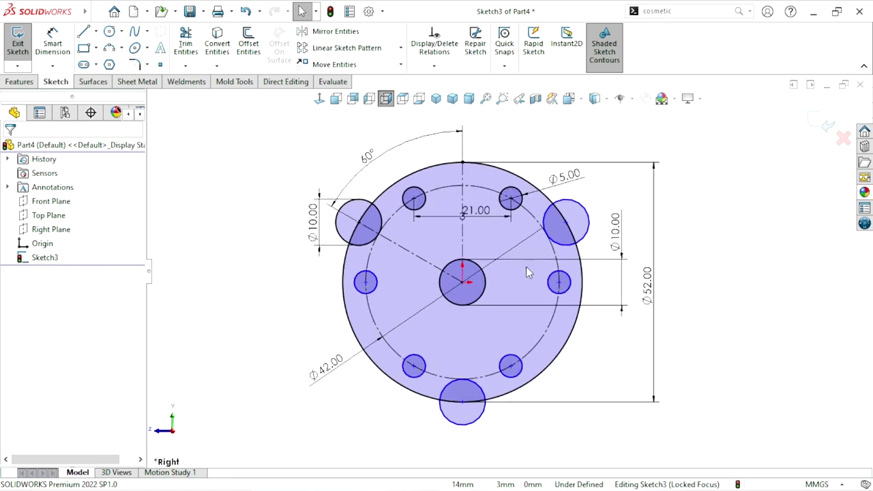
scroll(662, 331, "up", 1)
scroll(580, 289, "down", 3)
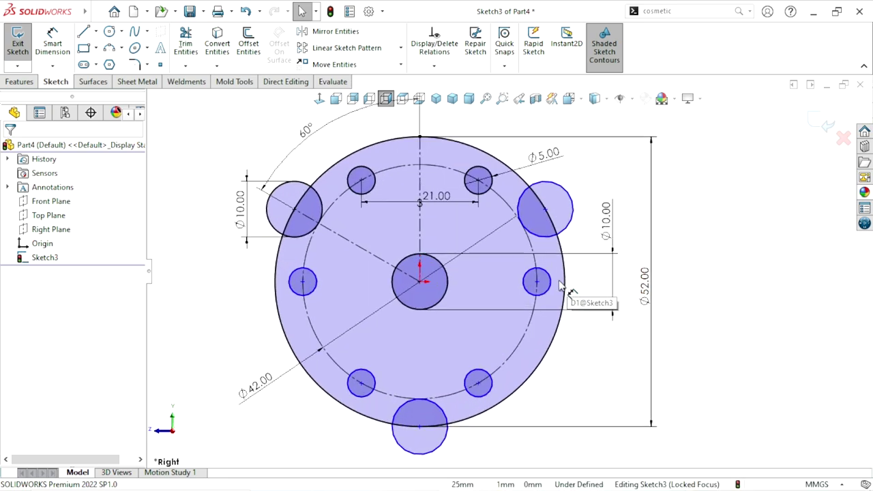
scroll(538, 304, "up", 2)
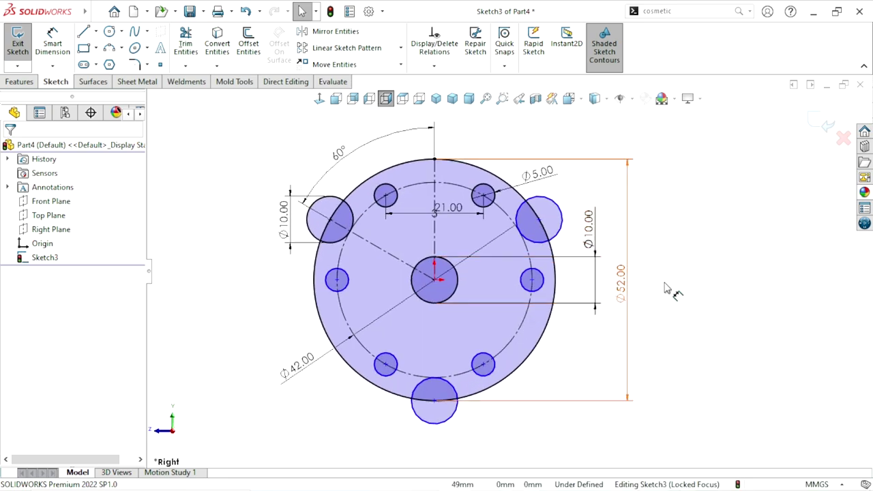
key("d")
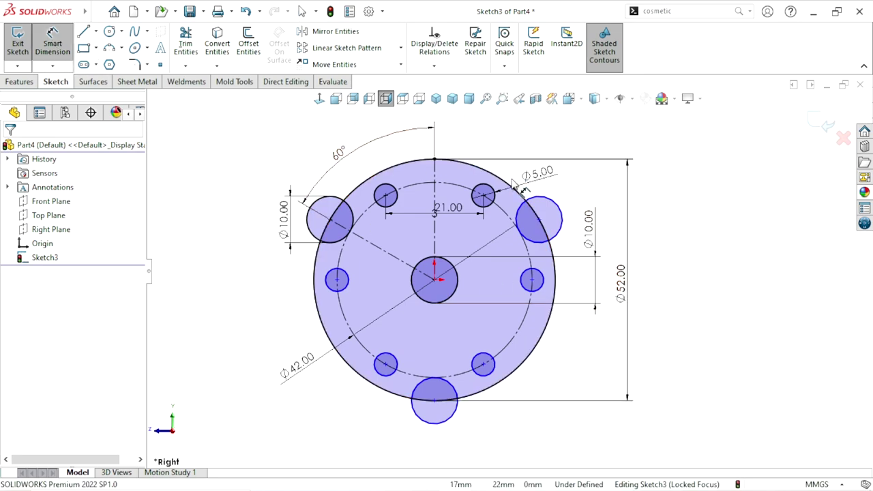
left_click(553, 208)
left_click(587, 171)
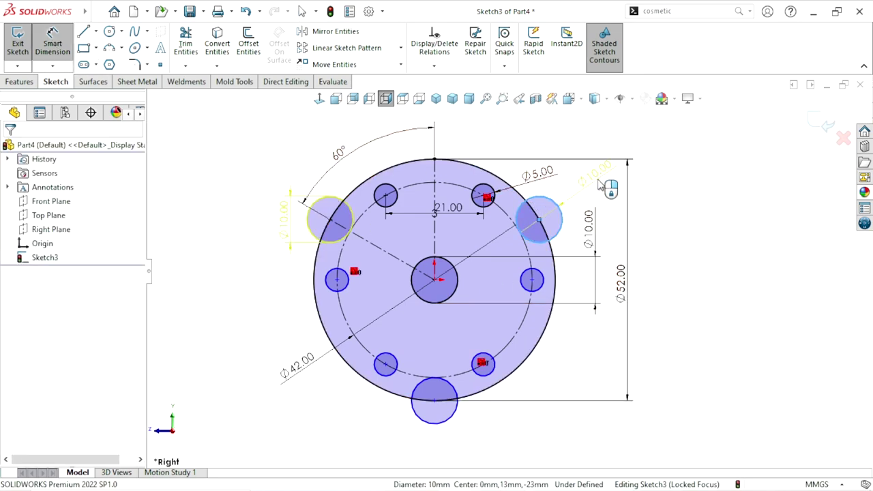
left_click(280, 119)
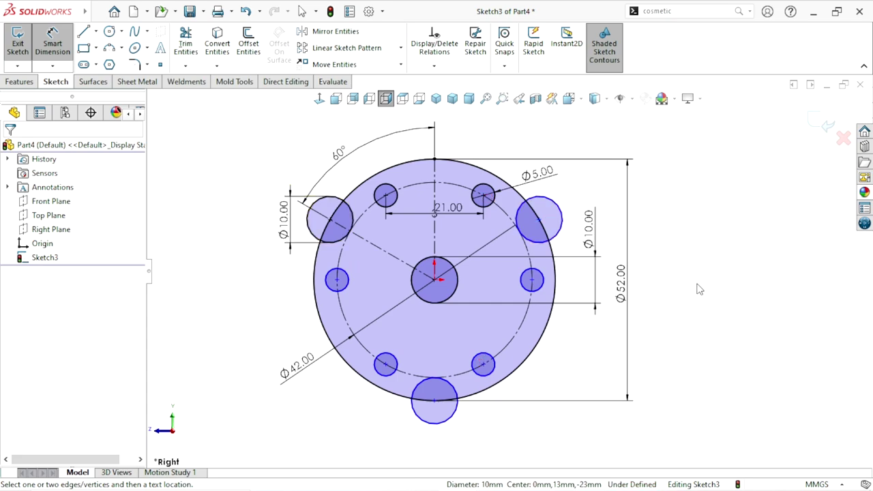
Trim the 10 mm edge circle left of the vertical centerline and its rim arc to leave an inward notch.
scroll(425, 306, "up", 3)
scroll(397, 291, "down", 2)
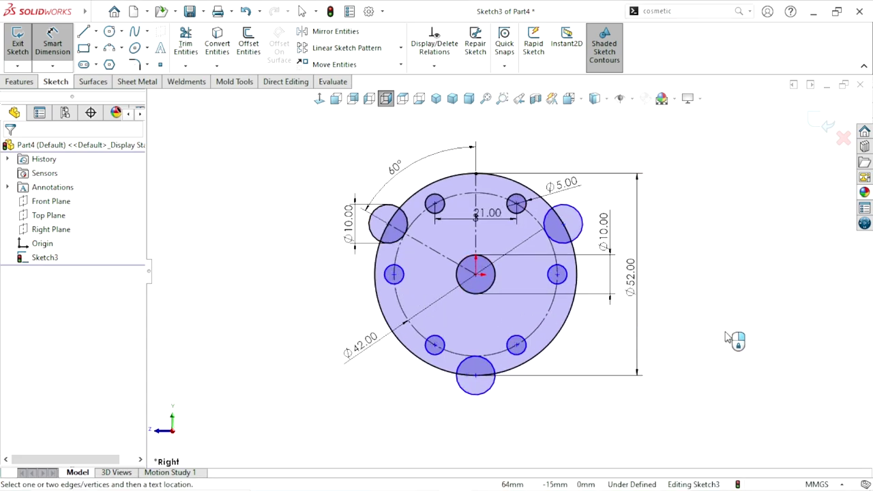
scroll(582, 347, "down", 1)
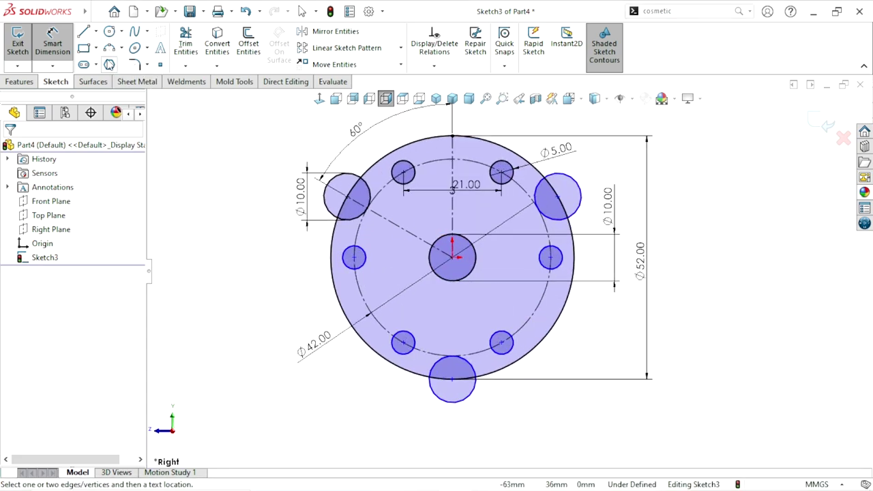
left_click(185, 43)
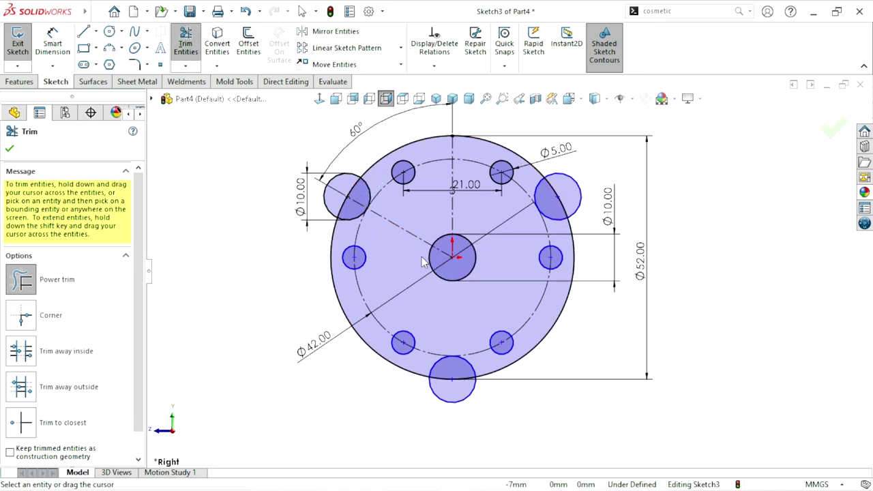
mouse_move(368, 185)
left_mouse_down()
mouse_move(380, 200)
mouse_move(362, 217)
mouse_move(374, 221)
left_mouse_up()
scroll(527, 249, "up", 2)
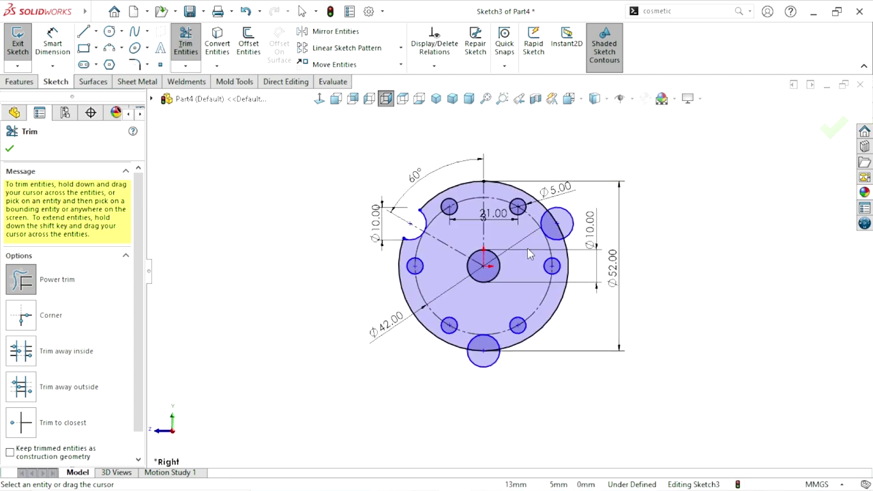
Trim the other two 10 mm edge circles and their rim arcs into matching inward notches in the 52 mm outline.
scroll(530, 242, "down", 3)
left_click_drag(637, 199, 561, 216)
scroll(518, 287, "up", 2)
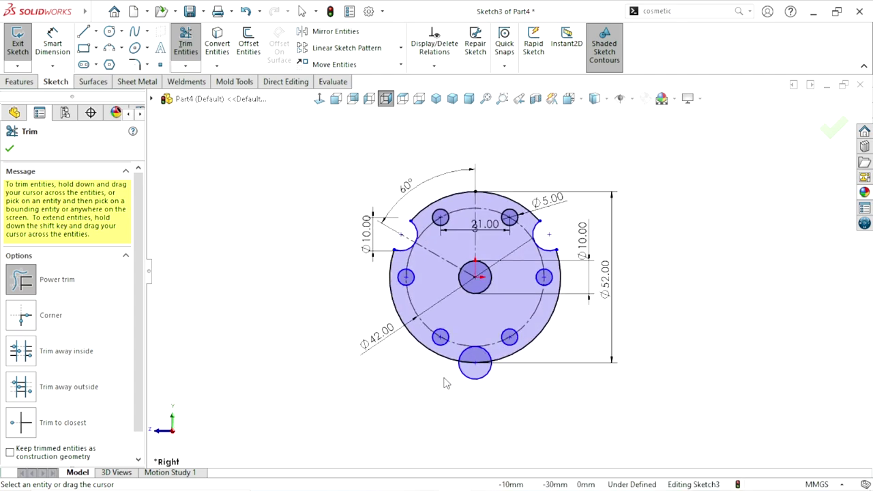
scroll(477, 403, "down", 2)
mouse_move(478, 403)
left_mouse_down()
mouse_move(482, 357)
mouse_move(491, 371)
left_mouse_up()
scroll(498, 426, "up", 1)
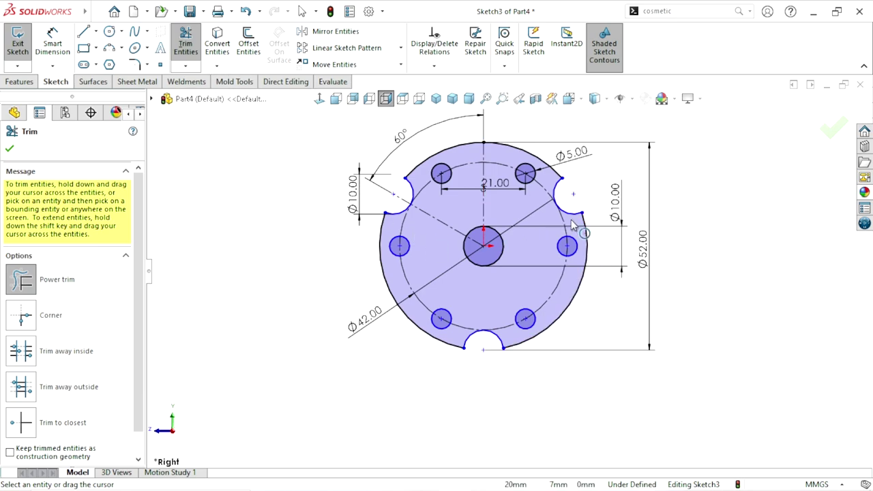
left_click(75, 291)
left_click(10, 149)
scroll(706, 270, "up", 2)
scroll(706, 269, "down", 4)
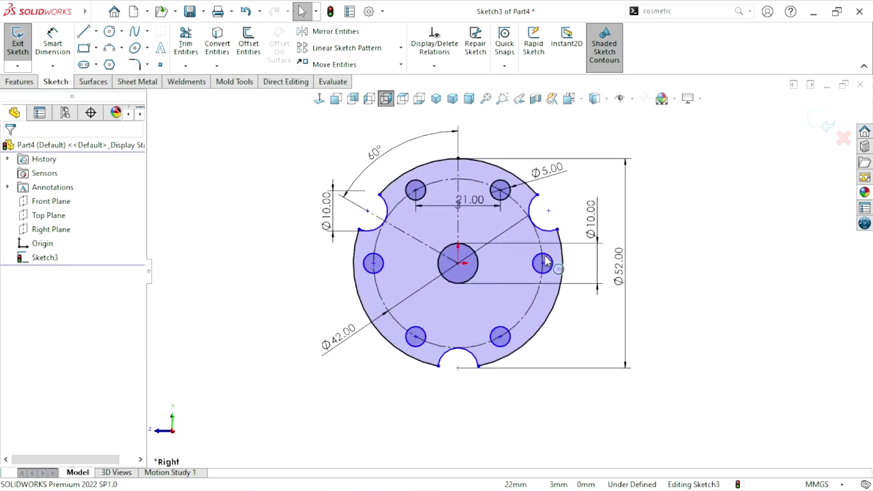
Fillet the six corners where the three notches meet the outer rim with a 5 mm radius.
left_click(135, 64)
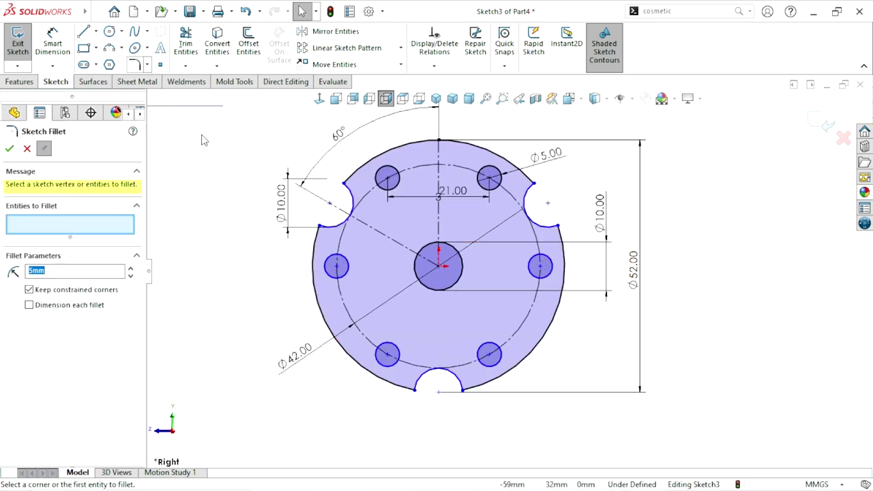
key("BackSpace")
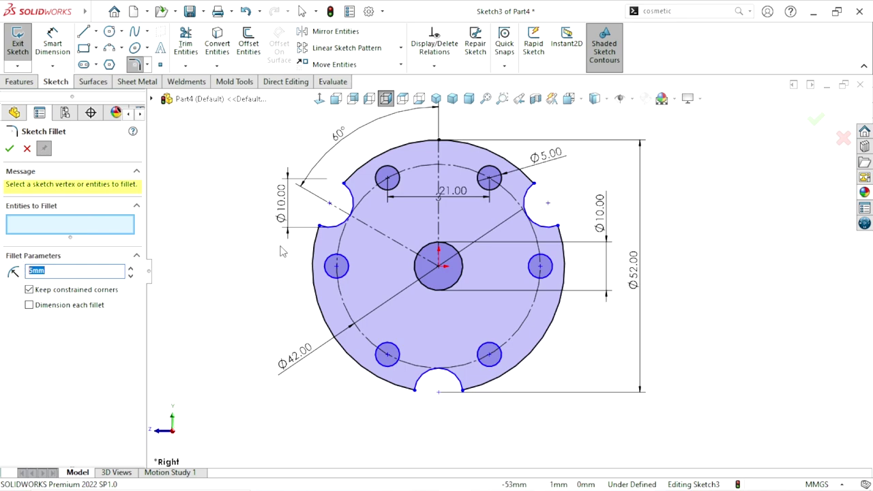
left_click(318, 226)
left_click(344, 184)
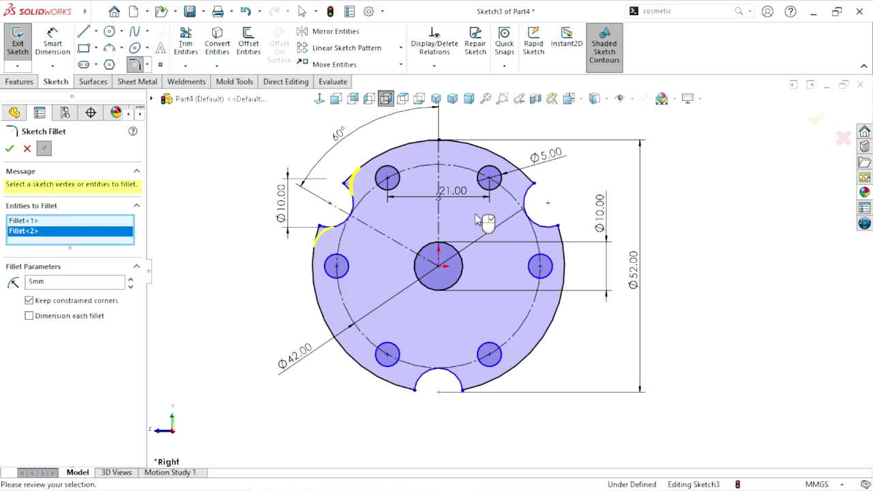
left_click(534, 185)
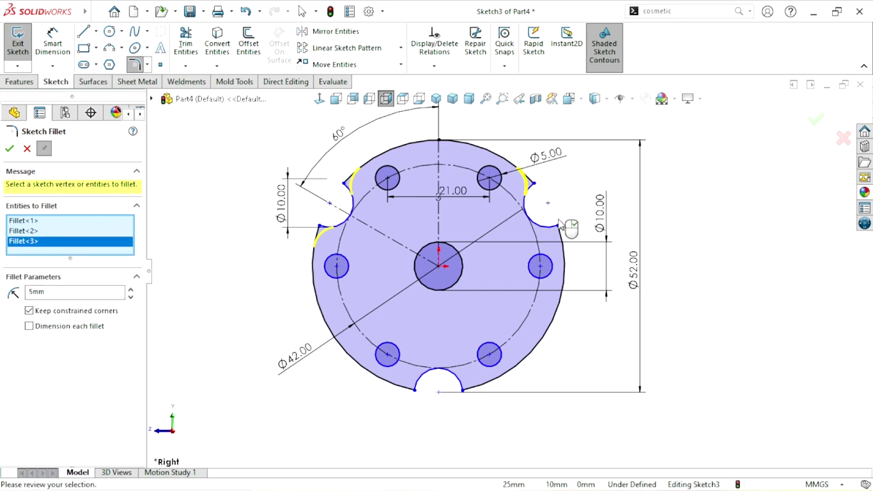
left_click(558, 227)
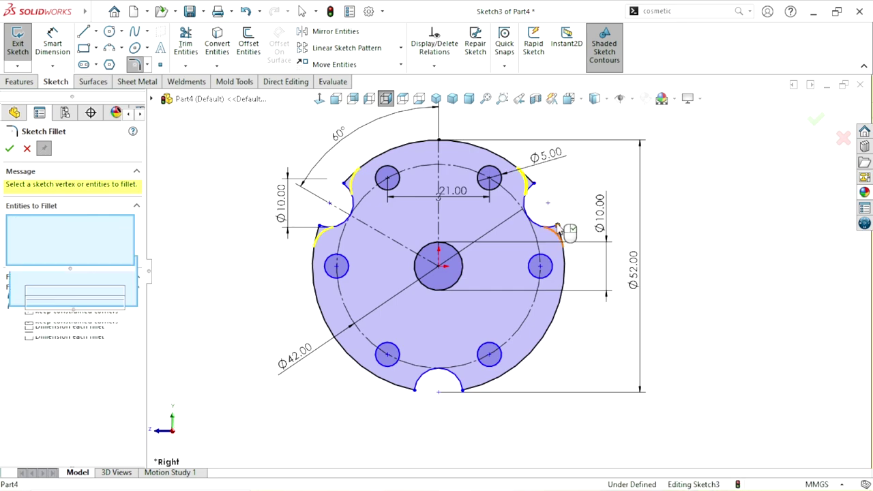
left_click(417, 394)
left_click(462, 391)
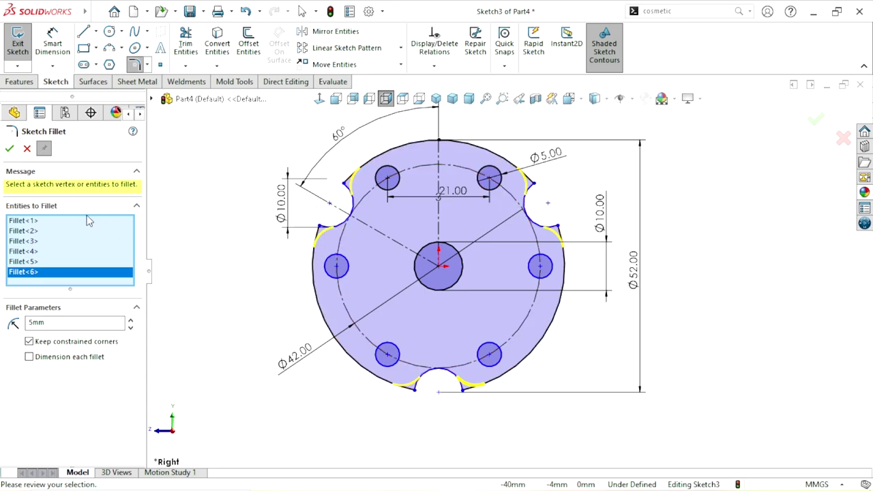
left_click(9, 150)
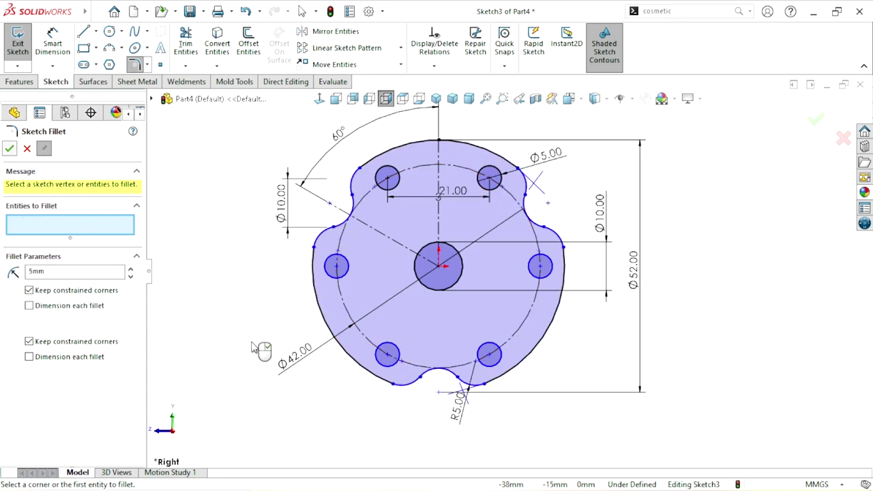
left_click(27, 149)
Extrude the notched plate profile 4.7 mm with the Mid Plane end condition.
mouse_move(477, 265)
middle_mouse_down()
mouse_move(499, 269)
mouse_move(488, 276)
mouse_move(594, 339)
mouse_move(505, 266)
middle_mouse_up()
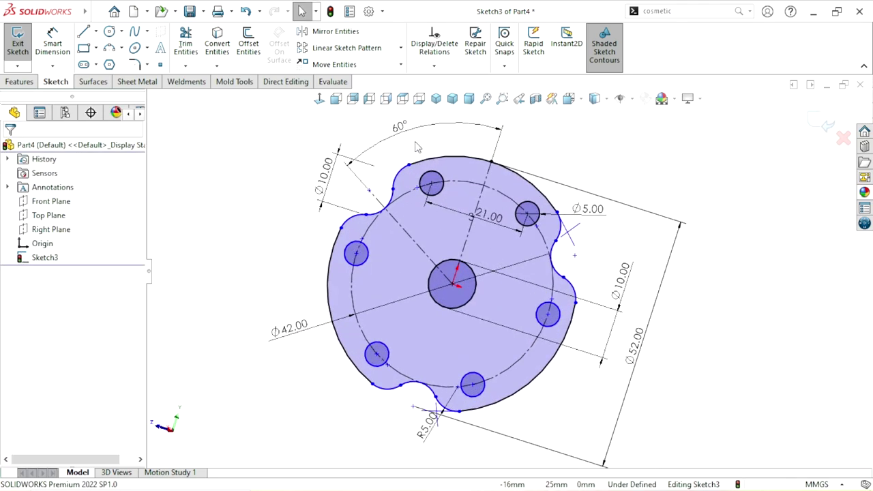
left_click(319, 98)
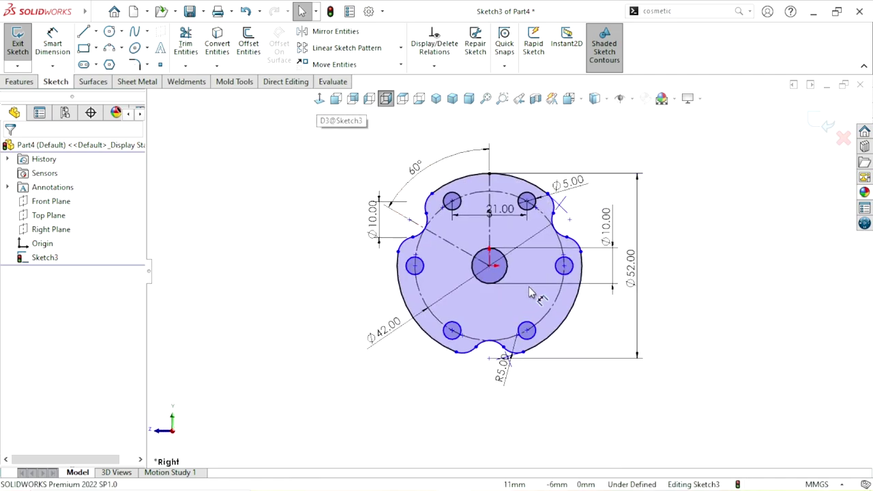
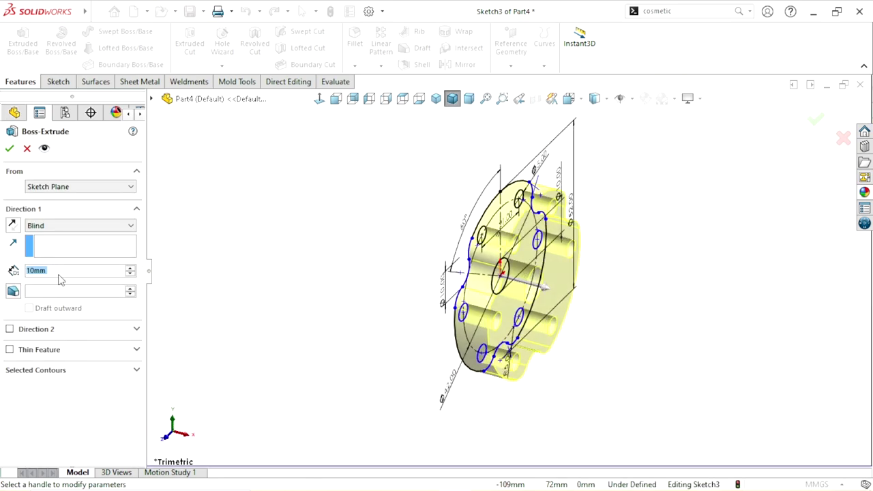
left_click(70, 271)
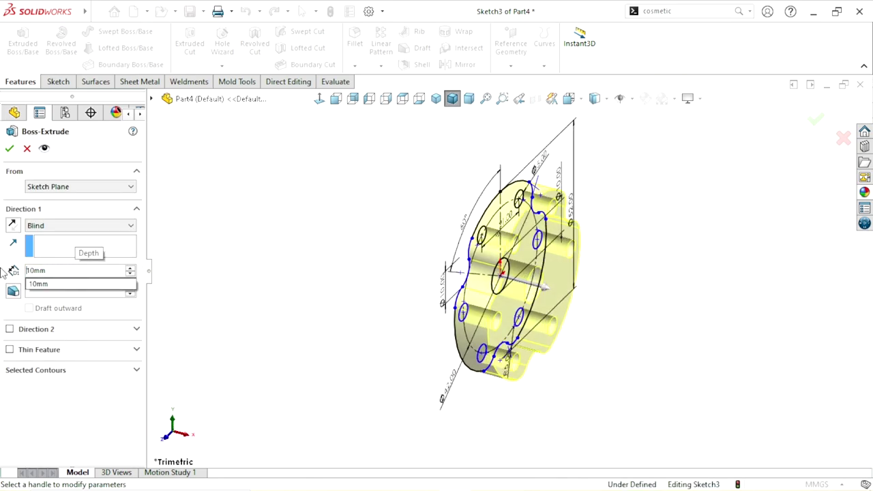
type("4.7")
key("Return")
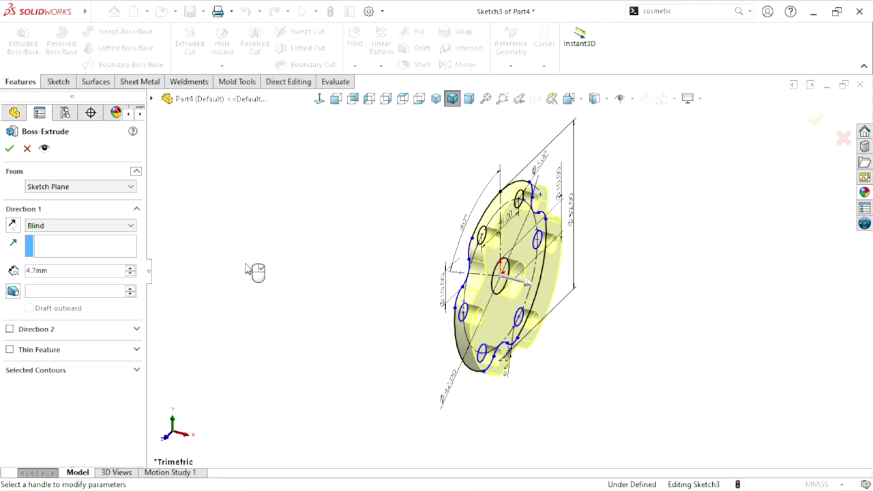
left_click(77, 231)
left_click(68, 278)
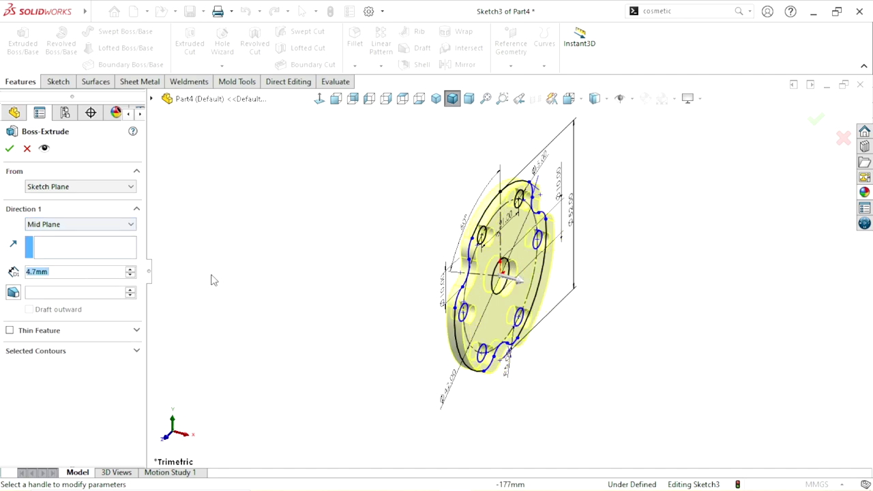
left_click(10, 150)
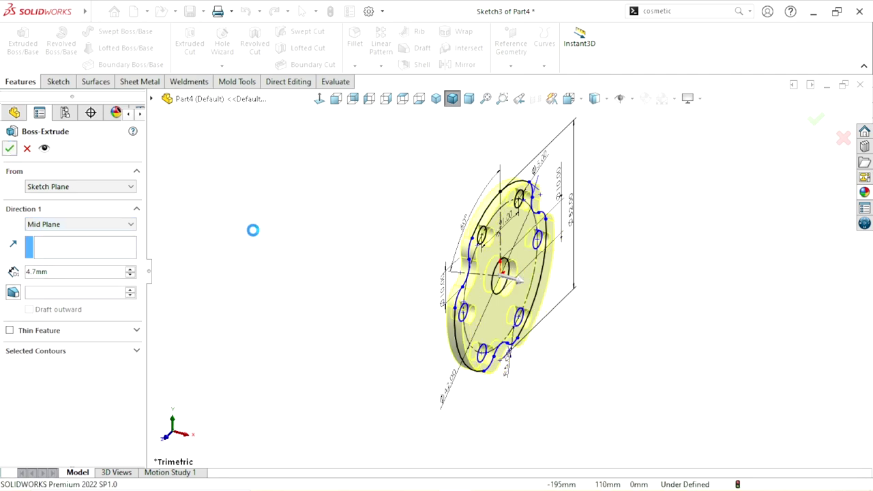
Apply the brushed steel appearance from the Metal > Steel collection to the plate.
left_click(320, 98)
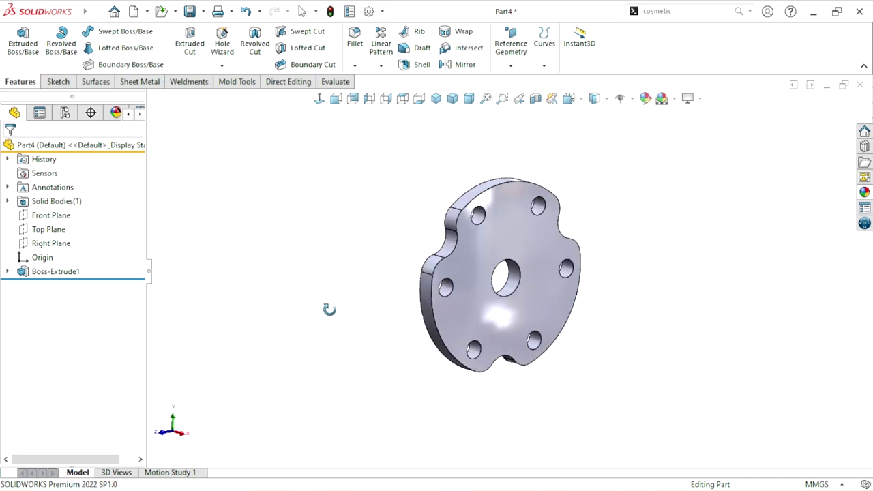
middle_click_drag(658, 296, 630, 290)
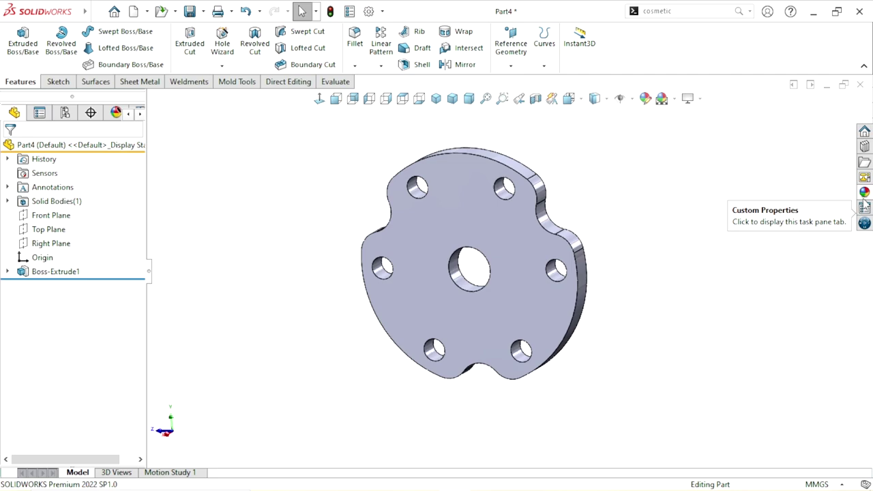
left_click(864, 193)
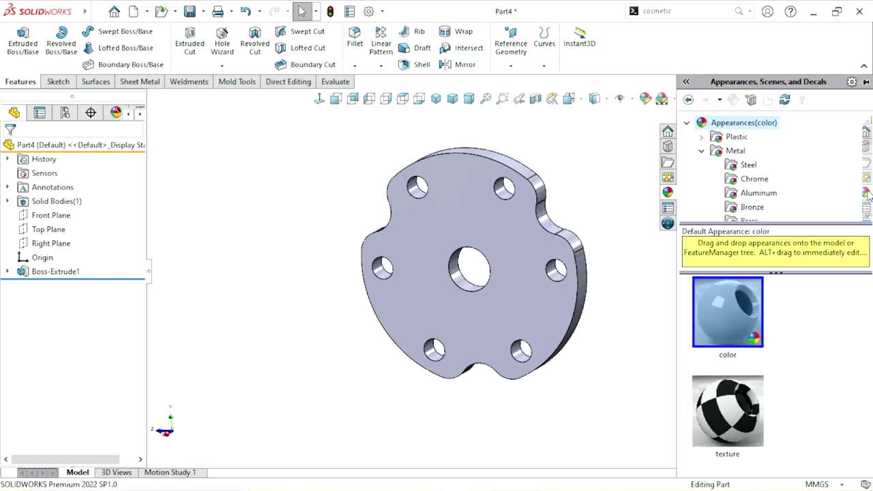
left_click(735, 151)
left_click(745, 166)
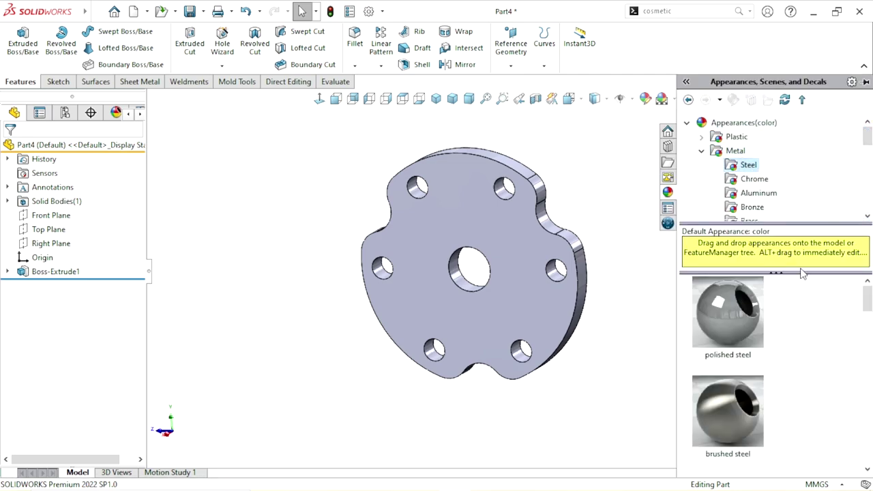
left_click_drag(866, 295, 866, 309)
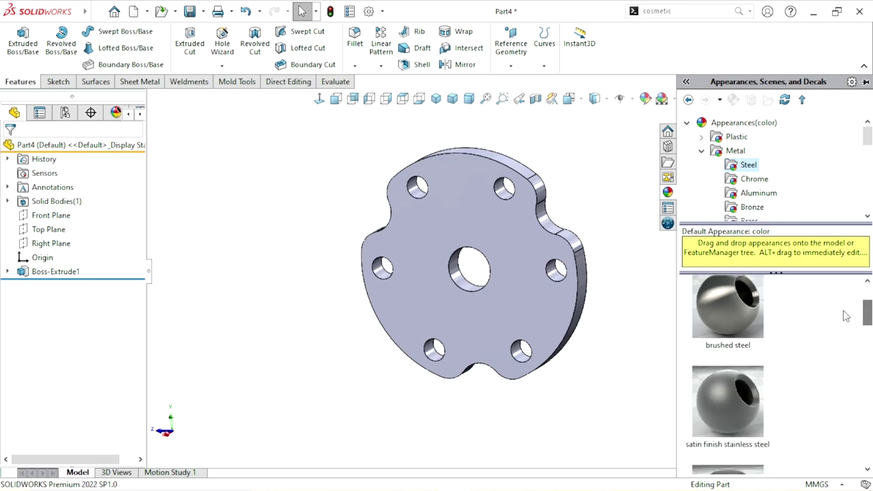
double_click(727, 317)
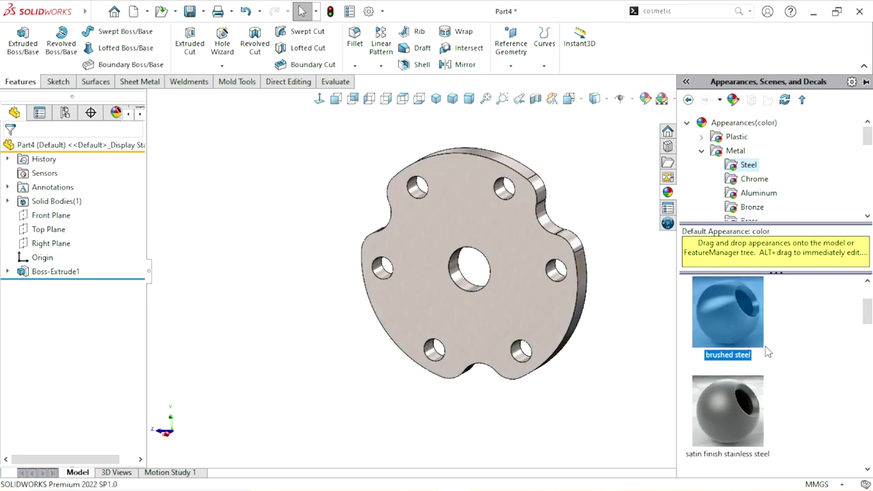
Change the color of the plate's brushed steel appearance to yellow from the standard swatches.
middle_click_drag(616, 366, 477, 340)
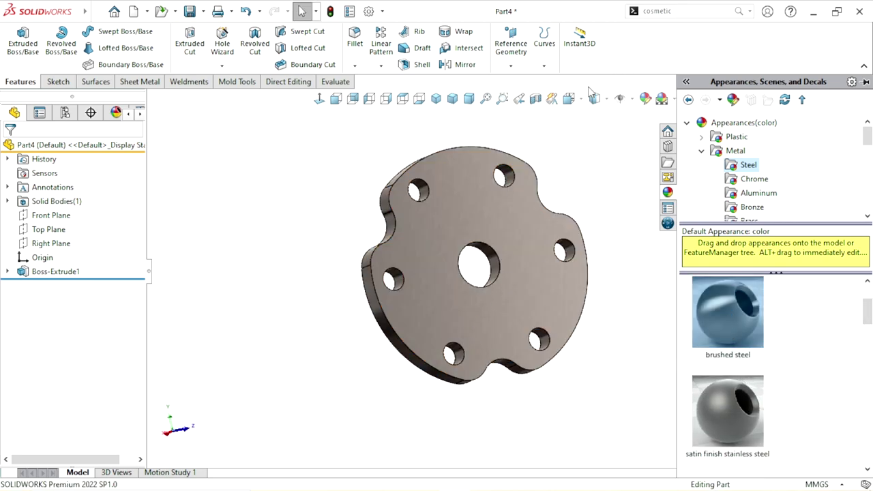
left_click(645, 99)
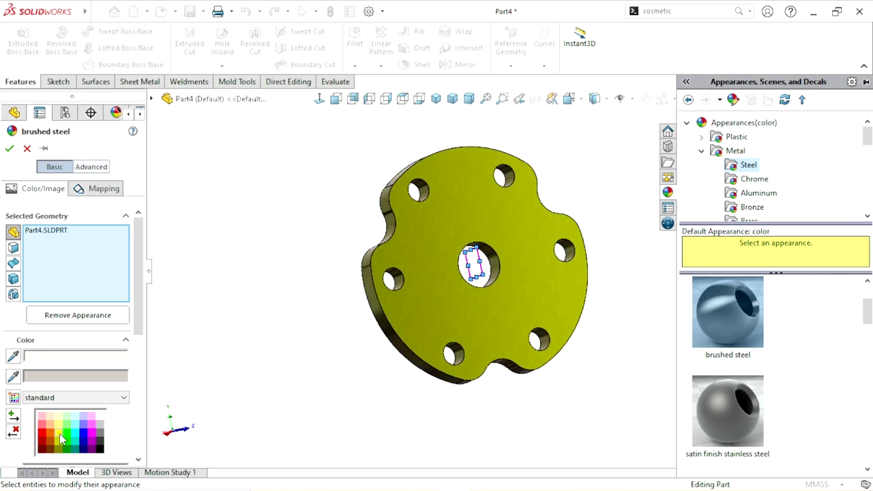
left_click(61, 439)
middle_click_drag(312, 306, 484, 266)
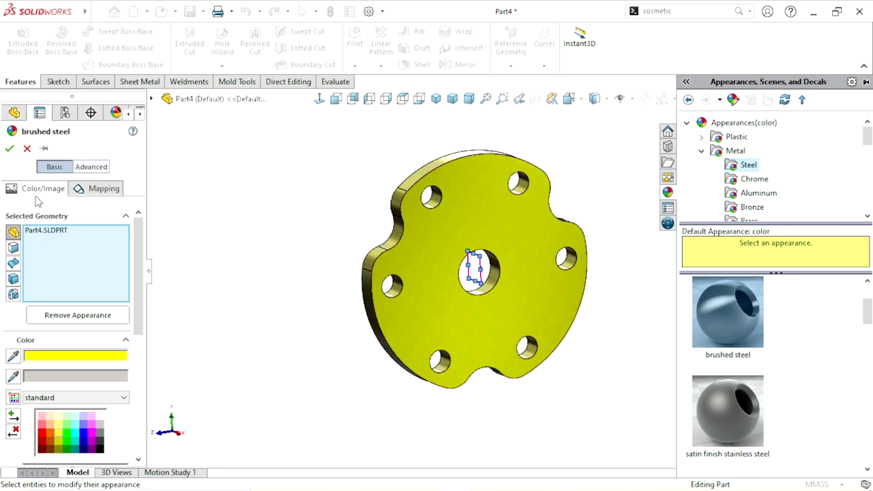
left_click(10, 150)
mouse_move(464, 334)
middle_mouse_down()
mouse_move(567, 267)
mouse_move(491, 296)
mouse_move(389, 259)
mouse_move(419, 298)
middle_mouse_up()
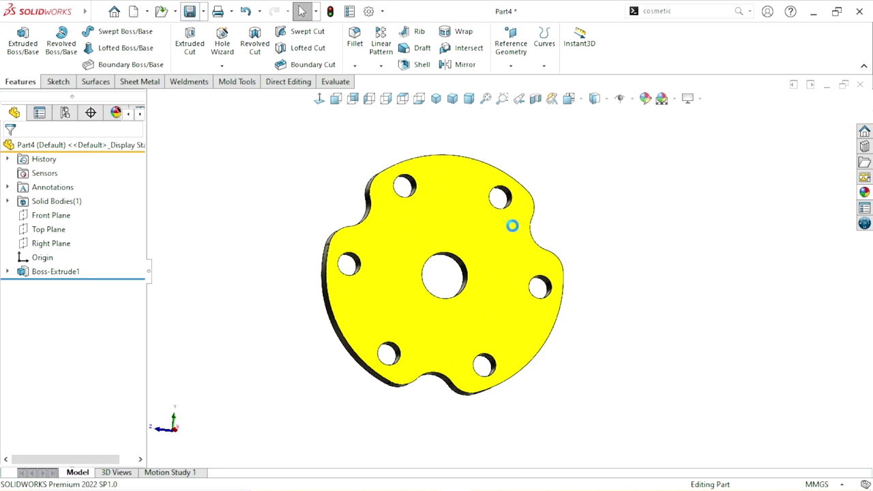
Save the yellow plate as Part2 Plate in the Knurling folder on the Desktop.
key("ctrl+s")
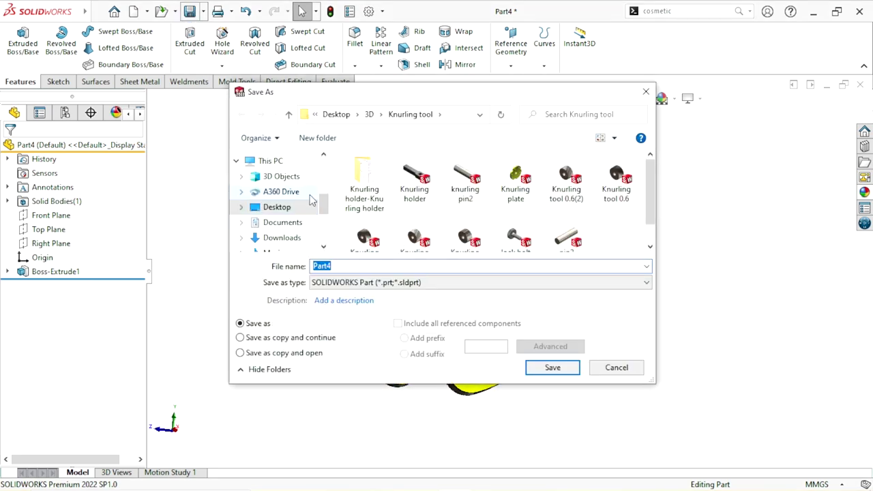
left_click_drag(324, 213, 325, 170)
left_click(274, 180)
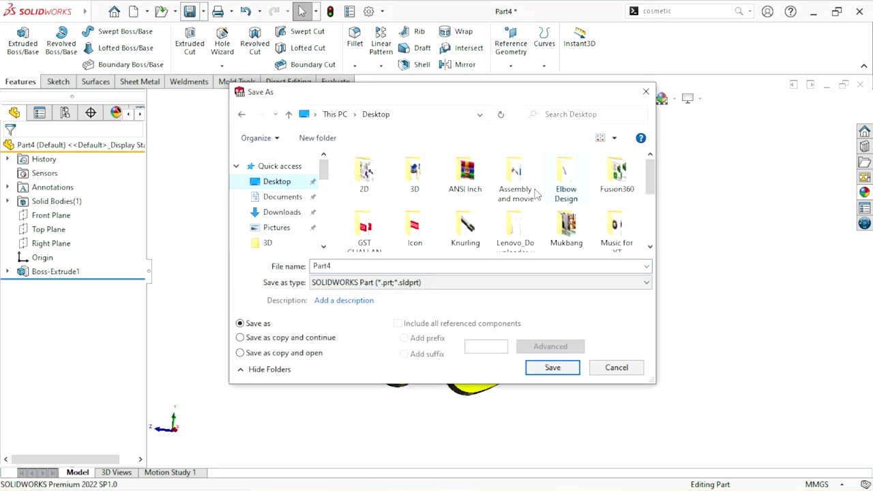
left_click_drag(652, 185, 651, 206)
left_click(465, 174)
left_click(549, 367)
left_click(373, 266)
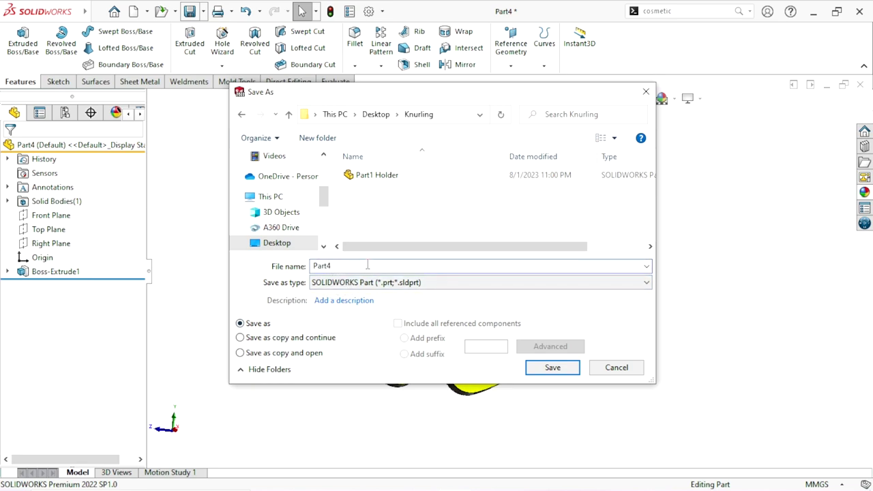
key("BackSpace")
type("2 Plate")
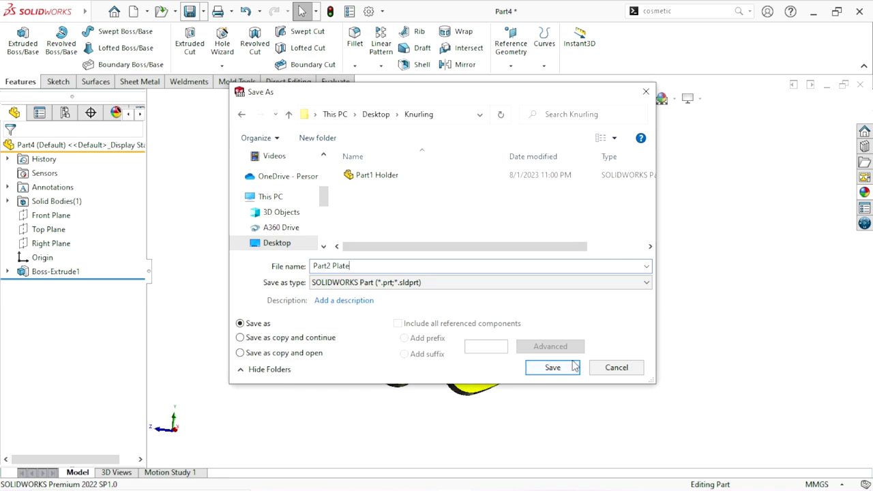
left_click(552, 370)
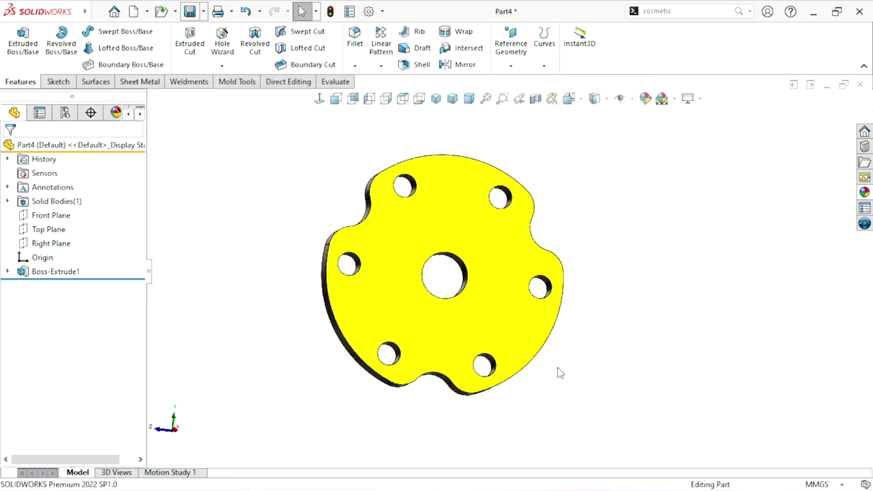
left_click(436, 99)
middle_click_drag(592, 271, 586, 394)
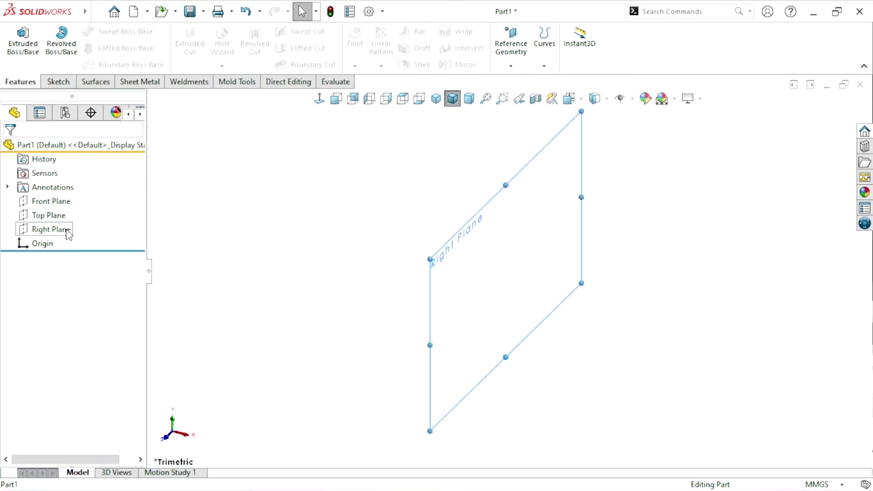
Sketch two concentric circles centered on the origin on the Right Plane of the new part, about 128 mm and 44 mm in diameter.
left_click(67, 232)
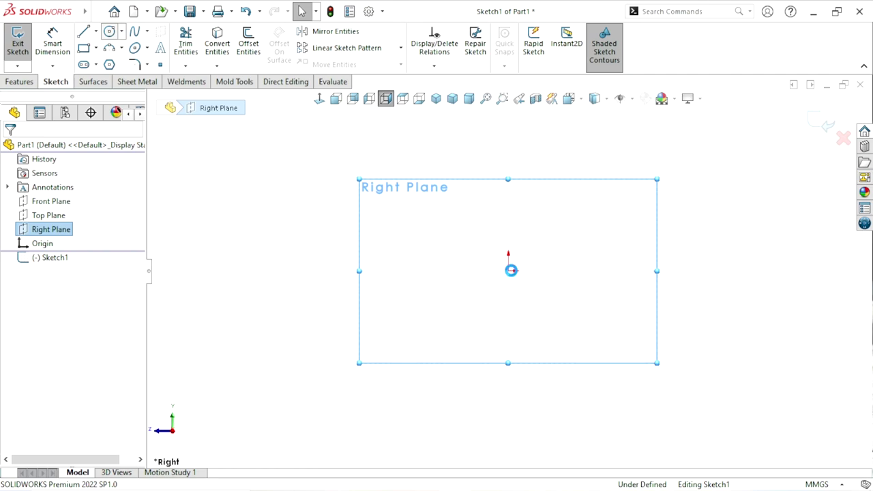
key("c")
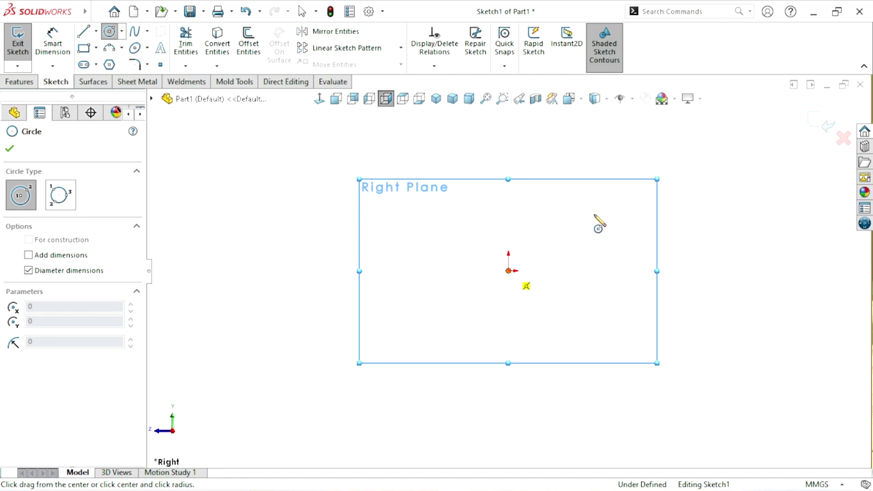
left_click(602, 221)
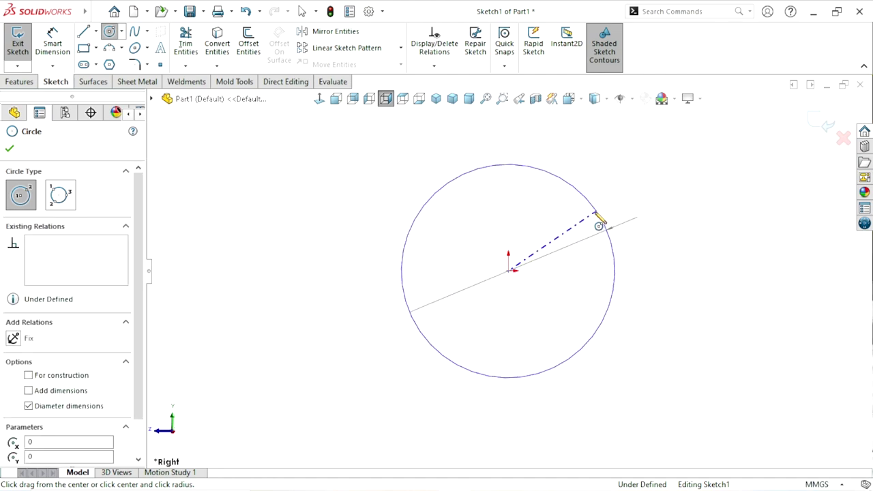
left_click(508, 271)
left_click(546, 265)
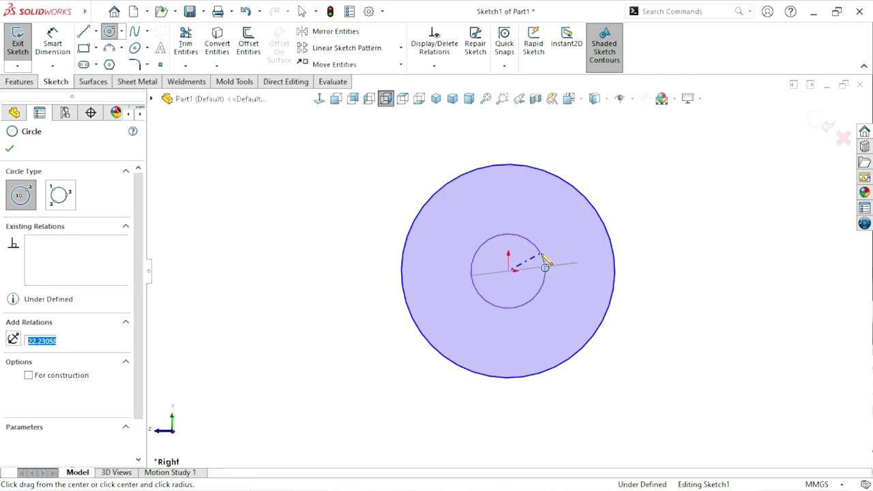
Dimension the outer circle's diameter.
left_click(67, 48)
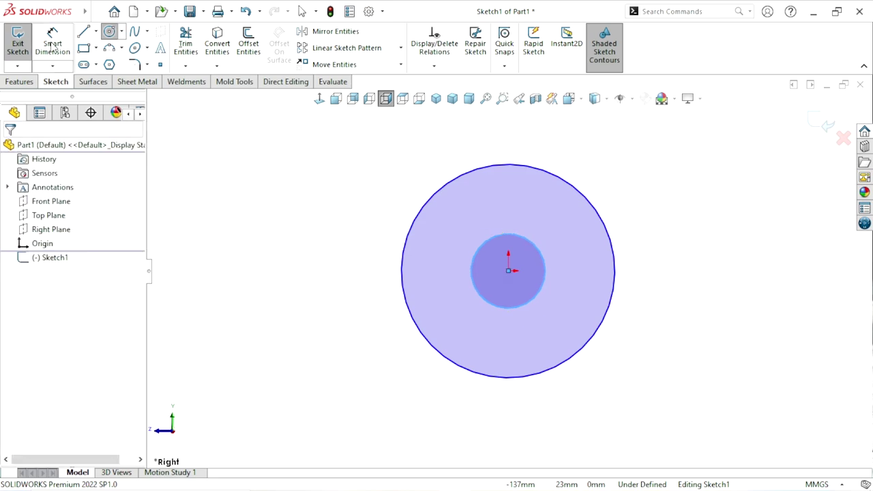
left_click(653, 269)
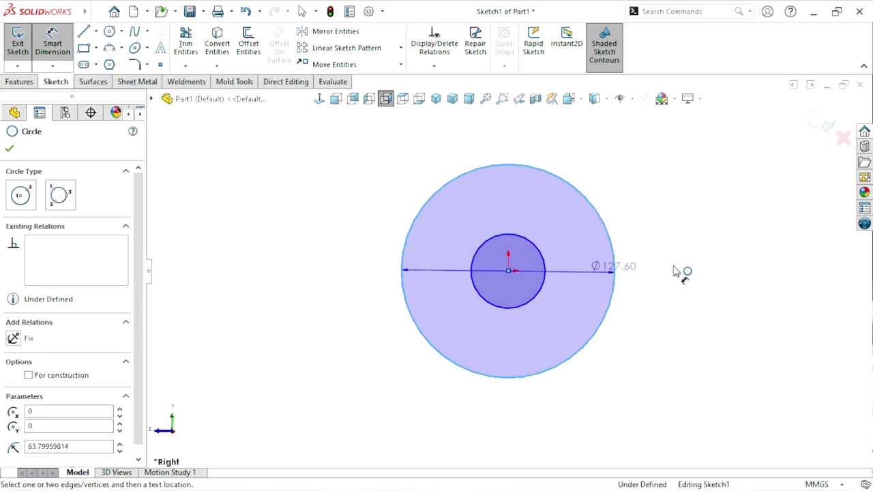
left_click(677, 272)
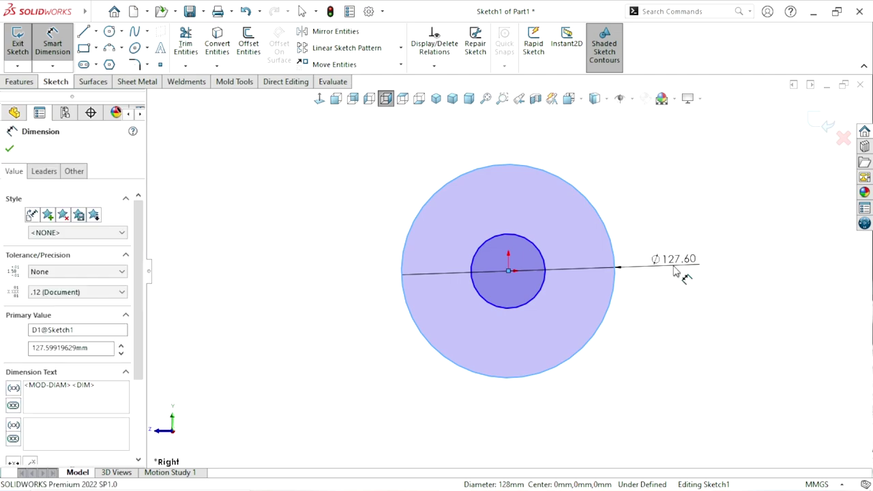
Dimension the outer circle's diameter as 18.5 mm and the inner circle's diameter as 5 mm.
type("18.5")
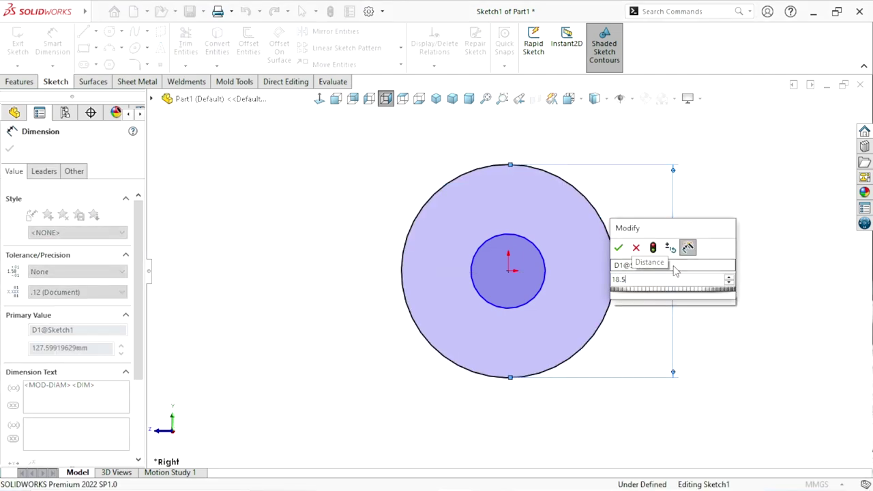
key("Return")
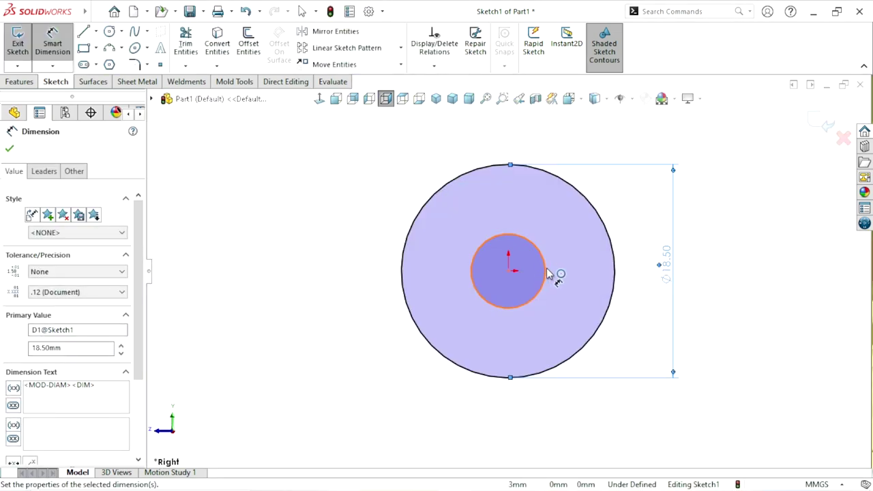
left_click(544, 270)
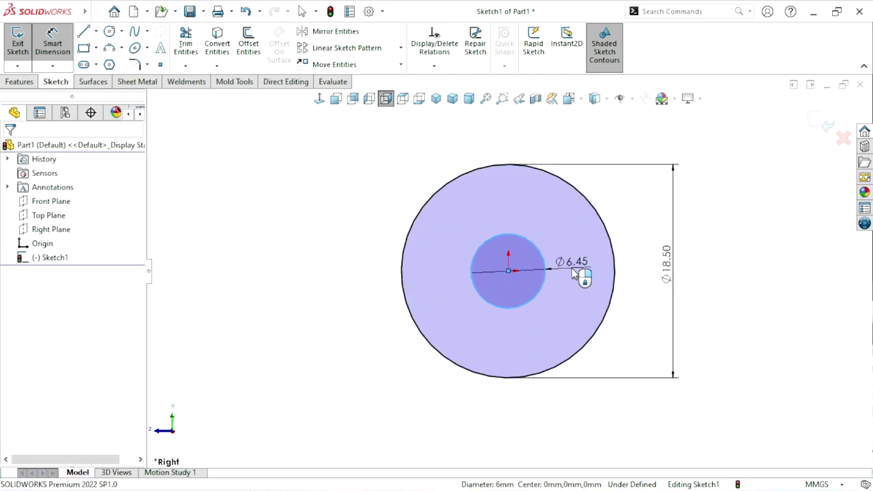
left_click(575, 273)
key("Return")
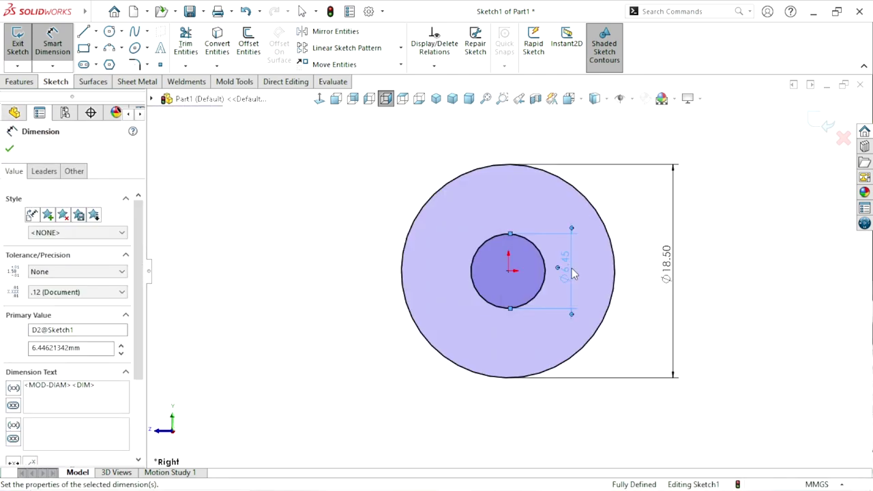
left_click(716, 252)
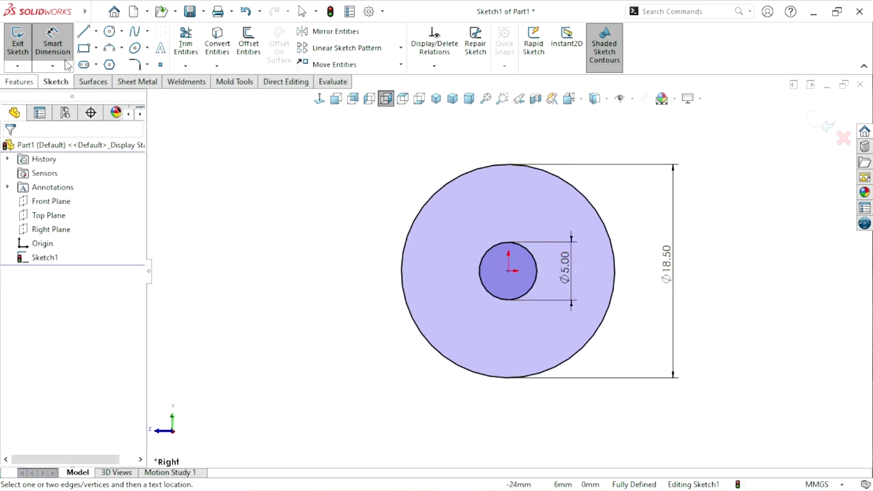
Extrude the ring profile 9.5 mm with the Mid Plane end condition.
scroll(68, 64, "up", 1)
left_click(24, 45)
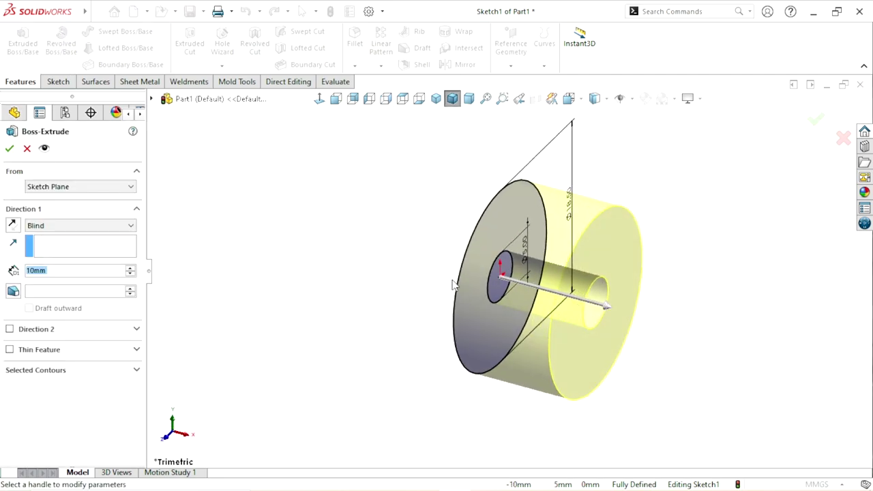
left_click(68, 226)
left_click(68, 279)
type("10mm")
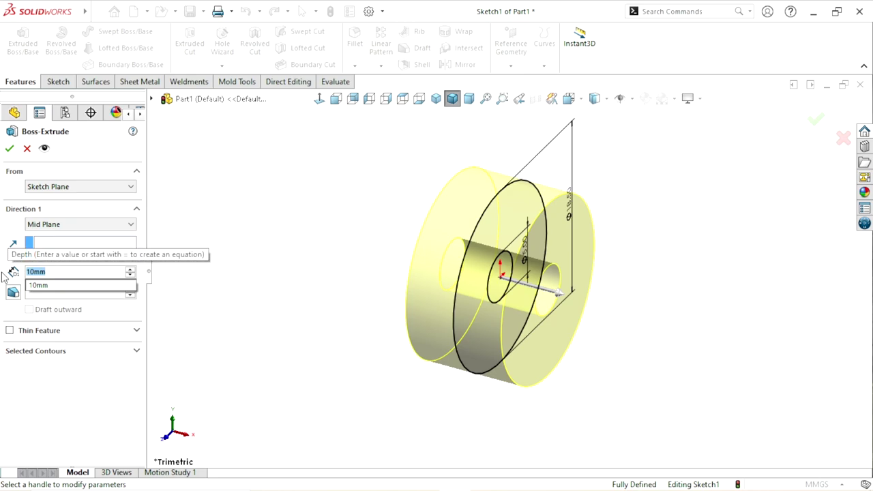
type("9.5")
key("Return")
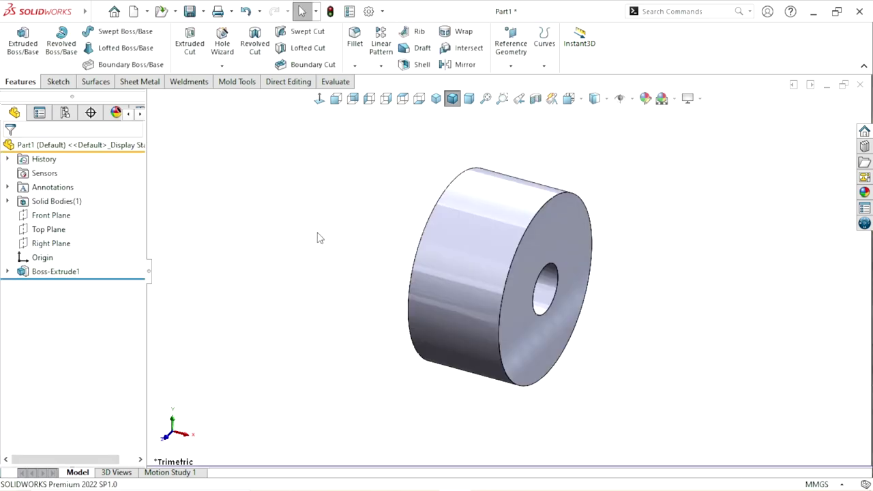
Chamfer both ends of the centre hole by selecting its inner face, with a distance of 0.2 mm at 45 degrees.
scroll(450, 320, "up", 2)
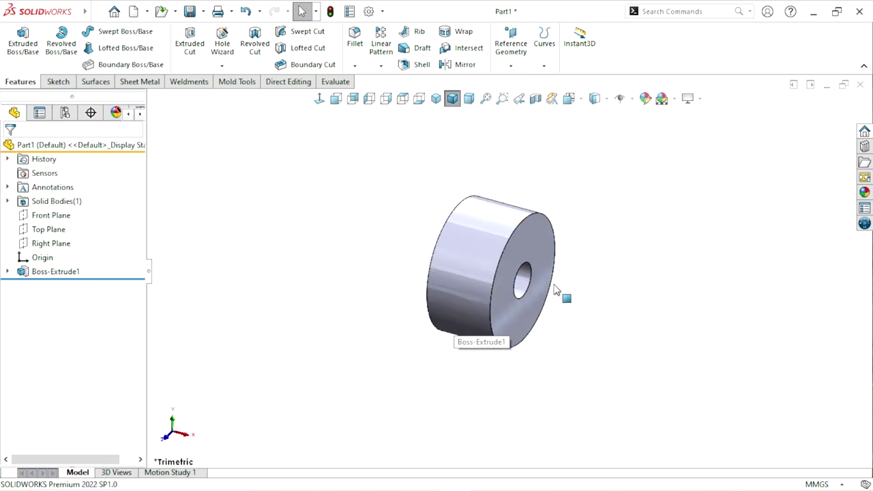
left_click(353, 67)
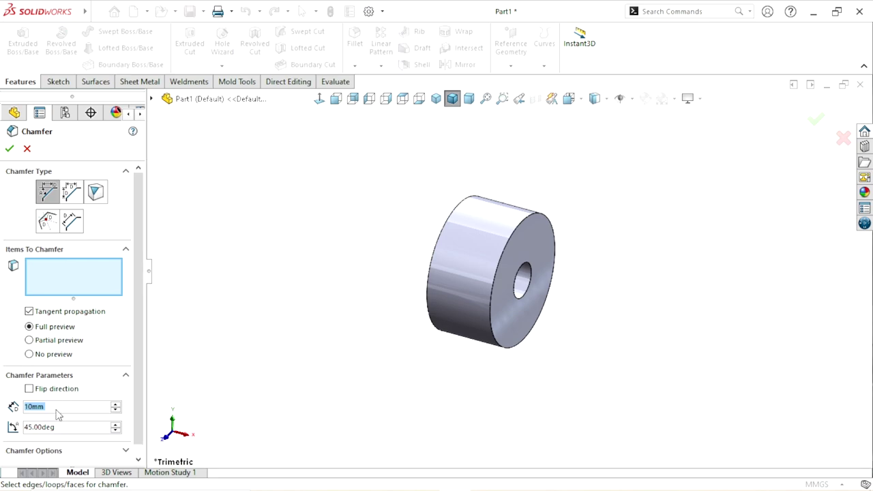
left_click(65, 405)
type("0.2")
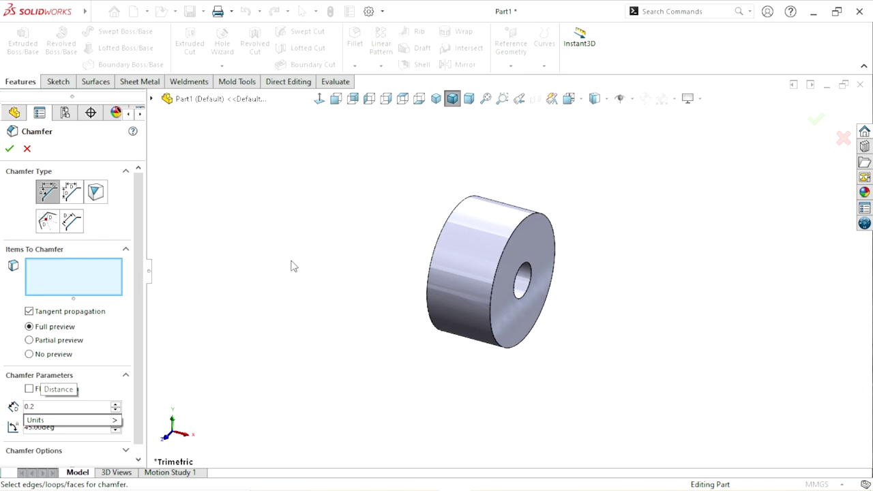
left_click(520, 287)
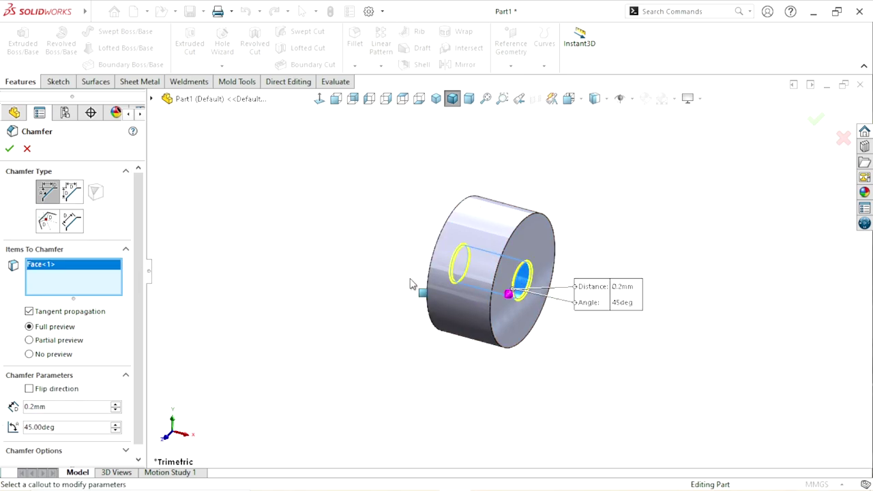
left_click(9, 150)
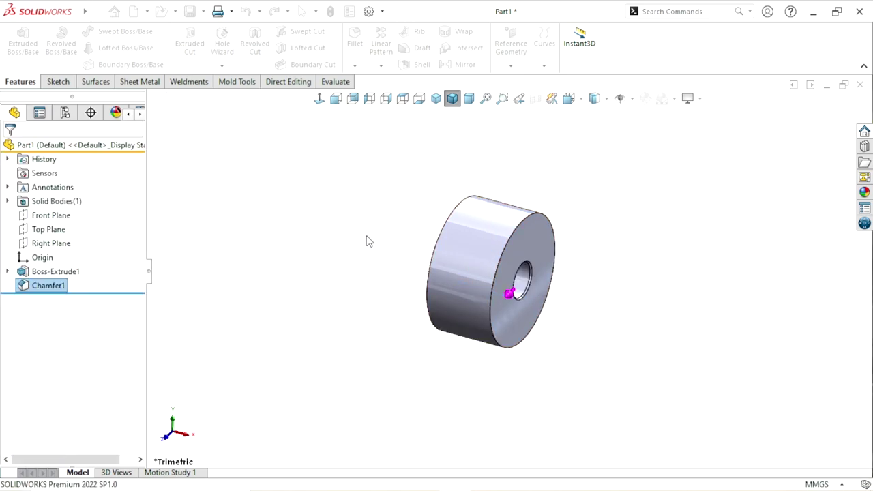
Start a sketch on the Top Plane and draw a horizontal construction line through the origin across the cylinder's full width.
middle_click_drag(552, 282, 604, 242)
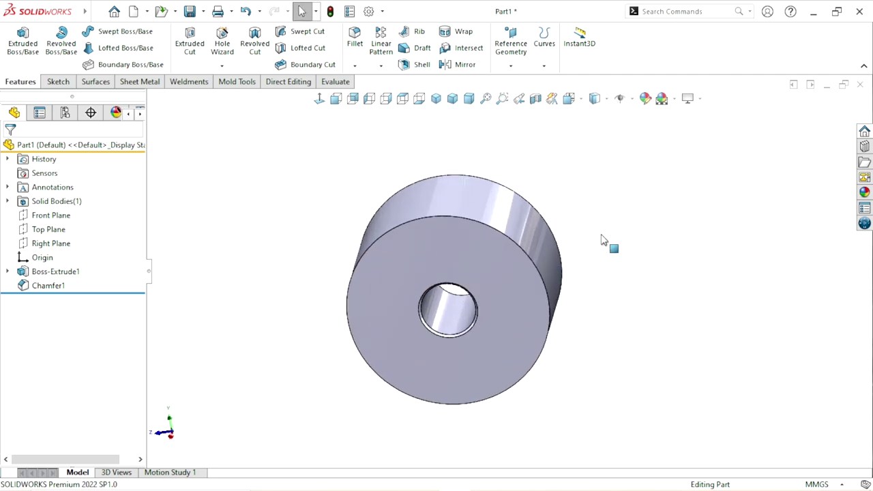
left_click(45, 230)
left_click(73, 210)
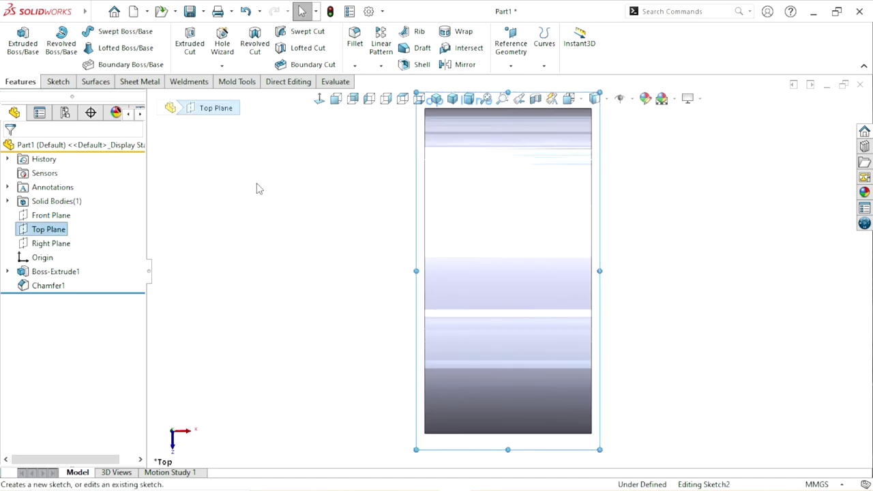
left_click(83, 32)
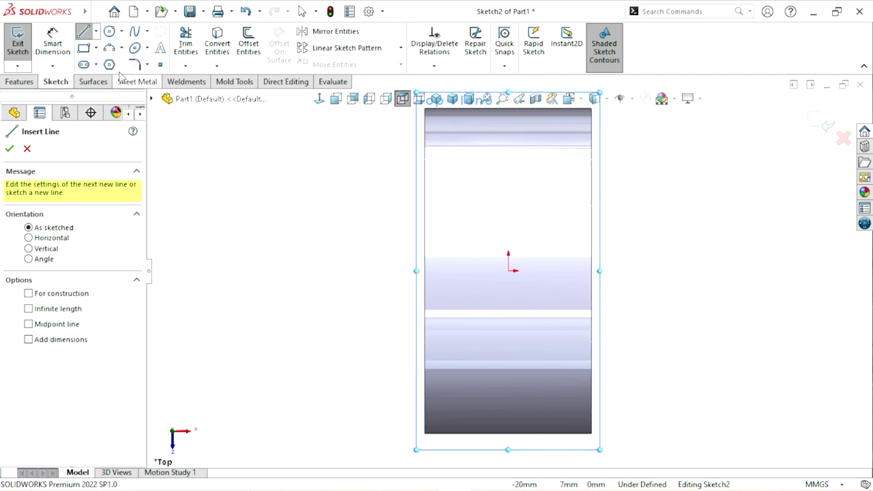
left_click(98, 34)
left_click(114, 63)
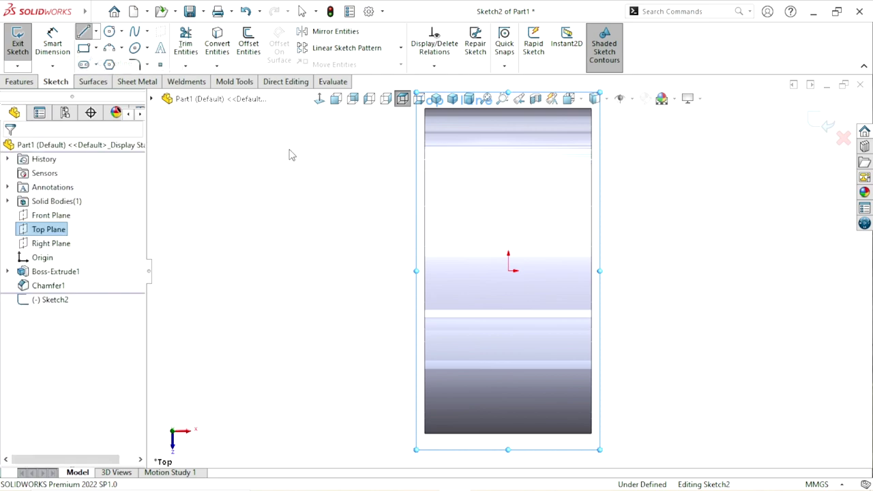
left_click(428, 271)
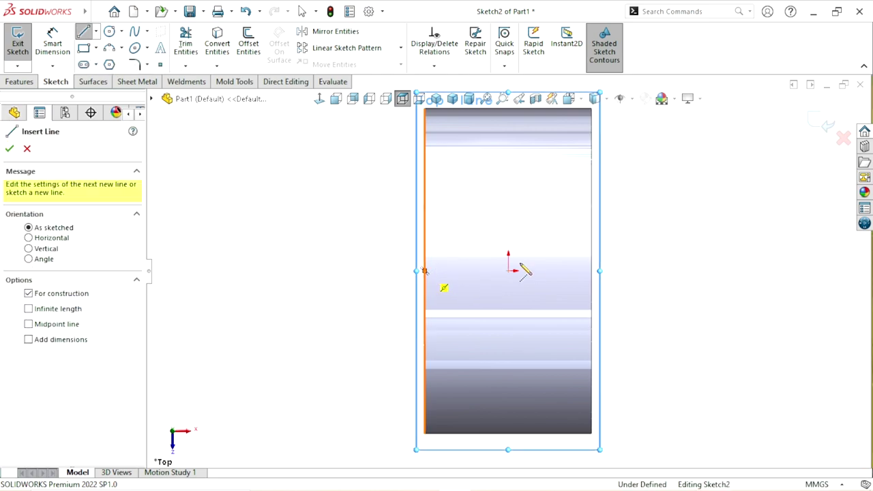
left_click(590, 271)
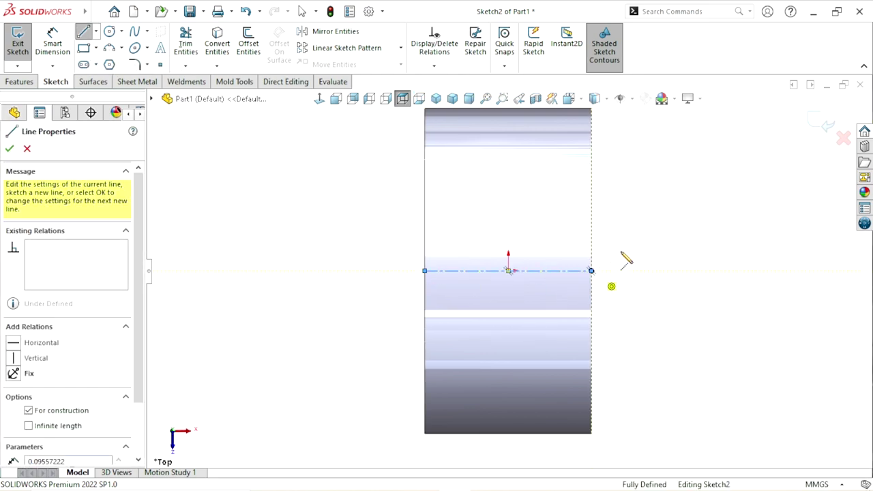
right_click(634, 235)
left_click(635, 239)
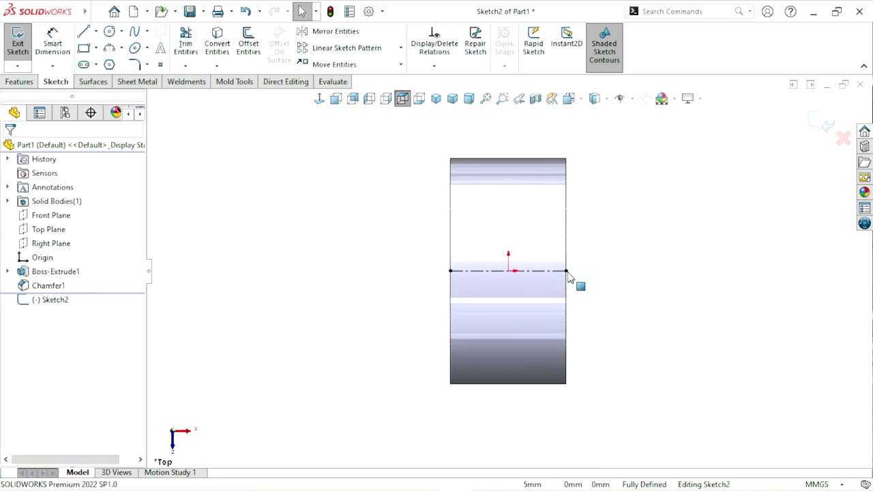
Sketch a slanted line about 10.6 mm long, rising at about 26° from the cylinder's left edge below the centreline to its right edge above.
scroll(746, 270, "down", 1)
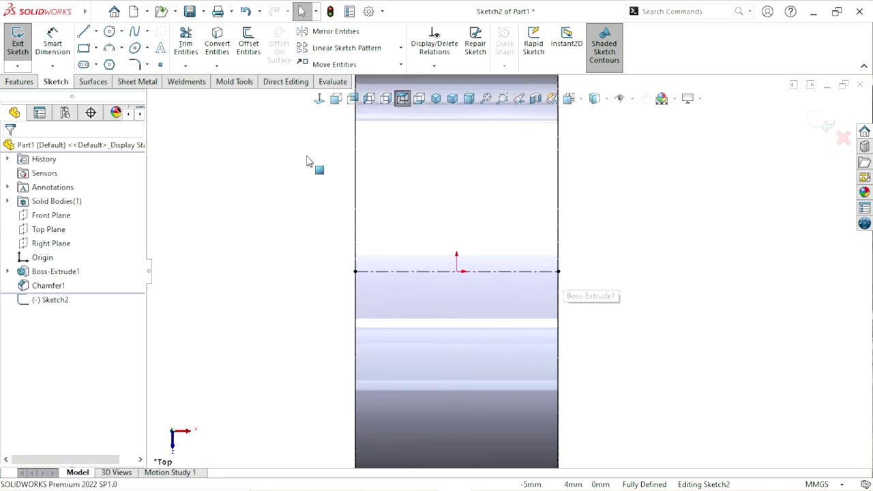
left_click(83, 32)
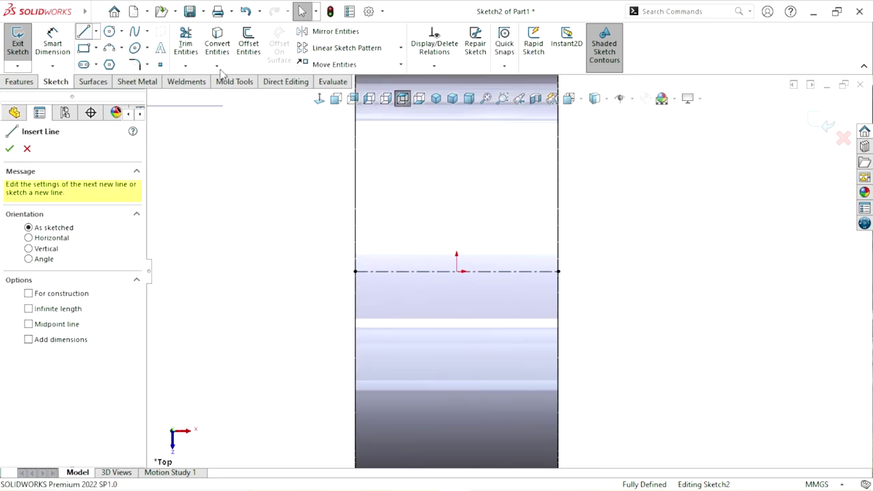
left_click(355, 320)
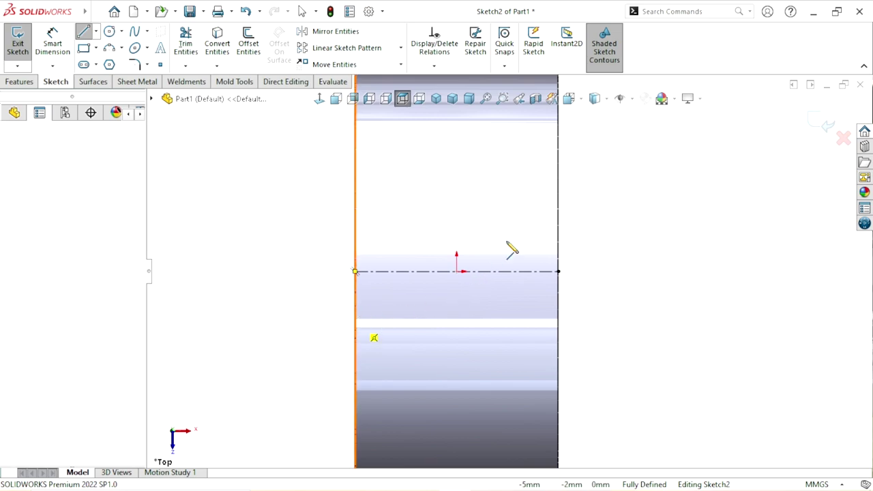
left_click(558, 223)
right_click(616, 236)
left_click(639, 240)
Add a Midpoint relation between the slanted line and the origin.
key("f")
scroll(471, 303, "down", 3)
left_click(456, 255)
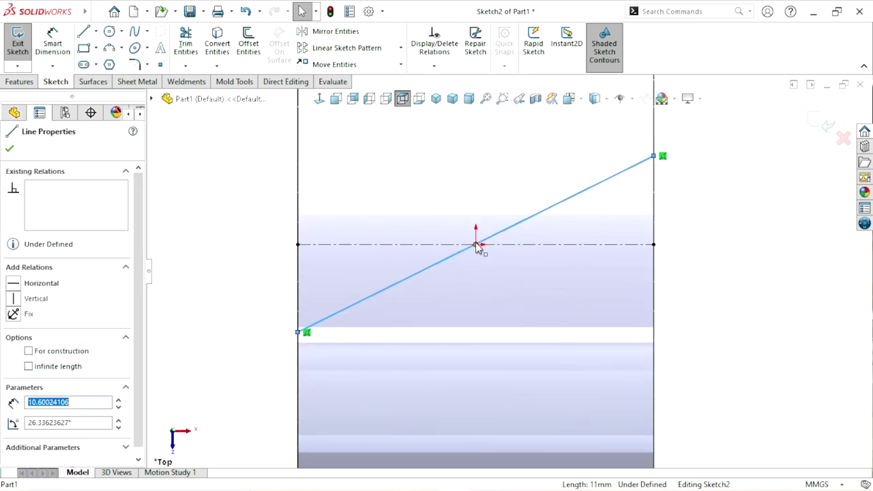
left_click(475, 245, "ctrl")
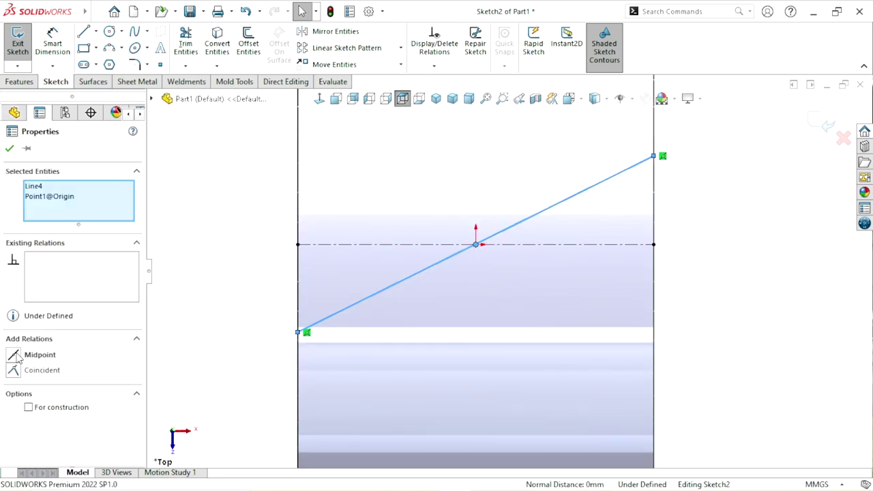
left_click(16, 359)
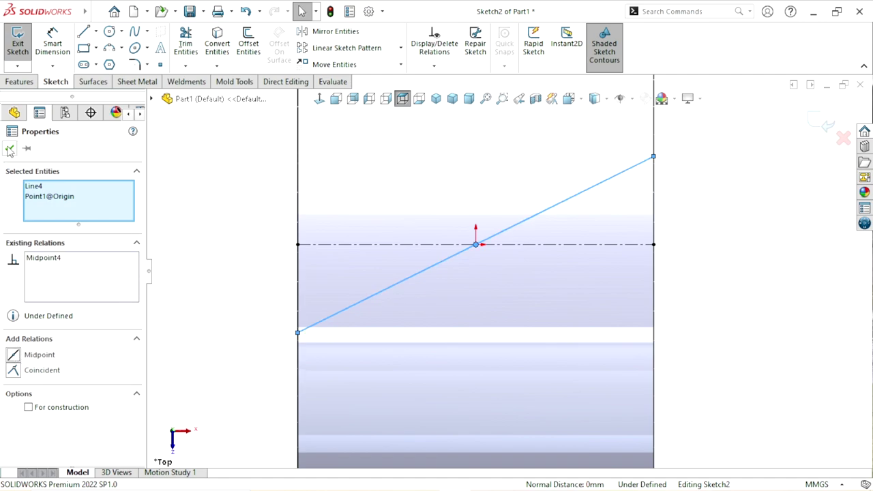
left_click(724, 210)
key("f")
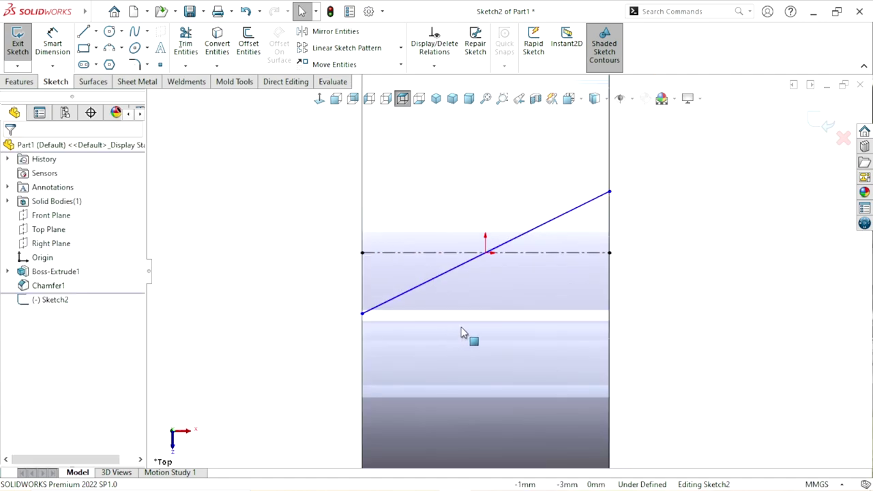
Dimension the angle between the slanted line and the horizontal construction line as 30 degrees.
left_click(52, 43)
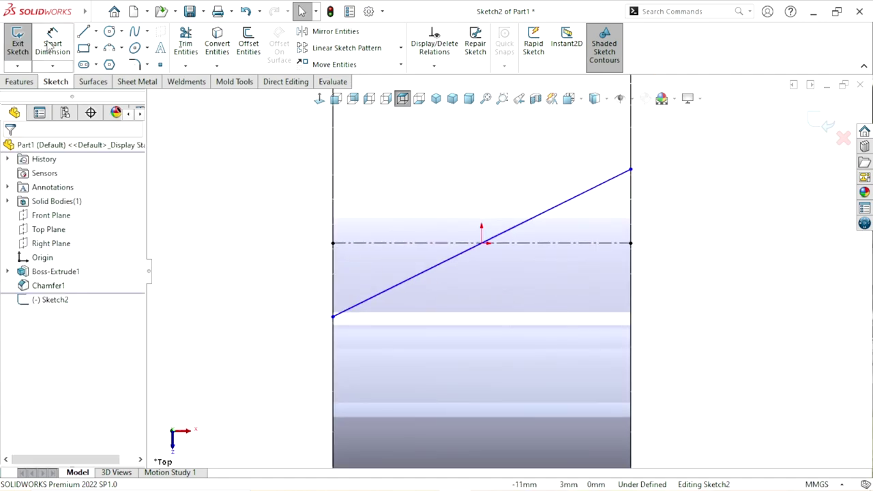
left_click(420, 243)
left_click(423, 274)
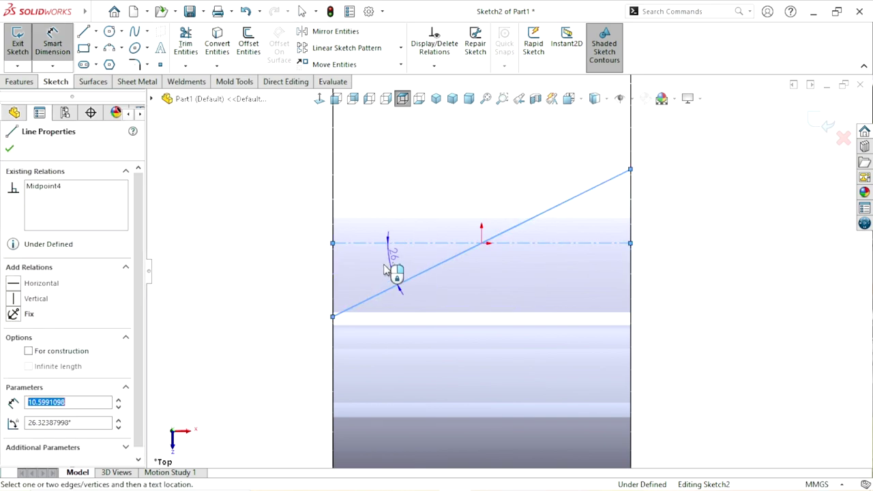
left_click(386, 269)
type("30")
key("Return")
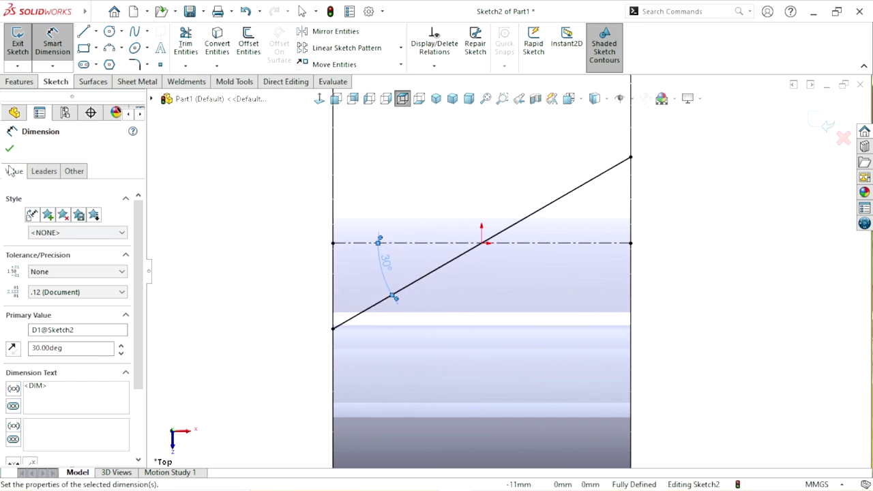
left_click(10, 148)
key("Escape")
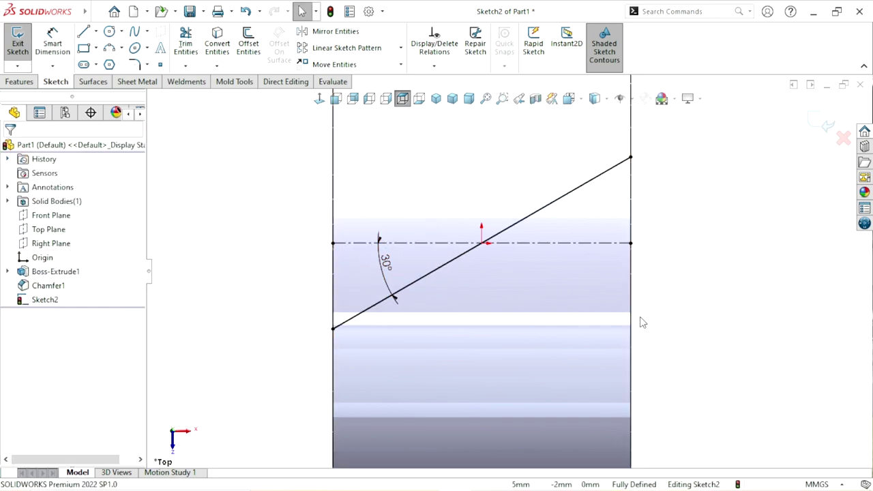
Exit the slanted line sketch and deselect it.
scroll(637, 245, "up", 2)
scroll(681, 245, "down", 2)
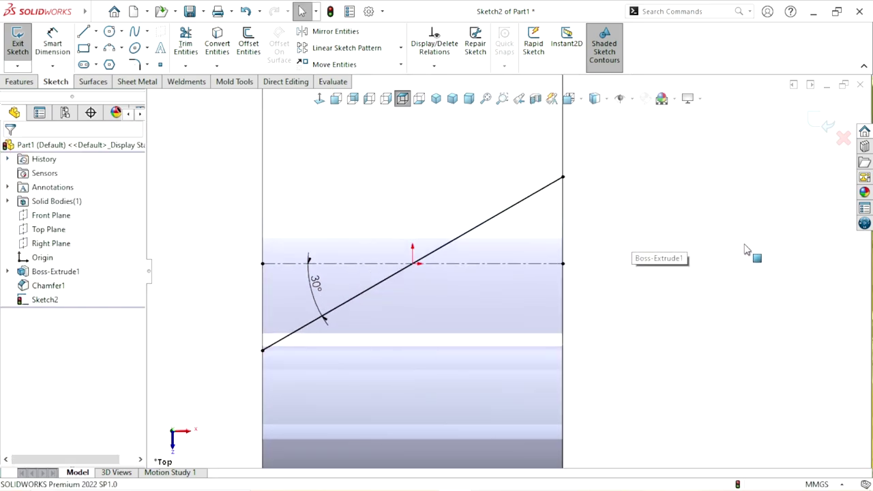
left_click(823, 126)
mouse_move(510, 279)
middle_mouse_down()
mouse_move(659, 241)
mouse_move(452, 224)
mouse_move(573, 286)
mouse_move(542, 225)
mouse_move(670, 256)
middle_mouse_up()
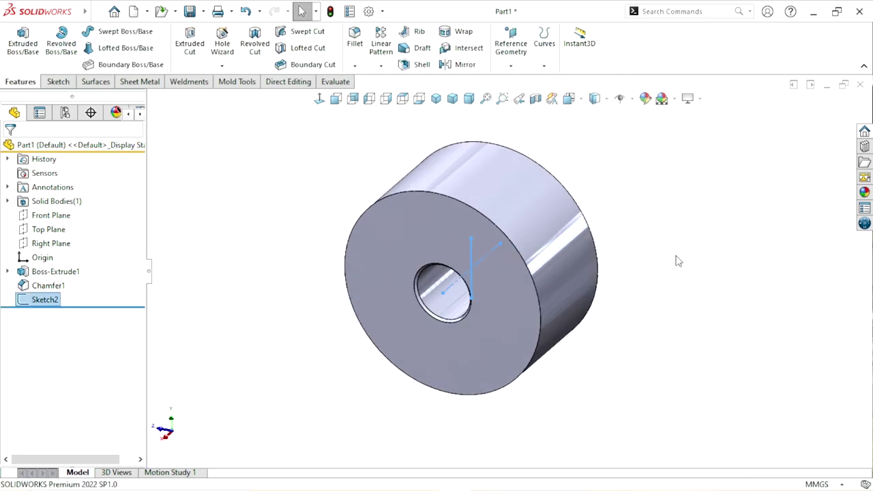
left_click(671, 258)
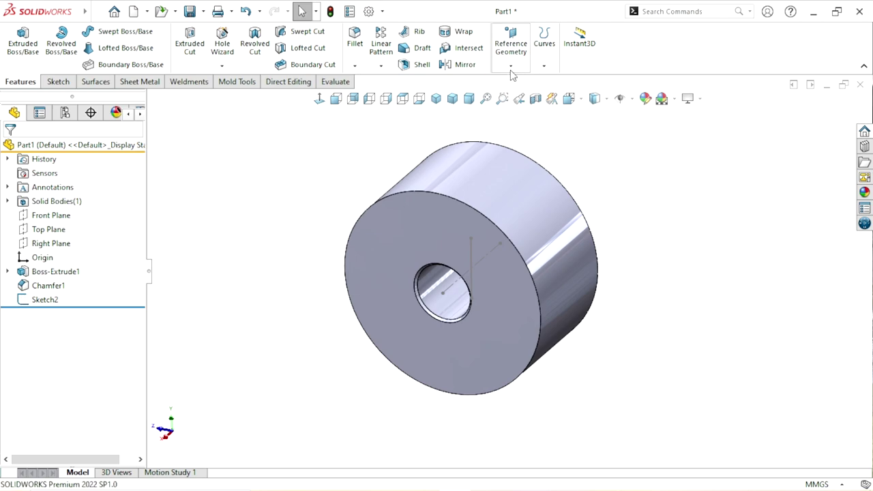
Project the slanted line sketch onto the cylinder's outer face as a projected curve, using the sketch-on-faces type.
left_click(510, 66)
left_click(543, 66)
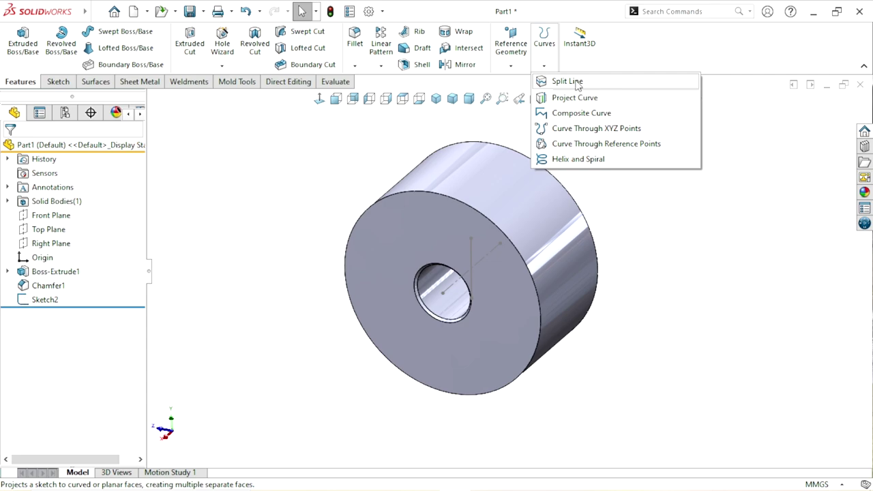
left_click(586, 104)
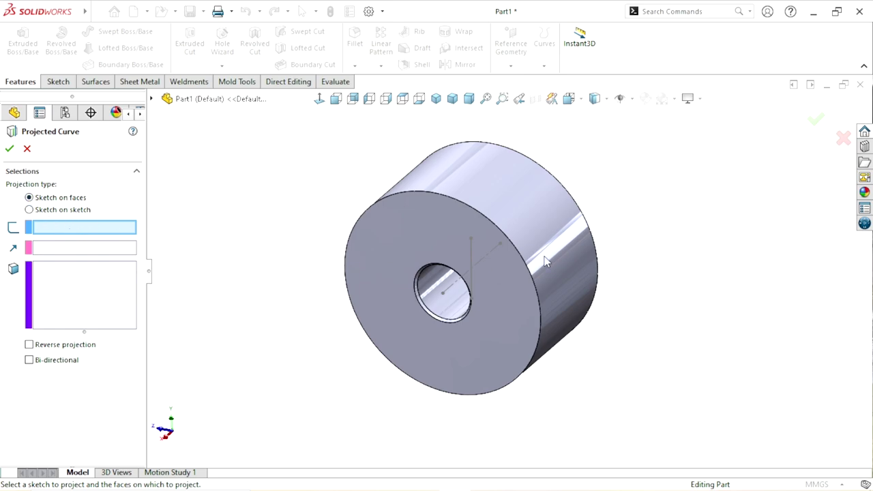
left_click(472, 270)
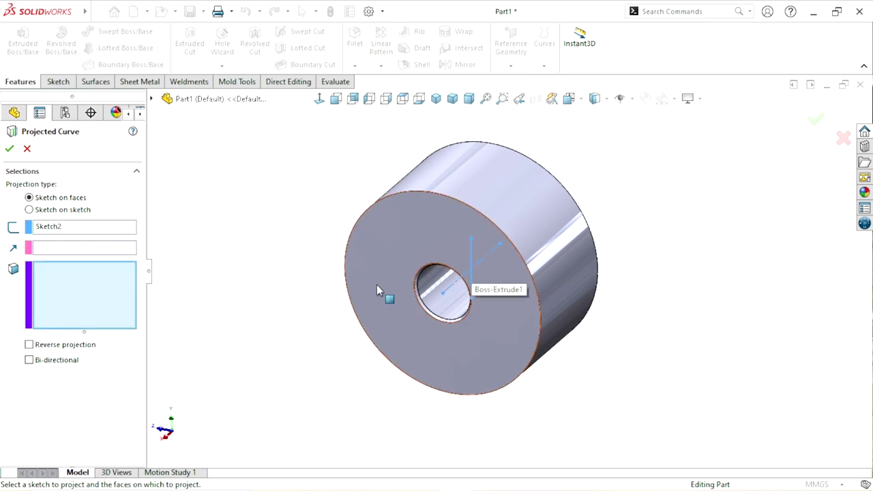
left_click(510, 189)
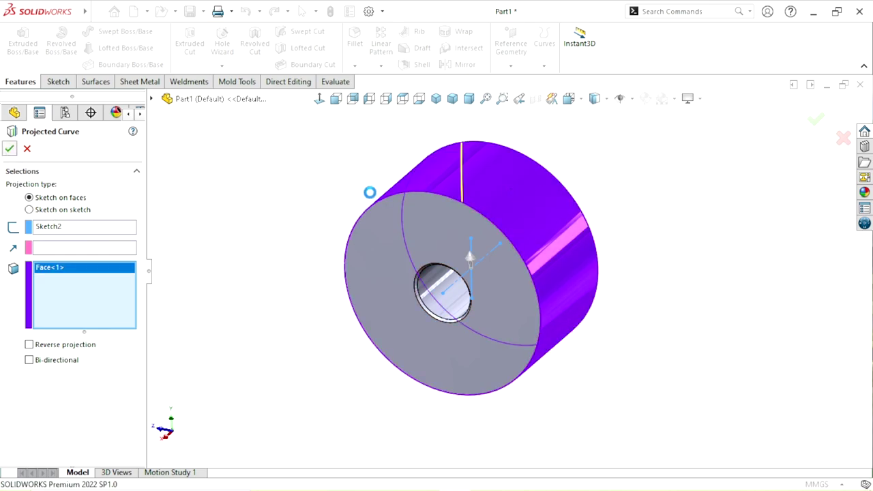
key("Return")
middle_click_drag(488, 199, 613, 293)
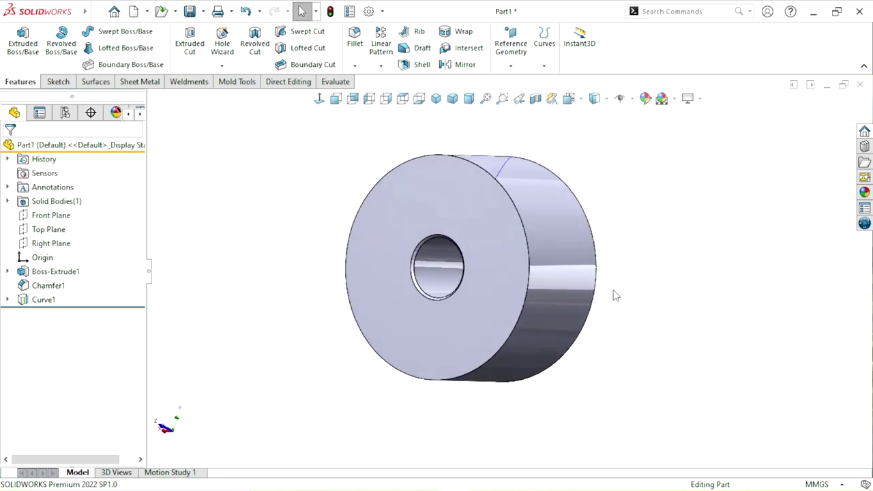
Sketch a downward-pointing triangle with sides about 5.1 mm on the flat end face, its tip just crossing the upper edge.
scroll(574, 318, "up", 3)
scroll(580, 264, "down", 3)
scroll(435, 256, "down", 2)
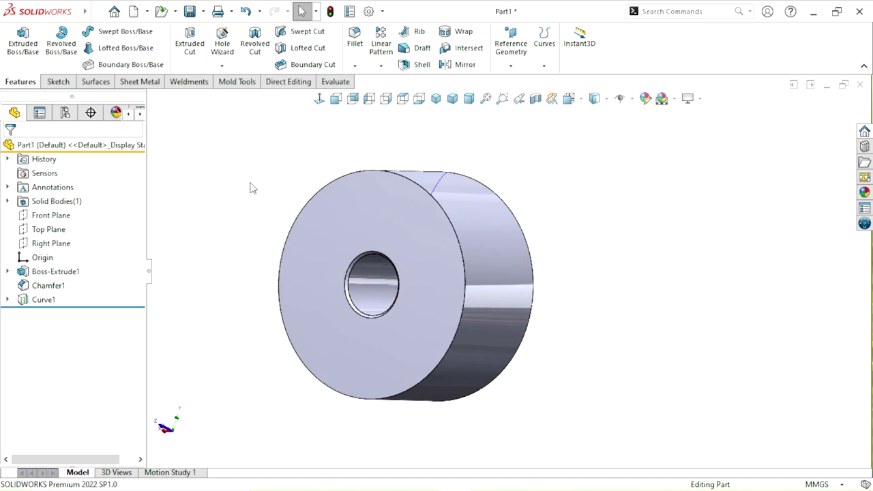
left_click(377, 185)
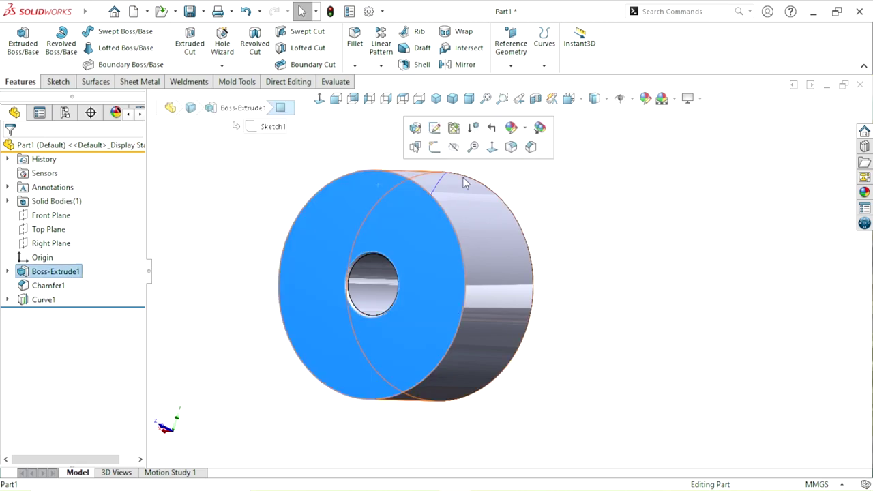
left_click(435, 147)
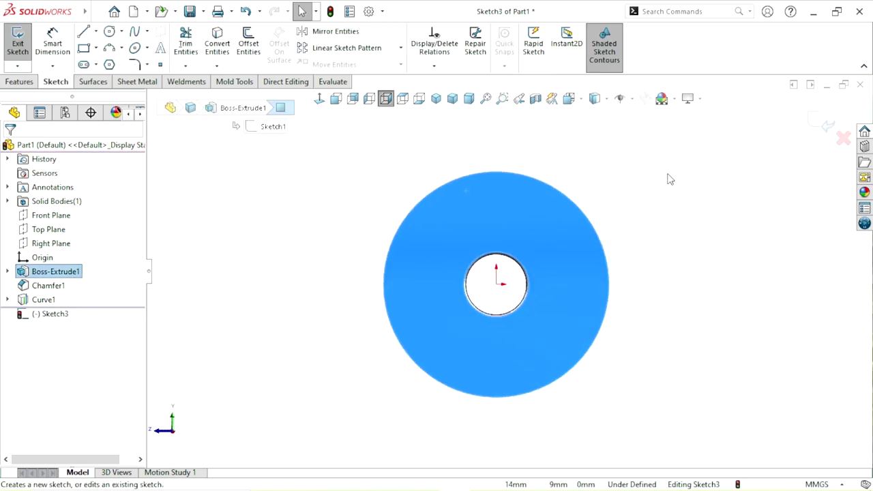
left_click(110, 65)
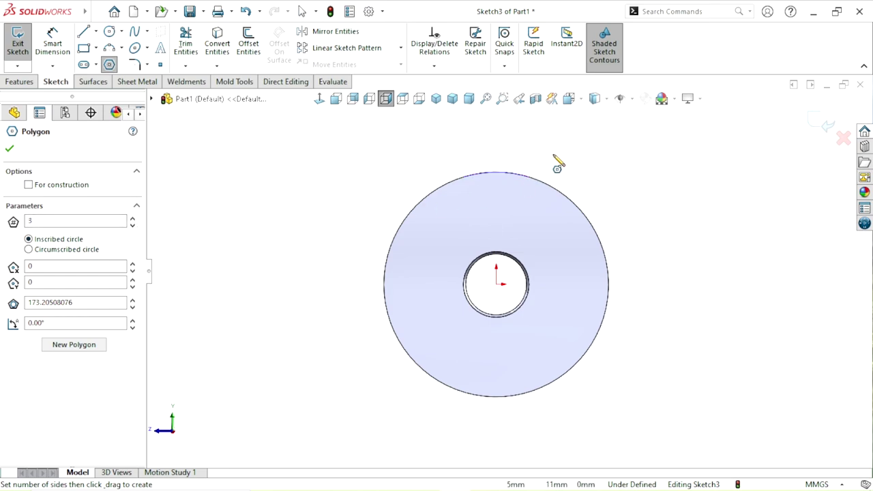
left_click_drag(529, 150, 530, 185)
right_click(590, 192)
left_click(588, 191)
Dimension the triangle's upper side as 1.50 mm.
left_click(55, 45)
scroll(546, 251, "up", 2)
scroll(544, 199, "down", 1)
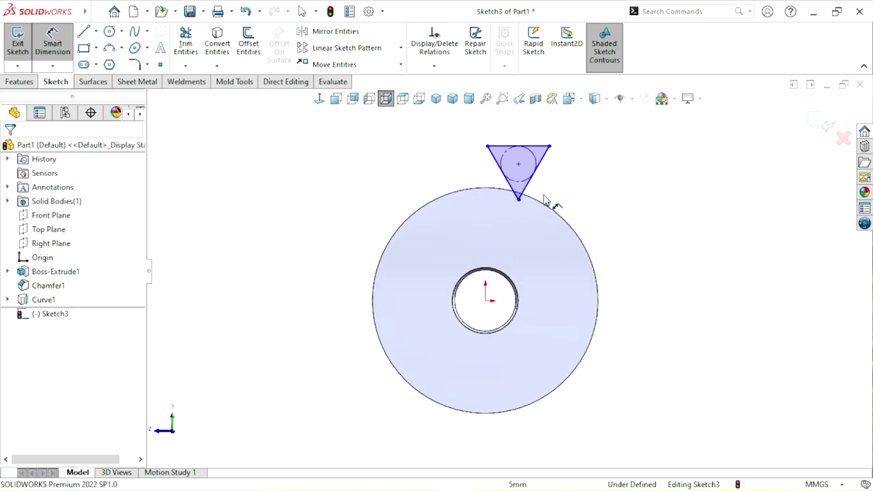
left_click(529, 147)
left_click(590, 121)
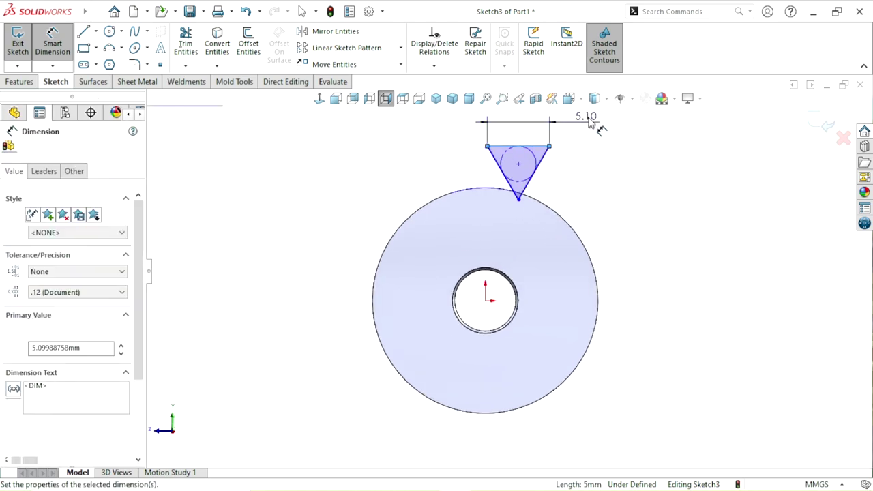
key("Return")
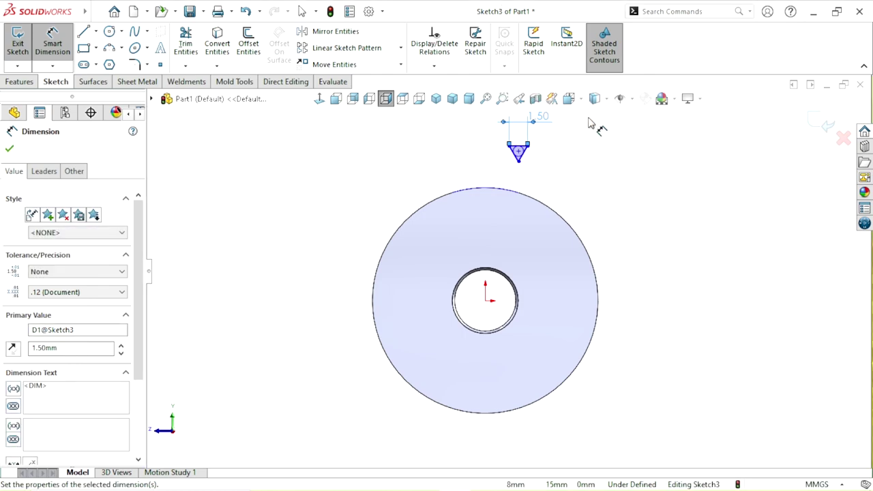
scroll(612, 229, "up", 2)
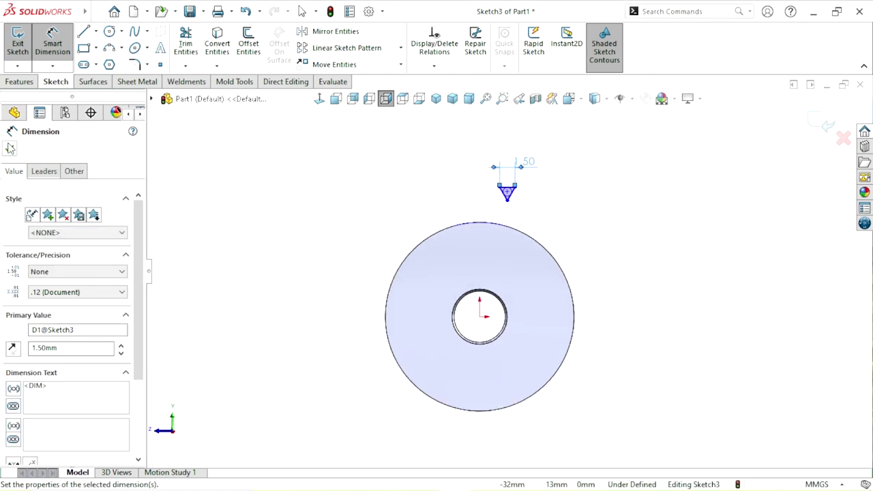
left_click(9, 148)
key("Escape")
Add a Pierce relation between the triangle's centre point and the projected curve.
scroll(600, 222, "down", 2)
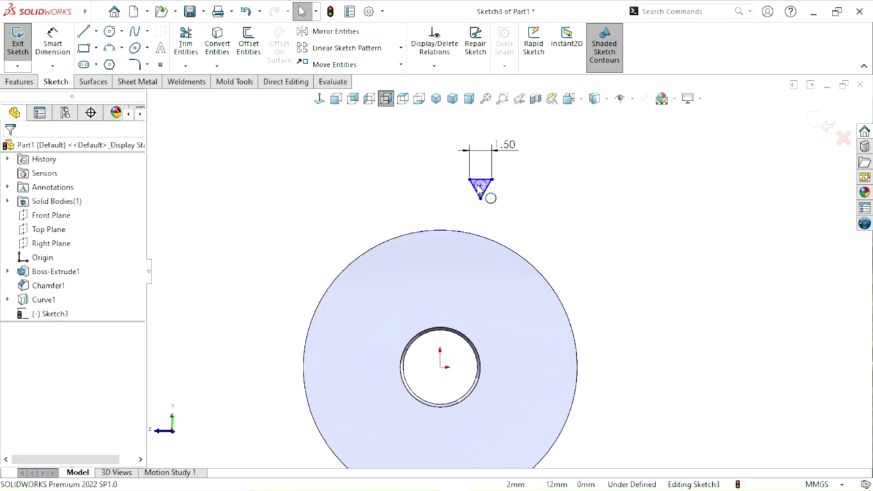
left_click(480, 187)
middle_click_drag(480, 186, 559, 273)
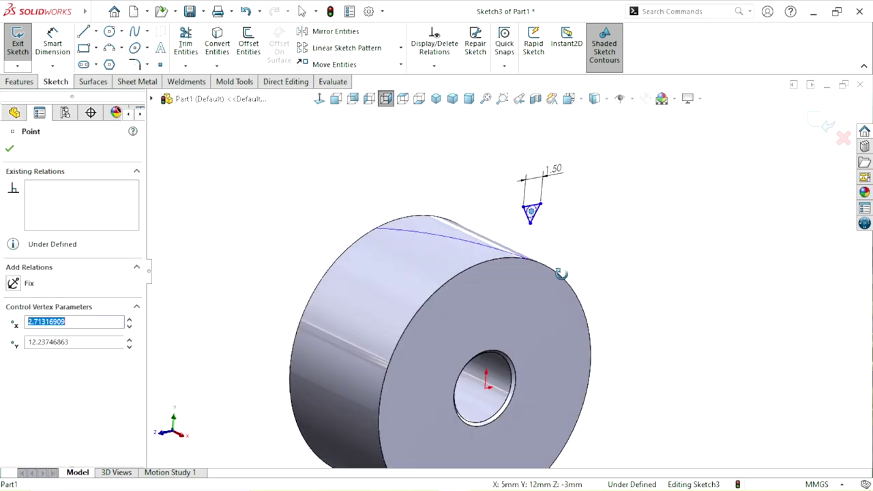
scroll(549, 274, "down", 3)
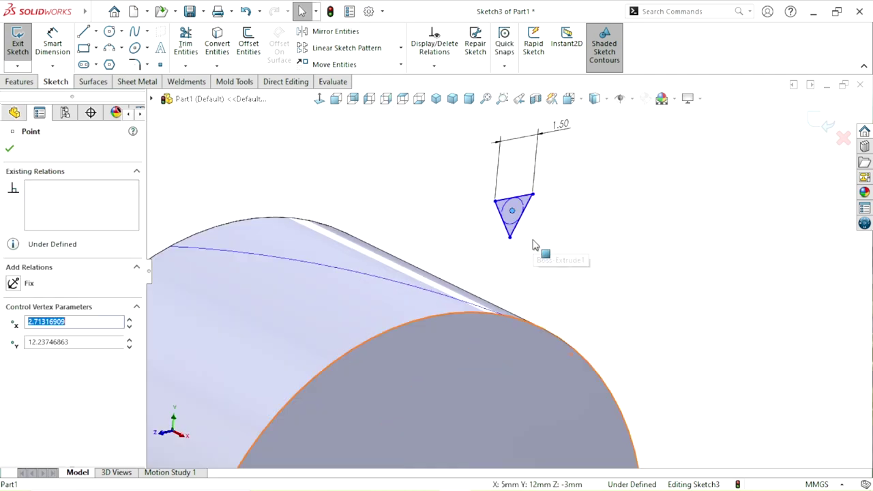
left_click(469, 308)
left_click(382, 300, "ctrl")
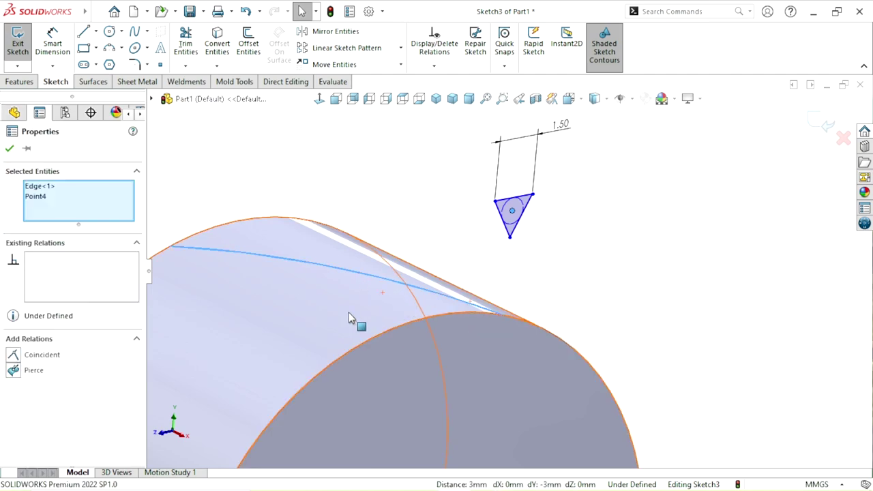
left_click(13, 372)
key("Left")
key("Left")
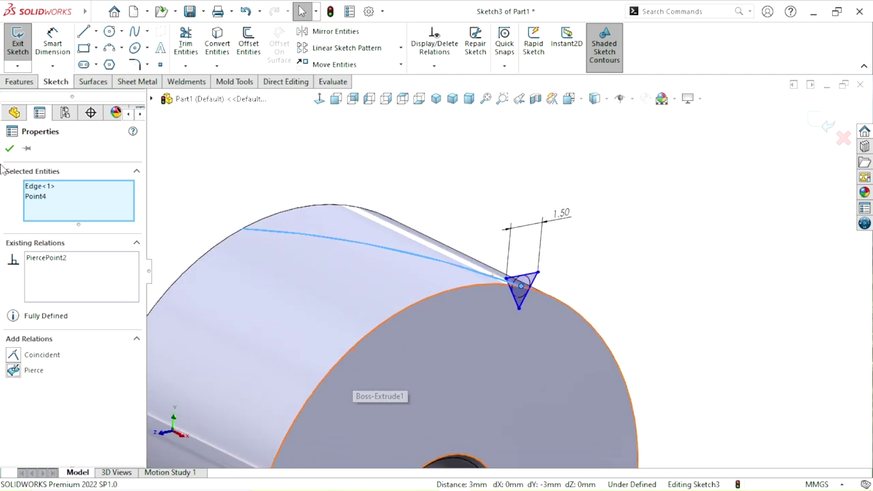
left_click(9, 148)
Exit the triangle sketch and make a swept cut with it as the profile and the projected curve as the path.
scroll(505, 276, "up", 3)
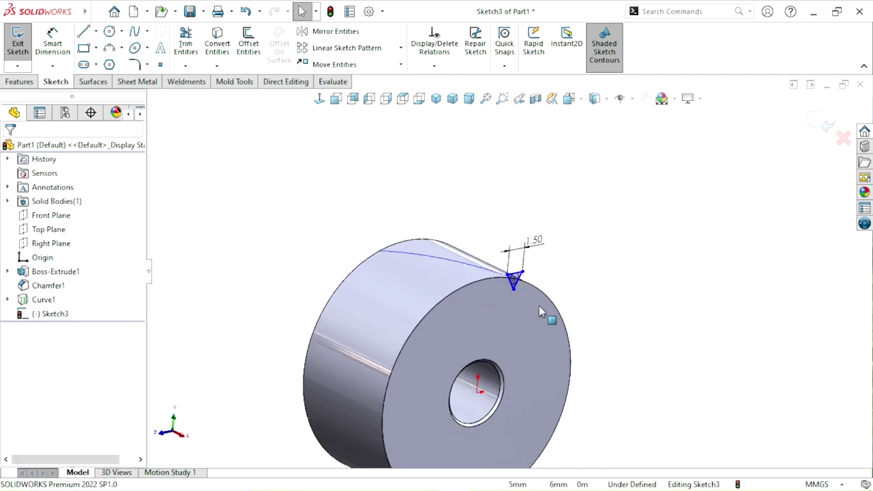
scroll(538, 306, "down", 1)
left_click(822, 121)
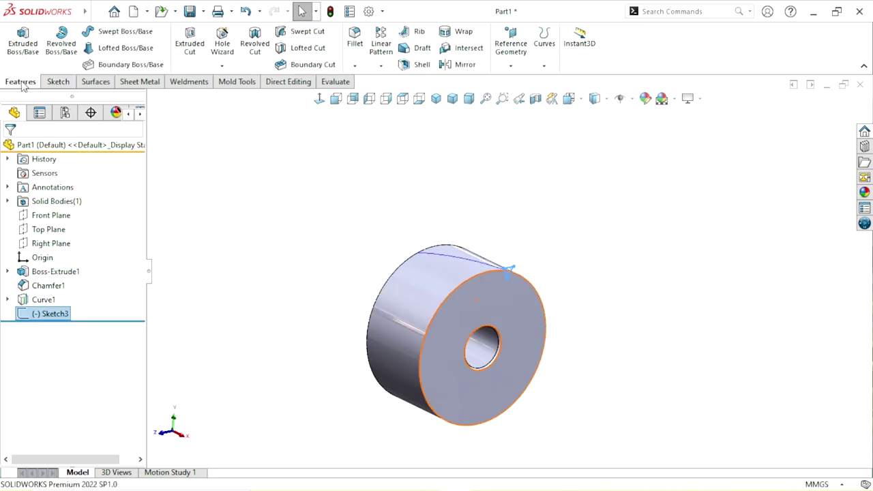
left_click(317, 36)
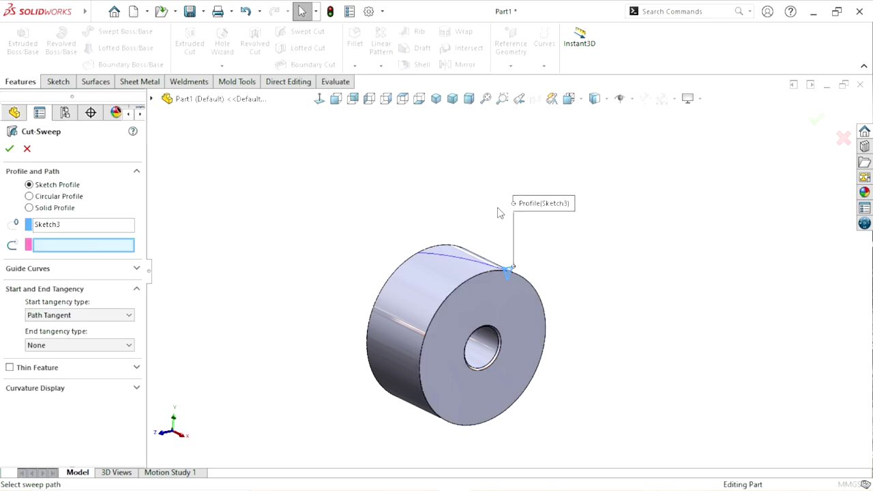
scroll(495, 310, "down", 2)
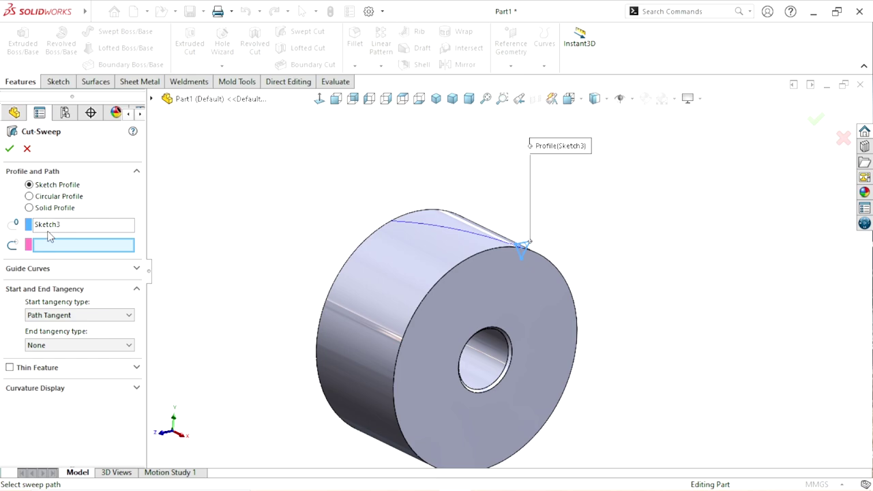
left_click(48, 252)
left_click(476, 233)
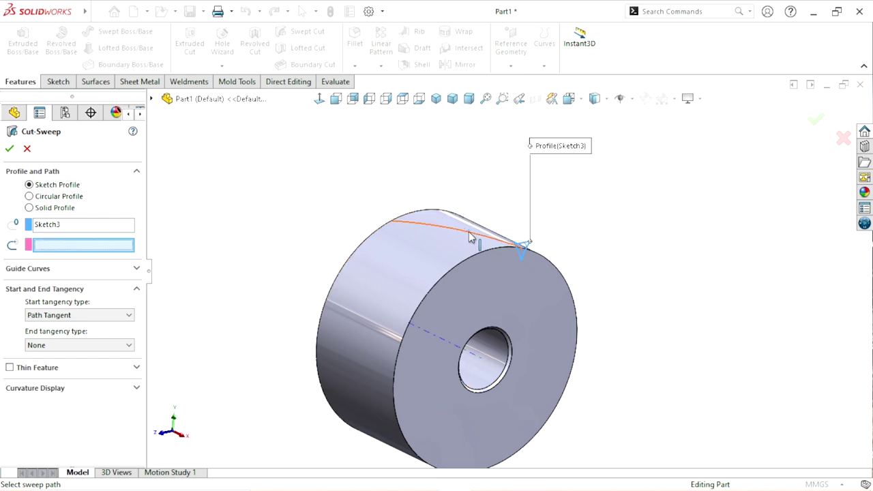
middle_click_drag(664, 257, 627, 298)
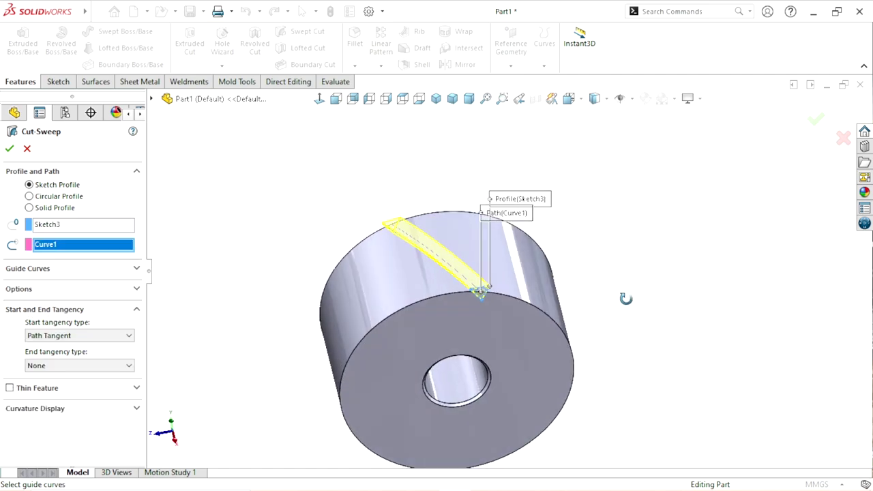
left_click(9, 149)
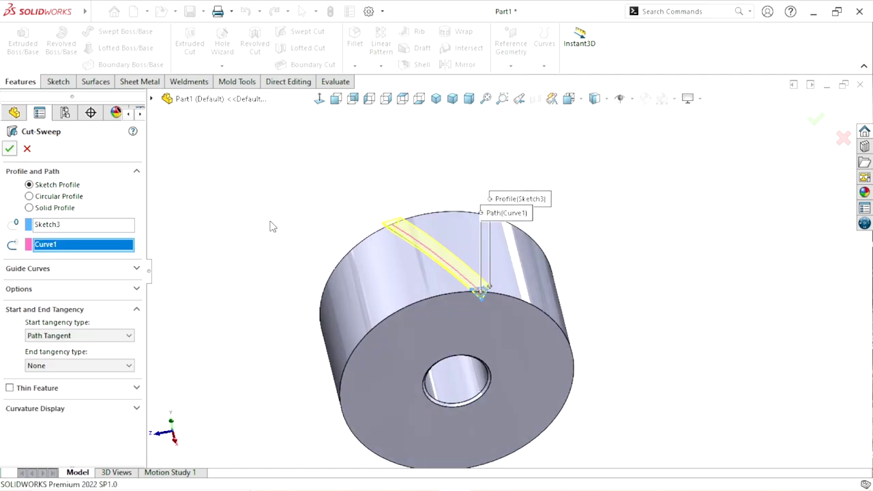
Hide the projected curve running along the swept groove.
middle_click_drag(448, 263, 493, 288)
scroll(503, 276, "up", 5)
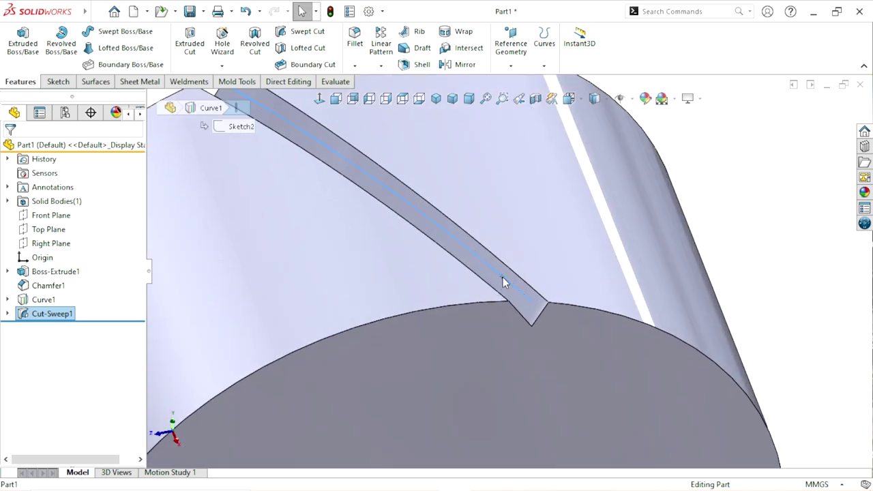
left_click(502, 276)
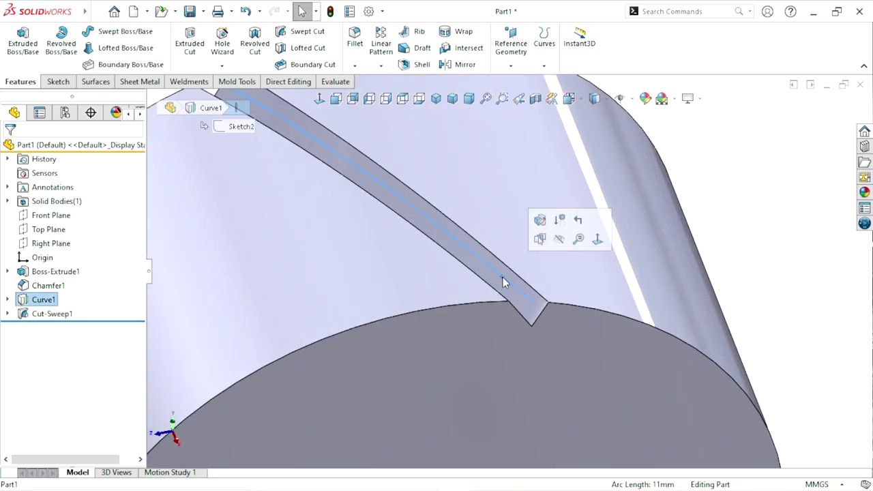
left_click(559, 239)
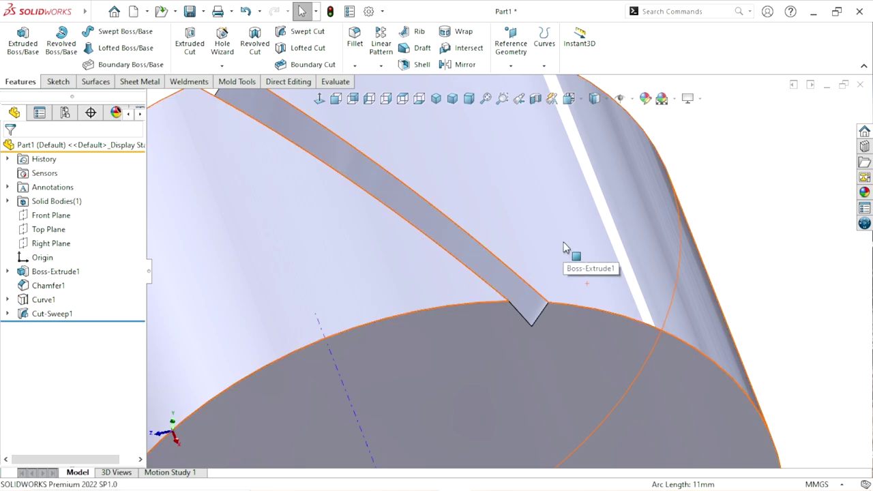
scroll(531, 293, "down", 5)
scroll(613, 302, "up", 2)
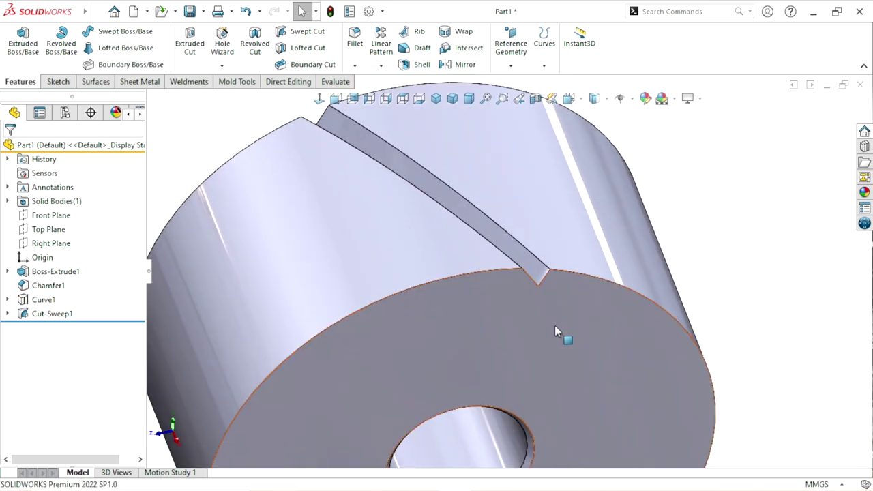
scroll(491, 333, "down", 2)
mouse_move(483, 334)
middle_mouse_down()
mouse_move(479, 351)
mouse_move(496, 331)
middle_mouse_up()
scroll(495, 330, "down", 1)
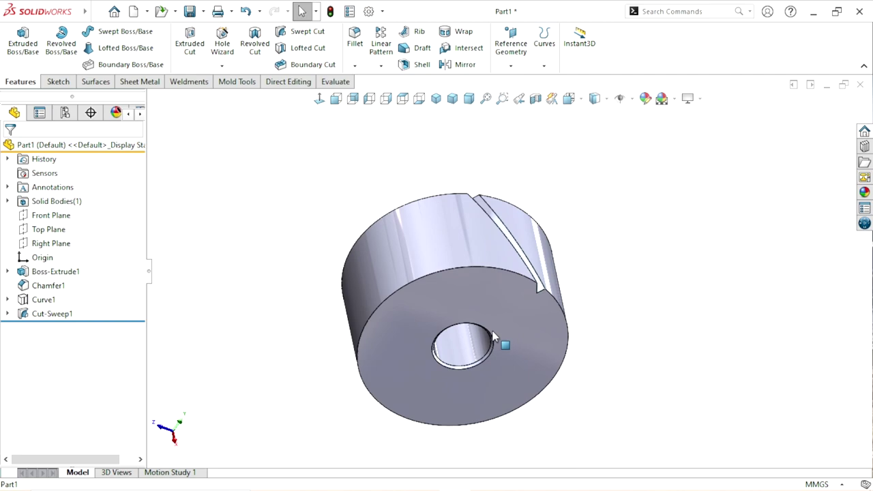
scroll(509, 368, "down", 3)
scroll(514, 349, "up", 3)
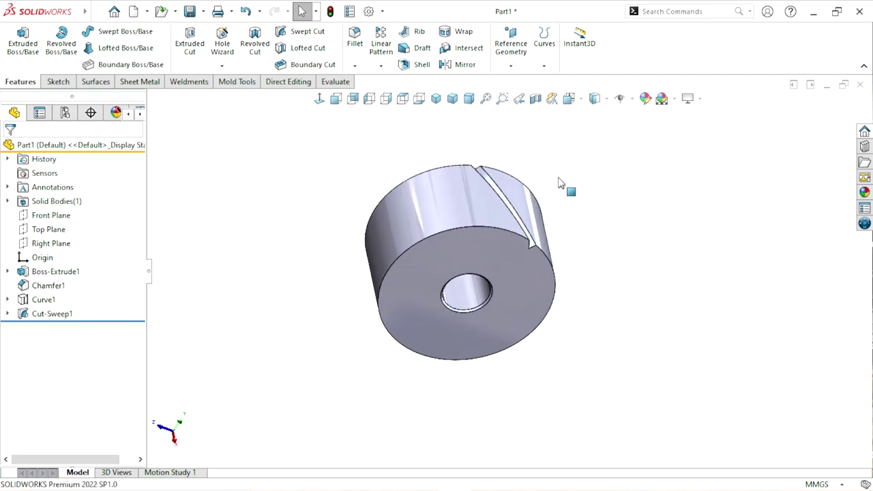
Begin a circular pattern around the part's outer cylindrical face.
left_click(381, 66)
left_click(417, 94)
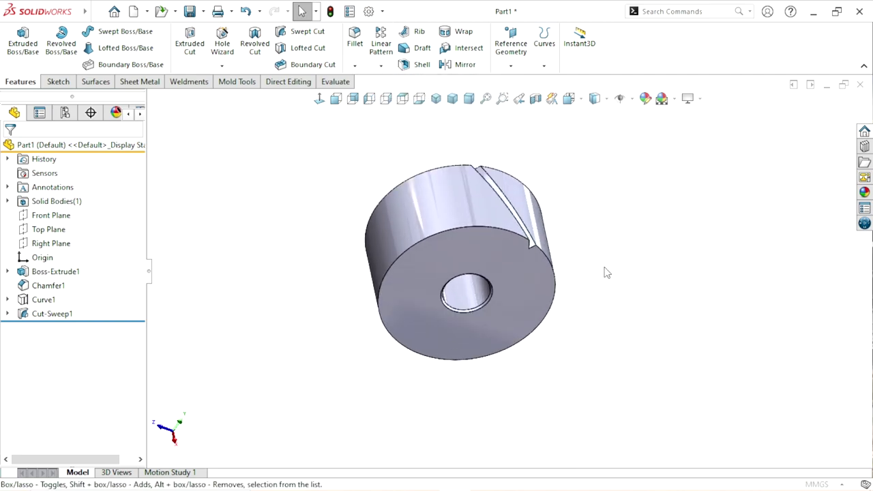
middle_click_drag(447, 300, 494, 265)
scroll(494, 266, "up", 2)
middle_click_drag(547, 259, 466, 270)
left_click(53, 192)
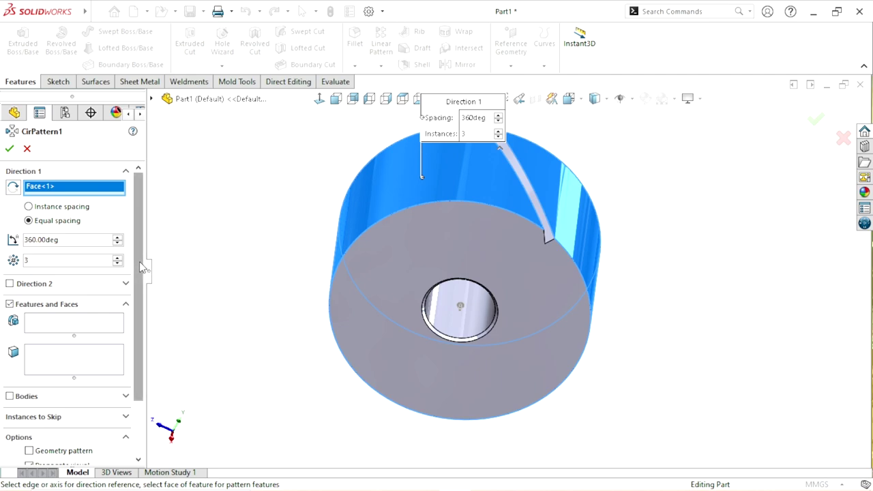
Circularly pattern the swept groove cut with 55 equally spaced instances over 360 degrees.
scroll(58, 290, "down", 1)
left_click(46, 322)
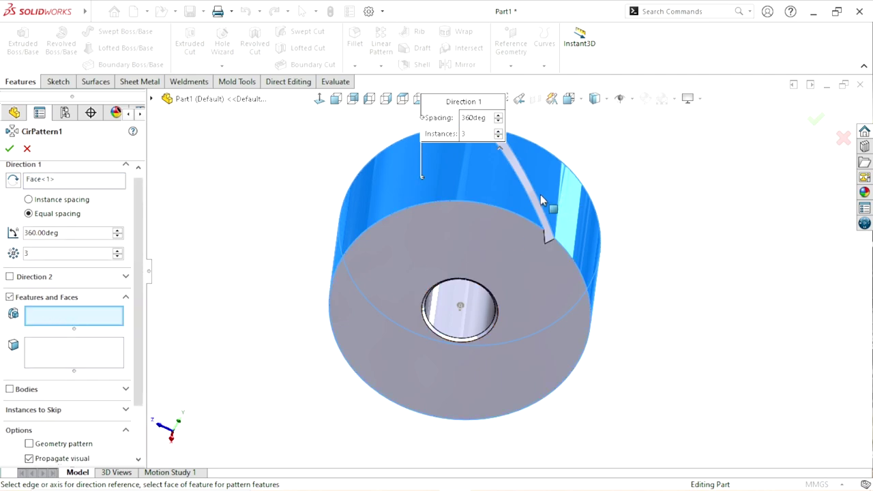
scroll(540, 195, "down", 3)
left_click(537, 258)
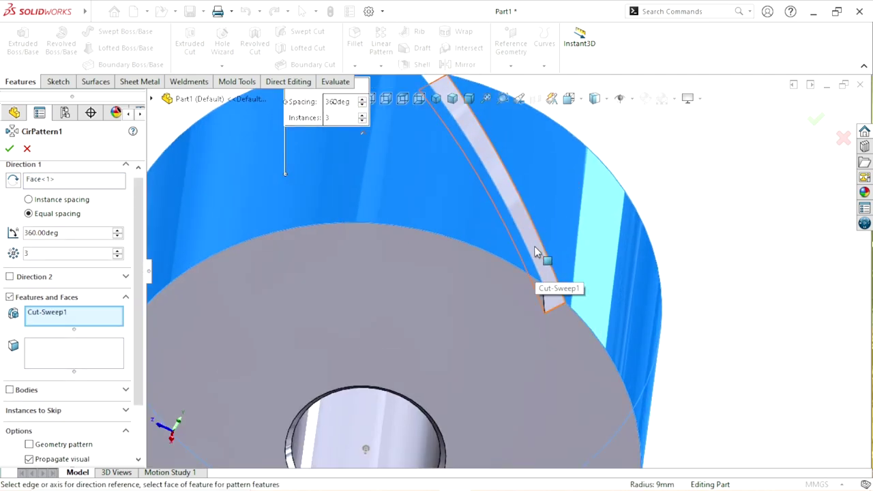
key("f")
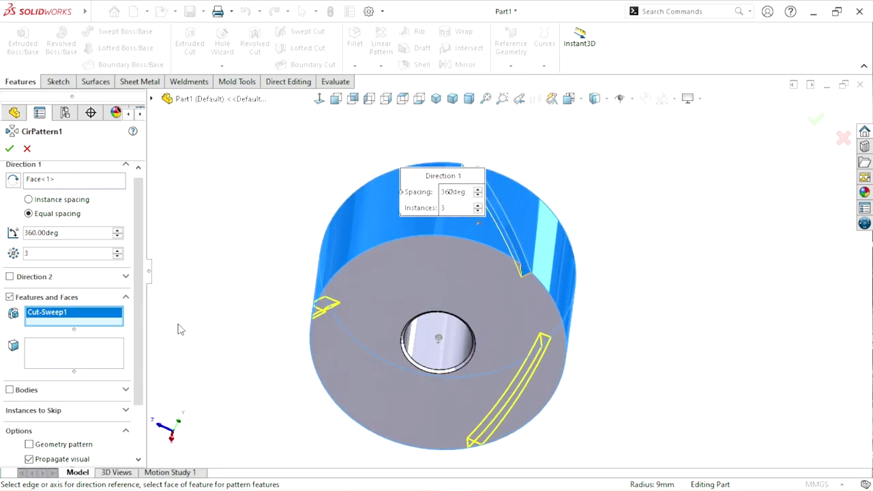
double_click(38, 254)
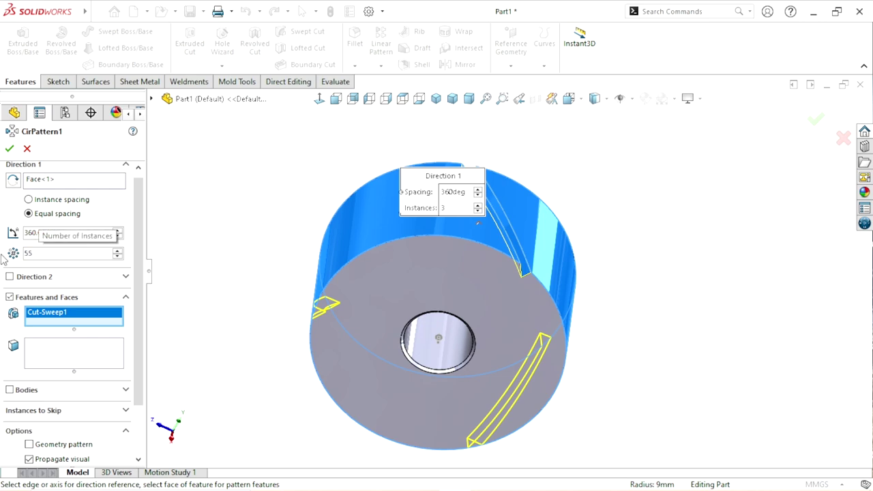
key("Return")
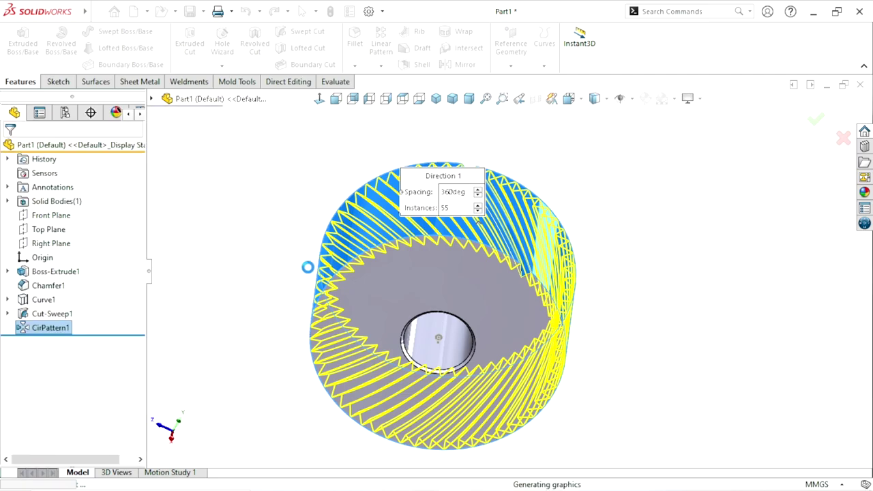
Apply the carbon steel appearance from the Metal > Steel library to the whole part.
middle_click_drag(437, 298, 701, 296)
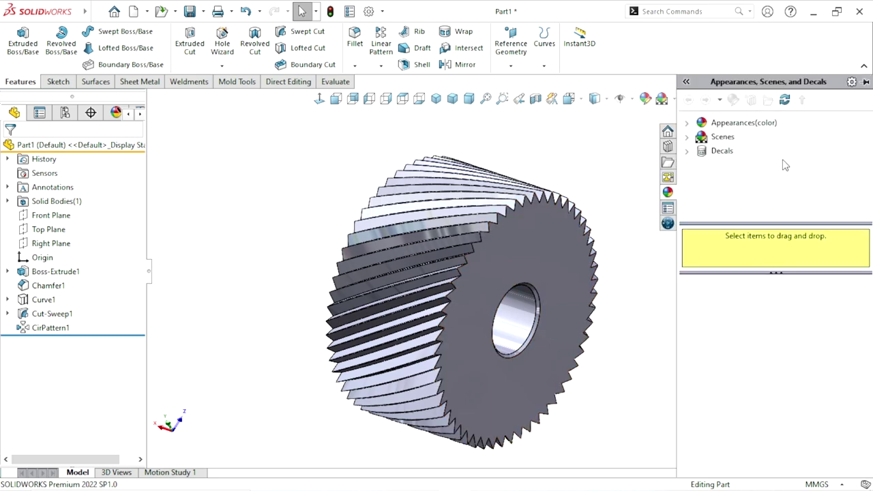
left_click(750, 123)
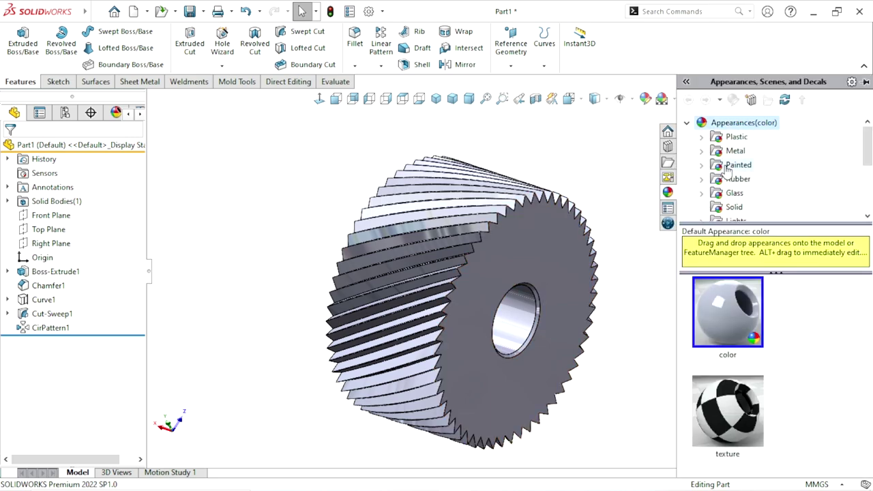
left_click(734, 152)
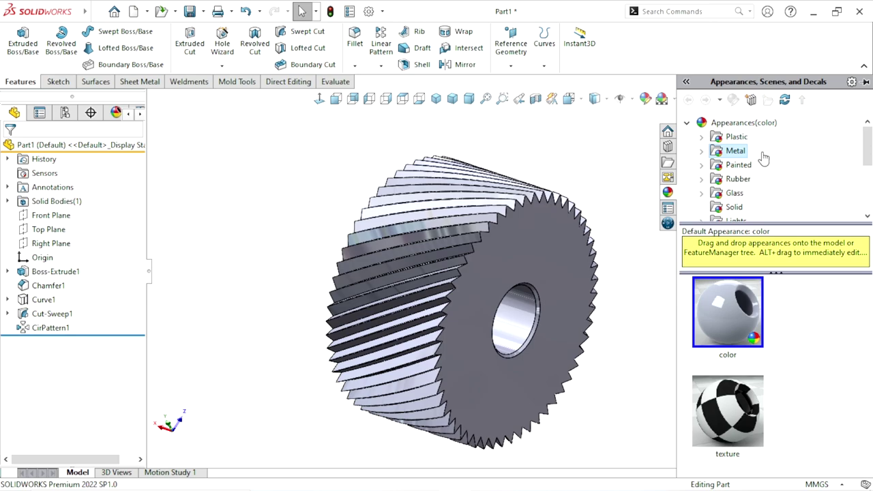
double_click(740, 152)
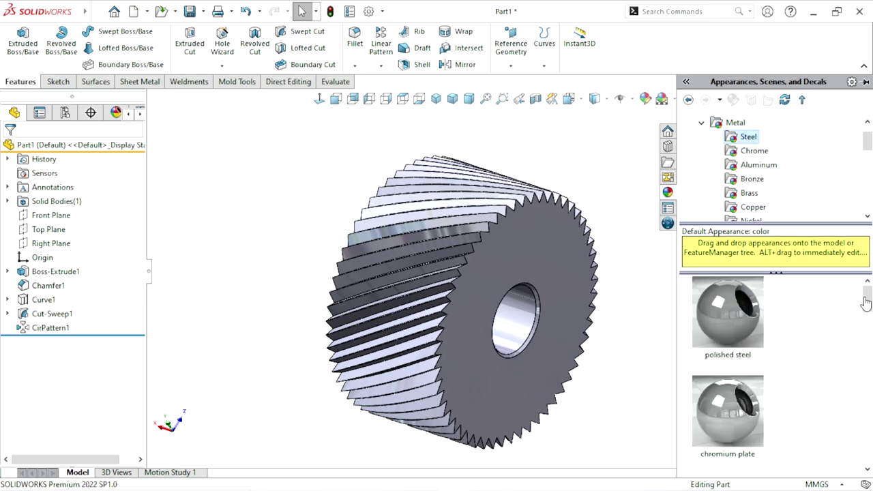
left_click(865, 396)
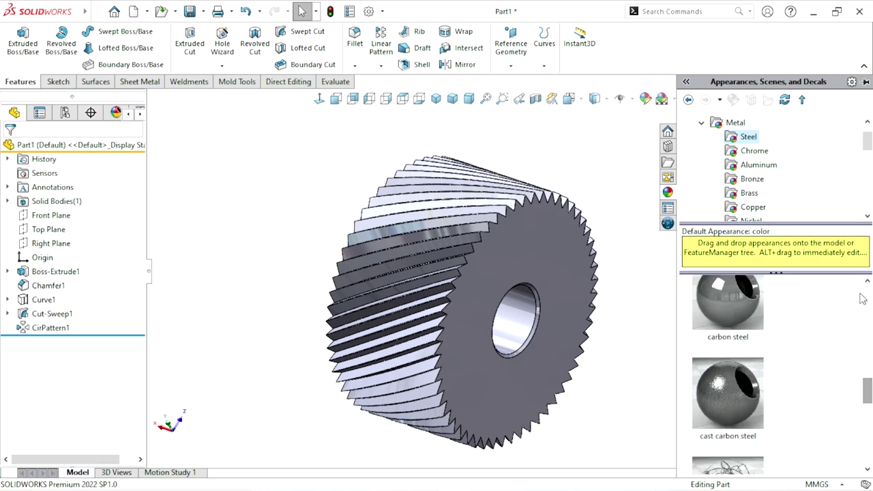
scroll(868, 395, "up", 2)
left_click(737, 398)
double_click(733, 396)
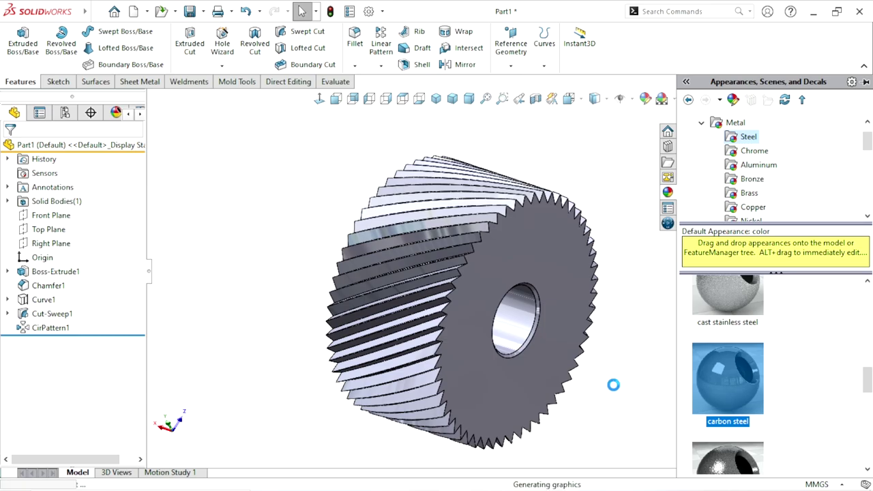
middle_click_drag(653, 393, 680, 386)
key("Escape")
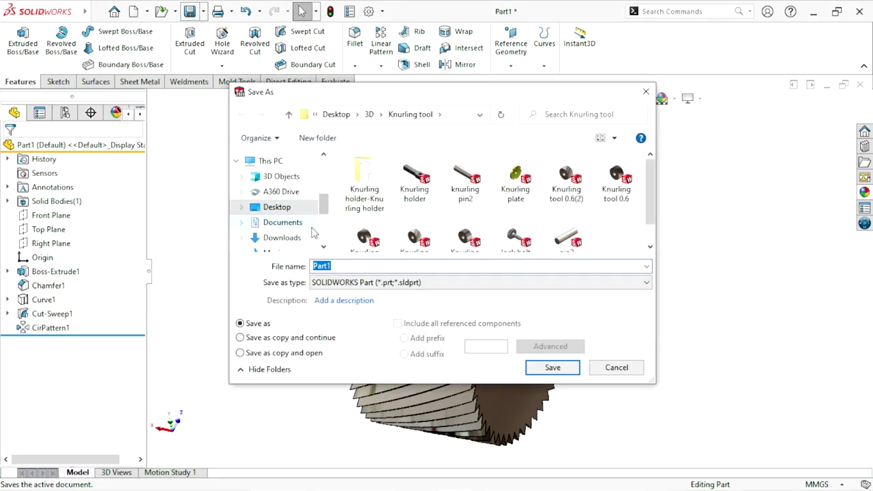
Save the part as Part3 in the Knurling folder on the Desktop.
scroll(327, 211, "up", 3)
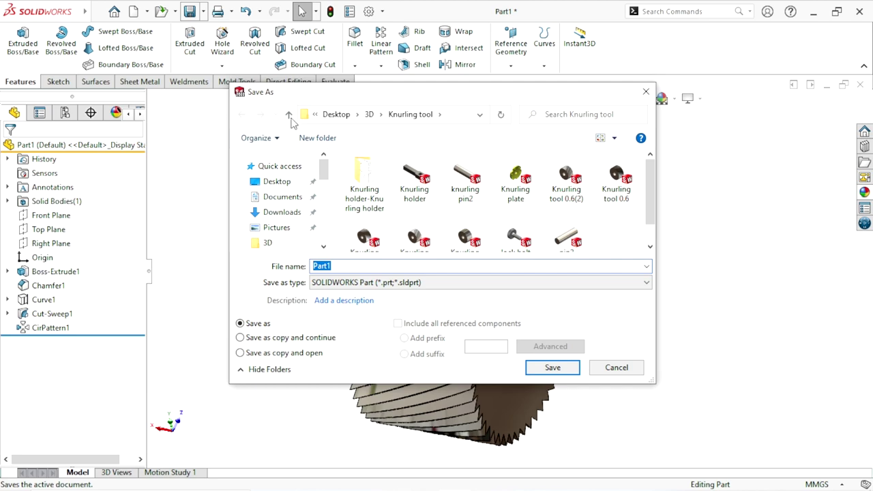
left_click(271, 182)
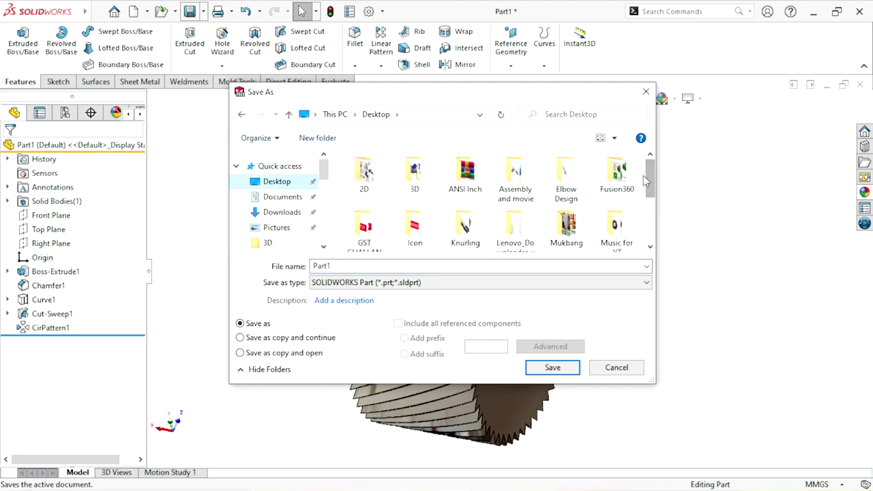
scroll(526, 189, "down", 5)
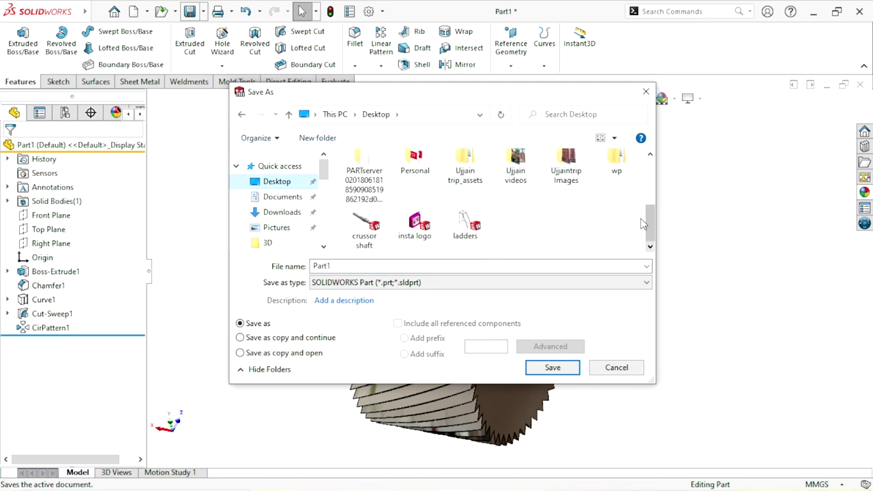
scroll(513, 220, "up", 3)
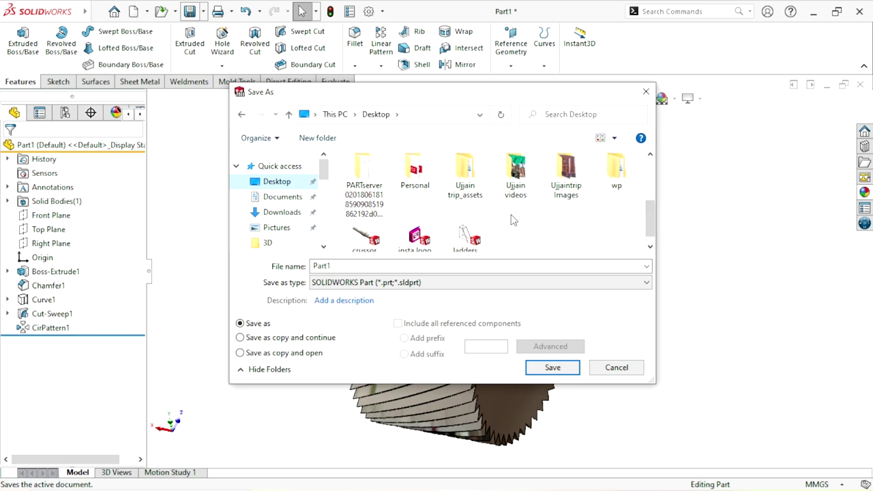
left_click(472, 188)
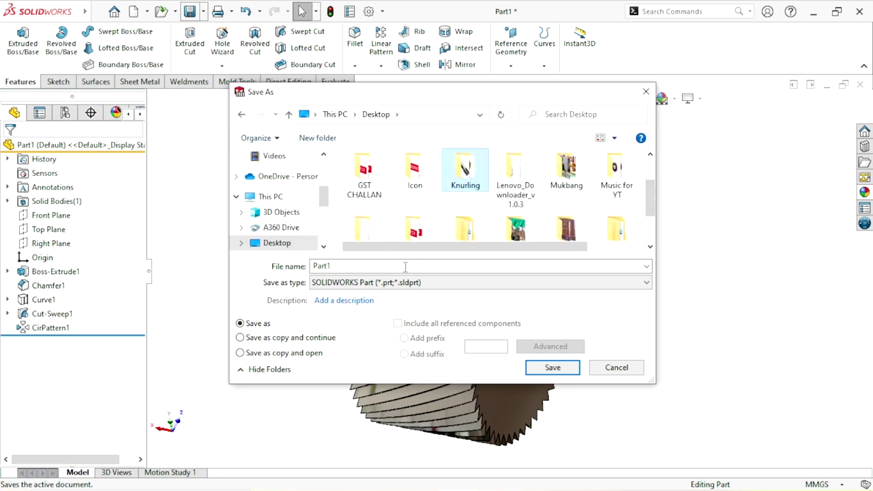
left_click(338, 267)
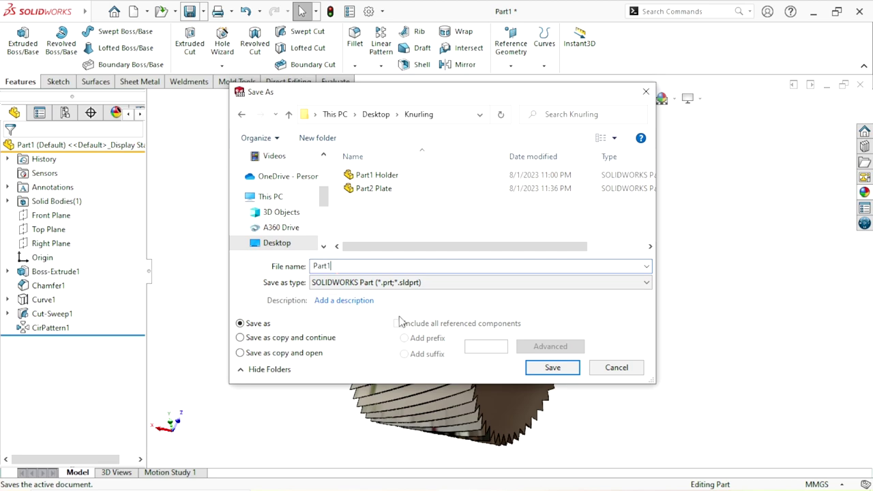
key("BackSpace")
type("3")
left_click(352, 267)
left_click(552, 369)
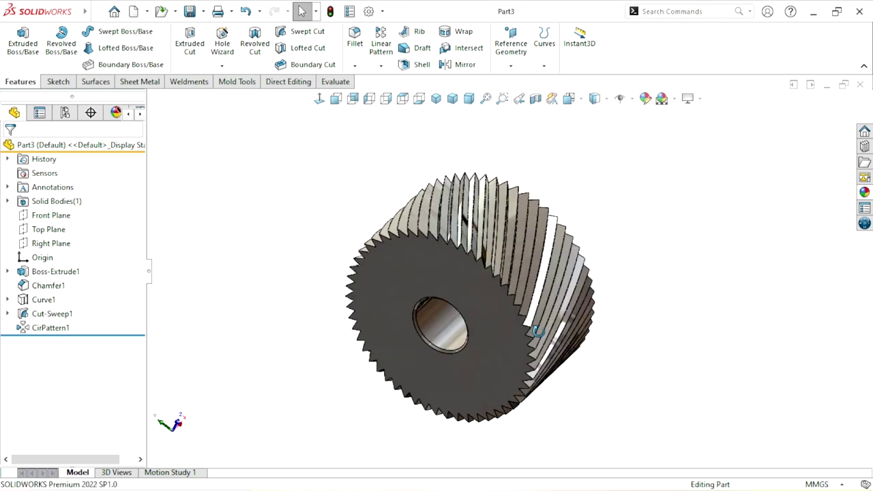
key("f")
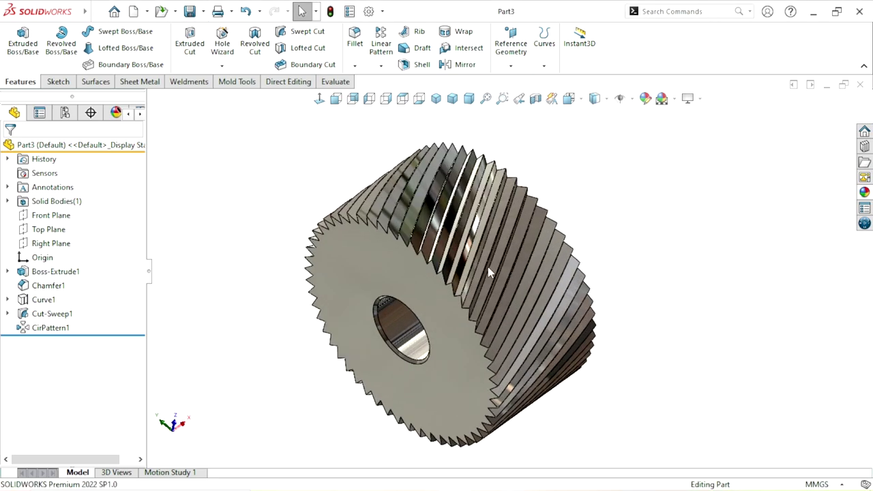
left_click(436, 98)
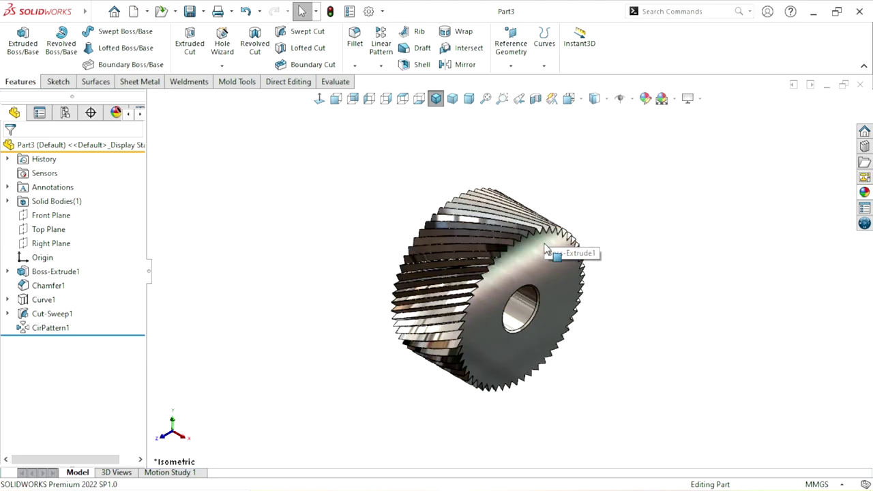
scroll(563, 293, "up", 1)
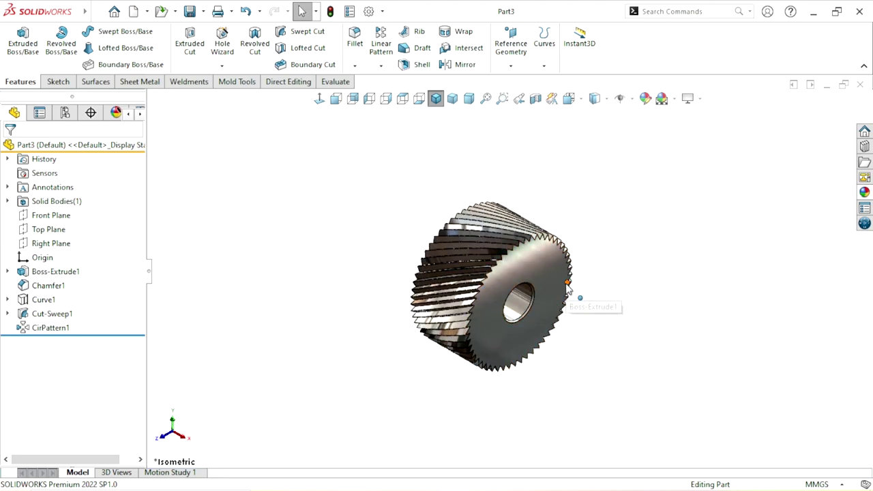
key("ctrl+z")
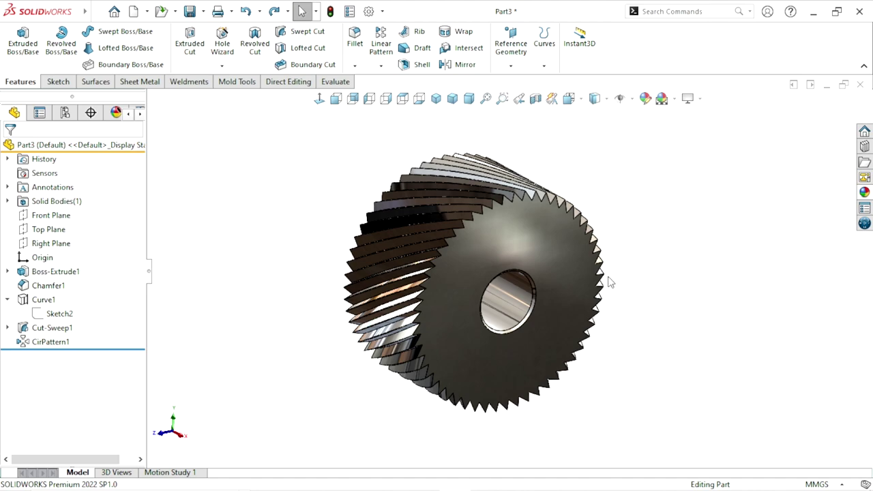
Edit the sketch of the projected curve and delete the angle dimension between its slanted line and the centreline.
left_click(8, 300)
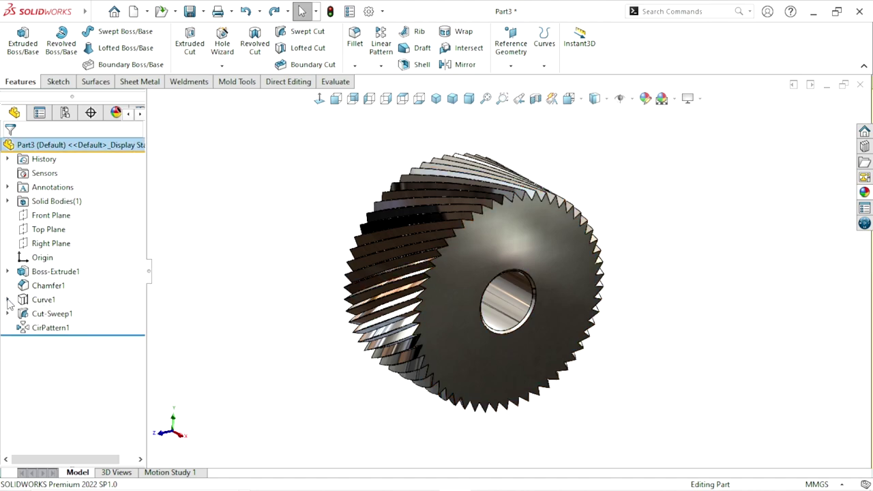
left_click(7, 300)
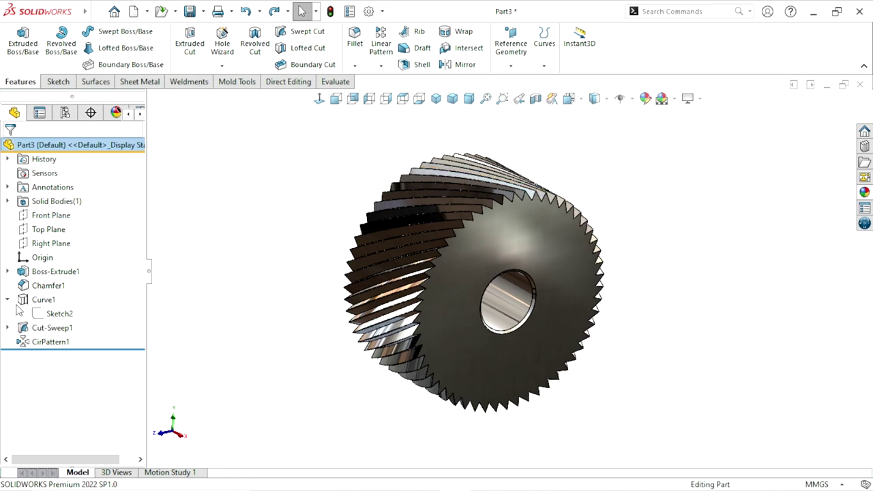
left_click(59, 315)
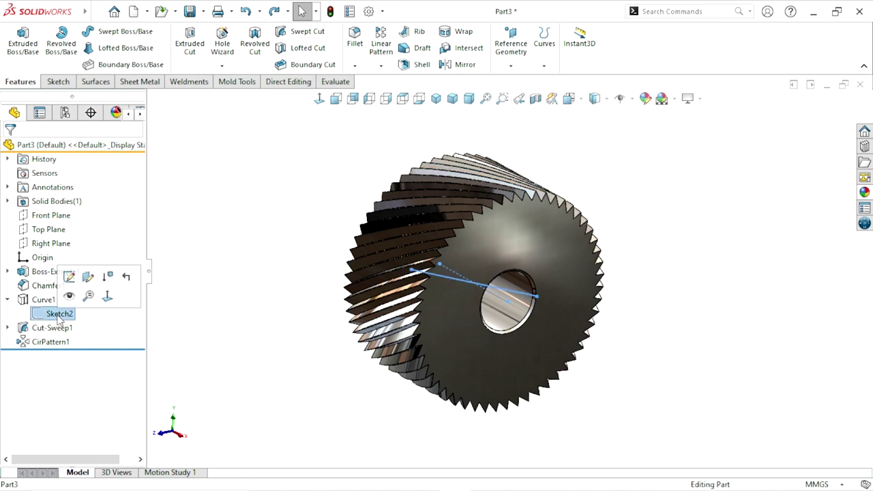
left_click(71, 279)
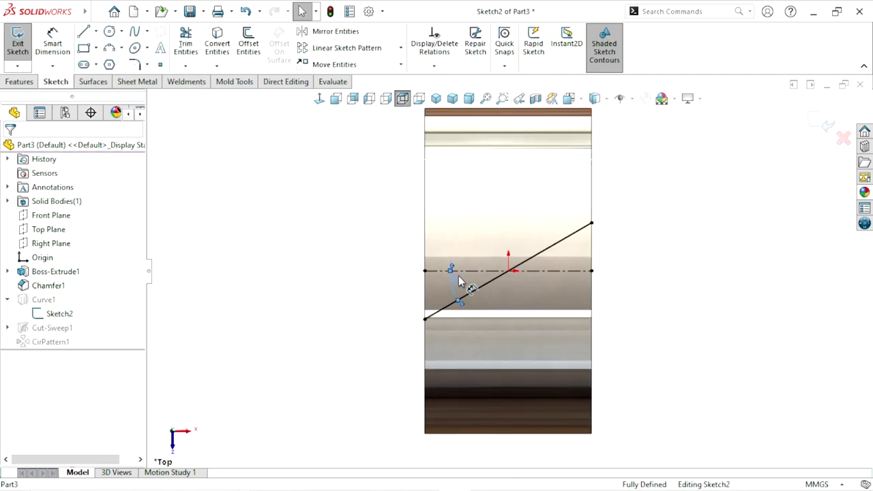
left_click(458, 283)
key("Delete")
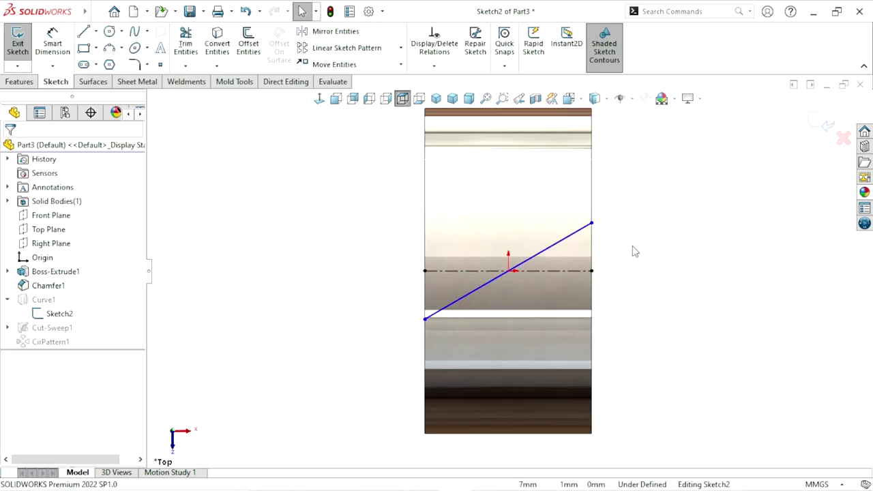
Reverse the line's slant about the origin, placing its endpoint on the part's edge about 2 mm below the centreline.
left_click_drag(592, 225, 586, 310)
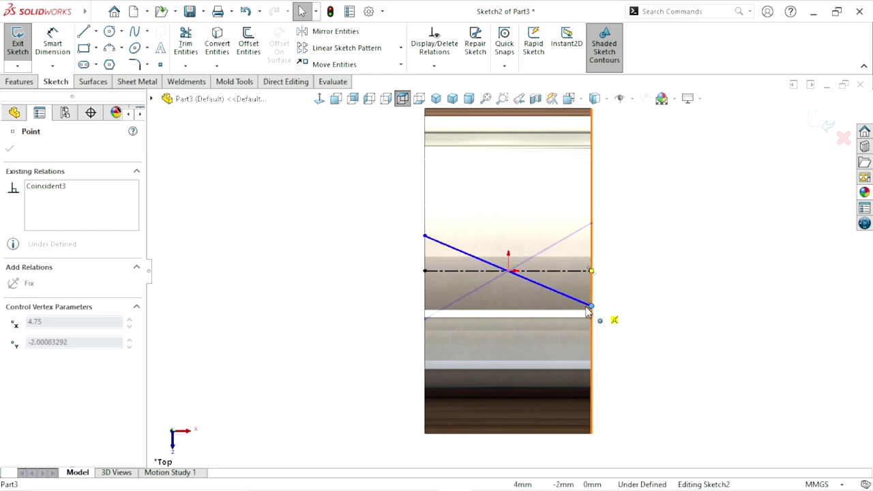
left_click(627, 319)
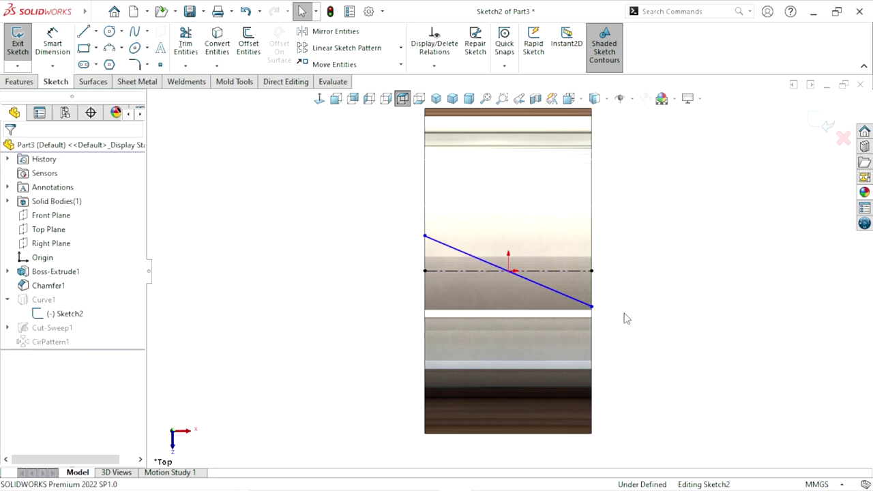
left_click(603, 310)
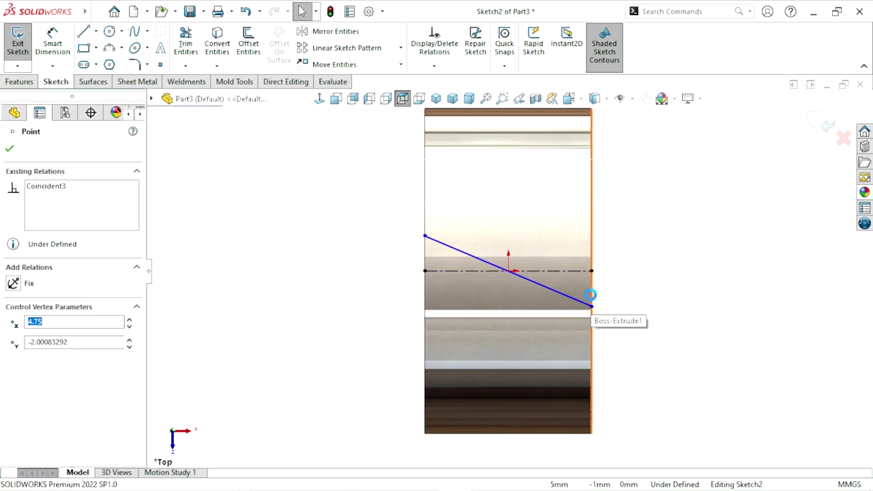
left_click(662, 287)
Dimension the angle between the slanted line and the centreline at 30° and exit the sketch.
left_click(70, 53)
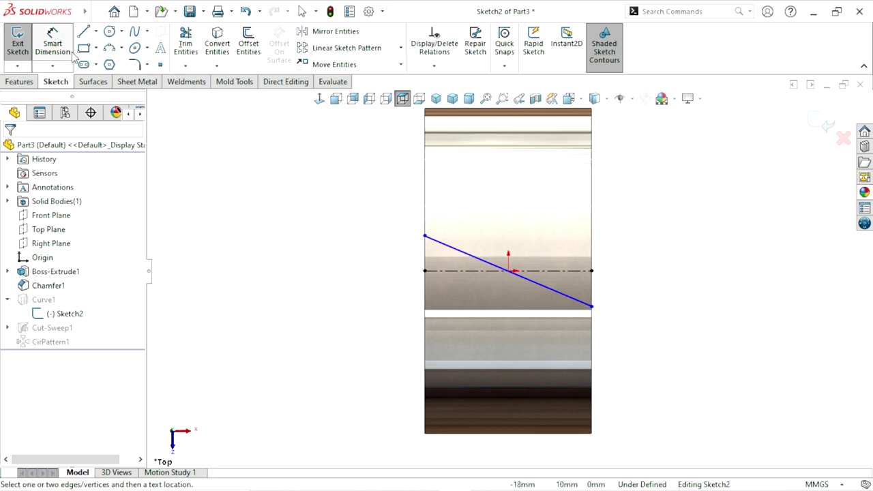
left_click(447, 247)
left_click(443, 272)
left_click(394, 261)
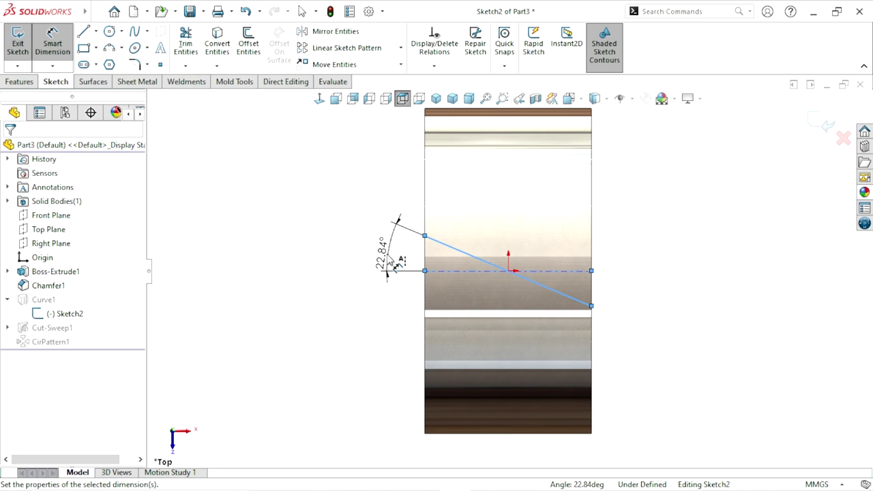
type("30")
key("Return")
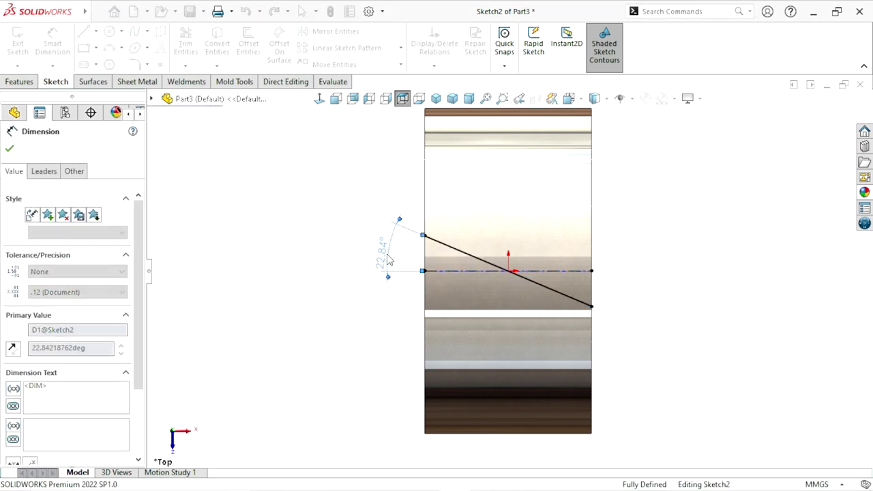
key("Escape")
left_click(825, 123)
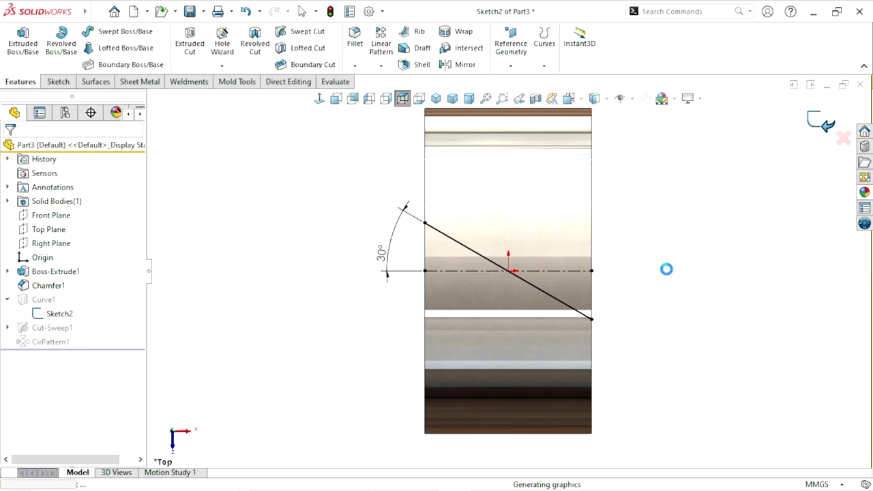
Save the part with the reversed grooves under the new name Part4 in the Knurling folder.
middle_click_drag(641, 277, 473, 236)
scroll(466, 235, "down", 2)
scroll(508, 283, "up", 3)
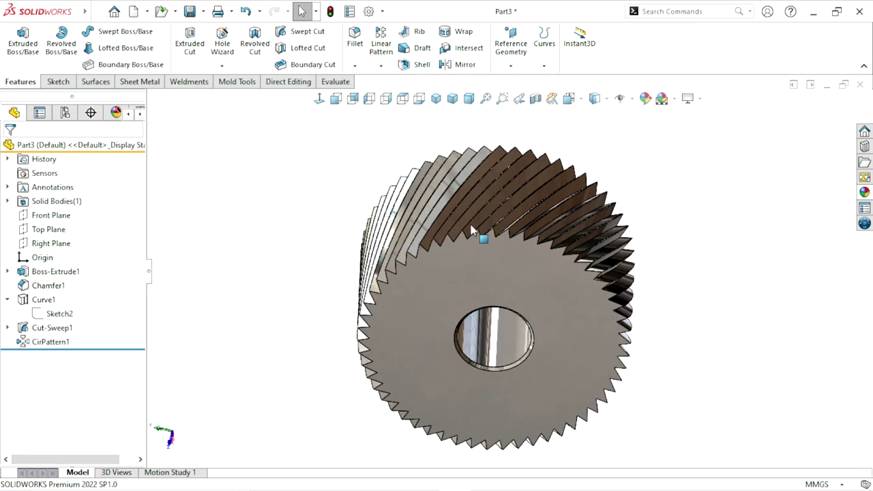
middle_click_drag(717, 242, 648, 250)
scroll(661, 262, "up", 2)
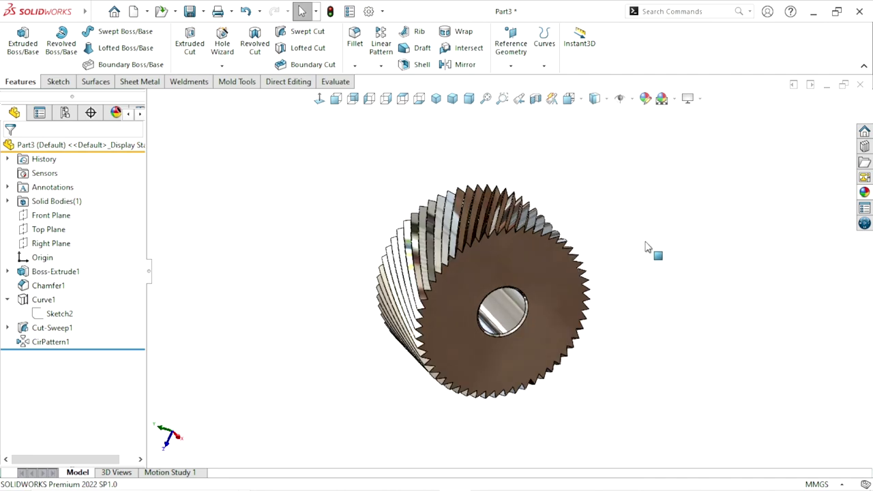
left_click(205, 12)
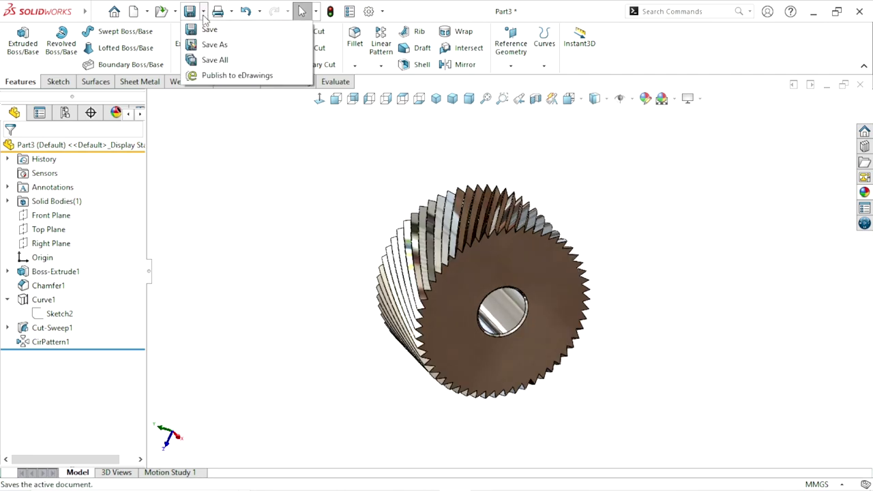
left_click(204, 14)
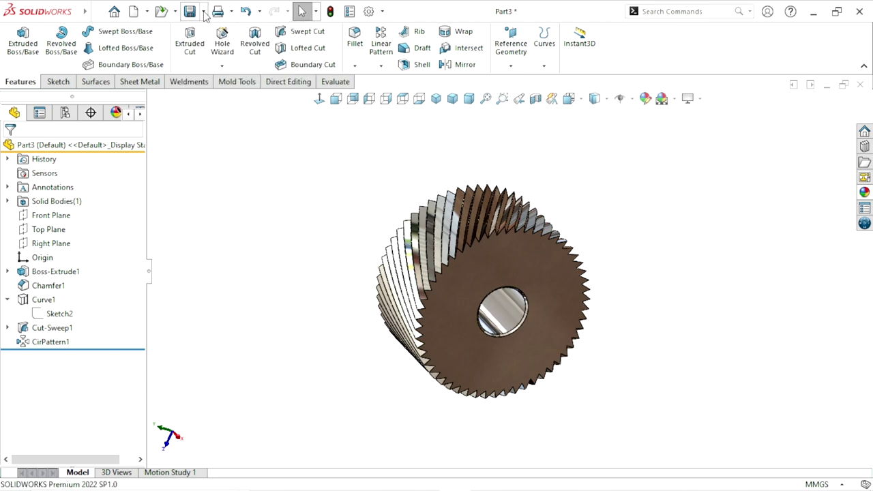
left_click(204, 12)
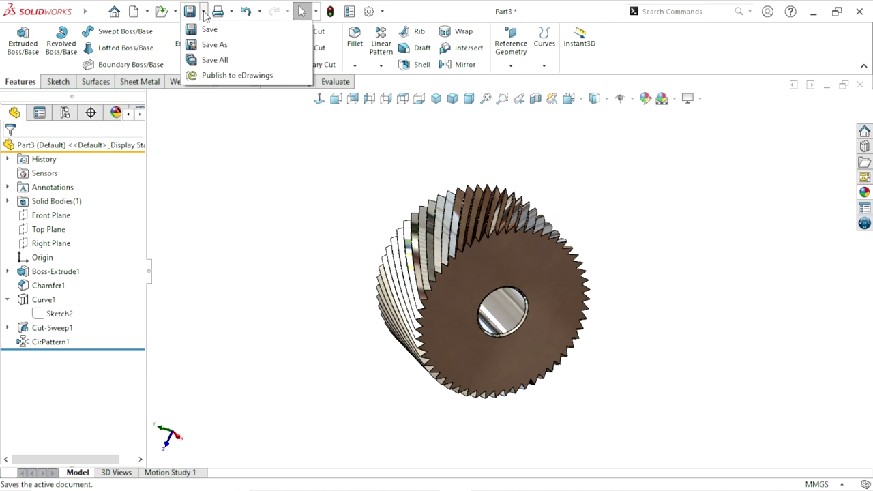
left_click(213, 45)
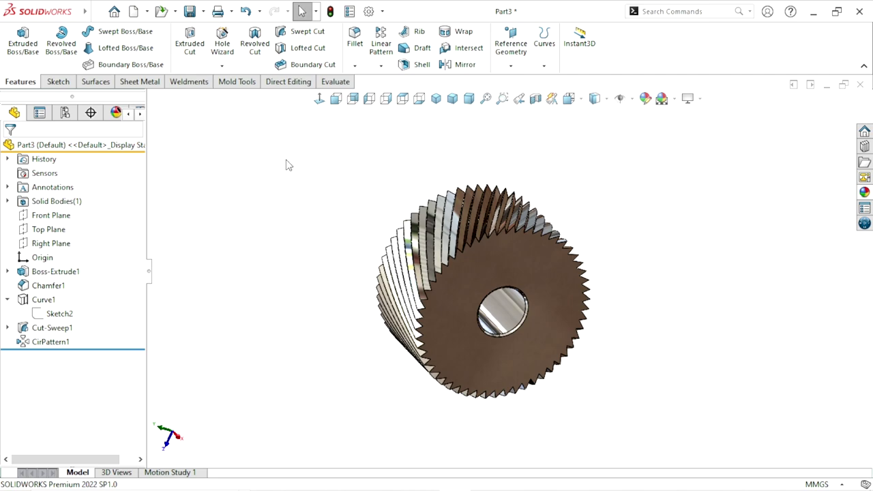
left_click(336, 266)
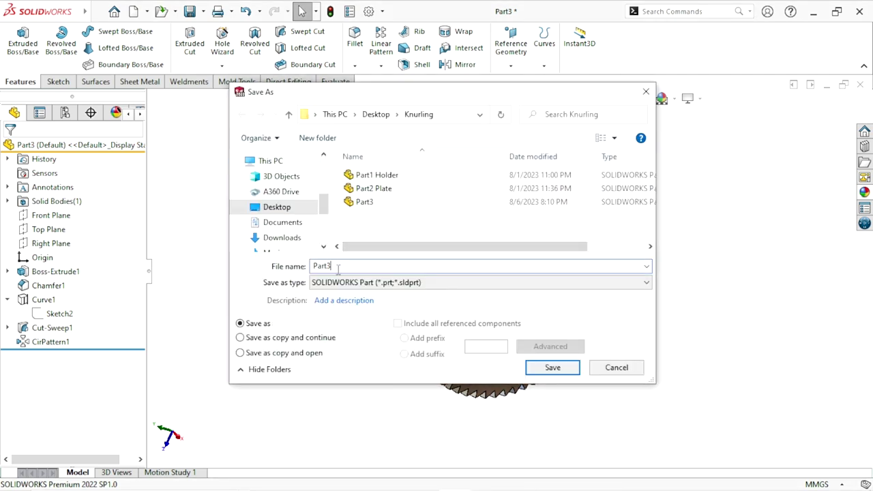
key("BackSpace")
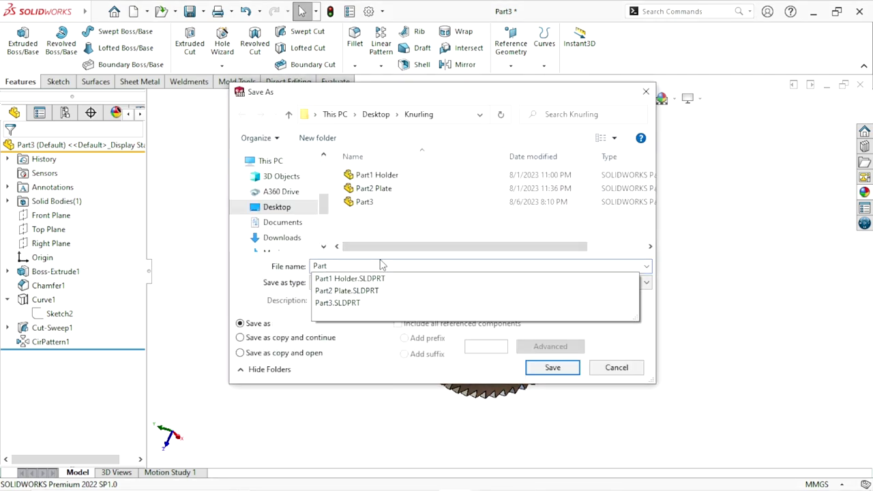
type("4")
left_click(547, 367)
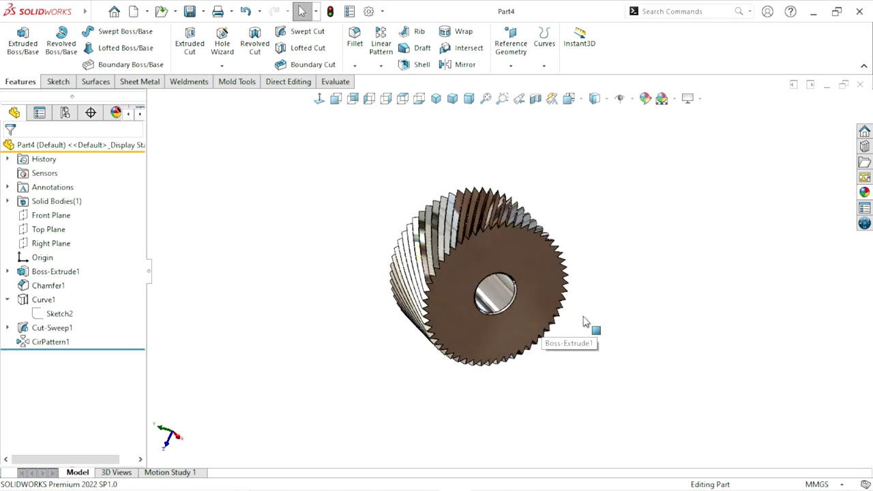
Delete the circular pattern of grooves, leaving only the original swept cut.
scroll(553, 311, "down", 2)
scroll(643, 318, "up", 1)
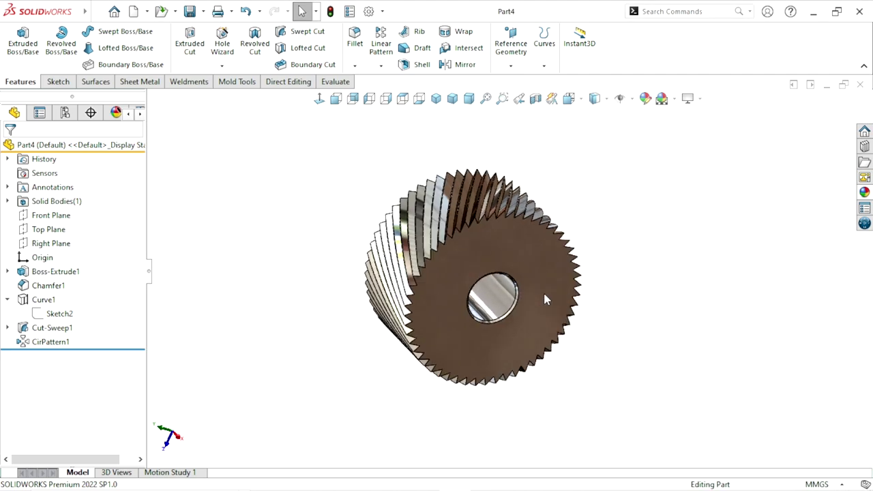
scroll(647, 307, "down", 1)
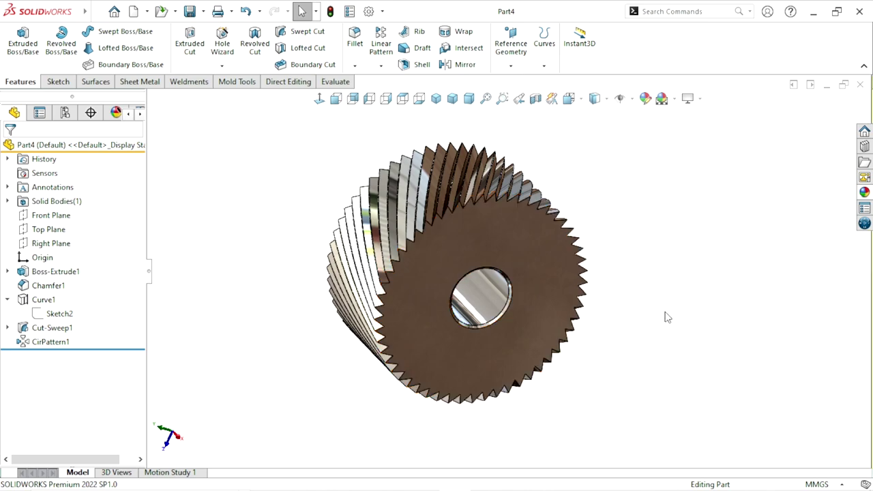
middle_click_drag(667, 317, 716, 340)
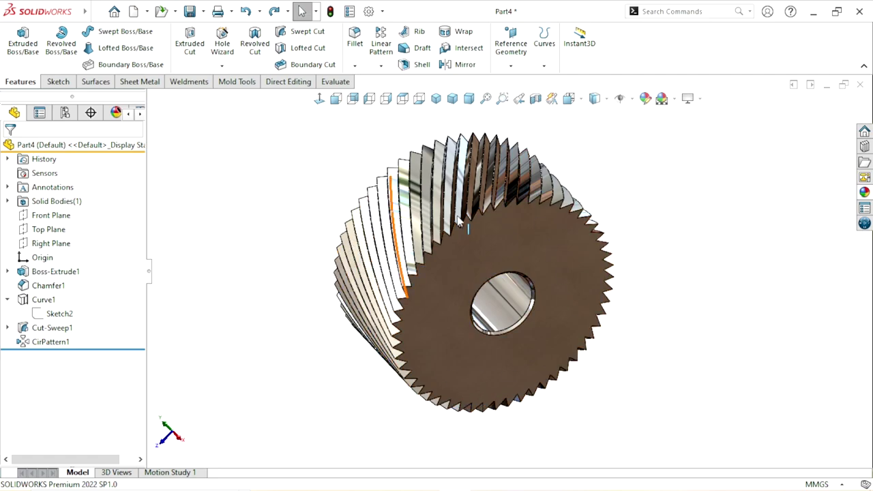
left_click(45, 342)
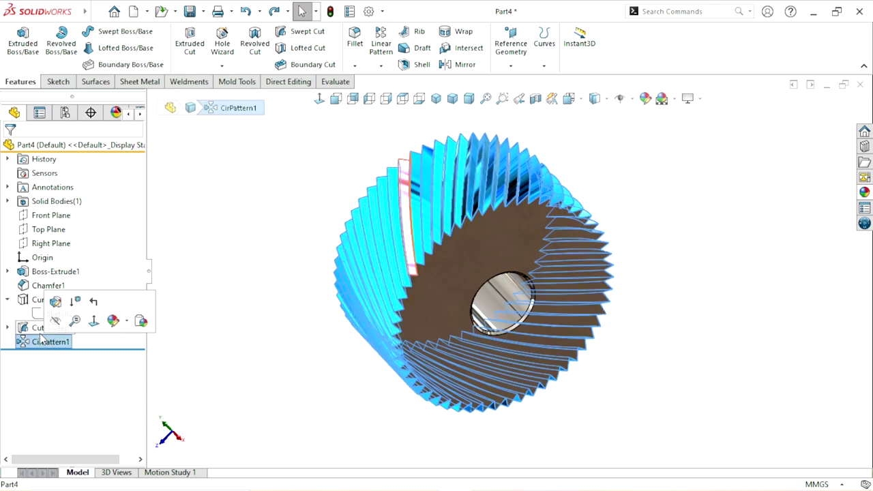
key("Delete")
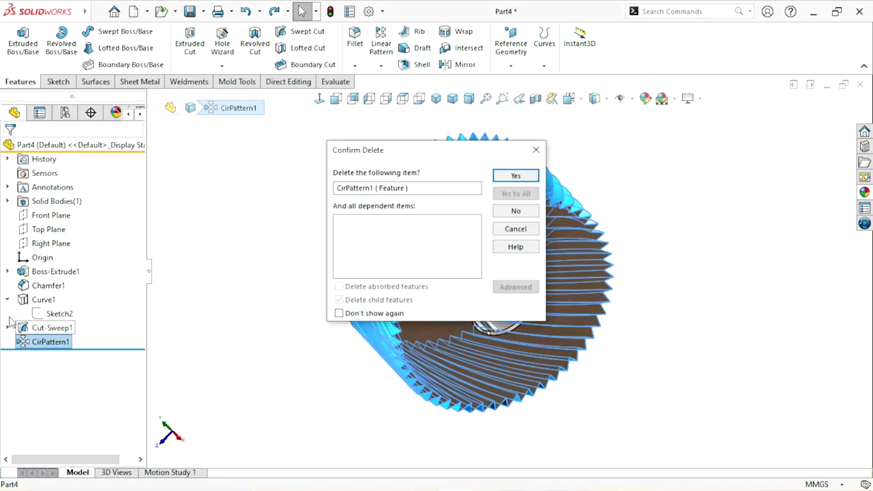
left_click(525, 178)
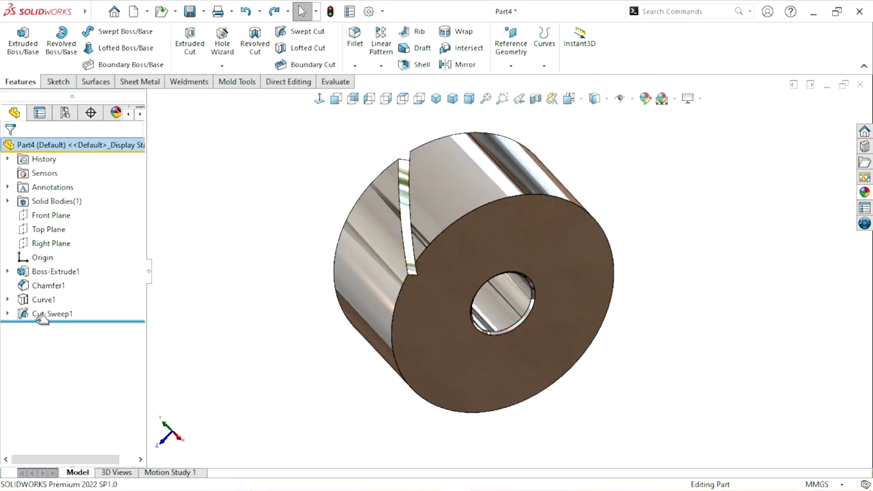
Edit the swept cut's triangular profile sketch and set the triangle's side length to 0.6 mm.
left_click(8, 313)
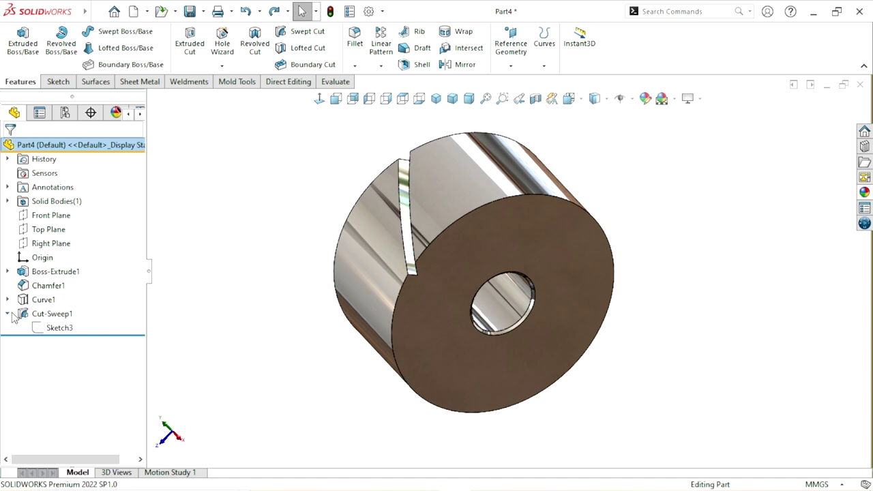
left_click(58, 328)
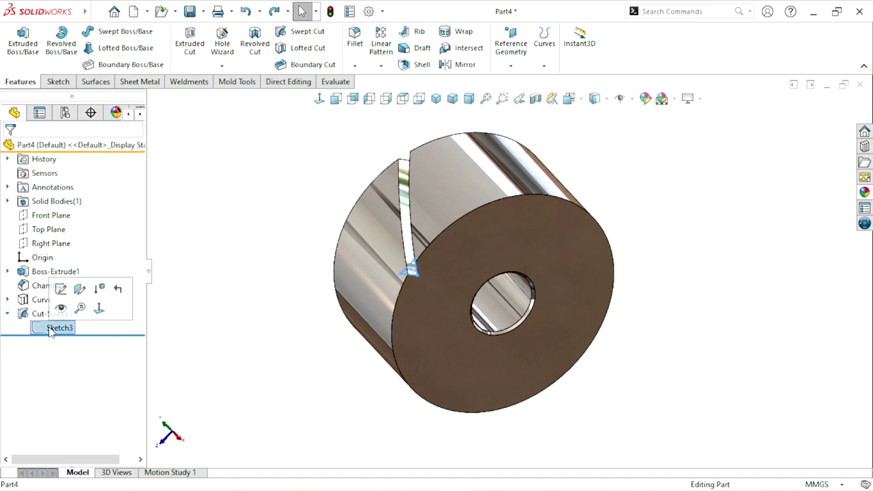
left_click(61, 289)
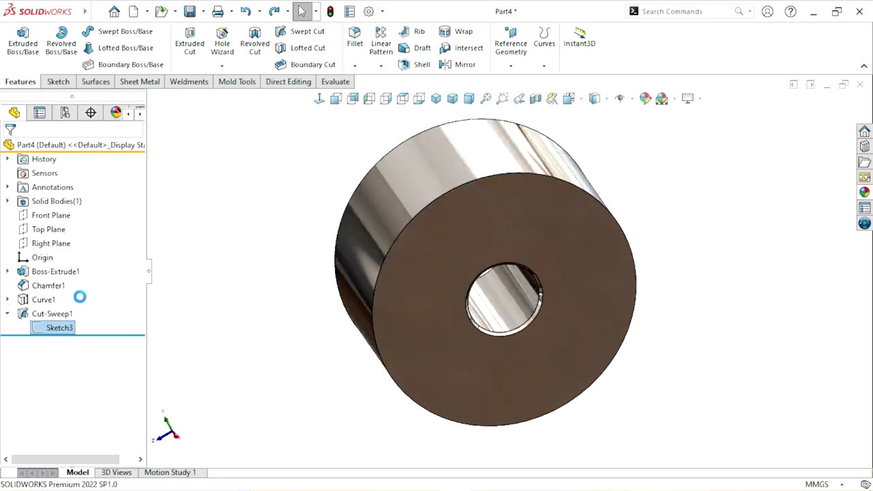
scroll(526, 187, "up", 1)
scroll(497, 208, "down", 3)
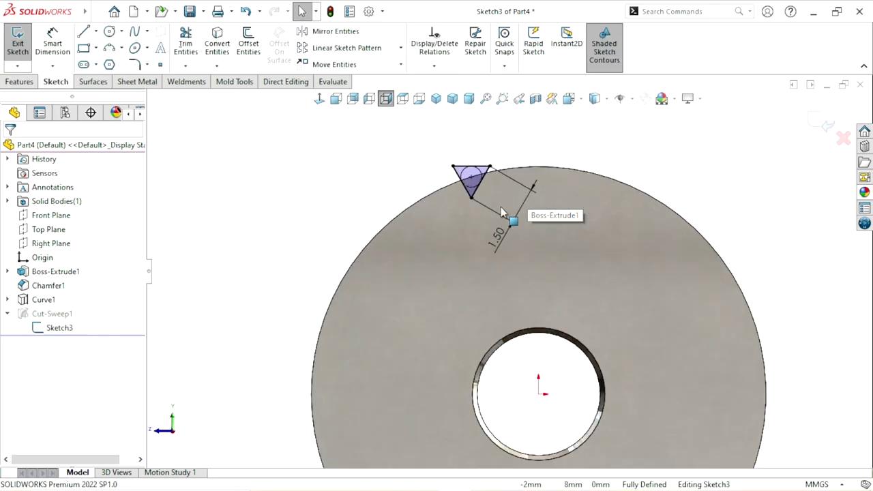
double_click(502, 235)
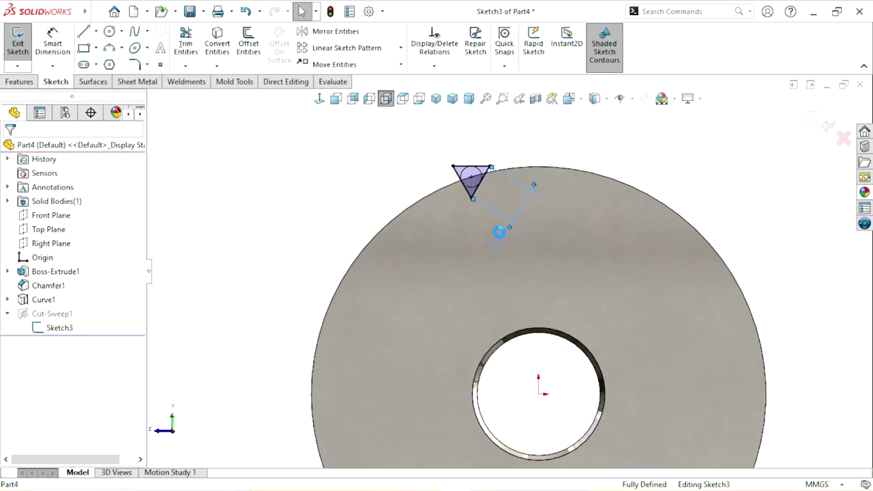
type("0.6")
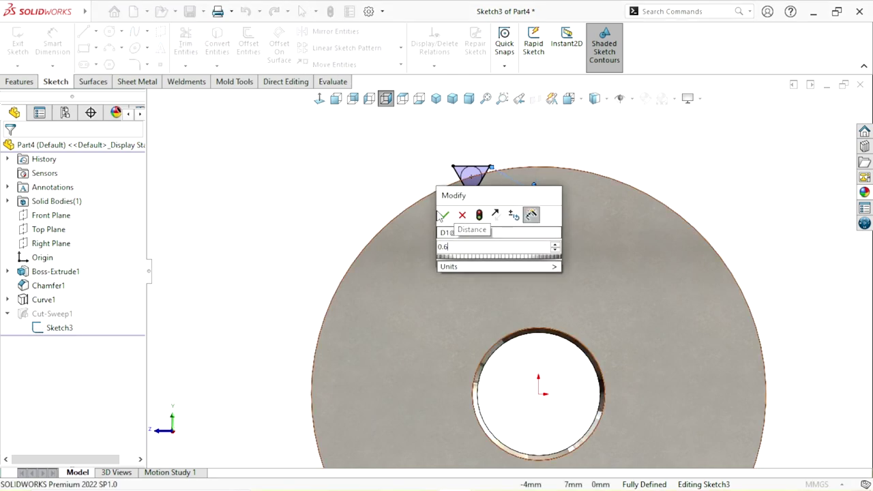
left_click(442, 215)
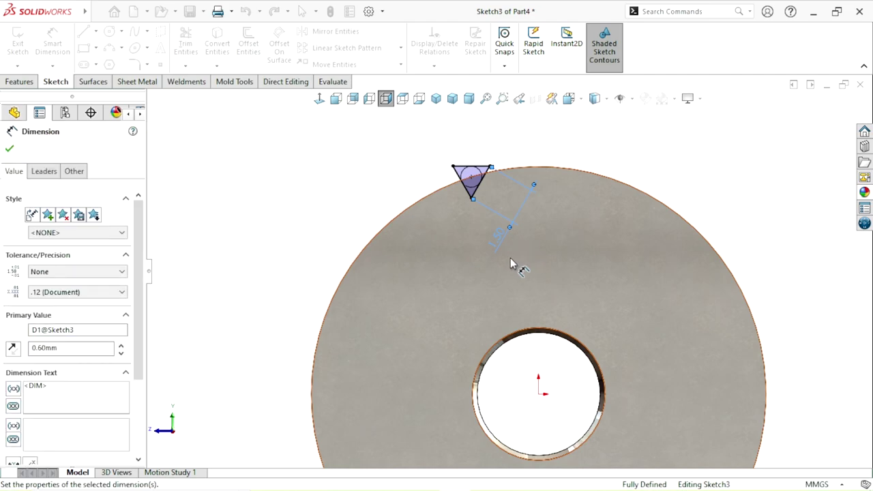
Move the triangle's side dimension outside the wheel's outline and exit the profile sketch.
scroll(477, 259, "down", 3)
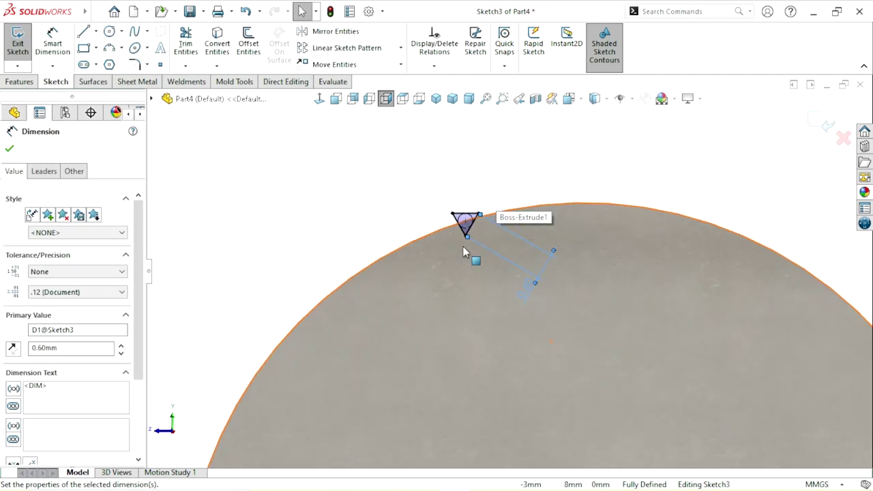
scroll(463, 252, "down", 2)
left_click_drag(596, 330, 406, 199)
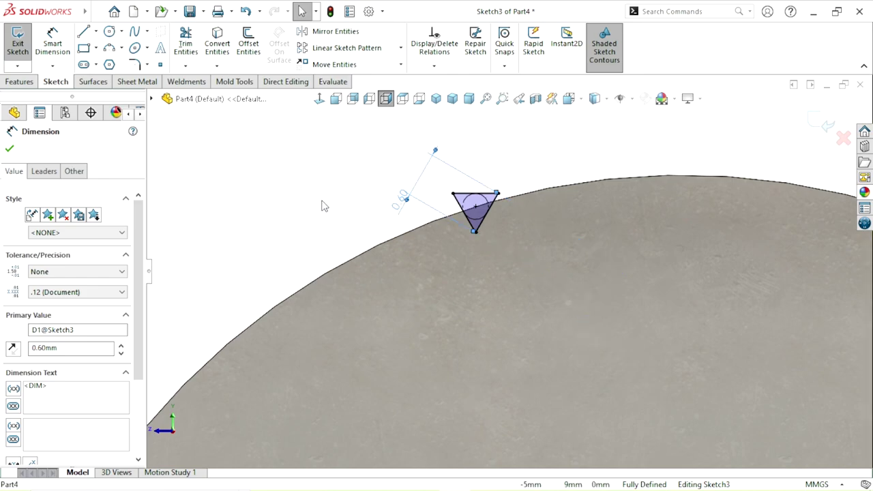
left_click(336, 206)
scroll(553, 319, "up", 6)
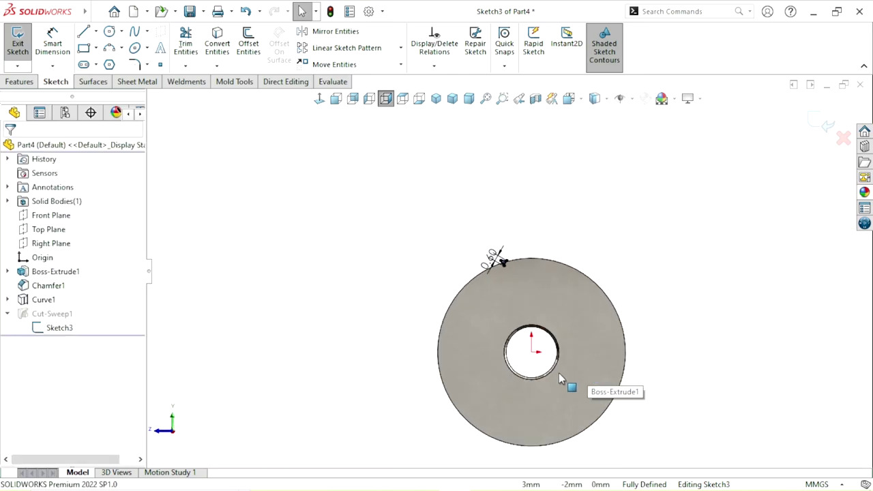
scroll(565, 355, "down", 3)
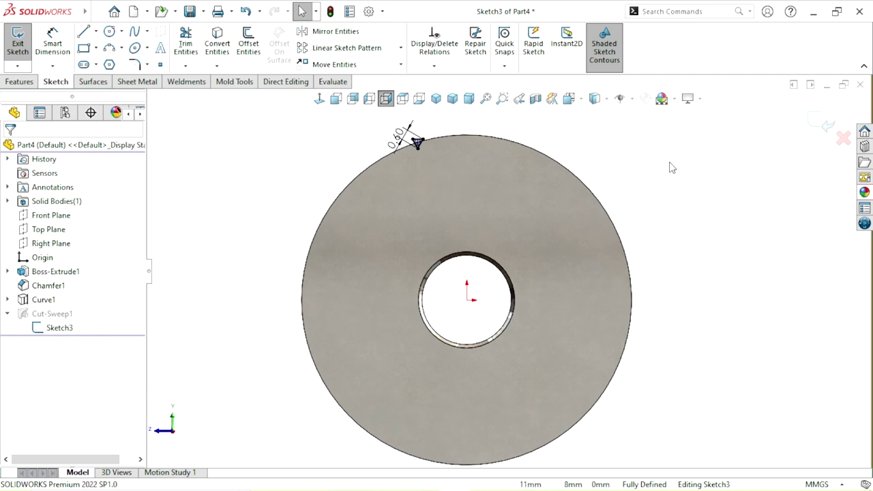
left_click(823, 124)
Start a circular pattern with the wheel's outer cylindrical face as the rotation reference.
mouse_move(709, 215)
middle_mouse_down()
mouse_move(721, 293)
mouse_move(704, 334)
mouse_move(601, 329)
middle_mouse_up()
scroll(545, 307, "up", 2)
scroll(505, 290, "down", 4)
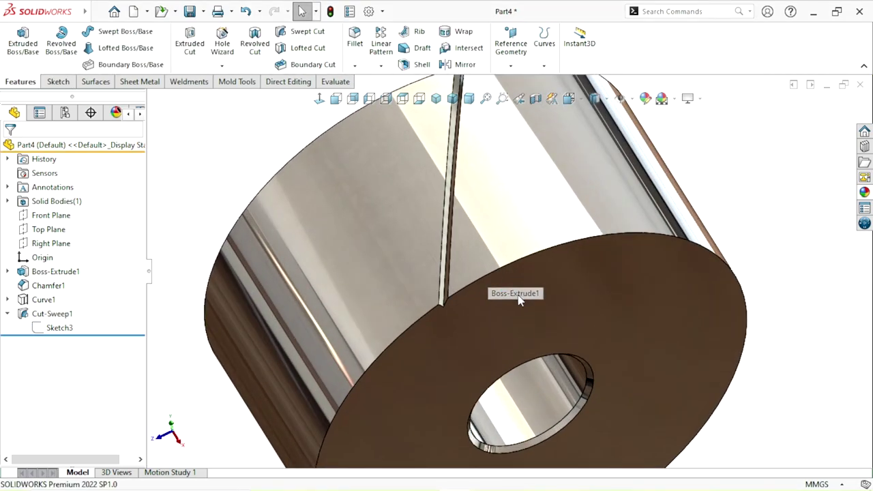
middle_click_drag(526, 318, 536, 204)
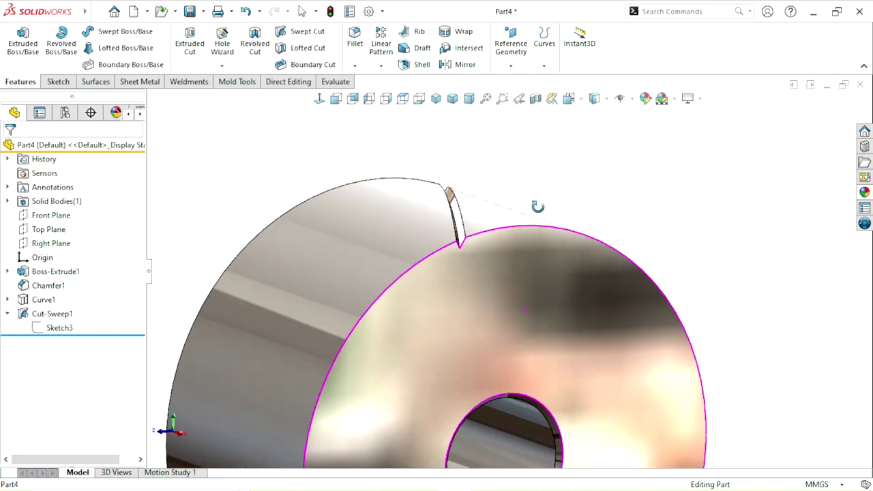
scroll(524, 341, "up", 3)
scroll(522, 341, "down", 2)
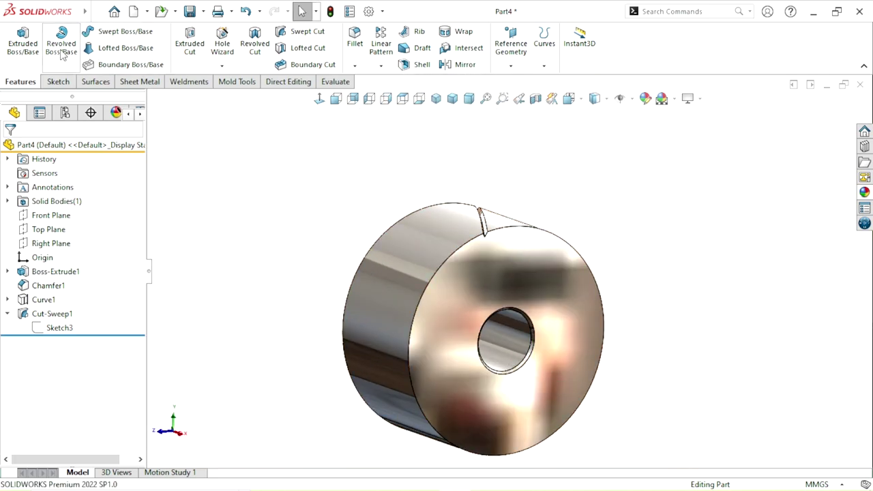
left_click(381, 65)
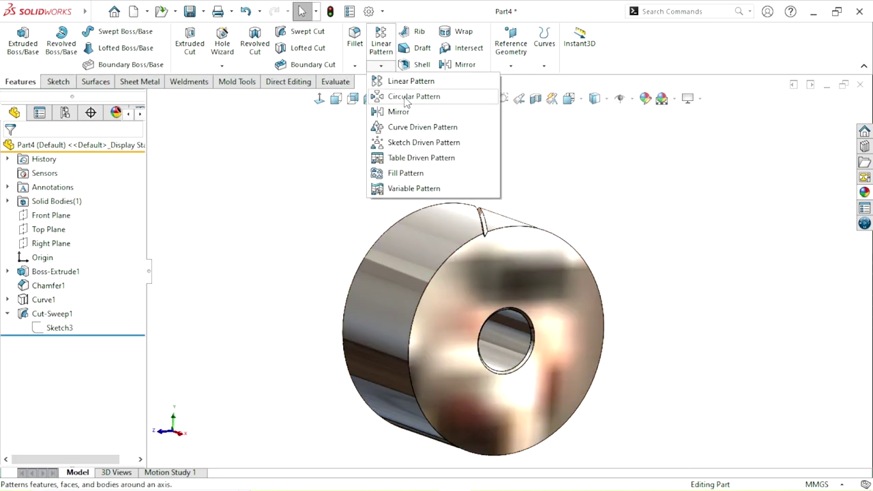
left_click(406, 97)
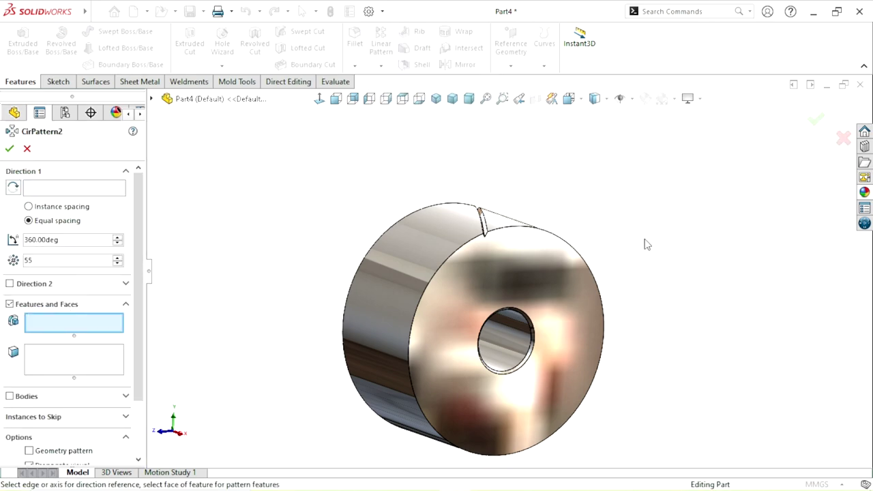
scroll(511, 277, "up", 1)
scroll(528, 348, "down", 1)
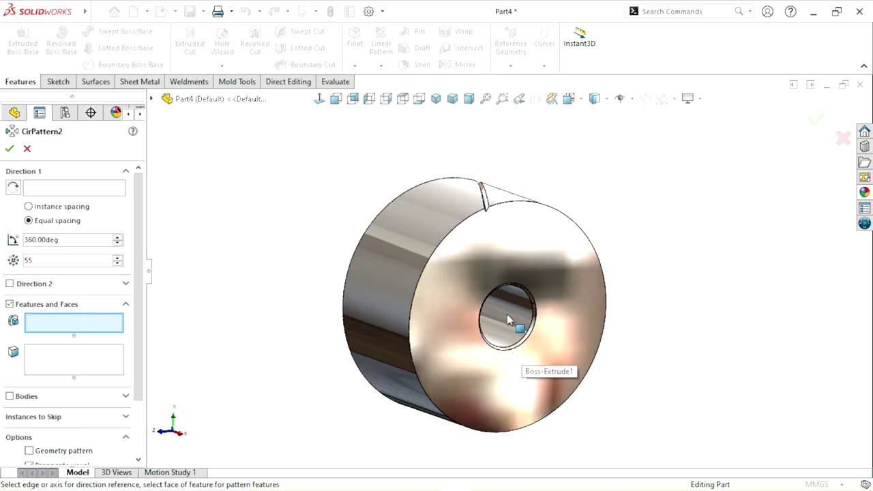
left_click(58, 192)
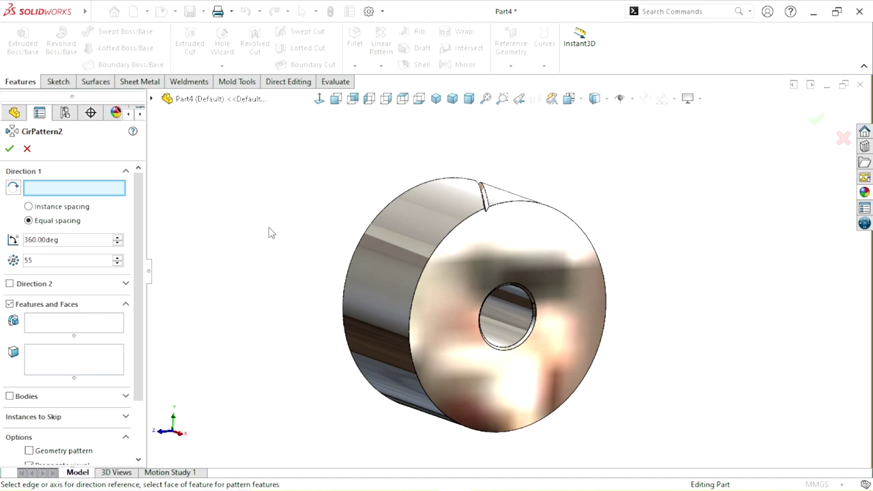
left_click(411, 252)
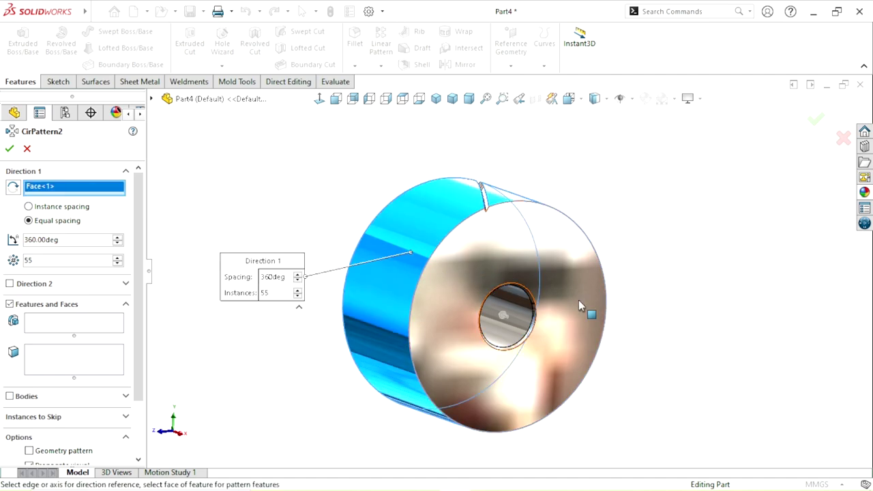
Pattern the swept cut groove around the wheel with 130 equally spaced instances over 360°.
left_click(59, 331)
scroll(473, 238, "down", 6)
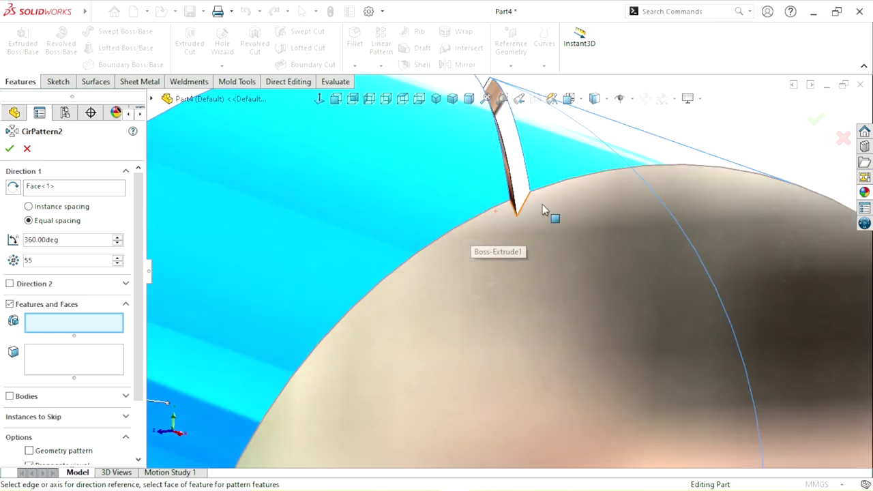
left_click(522, 184)
scroll(427, 323, "up", 8)
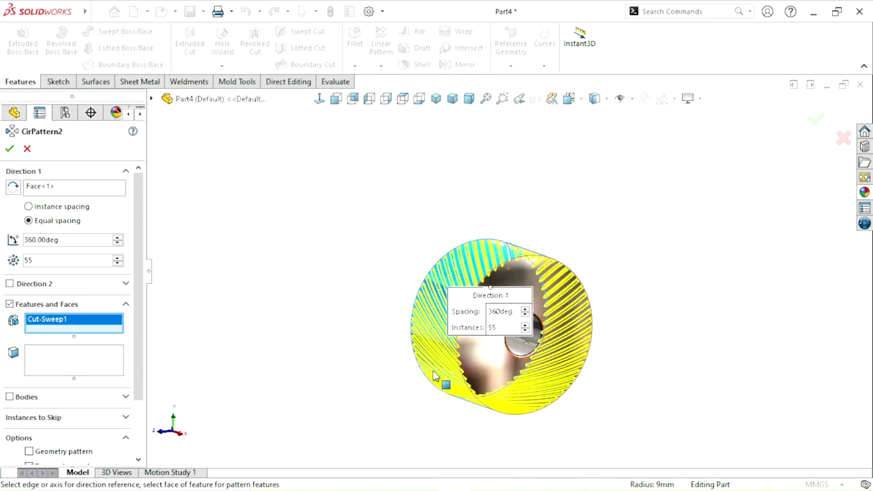
scroll(536, 382, "down", 3)
left_click_drag(412, 233, 208, 183)
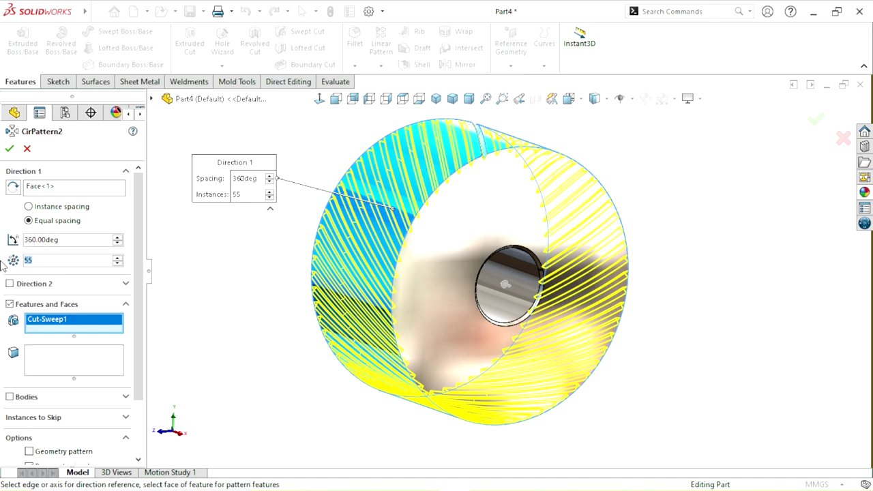
type("30")
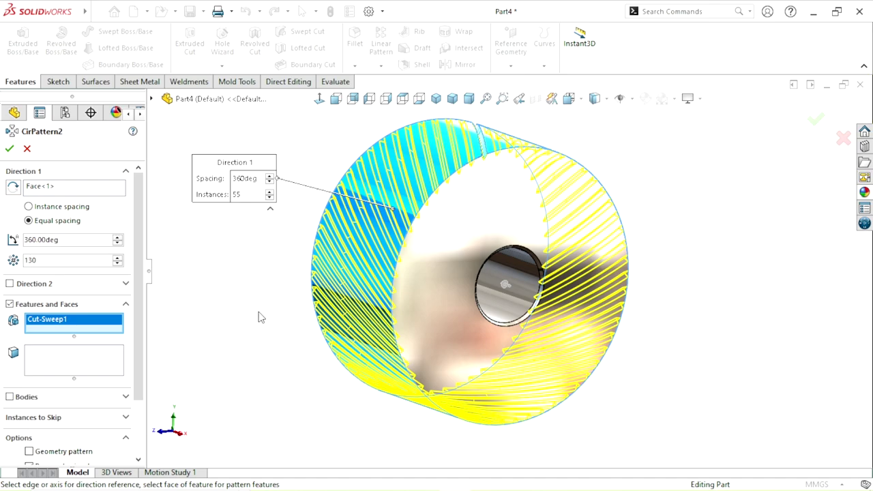
left_click(9, 149)
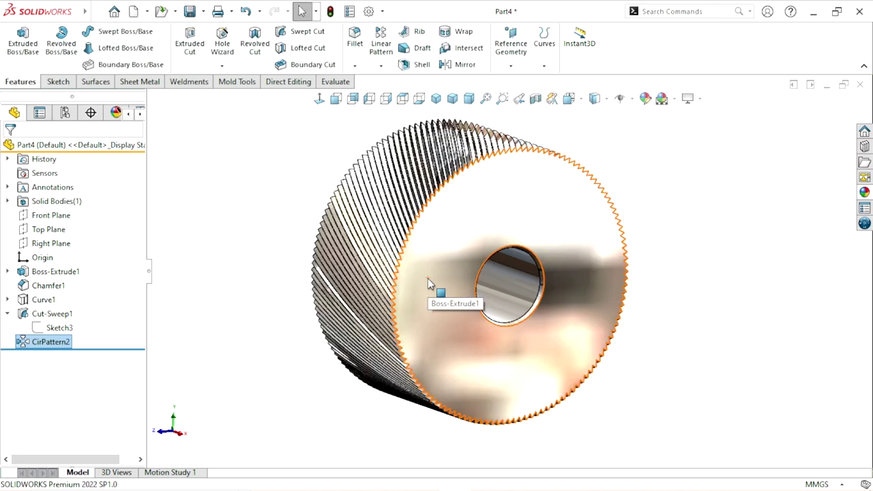
Save the finely grooved wheel under the new name Part5 in the Knurling folder.
middle_click_drag(311, 292, 392, 278)
scroll(592, 259, "down", 4)
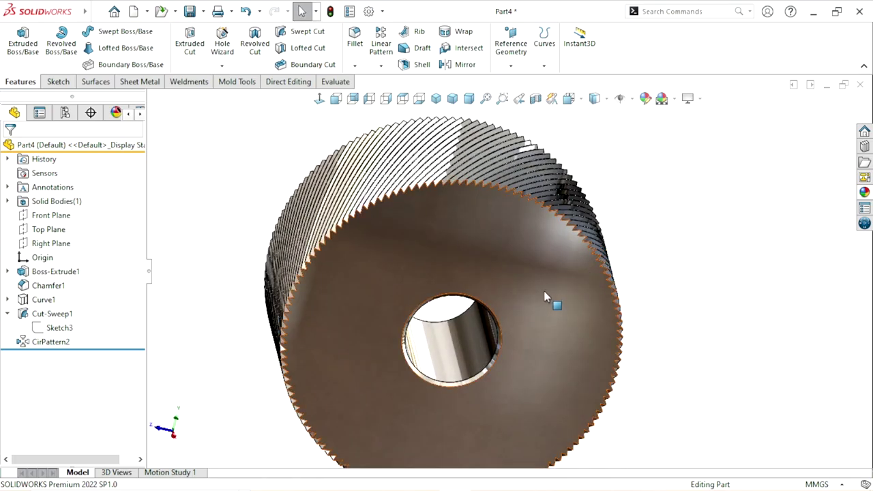
middle_click_drag(651, 294, 658, 360)
scroll(484, 204, "up", 3)
middle_click_drag(483, 204, 544, 251)
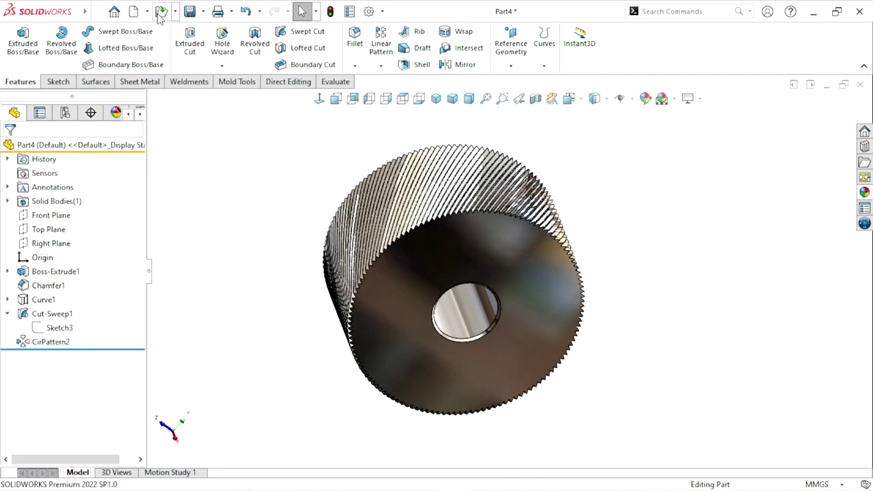
left_click(204, 12)
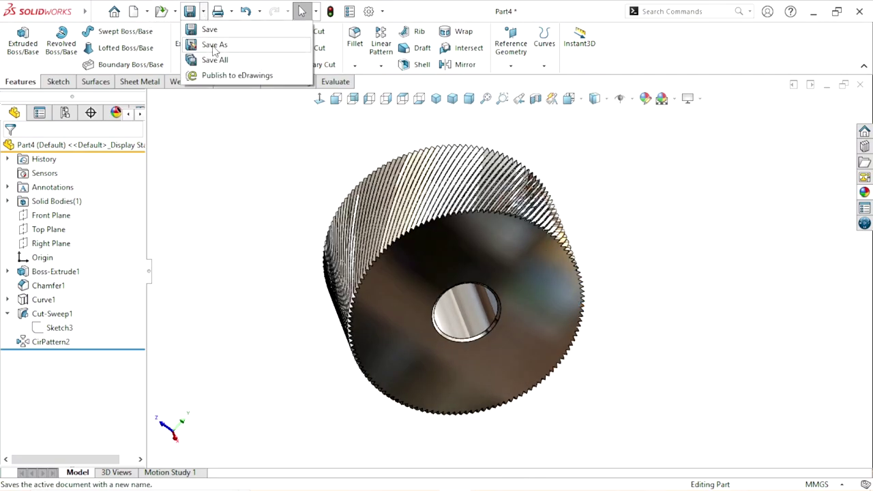
left_click(214, 45)
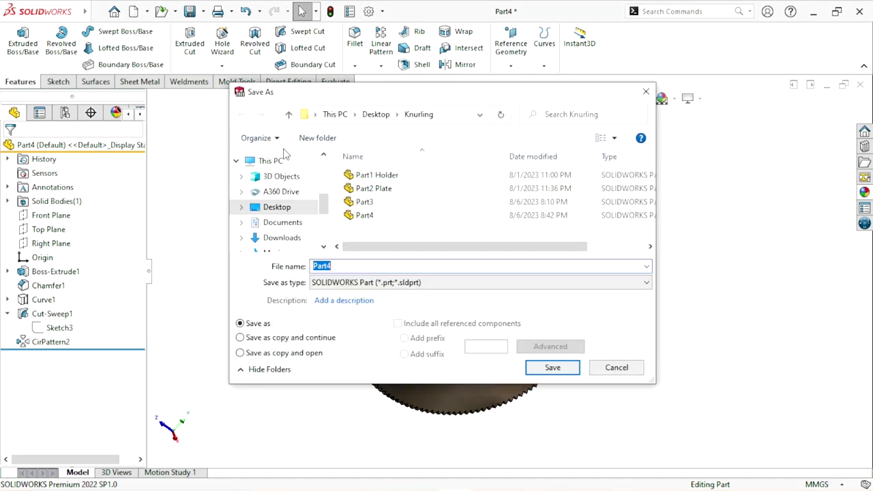
left_click(344, 266)
key("BackSpace")
type("5")
left_click(570, 372)
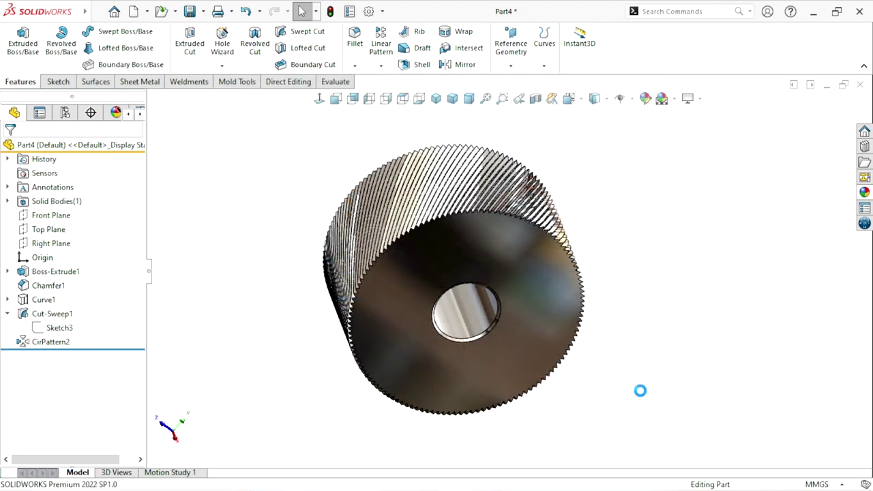
Examine the fine slanted grooves around the wheel in the isometric view and from several other angles.
mouse_move(601, 390)
middle_mouse_down()
mouse_move(579, 379)
mouse_move(509, 235)
middle_mouse_up()
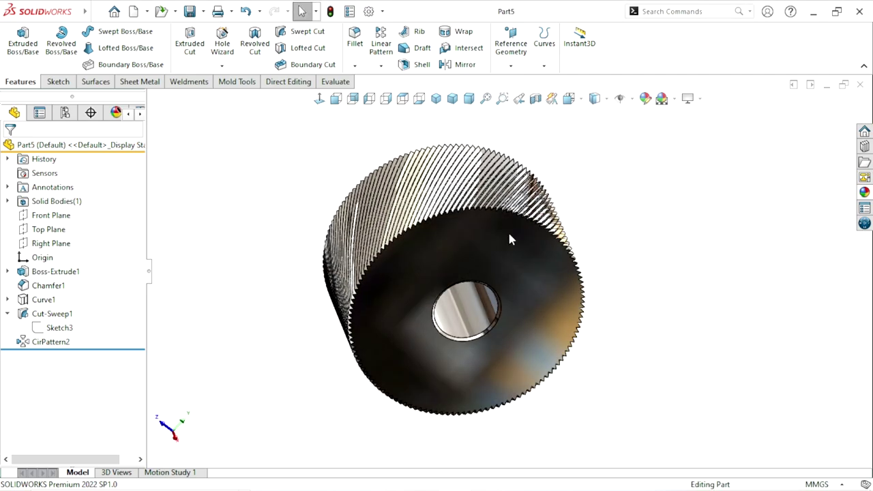
left_click(436, 98)
scroll(580, 252, "down", 3)
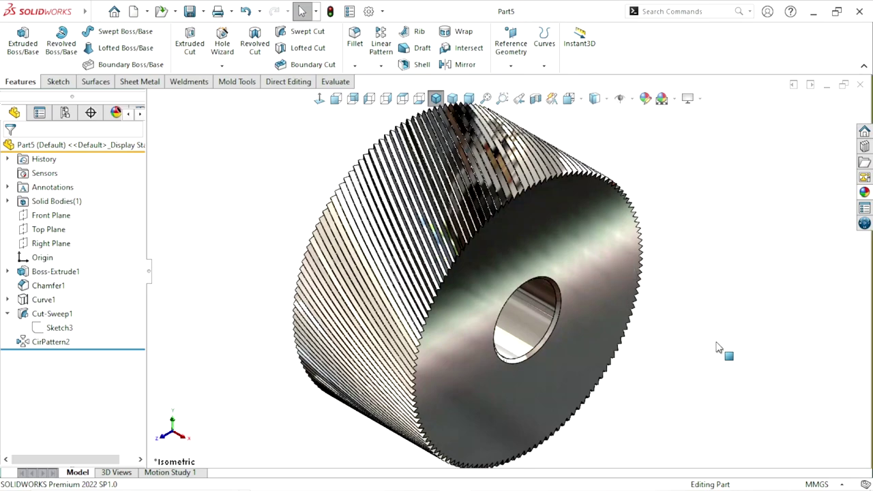
middle_click_drag(692, 384, 717, 373)
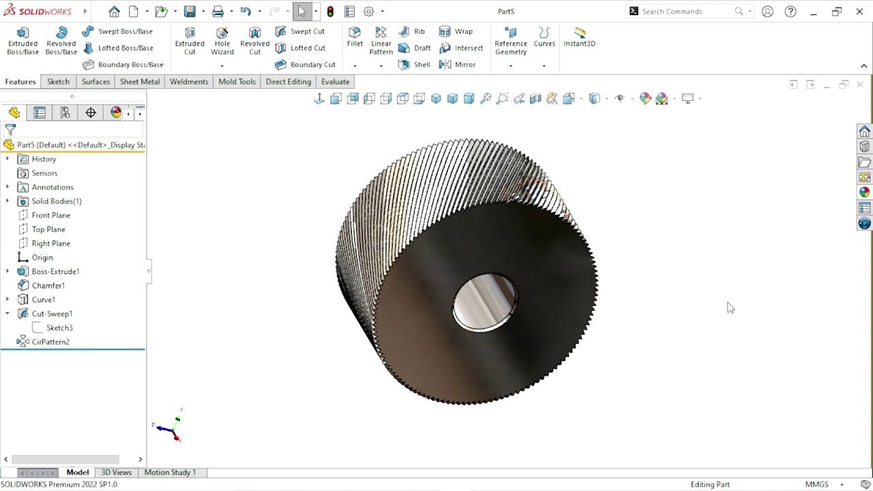
middle_click_drag(701, 326, 673, 360)
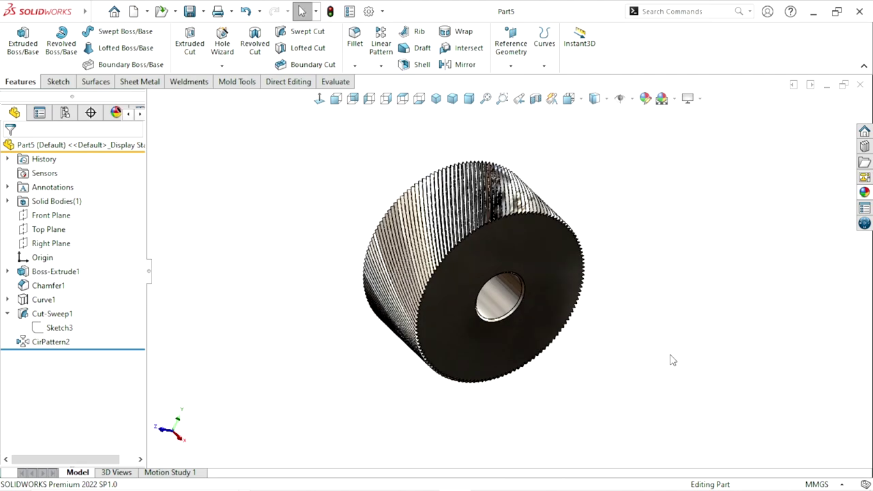
scroll(687, 227, "down", 2)
scroll(701, 259, "up", 3)
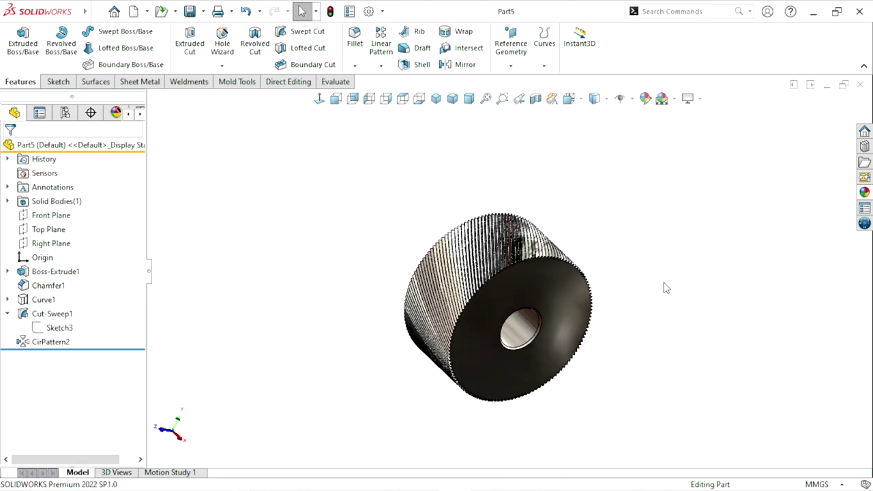
scroll(657, 347, "down", 2)
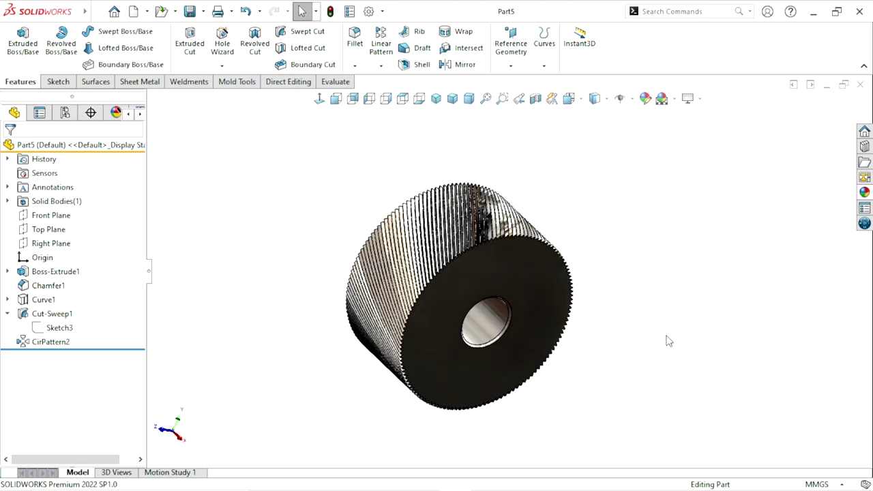
Edit the projected curve's line sketch, Sketch2, and delete the 30° angle dimension.
left_click(7, 300)
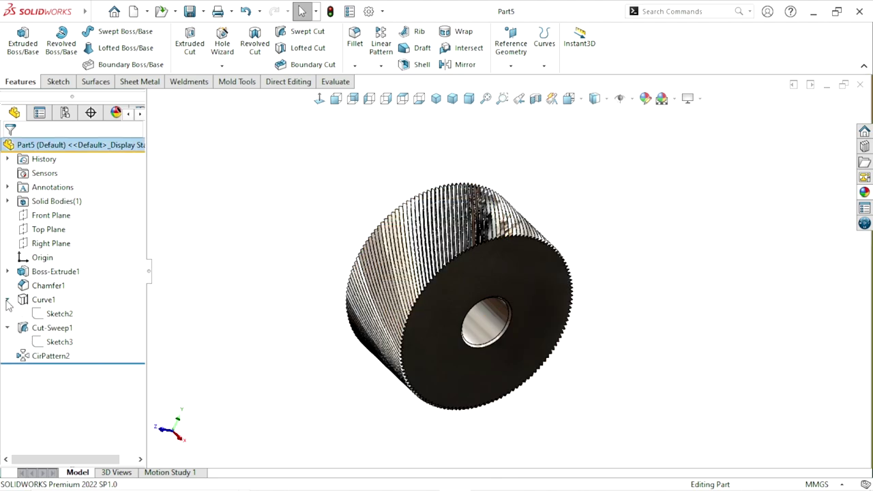
left_click(46, 313)
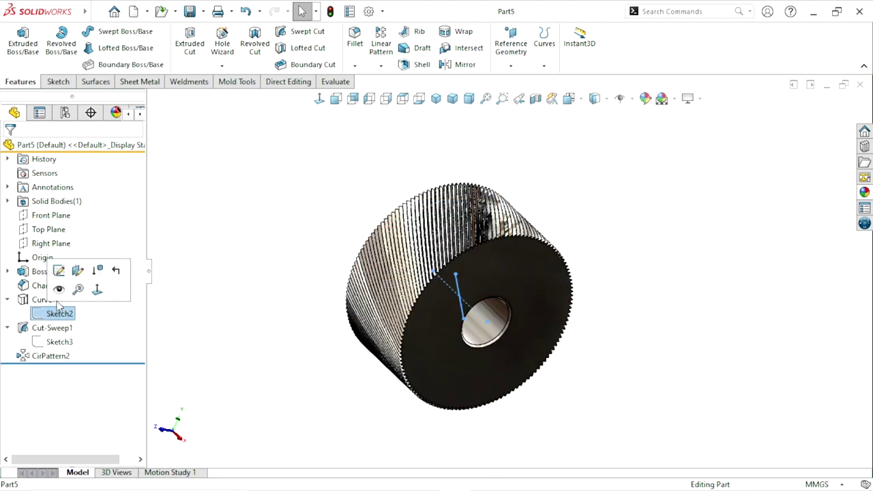
left_click(65, 276)
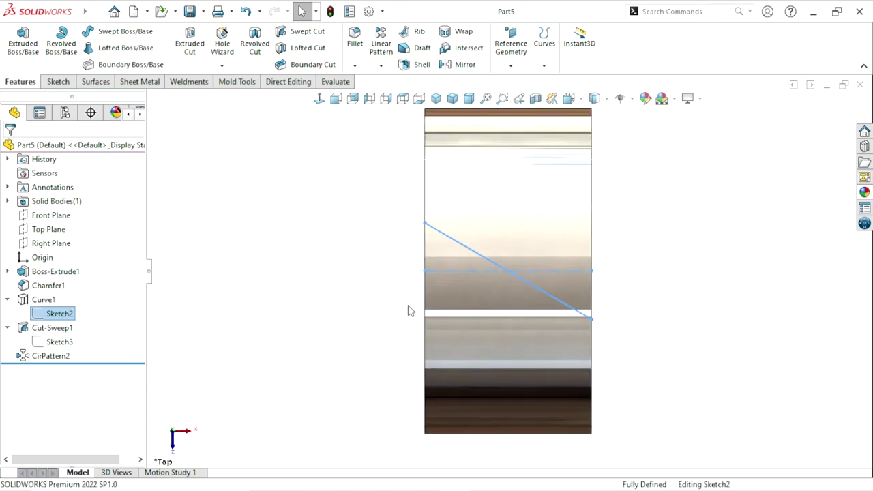
scroll(576, 287, "down", 3)
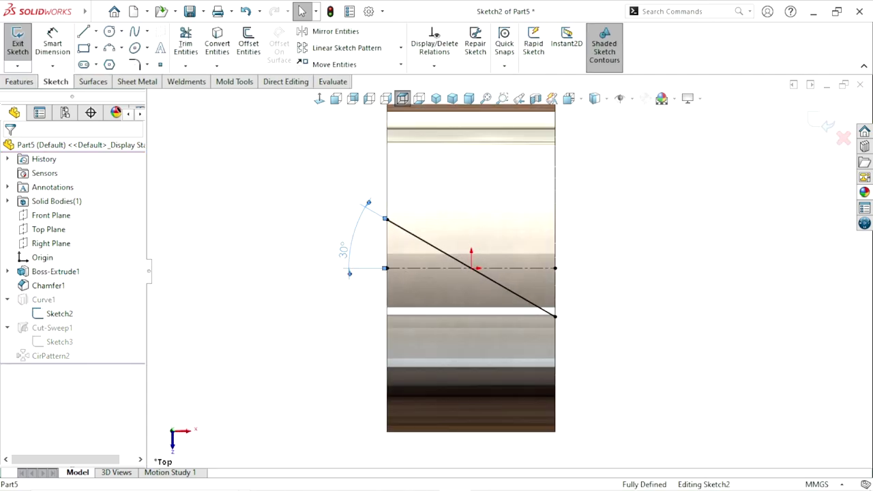
left_click(349, 263)
key("Delete")
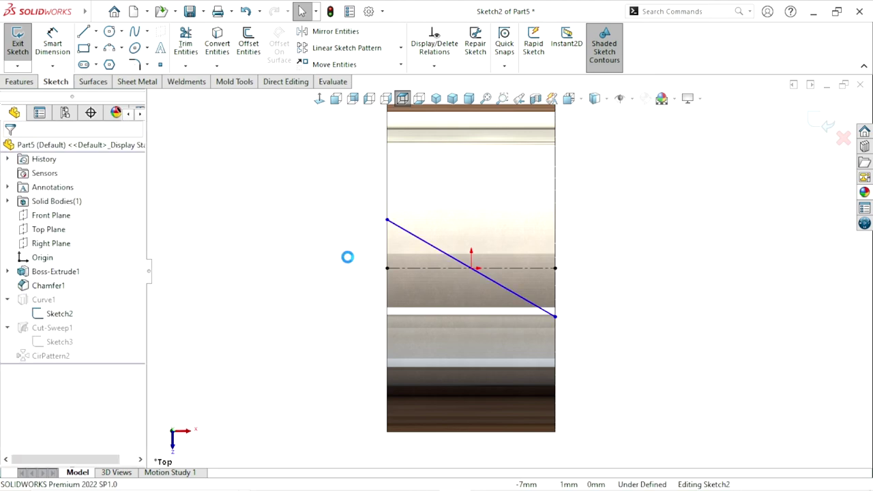
Reverse the slanted line's slope by moving its endpoint along the wheel's edge, leaving it about 19.5° from the centerline.
left_click_drag(554, 317, 555, 221)
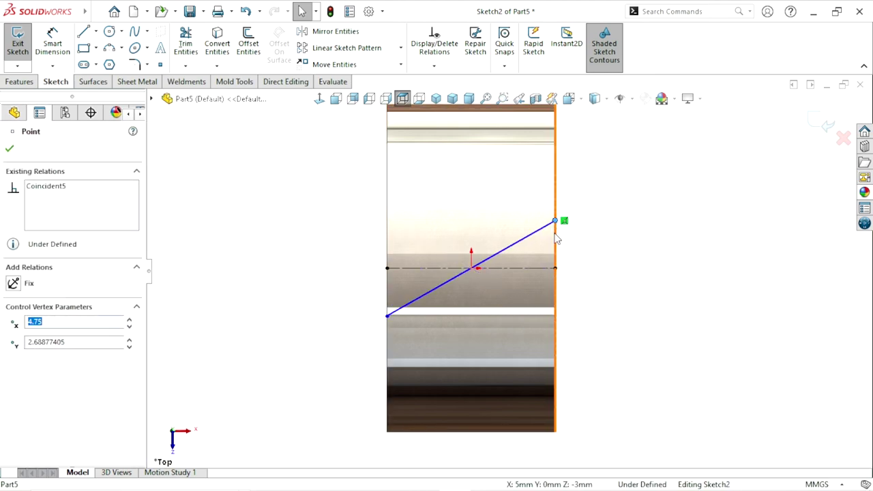
left_click(621, 253)
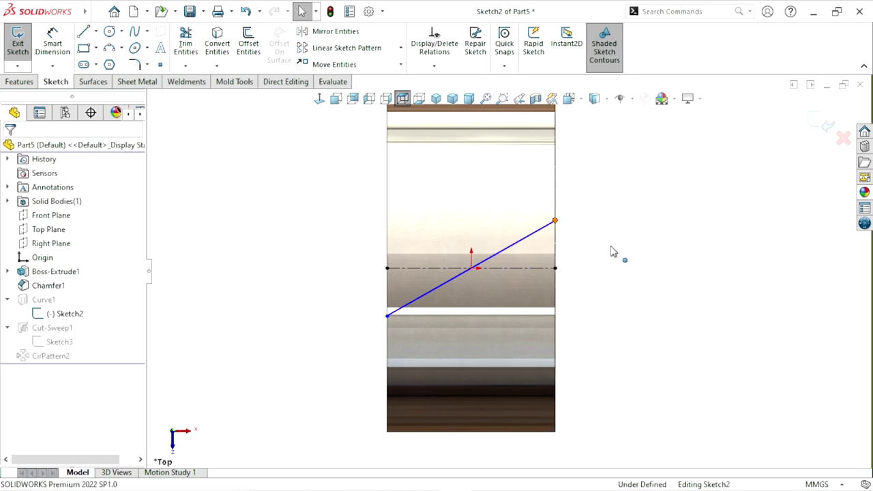
left_click(556, 221)
key("Delete")
left_click_drag(555, 223, 574, 248)
left_click(609, 280)
Dimension the angle between the slanted line and the centerline as 30° and exit the sketch to rebuild the grooves.
left_click(52, 42)
left_click(405, 290)
left_click(404, 269)
left_click(362, 292)
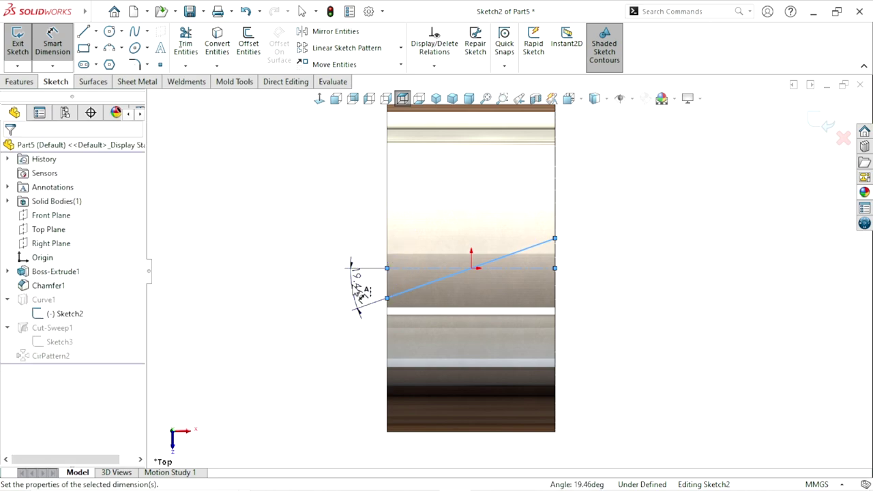
key("Return")
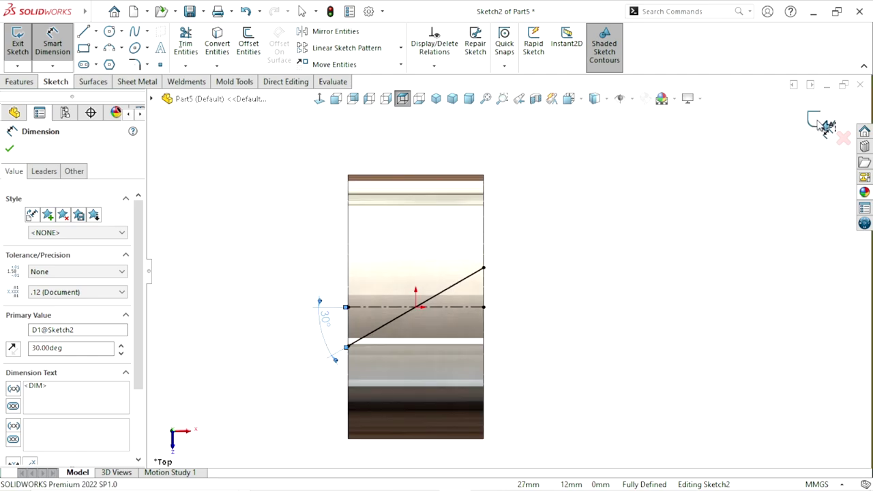
left_click(827, 127)
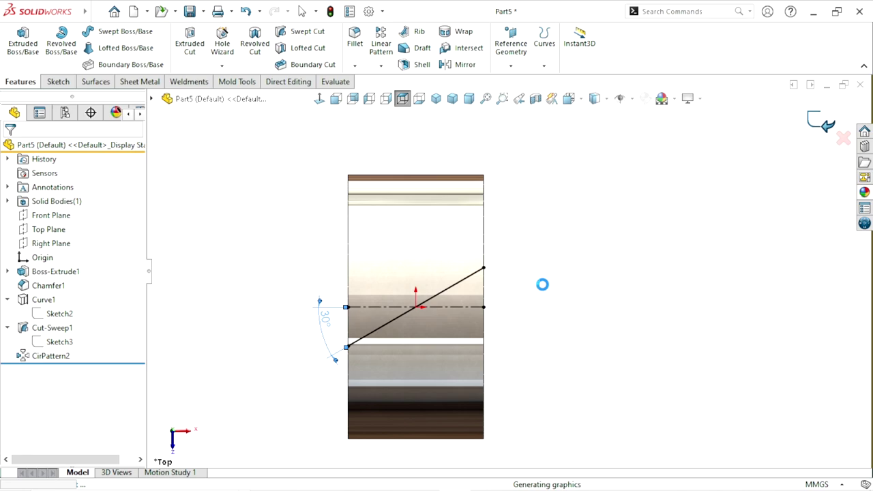
middle_click_drag(548, 288, 610, 273)
middle_click_drag(640, 247, 608, 405)
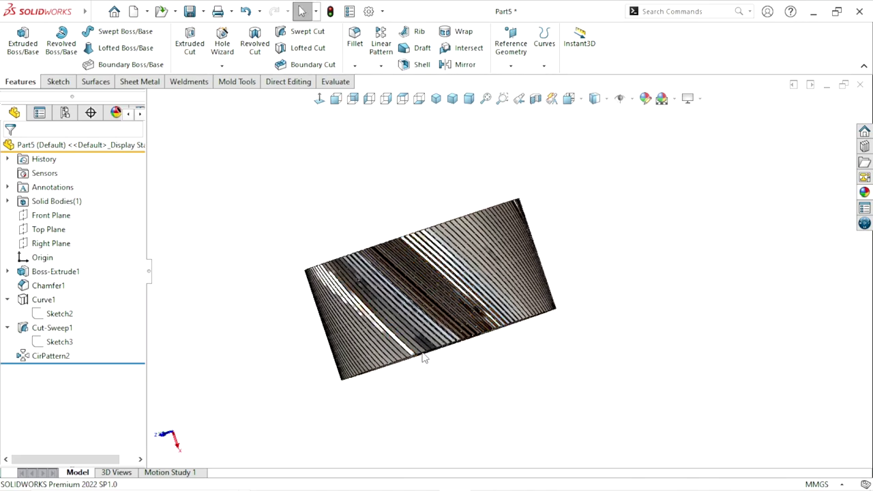
Save the reverse-slanted wheel as a new part file named Part6 in the Knurling folder.
middle_click_drag(552, 222, 477, 340)
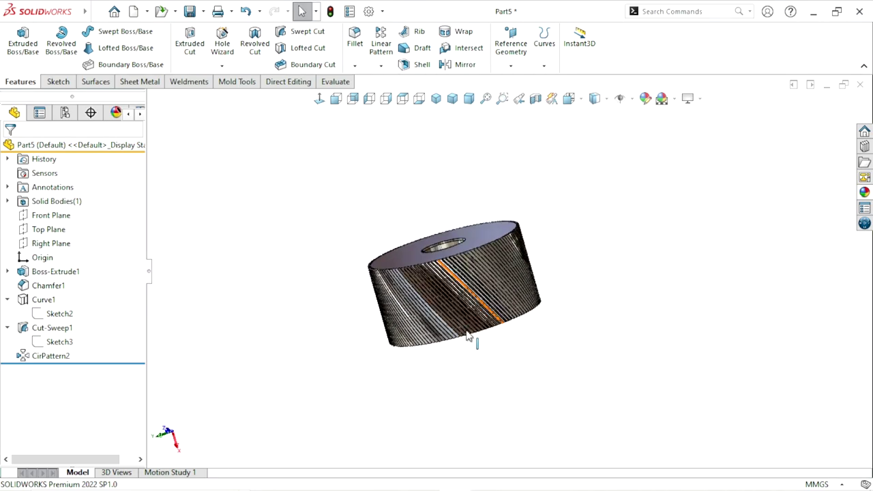
scroll(481, 290, "down", 5)
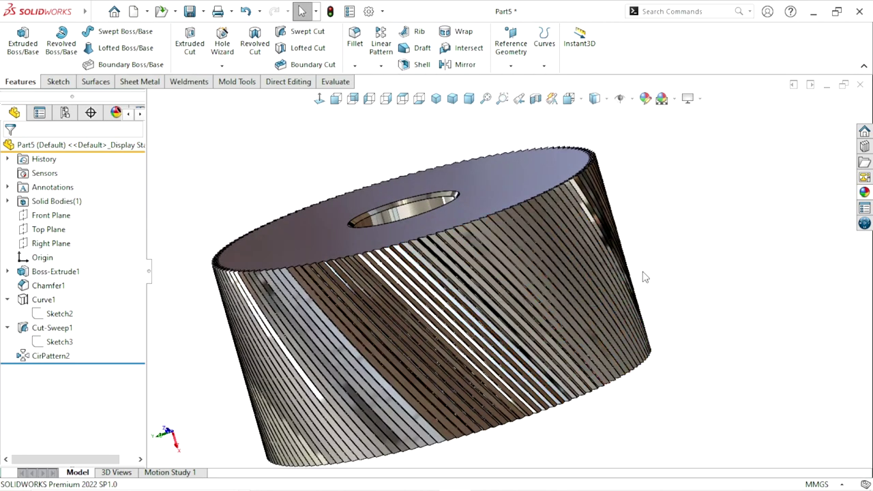
middle_click_drag(695, 327, 662, 321)
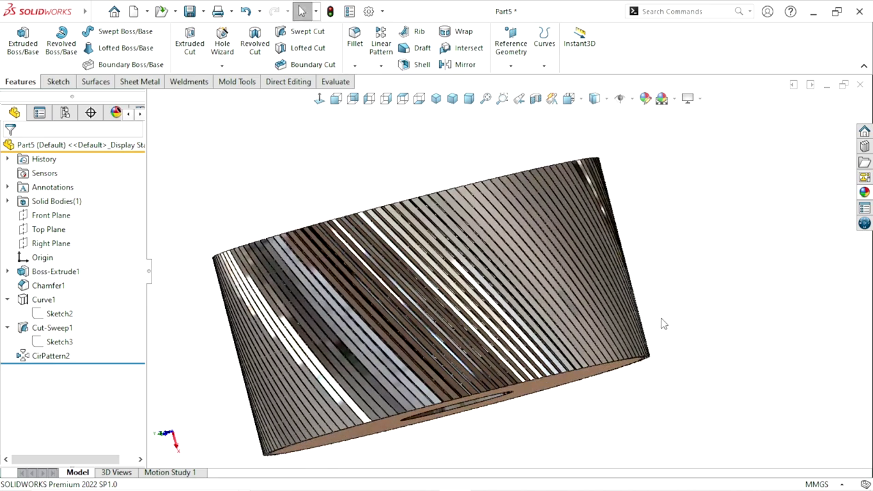
scroll(662, 321, "up", 3)
left_click(203, 13)
left_click(208, 44)
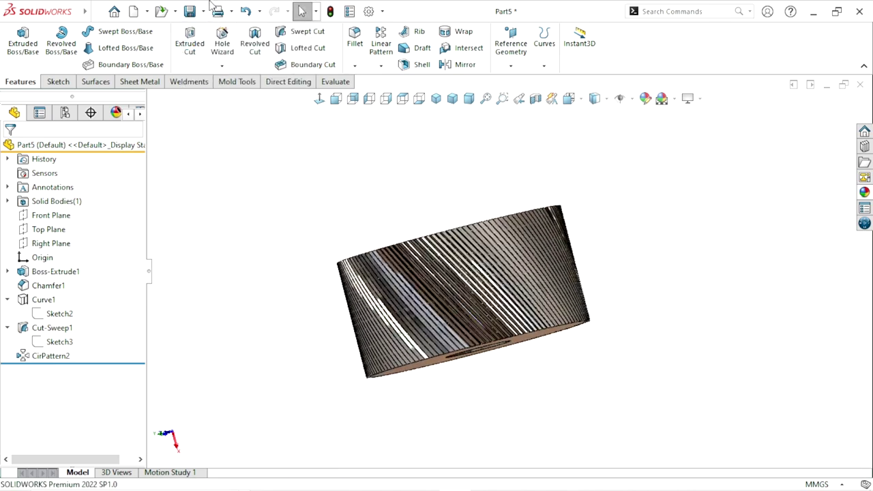
left_click(334, 266)
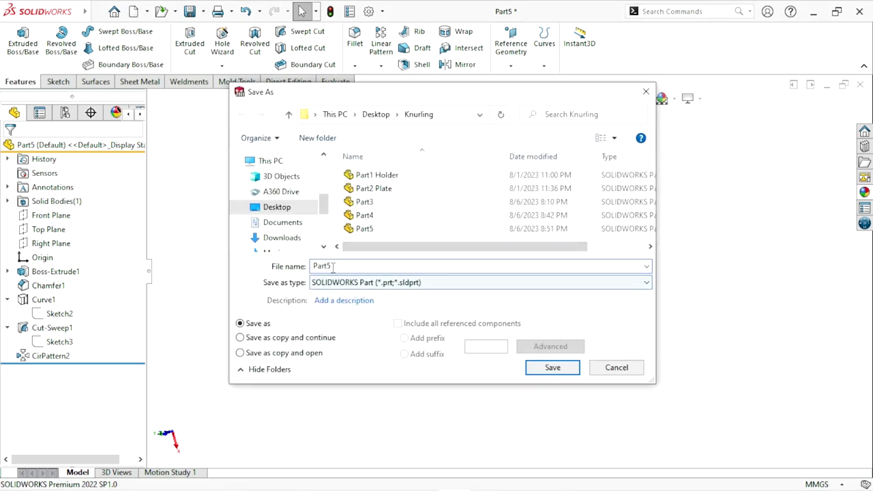
key("BackSpace")
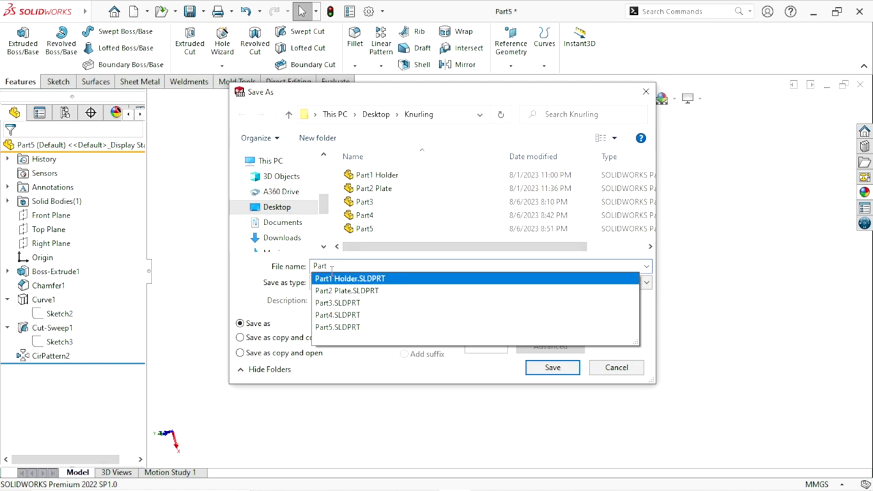
type("6")
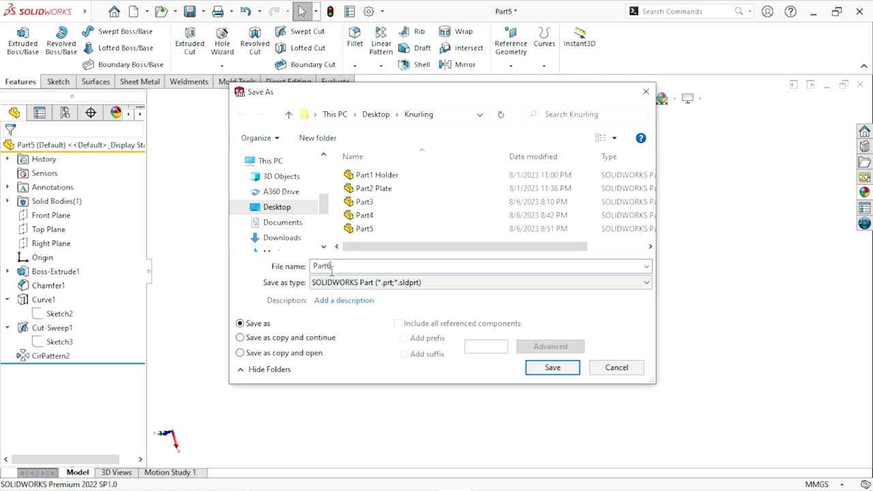
left_click(552, 369)
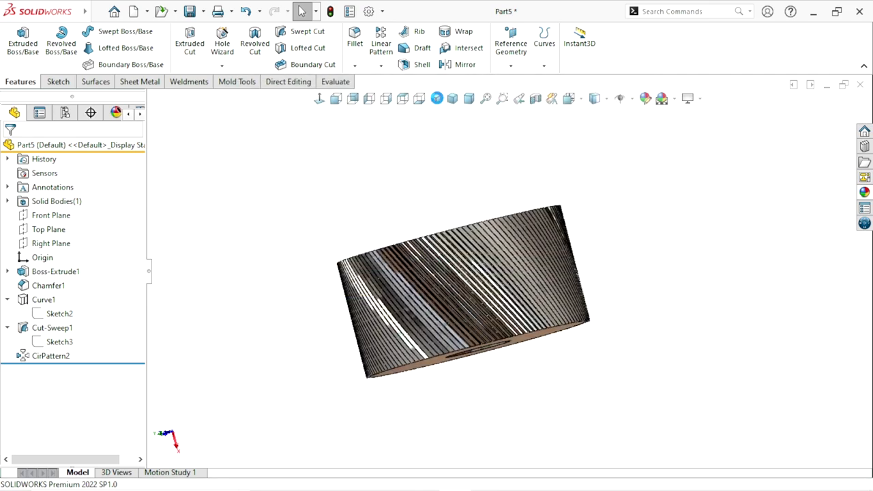
Delete the slanted groove features Curve1, Cut-Sweep1 and CirPattern2, along with the leftover Sketch2, leaving the plain chamfered wheel.
key("ctrl+7")
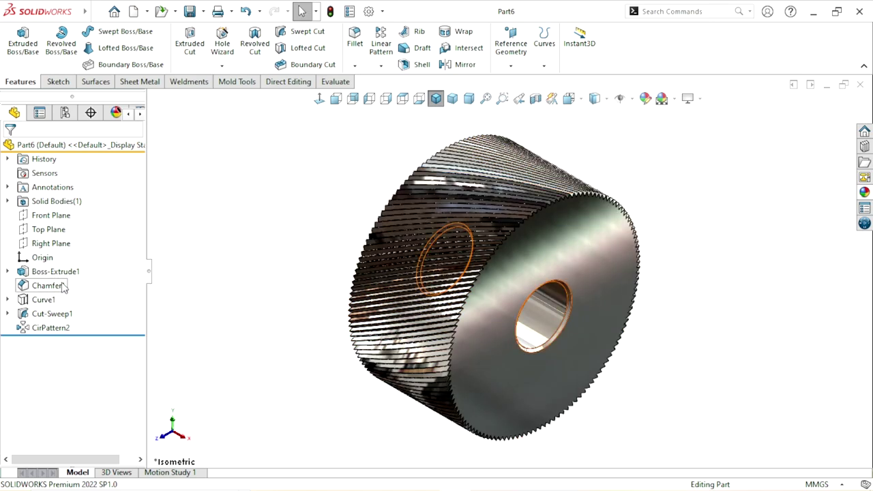
left_click(42, 300)
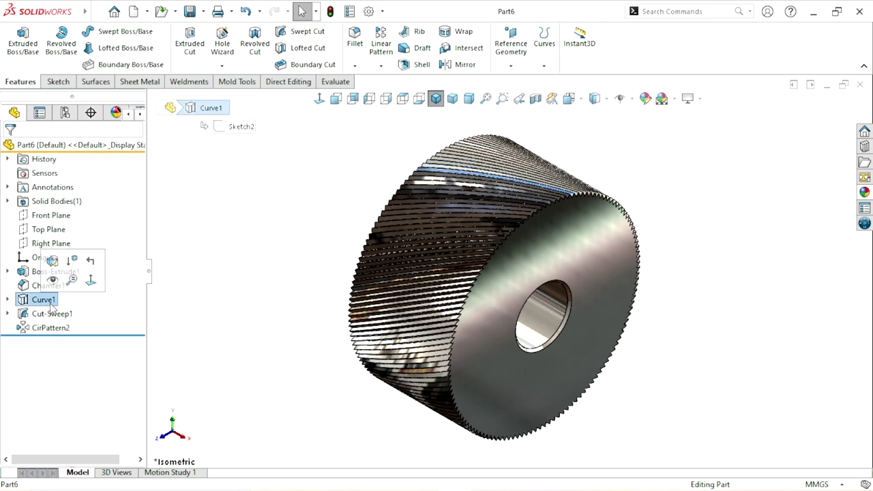
left_click(60, 317, "ctrl")
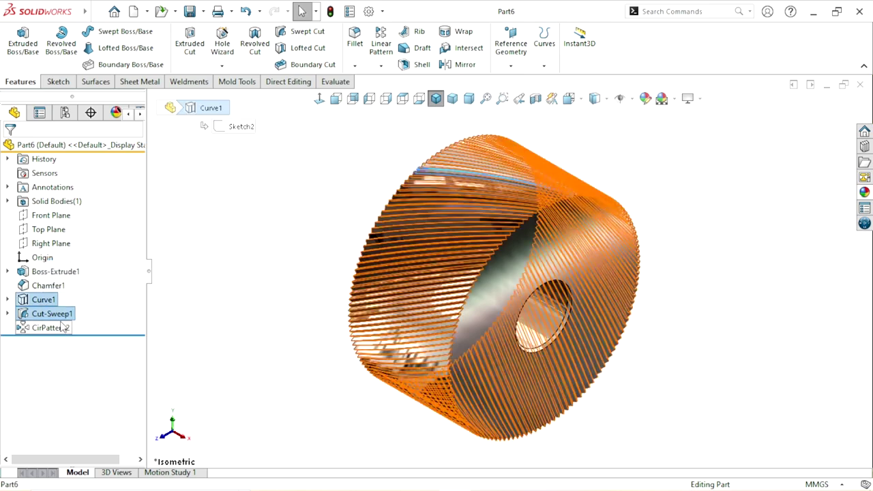
left_click(51, 329, "ctrl")
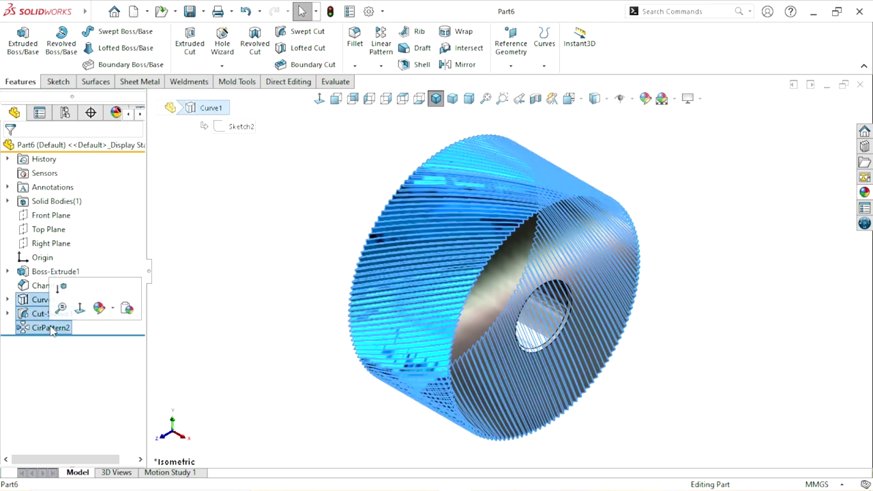
key("Delete")
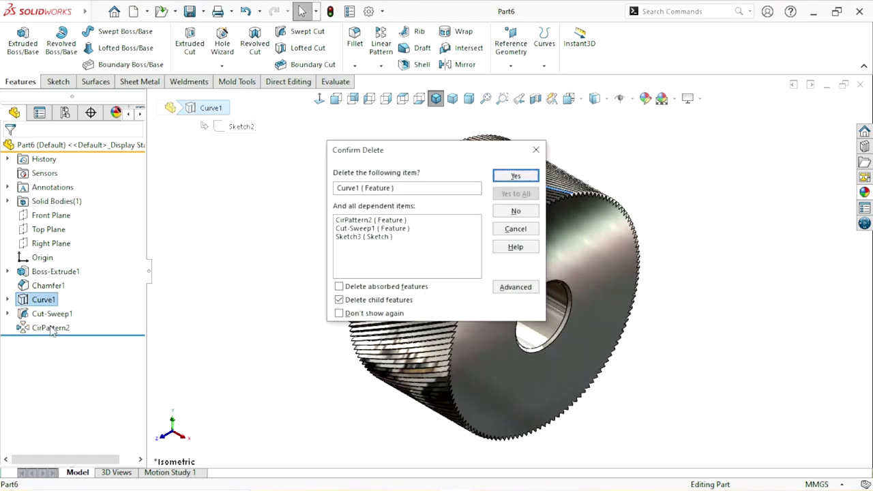
left_click(515, 175)
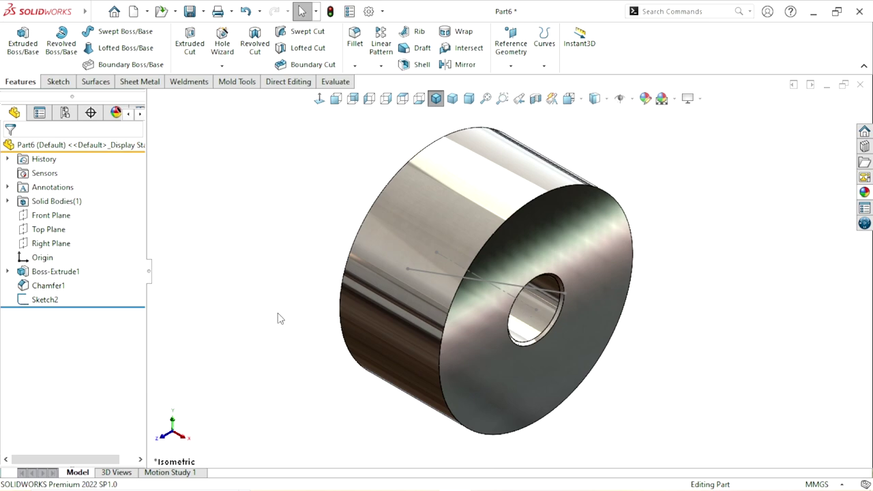
left_click(42, 301)
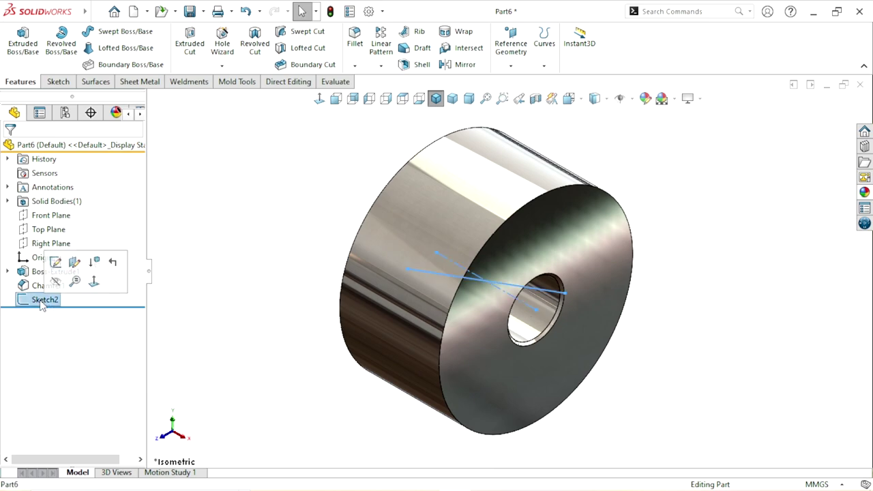
key("Delete")
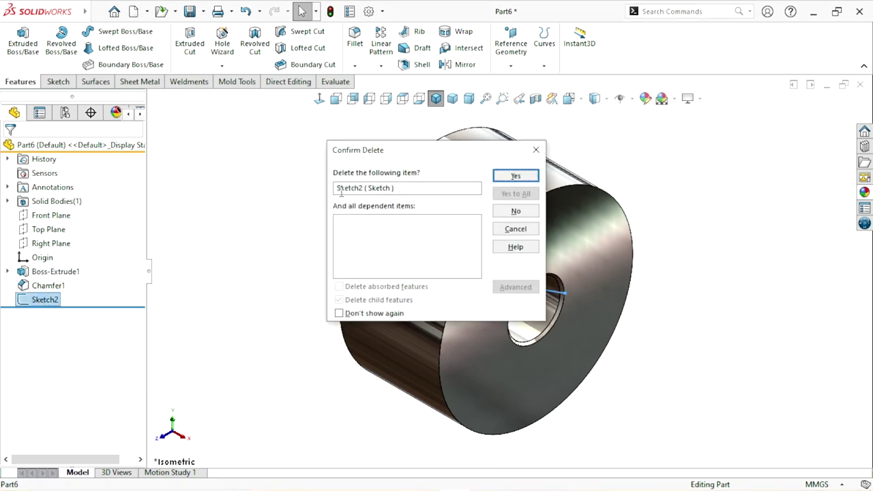
left_click(517, 178)
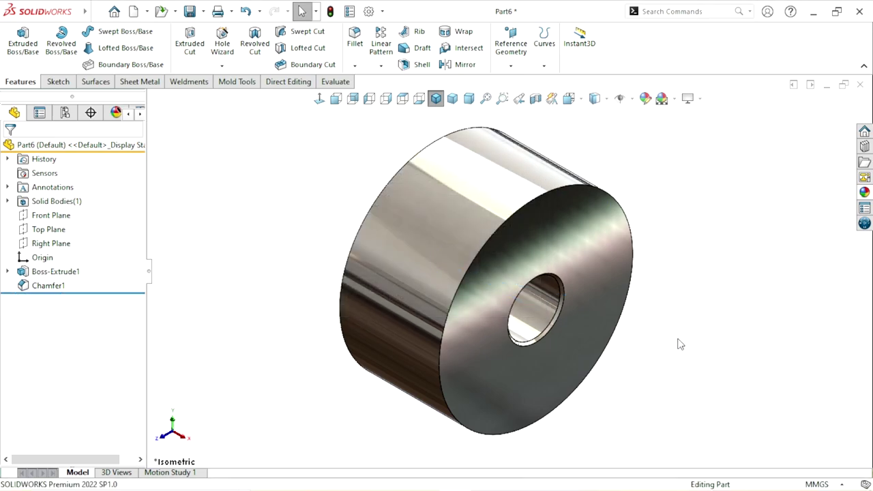
Sketch a downward-pointing three-sided polygon with an inscribed circle of about 0.96 mm, centered at the top of the flat end face's rim.
left_click(563, 249)
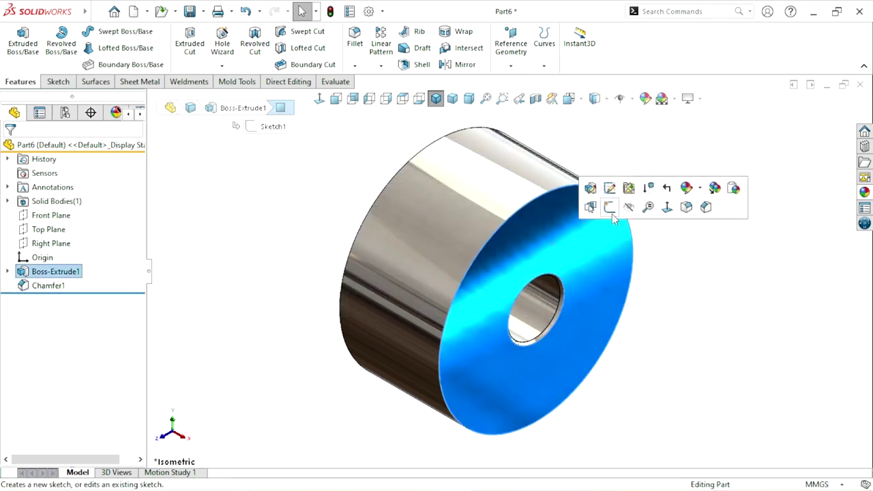
left_click(610, 209)
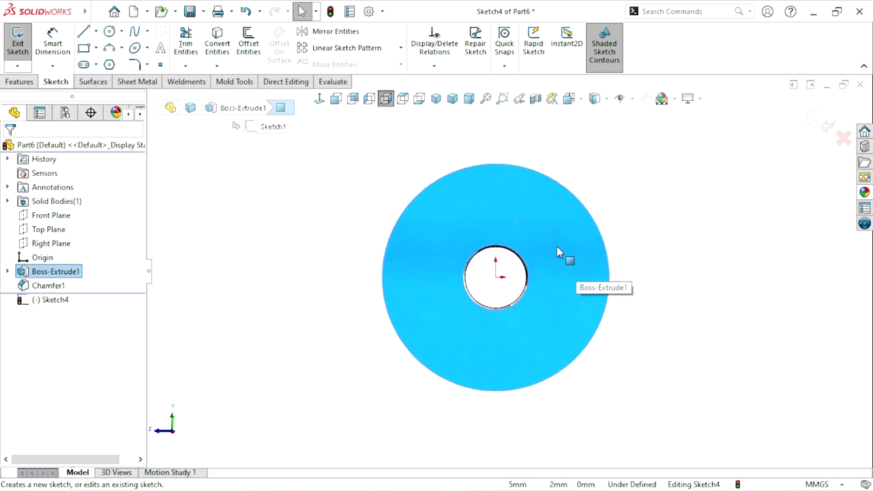
left_click(109, 65)
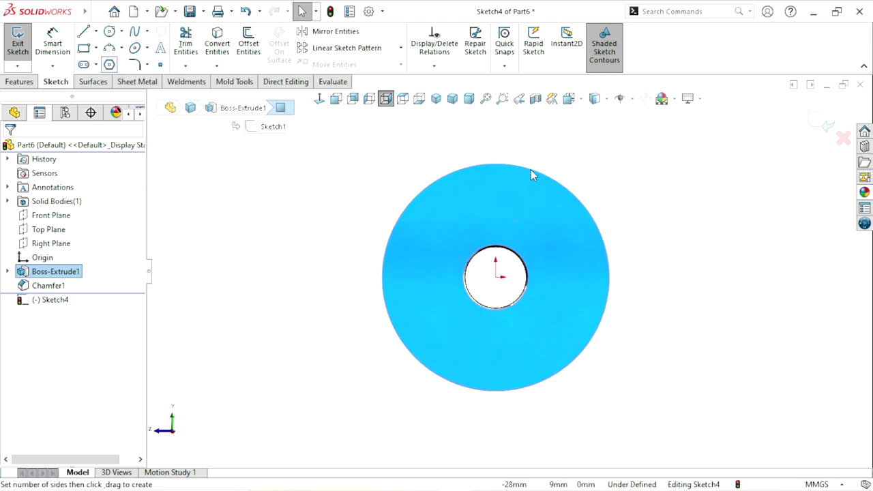
left_click(495, 164)
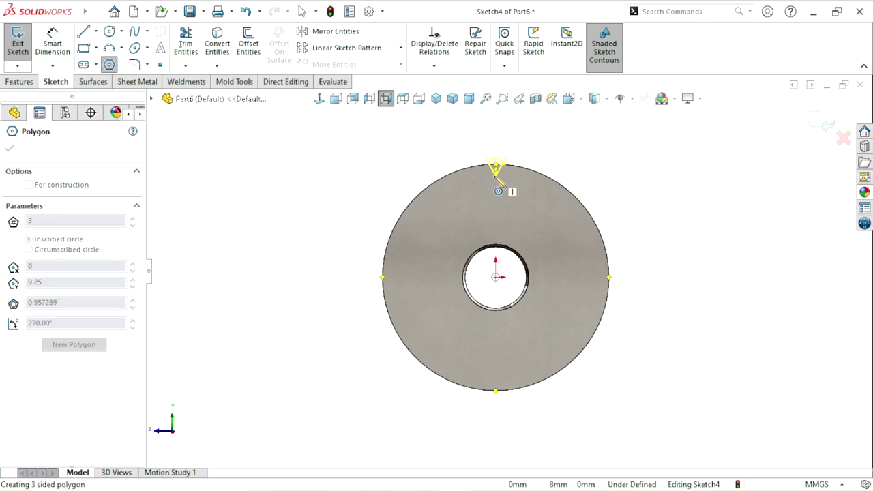
left_click(496, 176)
right_click(600, 171)
left_click(603, 164)
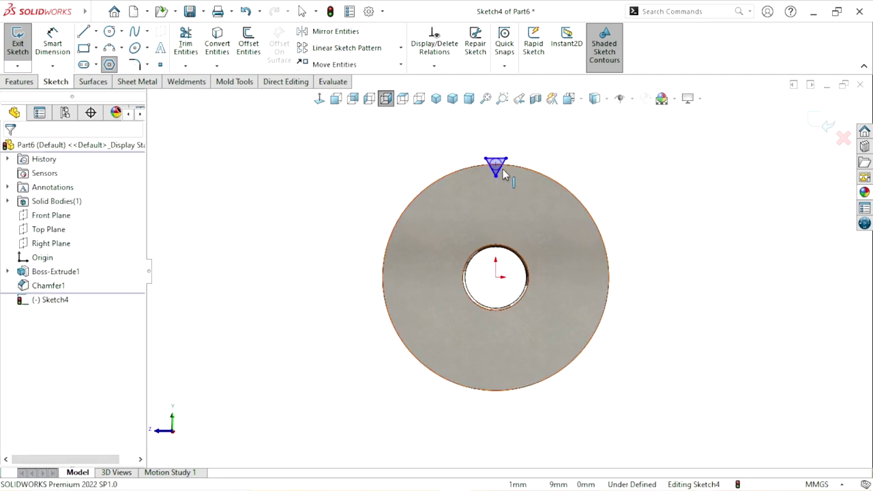
Dimension the triangle's horizontal side as 1 mm.
scroll(502, 175, "up", 3)
right_click_drag(510, 179, 501, 162)
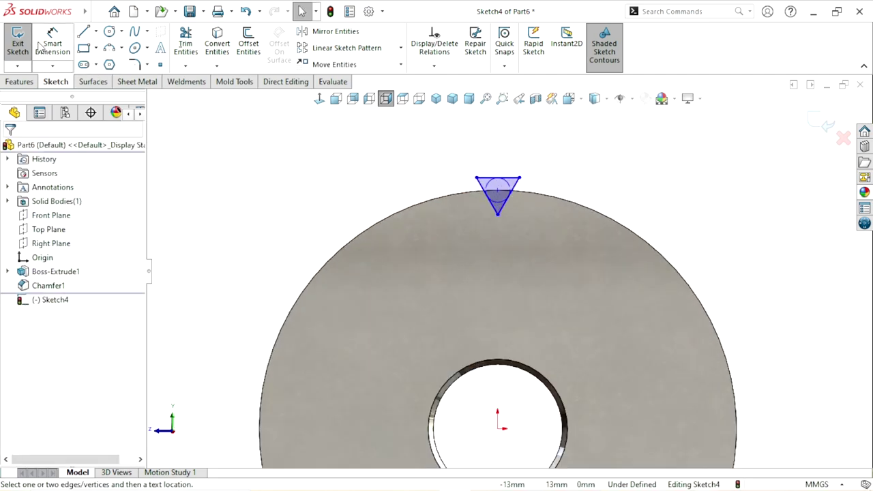
left_click(498, 178)
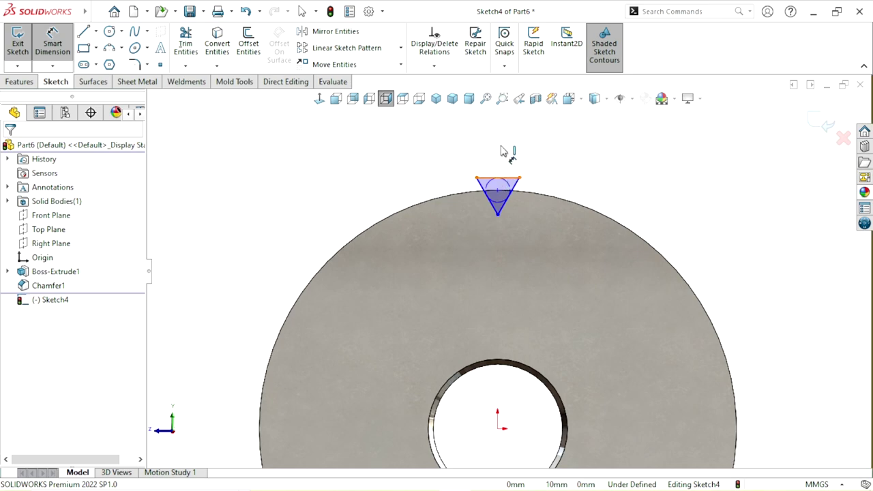
left_click(437, 150)
type("1")
key("Return")
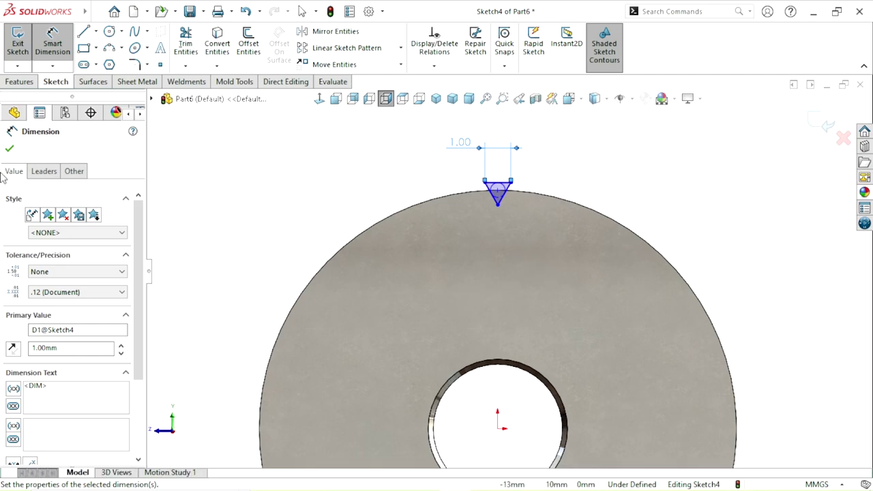
left_click(10, 148)
scroll(538, 208, "down", 3)
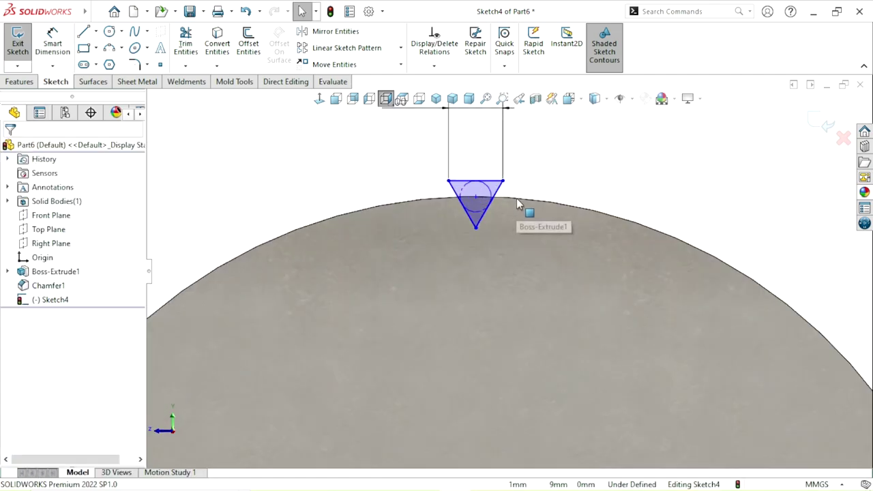
Add a vertical relation between the triangle's center point and the origin to fully define the sketch.
left_click(470, 182)
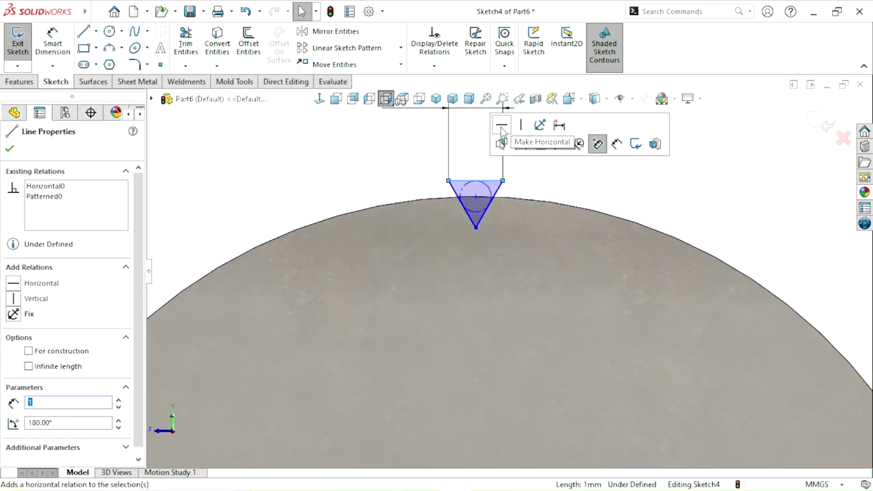
key("Escape")
scroll(573, 287, "up", 2)
scroll(520, 334, "down", 1)
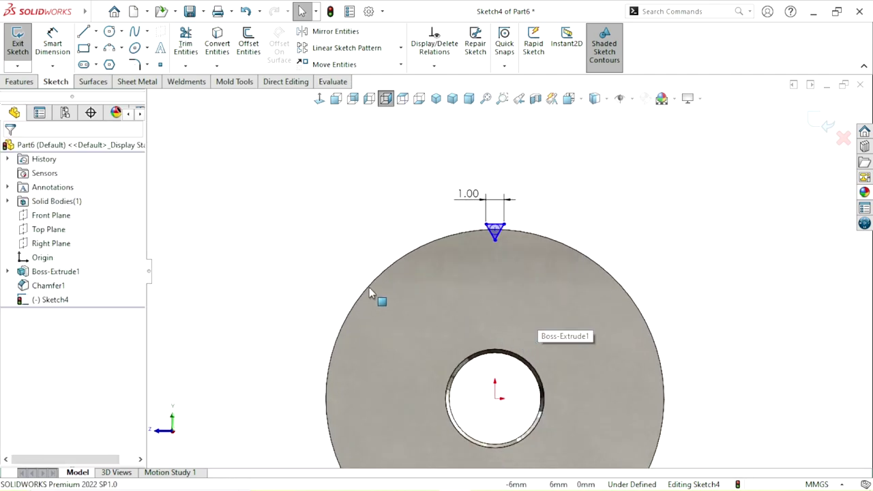
left_click(494, 231)
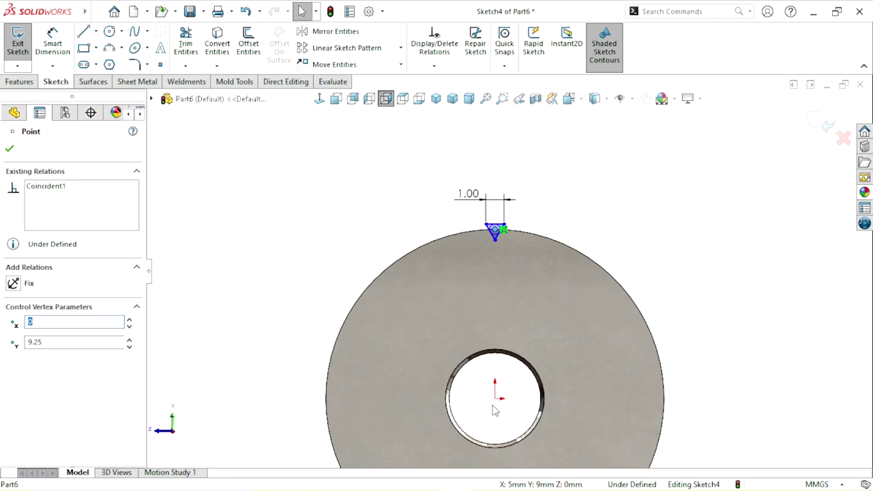
left_click(495, 398, "ctrl")
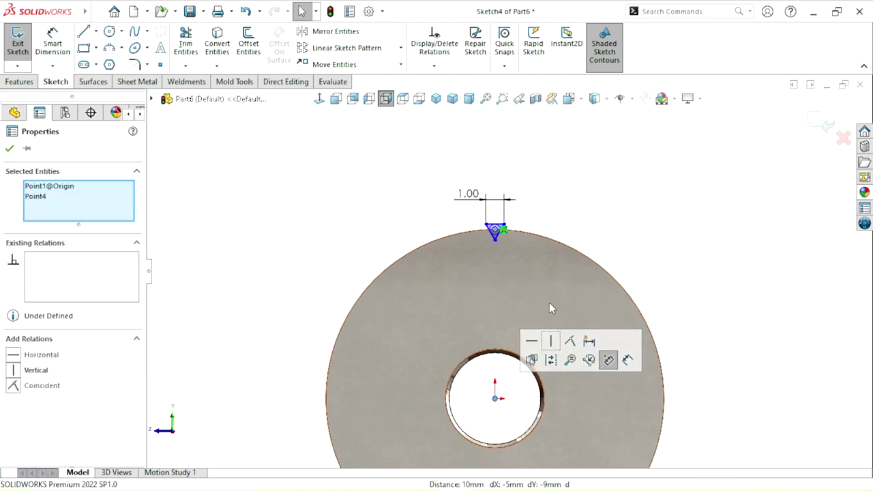
left_click(556, 344)
key("Escape")
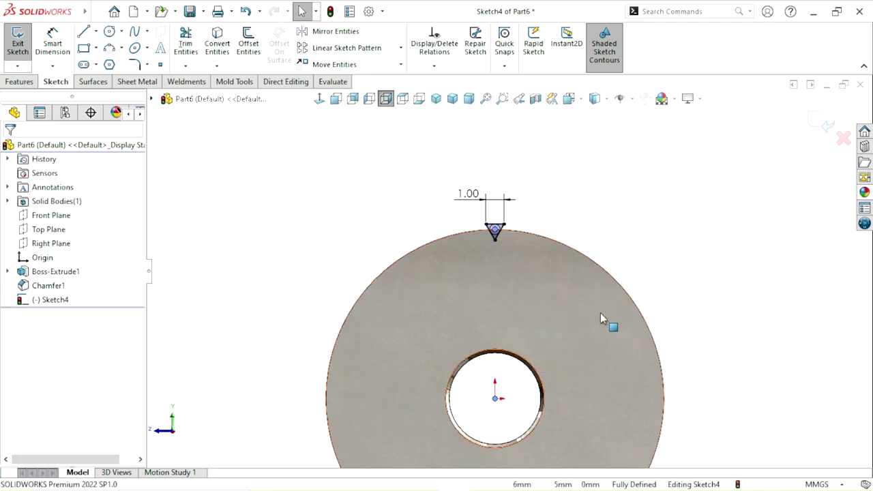
Cut the triangle profile Through All to make a straight V-groove across the wheel's rim.
scroll(538, 377, "up", 2)
scroll(541, 377, "down", 2)
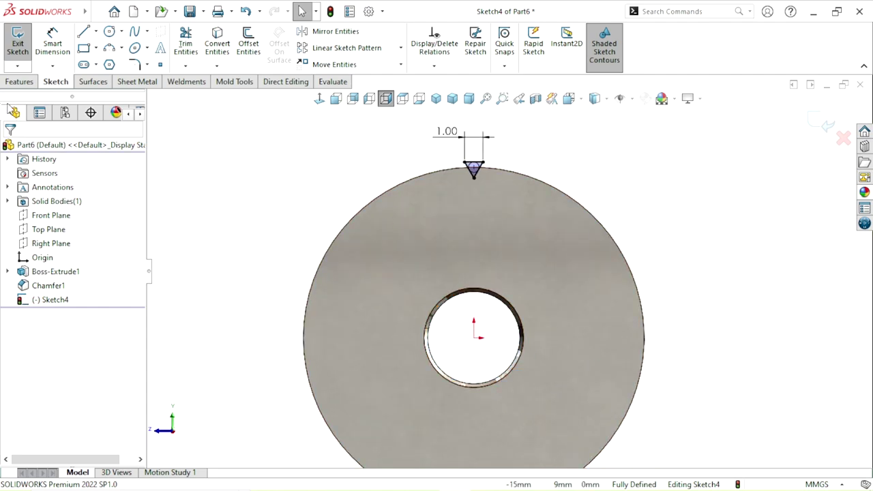
left_click(18, 82)
left_click(197, 59)
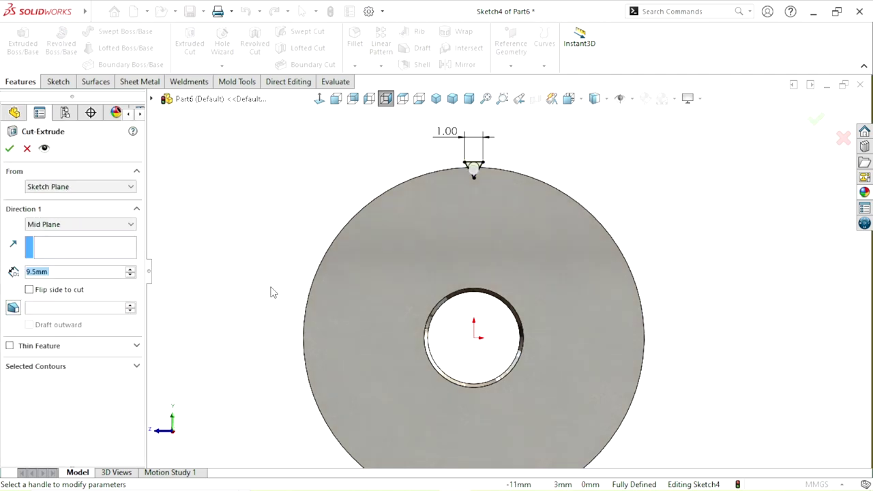
left_click(68, 225)
left_click(61, 245)
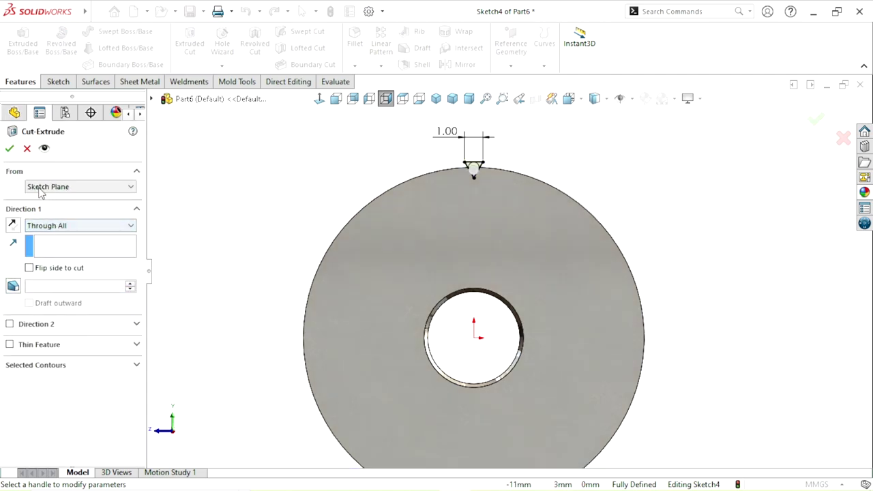
left_click(10, 150)
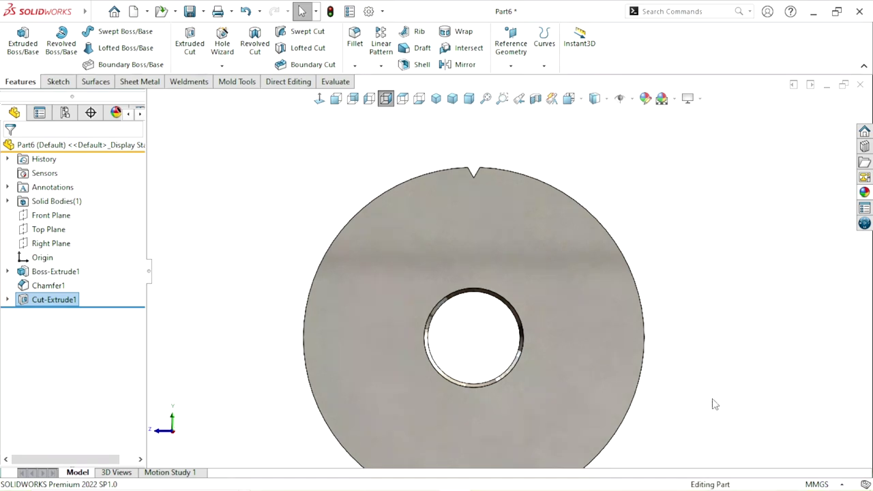
Circular-pattern the V-groove cut around the wheel's outer cylindrical face with 82 equally spaced instances over 360 degrees.
middle_click_drag(679, 245, 552, 233)
left_click(650, 235)
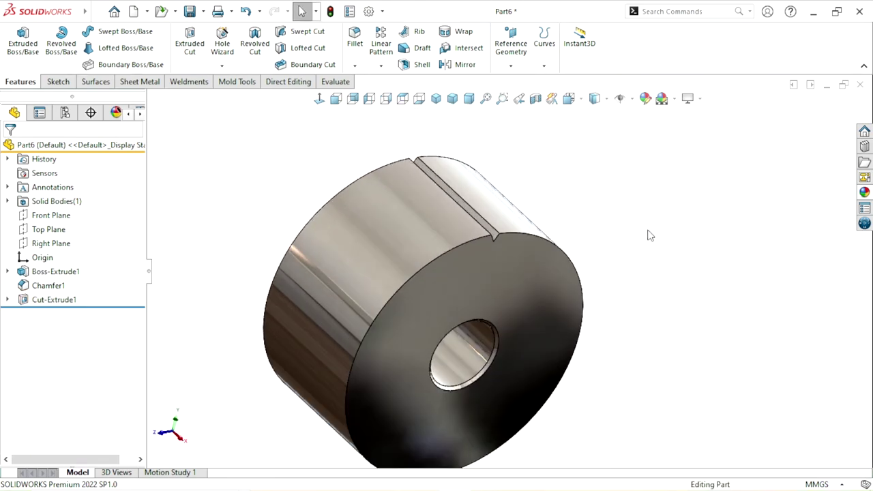
left_click(381, 66)
left_click(399, 94)
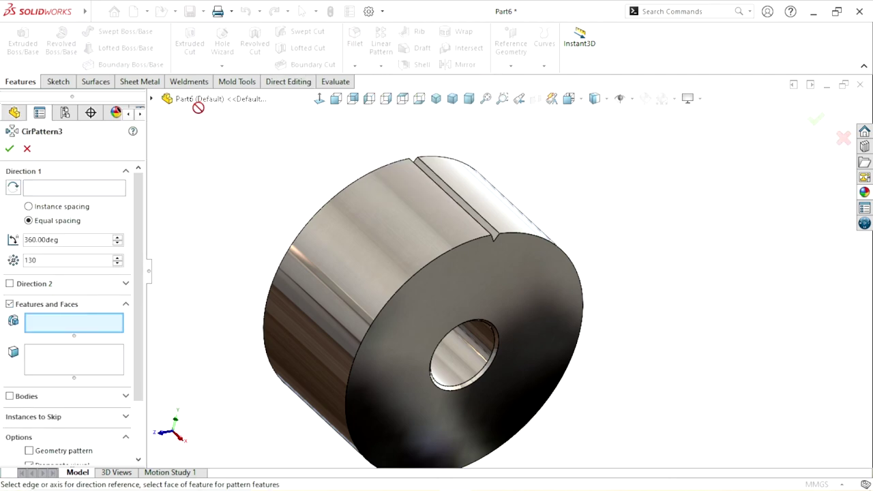
left_click(73, 188)
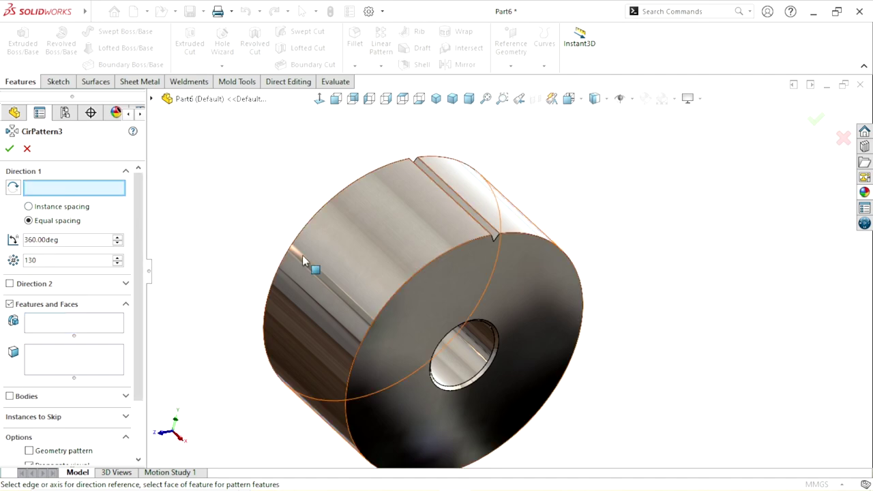
left_click(351, 267)
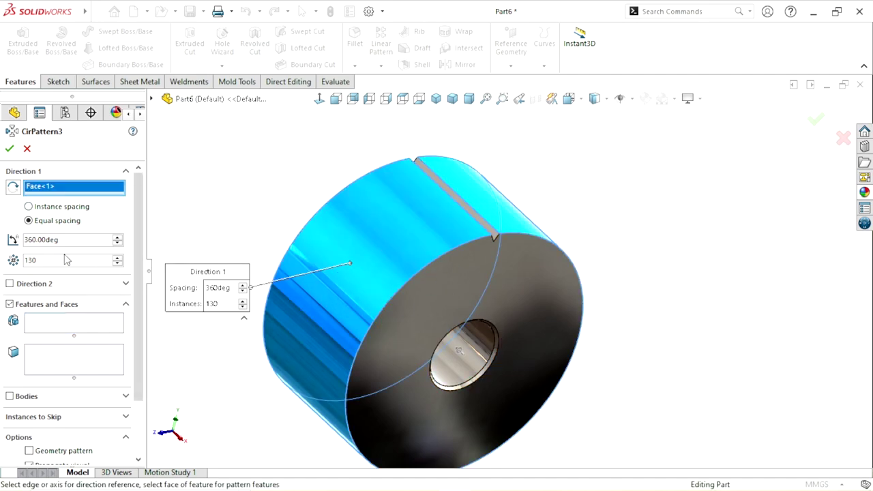
type("82")
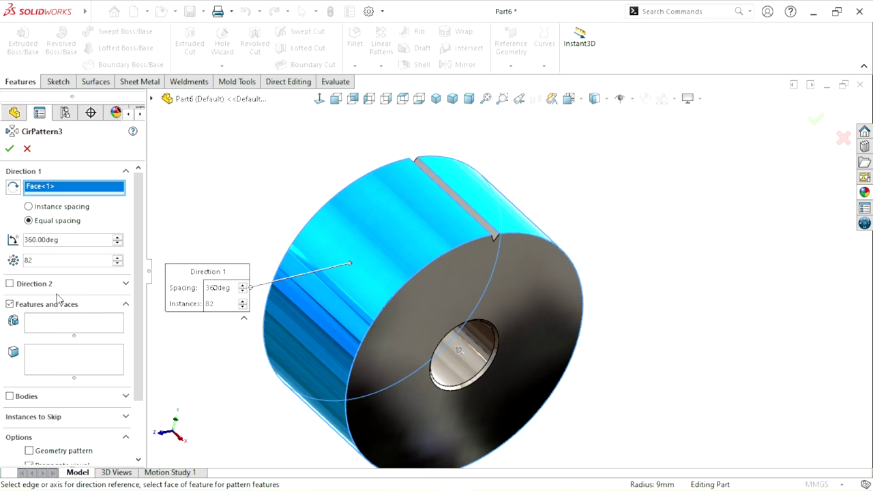
left_click(49, 325)
scroll(478, 208, "down", 2)
scroll(478, 232, "down", 2)
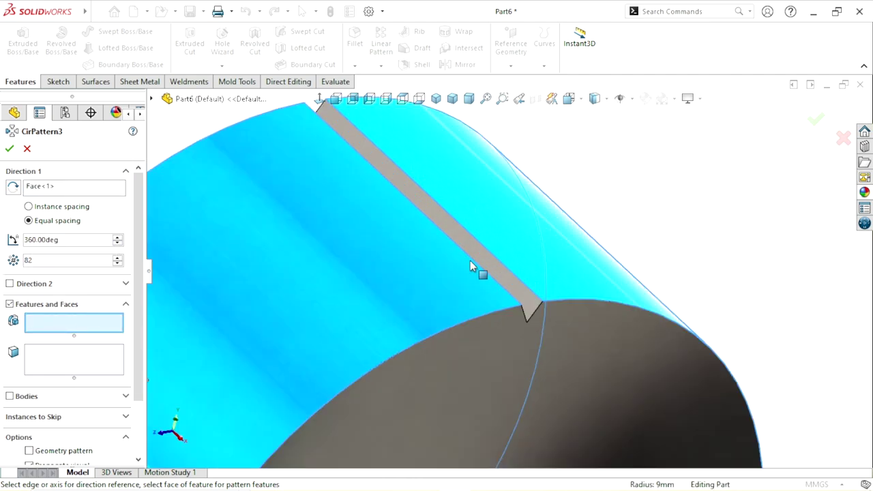
left_click(482, 257)
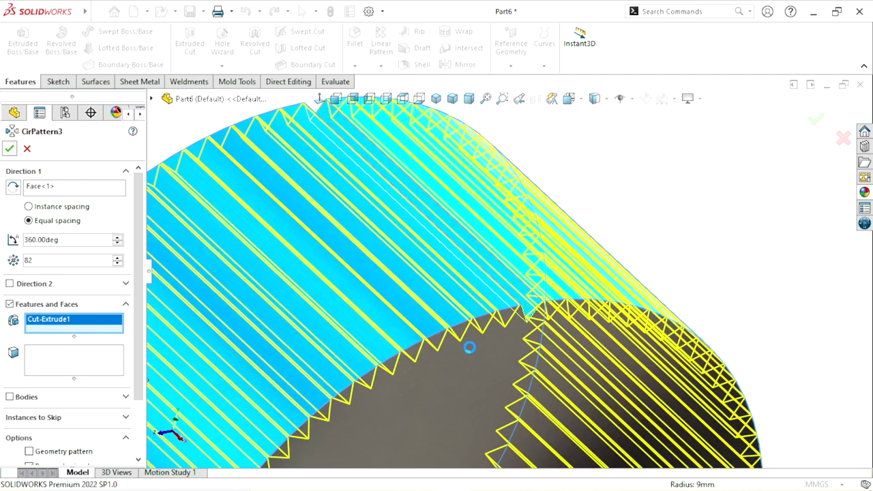
key("Return")
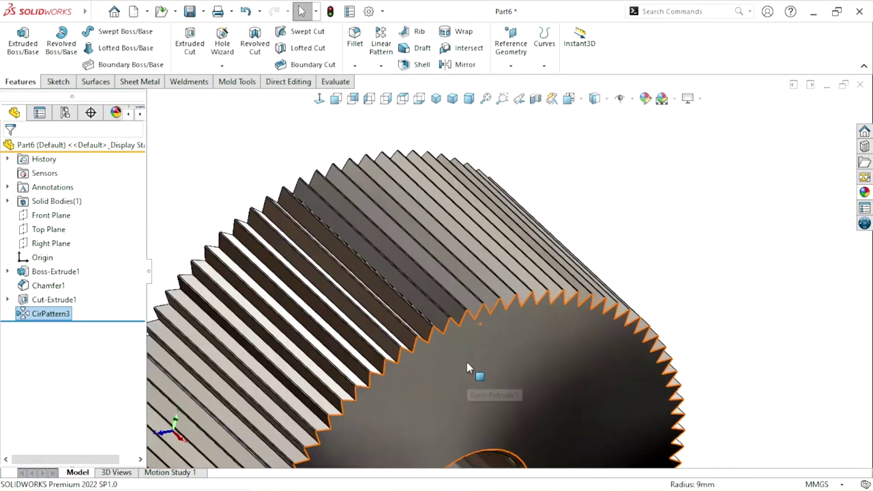
Examine the patterned straight grooves around the wheel's rim and both end faces.
scroll(466, 362, "up", 2)
middle_click_drag(527, 335, 496, 315)
scroll(639, 352, "up", 2)
scroll(645, 344, "down", 3)
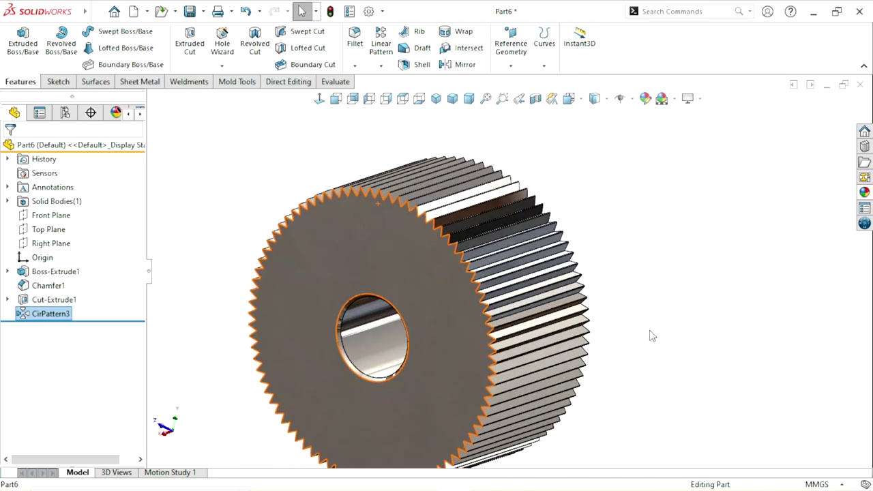
scroll(467, 317, "up", 2)
middle_click_drag(615, 320, 697, 306)
scroll(525, 312, "up", 2)
scroll(496, 298, "down", 2)
middle_click_drag(497, 298, 513, 351)
scroll(529, 327, "up", 1)
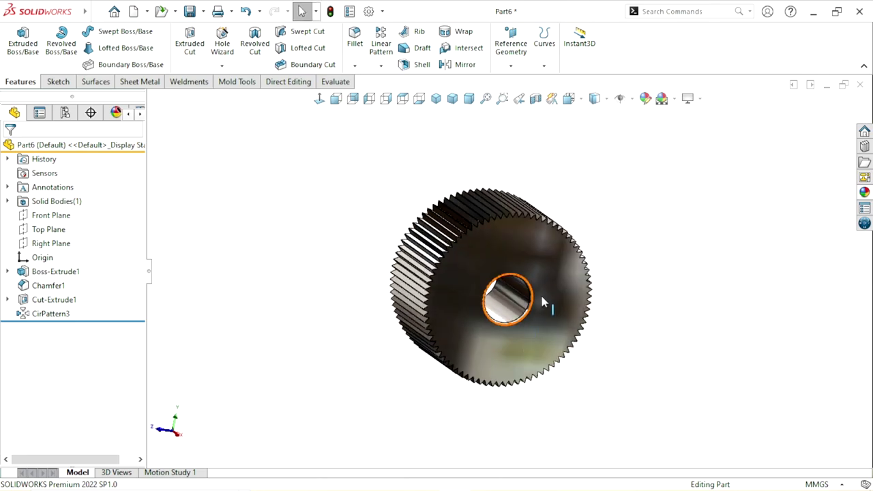
middle_click_drag(668, 296, 614, 279)
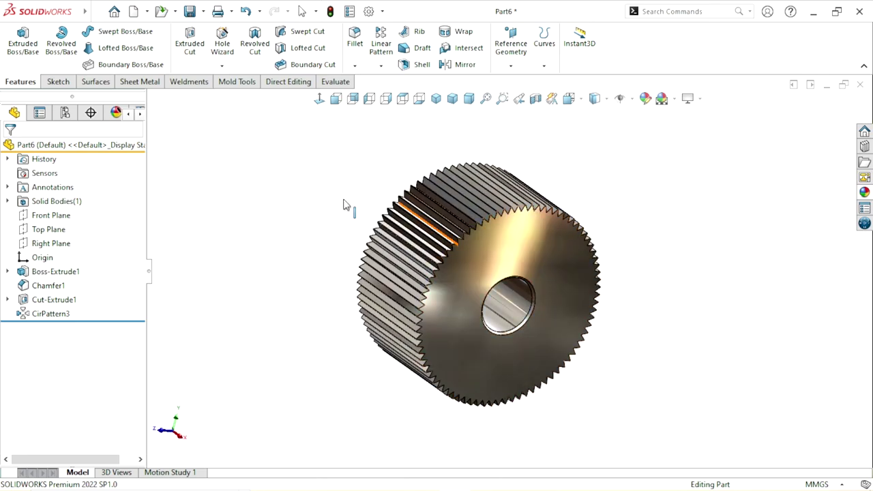
Save the straight-grooved wheel under the new name Part7 in the Knurling folder.
left_click(203, 11)
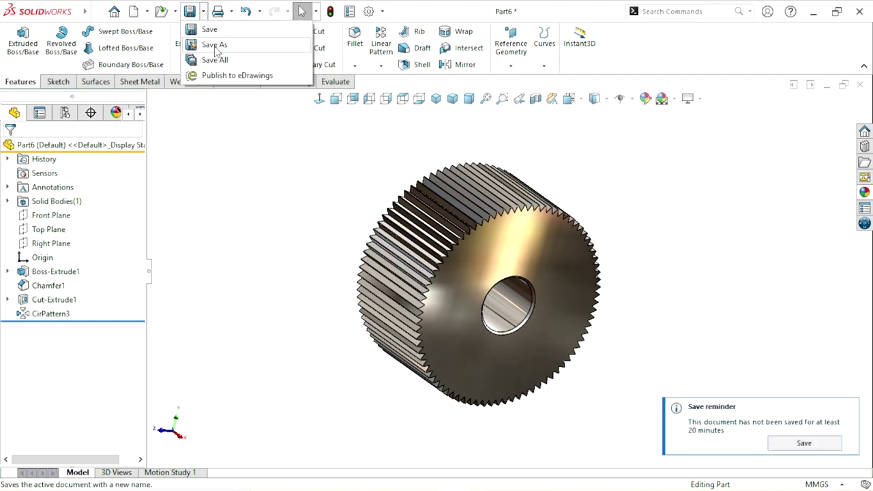
left_click(214, 45)
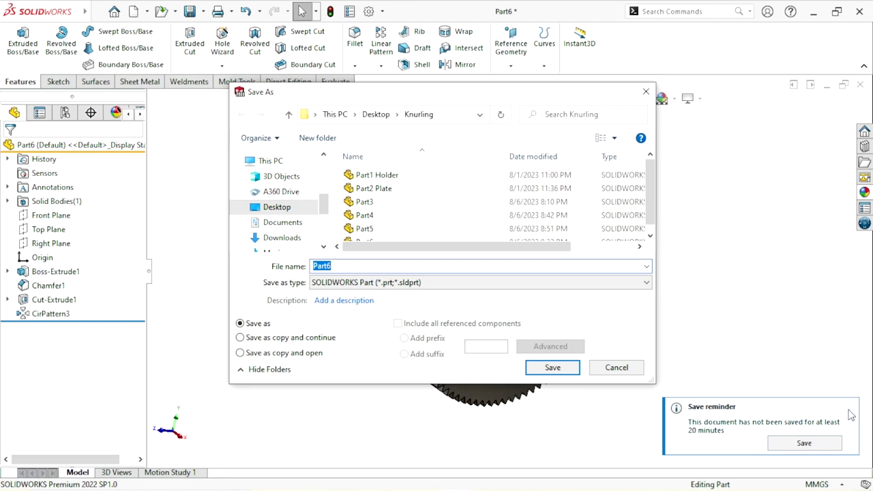
left_click(343, 266)
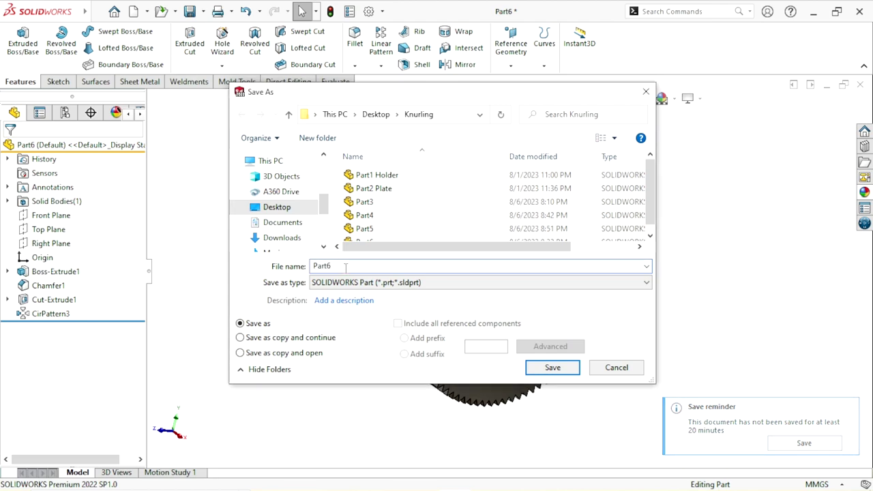
key("BackSpace")
type("7")
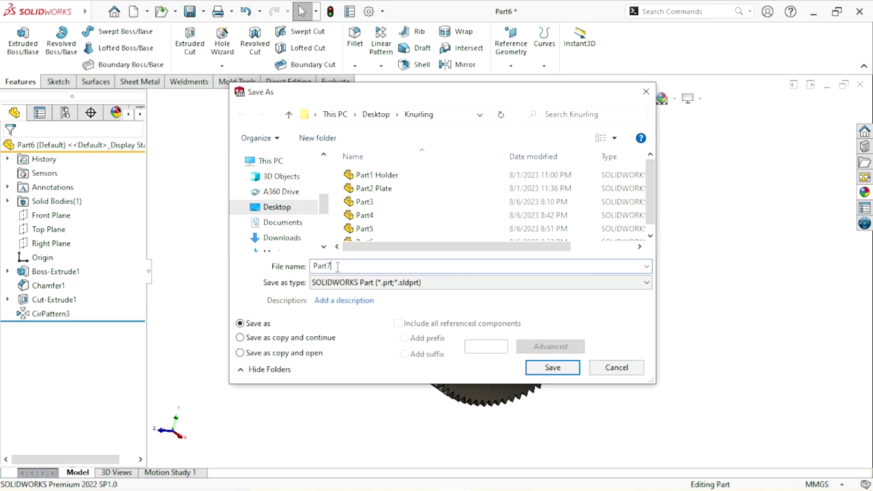
left_click(570, 367)
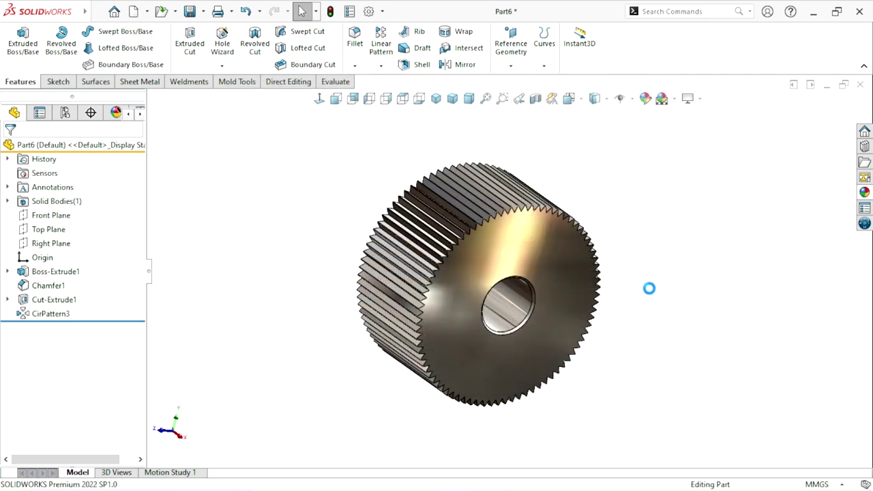
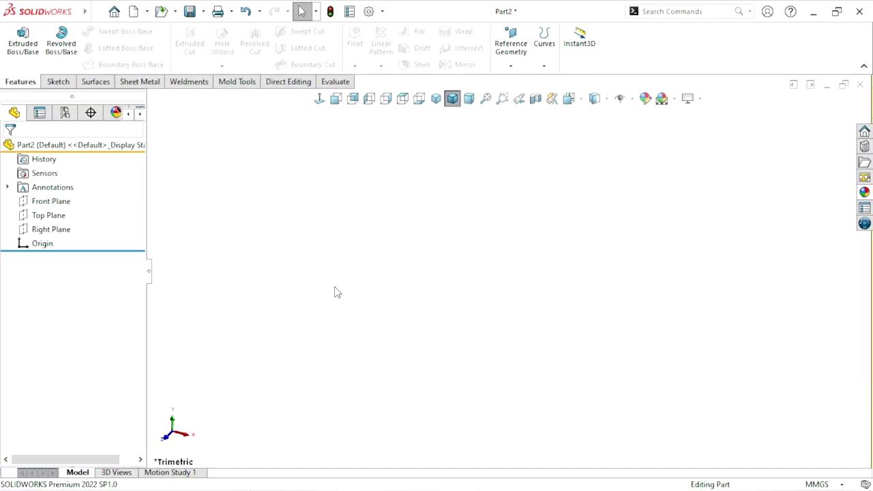
Sketch a circle about 46 mm in diameter on the Right Plane, centered on the origin.
left_click(46, 234)
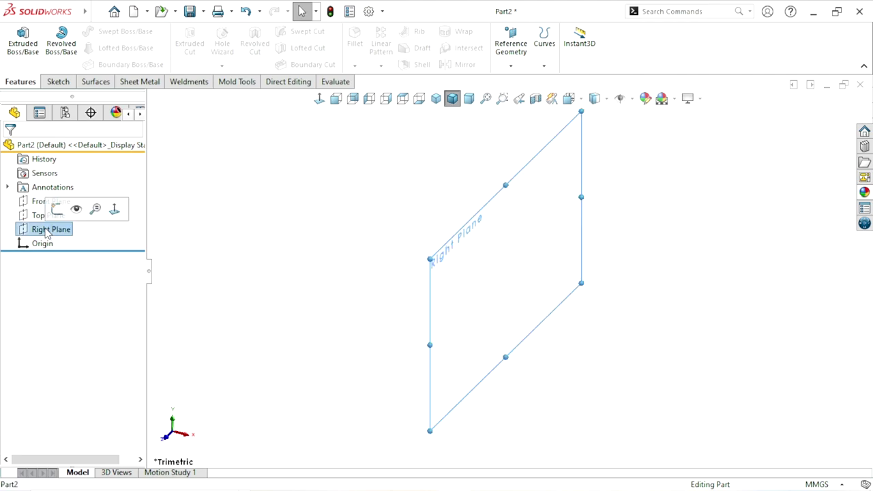
left_click(57, 207)
left_click(109, 31)
left_click(508, 271)
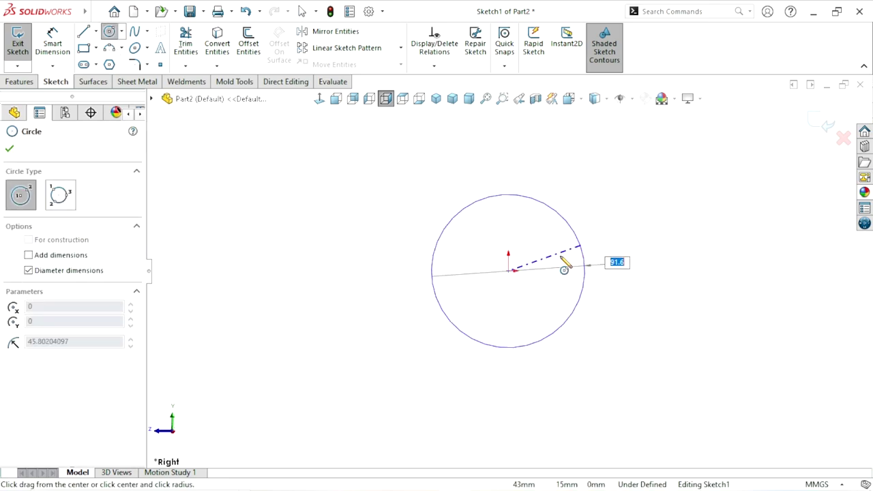
left_click(547, 272)
Dimension the circle's diameter as 10 mm.
left_click(39, 52)
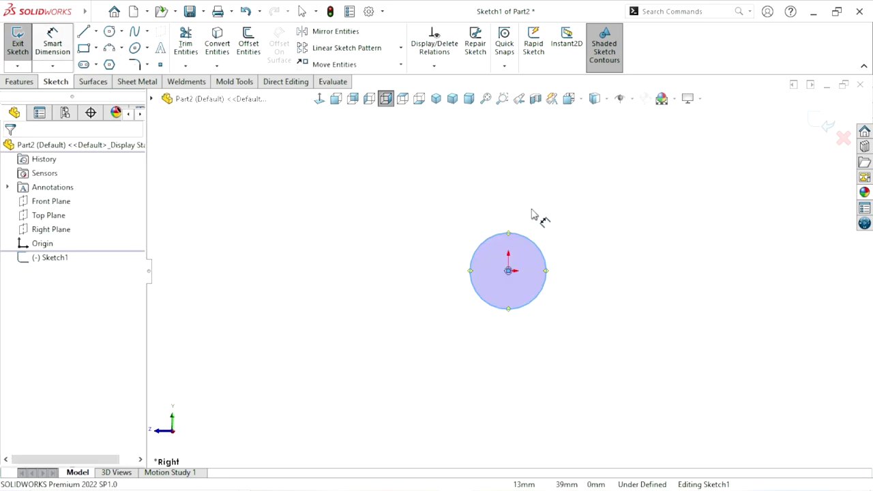
left_click(546, 256)
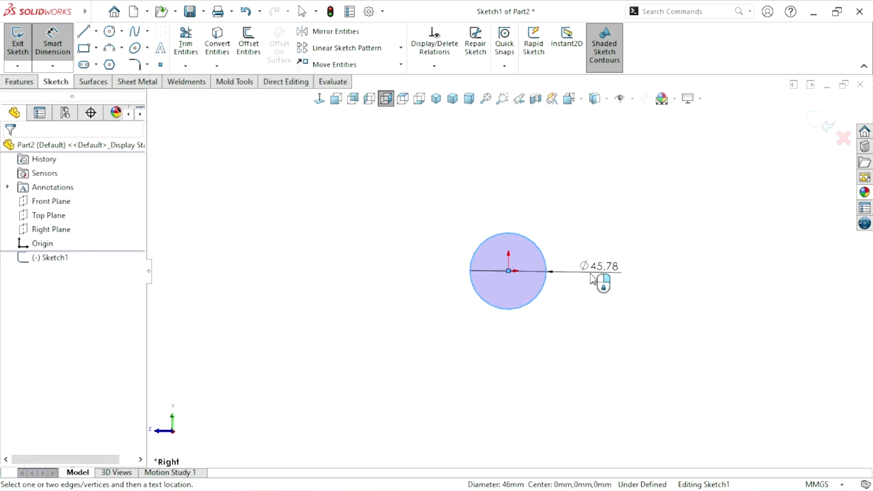
left_click(600, 276)
type("10")
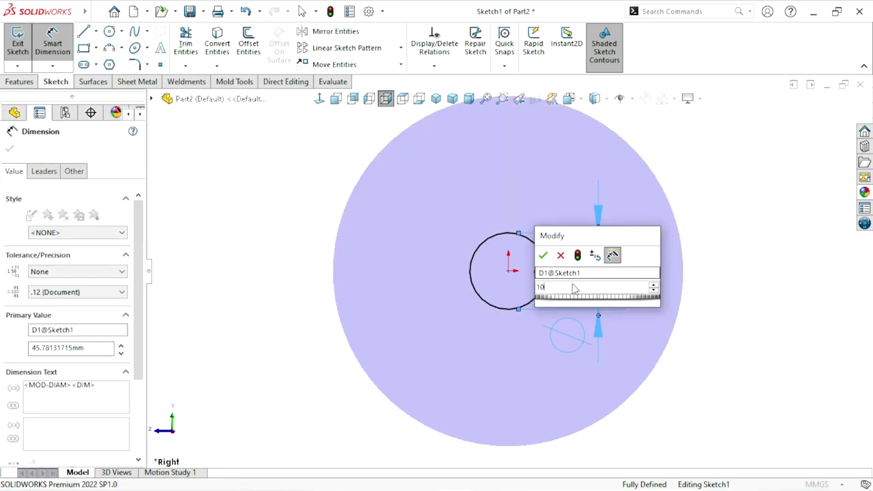
key("Return")
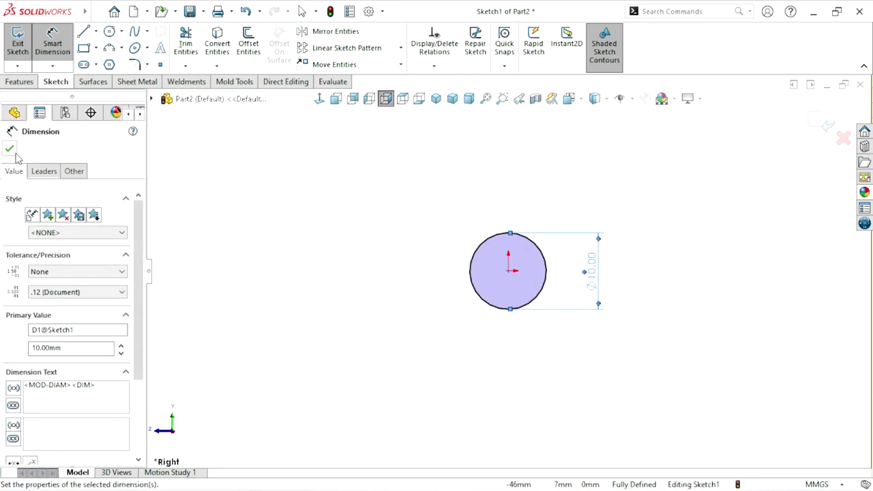
left_click(9, 148)
Extrude the circle 38 mm with the Mid Plane end condition to form a solid pin.
left_click(20, 81)
left_click(24, 48)
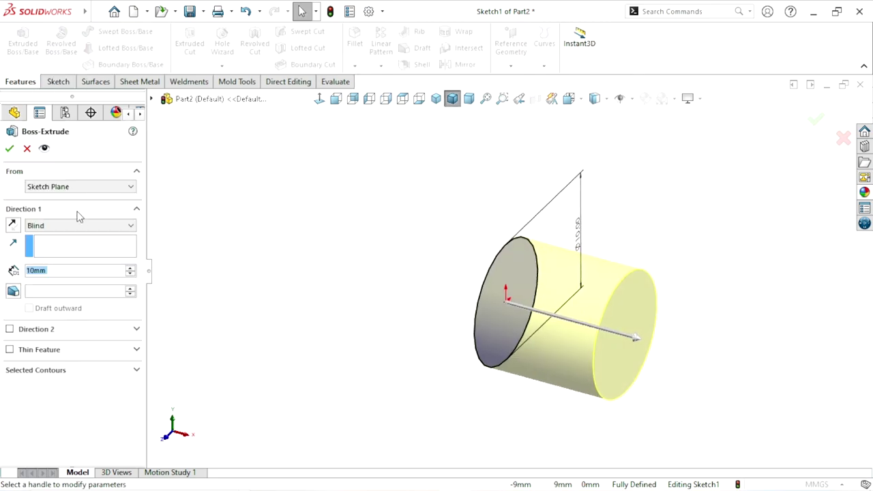
left_click(81, 226)
left_click(67, 280)
double_click(68, 275)
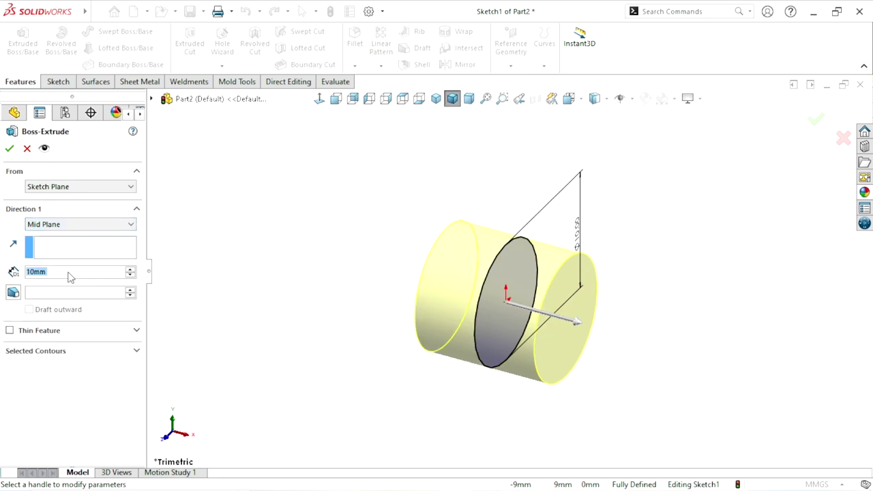
type("10mm")
type("38")
key("Return")
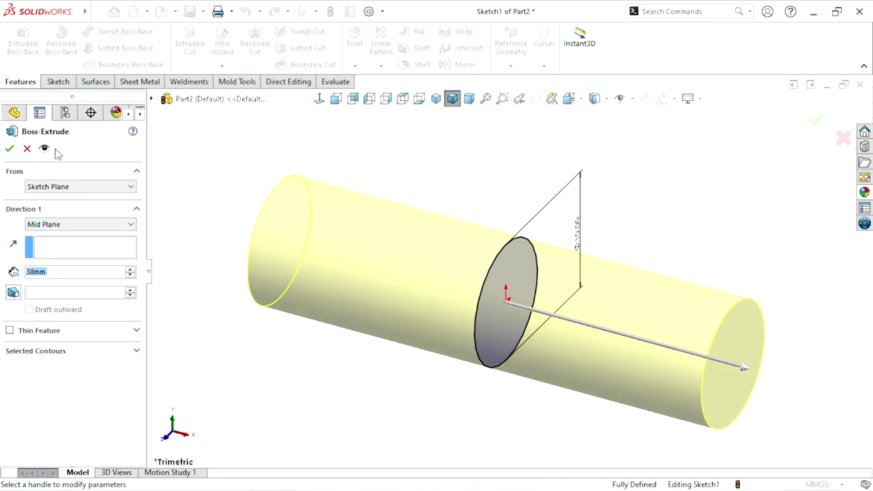
left_click(11, 149)
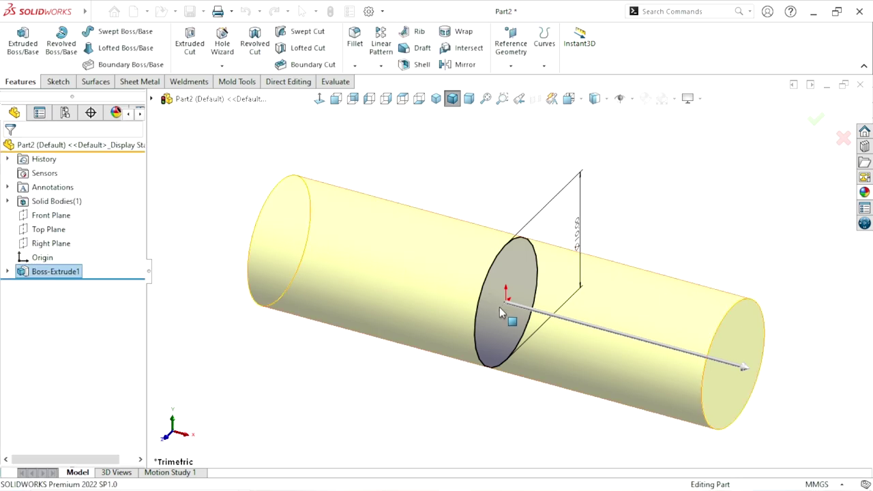
Apply the carbon steel appearance to the cylindrical pin.
scroll(497, 307, "up", 3)
left_click(598, 272)
middle_click_drag(598, 272, 561, 304)
scroll(512, 268, "up", 2)
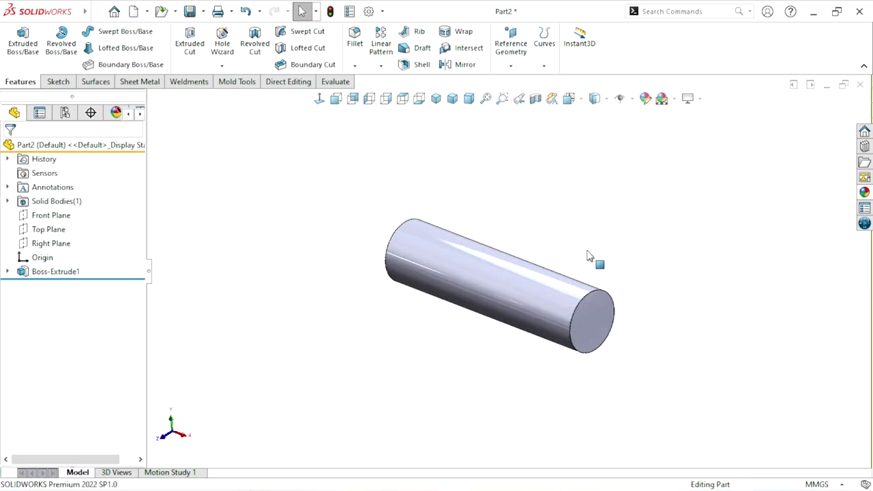
left_click(865, 193)
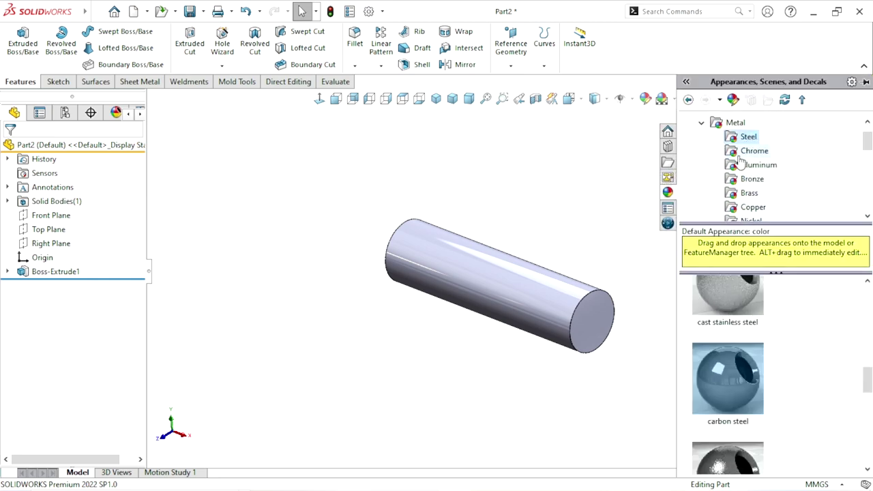
double_click(723, 379)
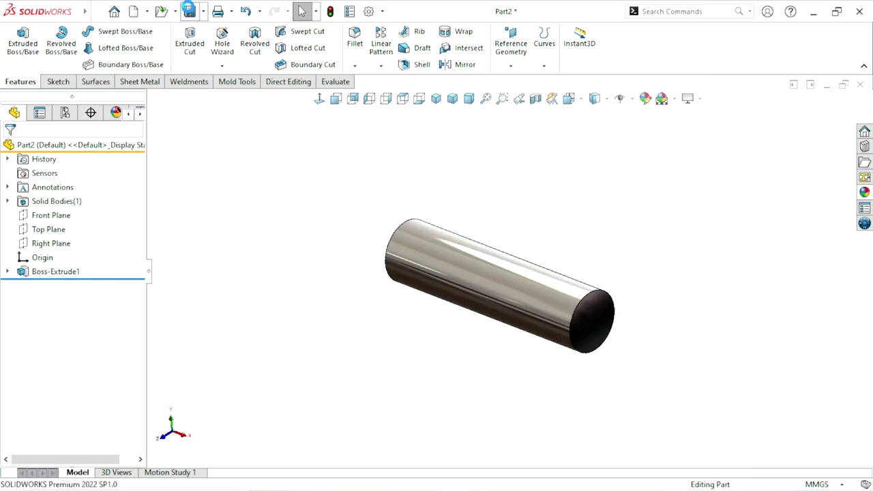
Save the 10 mm pin as Part8 in the Knurling folder on the Desktop.
key("ctrl+s")
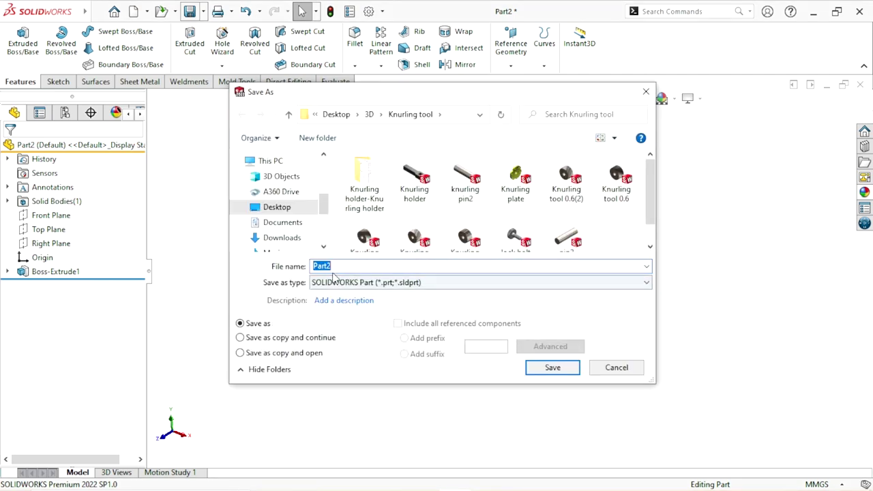
scroll(292, 218, "up", 2)
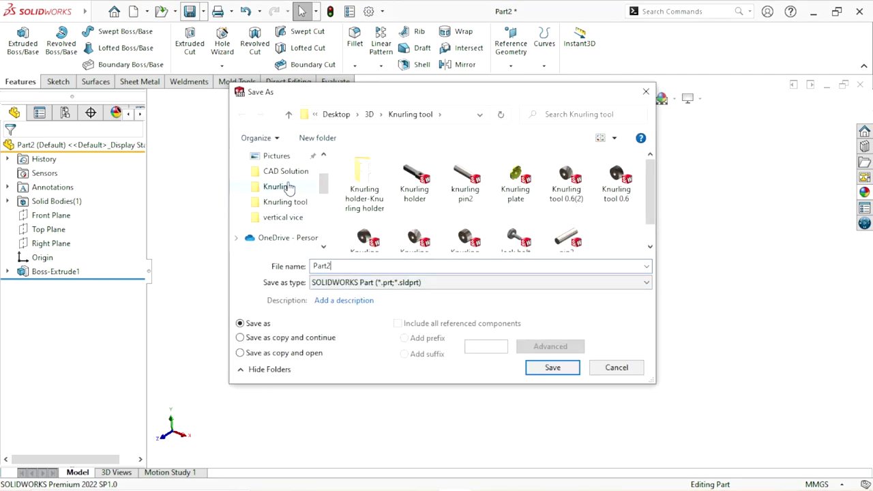
left_click(288, 192)
left_click(345, 267)
key("BackSpace")
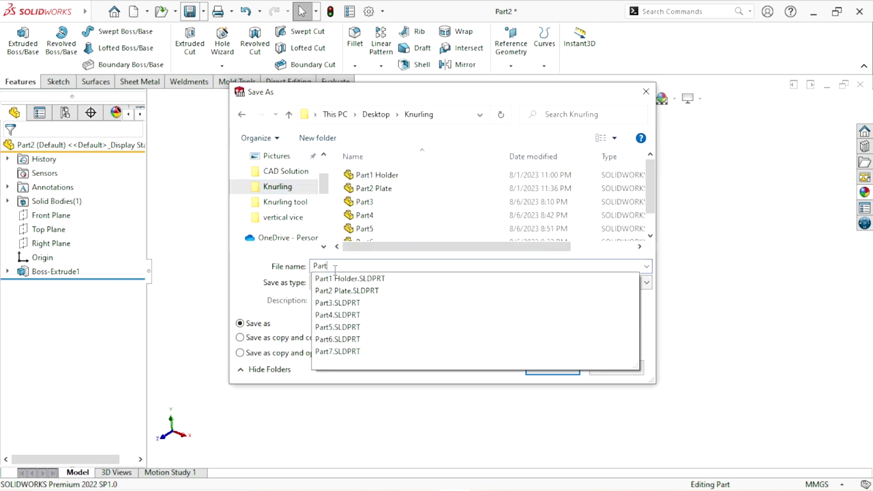
type("8")
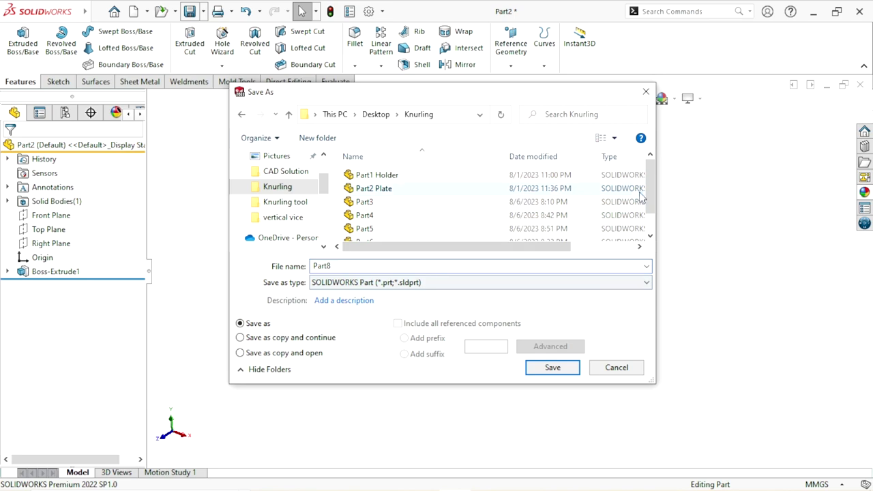
scroll(647, 192, "down", 1)
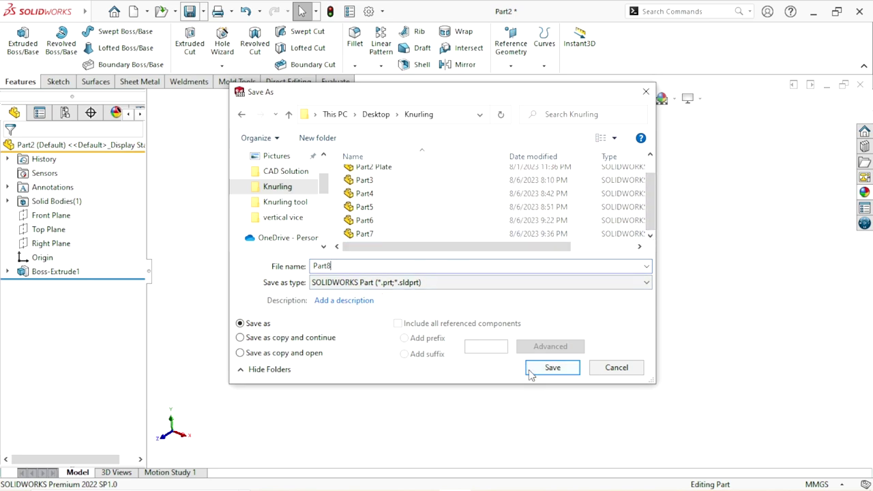
left_click(551, 369)
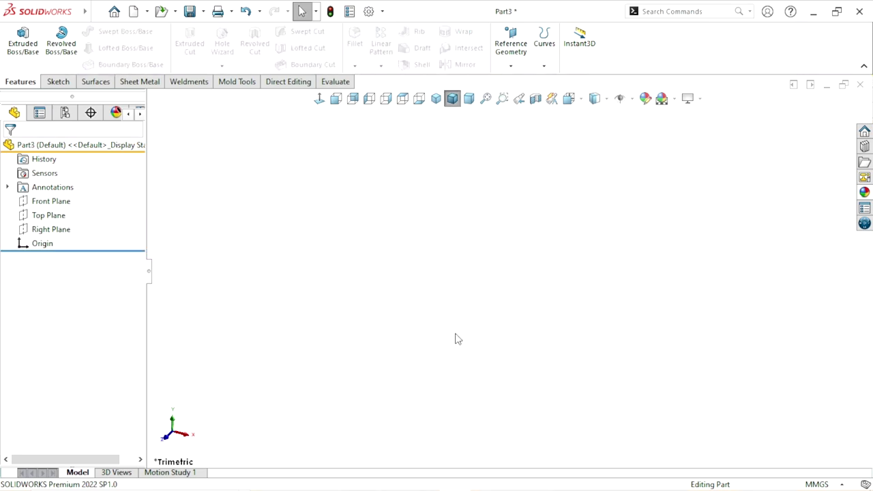
Sketch a circle about 67 mm in diameter on the Right Plane of the new part, centered on the origin.
left_click(61, 230)
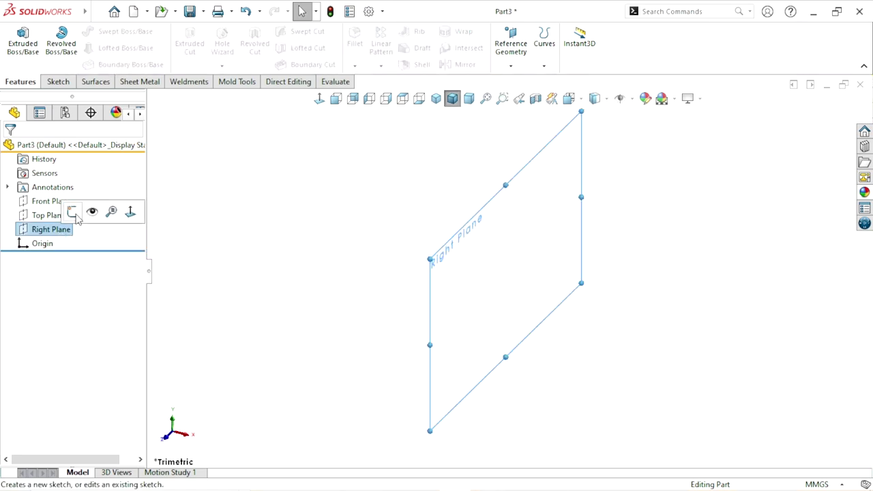
left_click(71, 211)
left_click(109, 31)
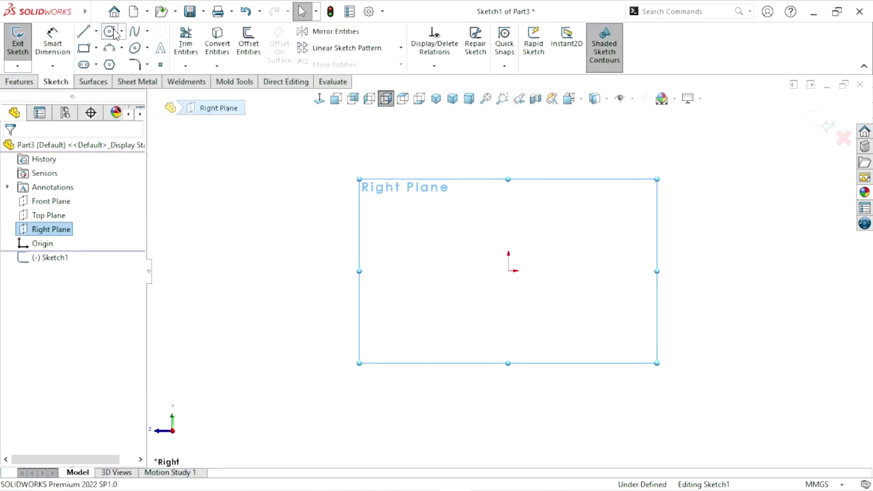
left_click(508, 271)
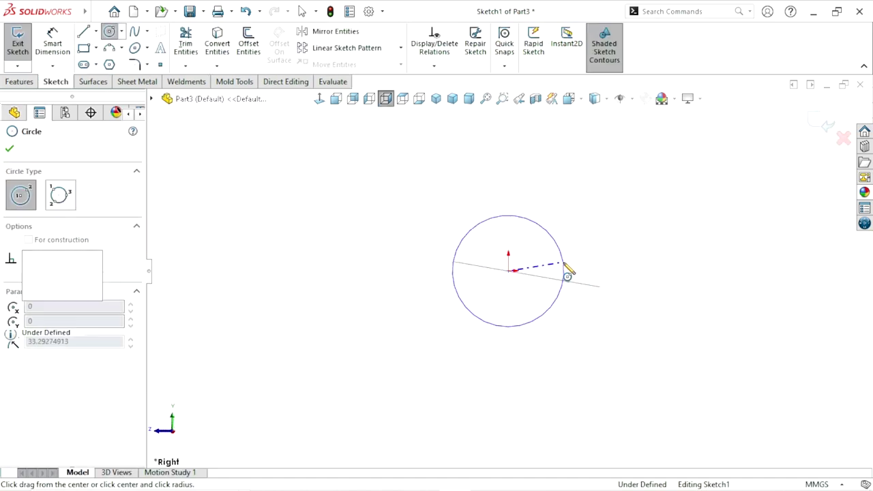
left_click(565, 272)
Dimension the circle's diameter as 5 mm.
right_click_drag(338, 205, 364, 171)
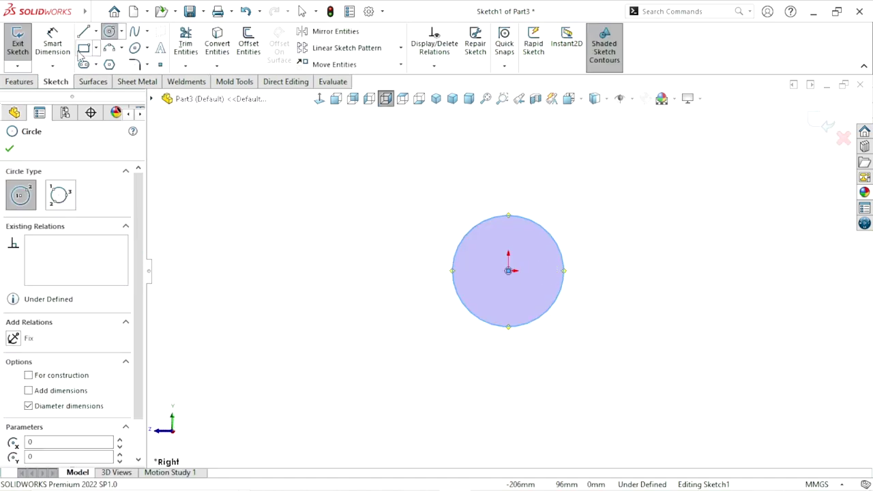
left_click(564, 281)
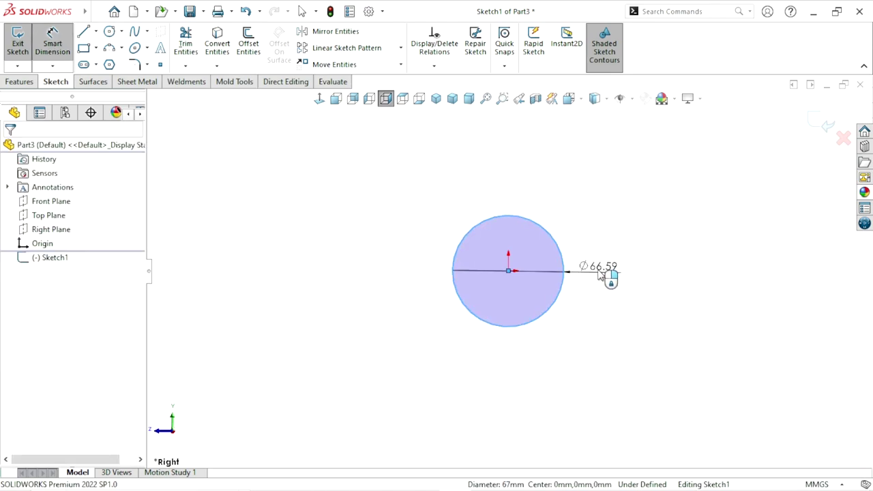
left_click(588, 273)
type("5")
key("Return")
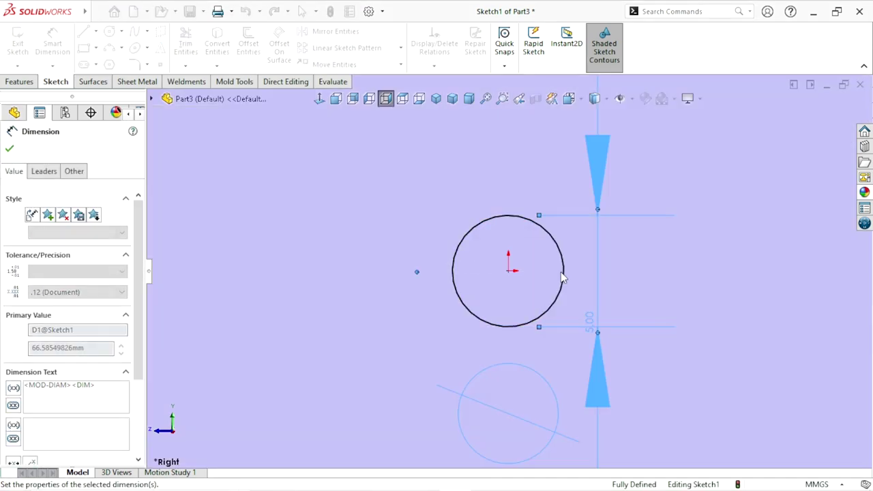
left_click(10, 150)
Extrude the 5 mm circle 19 mm with the Mid Plane end condition to form a solid pin.
left_click(19, 82)
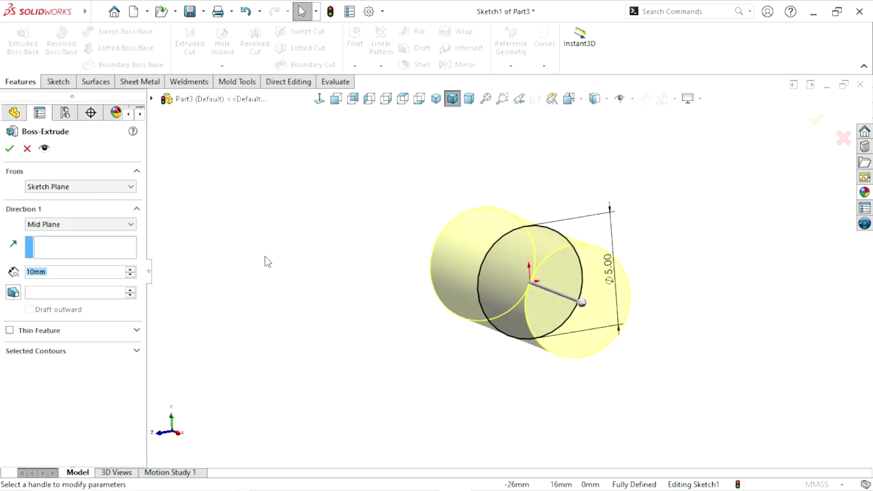
left_click(49, 228)
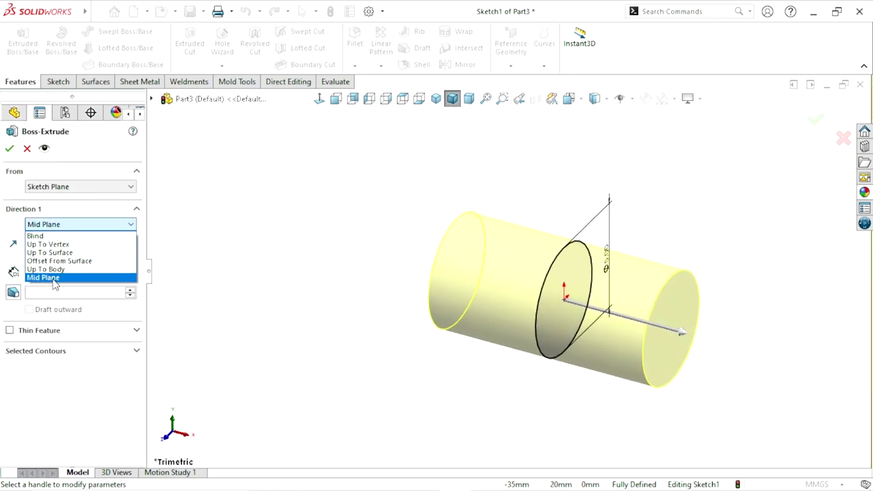
left_click(58, 278)
left_click(75, 272)
type("10mm")
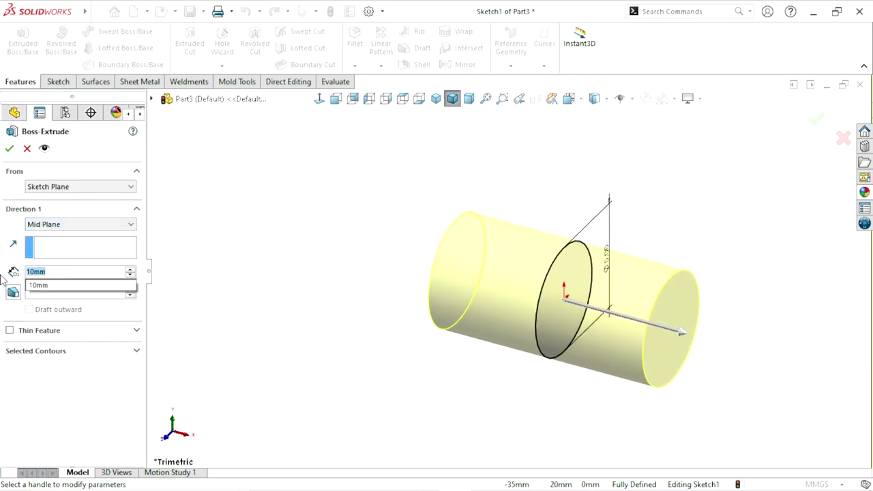
type("19")
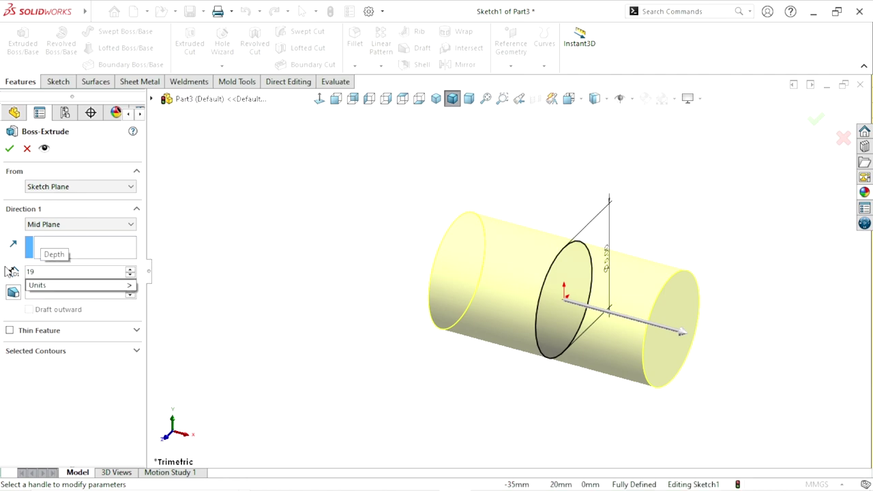
key("Return")
left_click(10, 149)
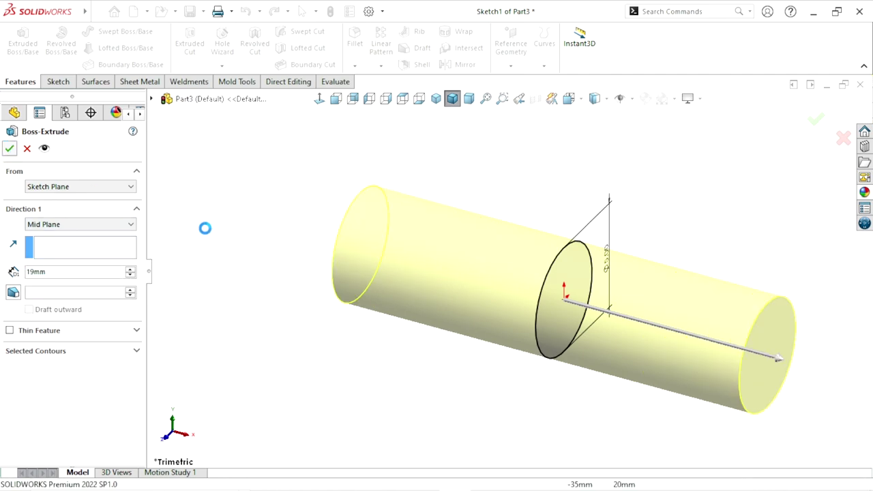
Apply a polished steel appearance to the 5 mm pin.
scroll(555, 272, "up", 3)
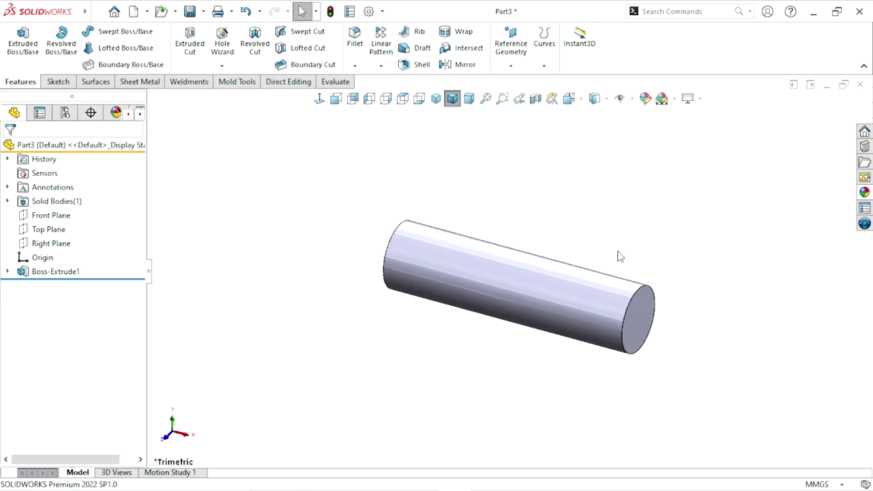
left_click(864, 192)
left_click(722, 400)
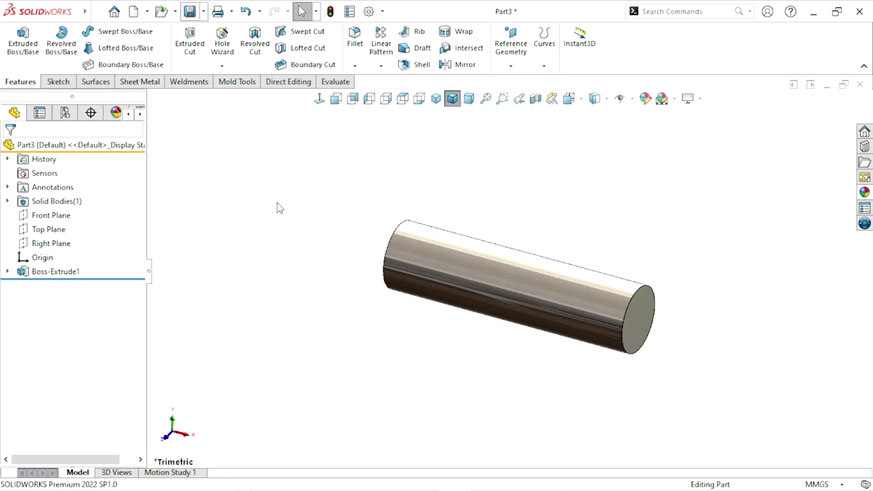
Save the 5 mm pin as Part9 in the Knurling folder.
key("ctrl+s")
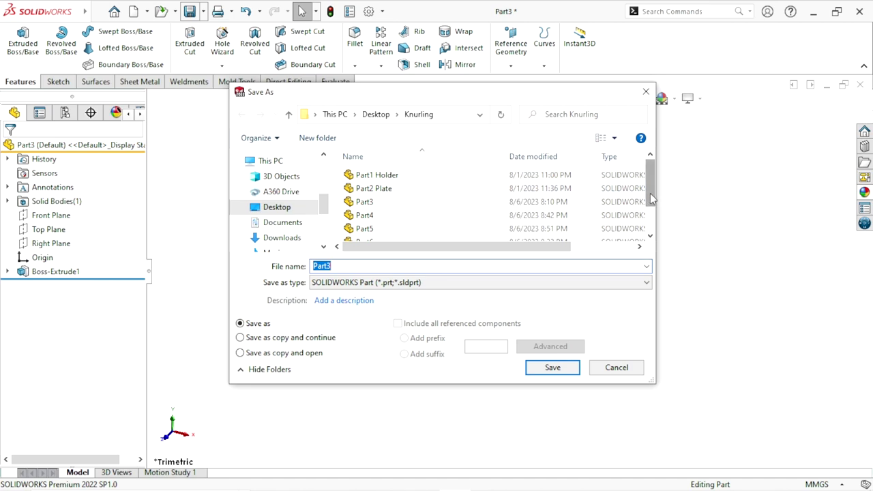
left_click_drag(654, 197, 653, 221)
left_click(343, 268)
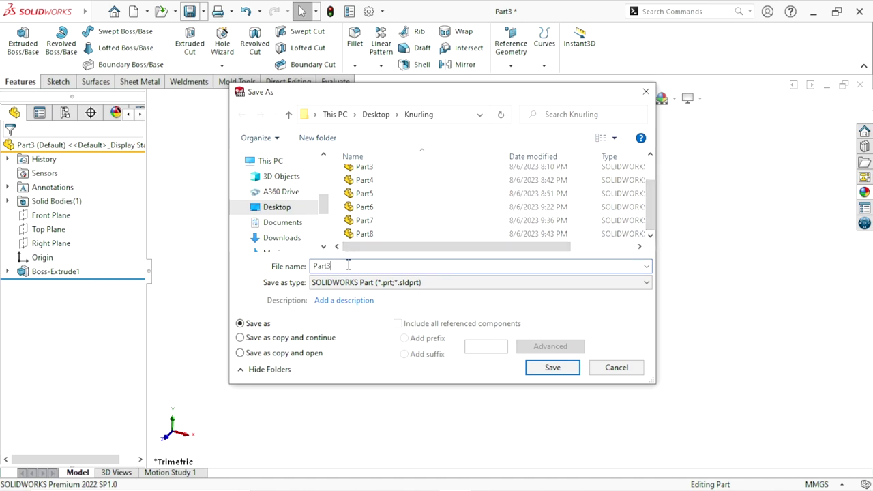
key("BackSpace")
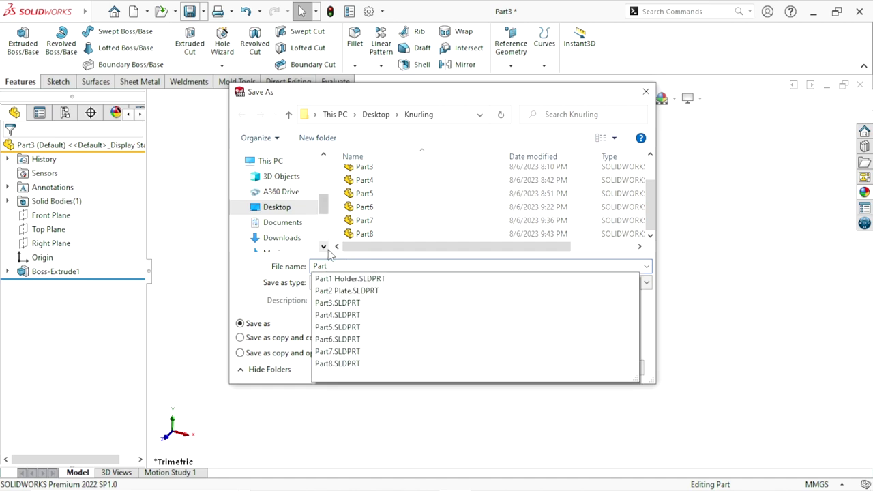
type("9")
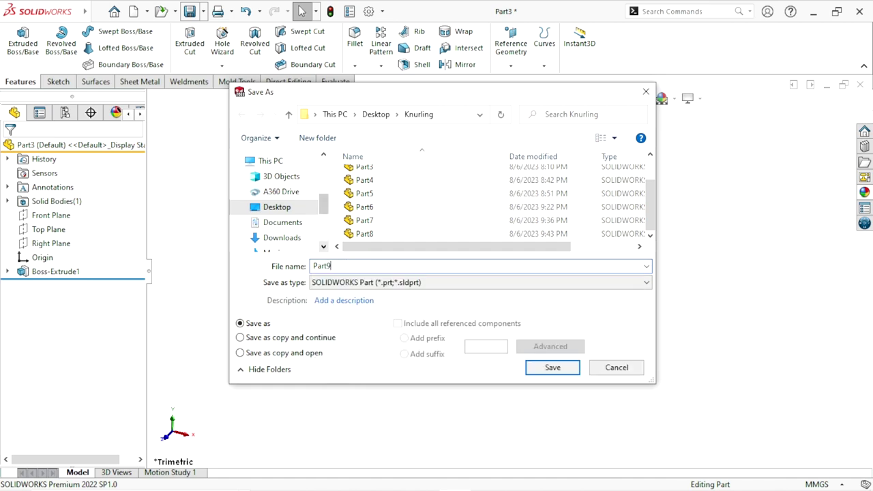
left_click(551, 368)
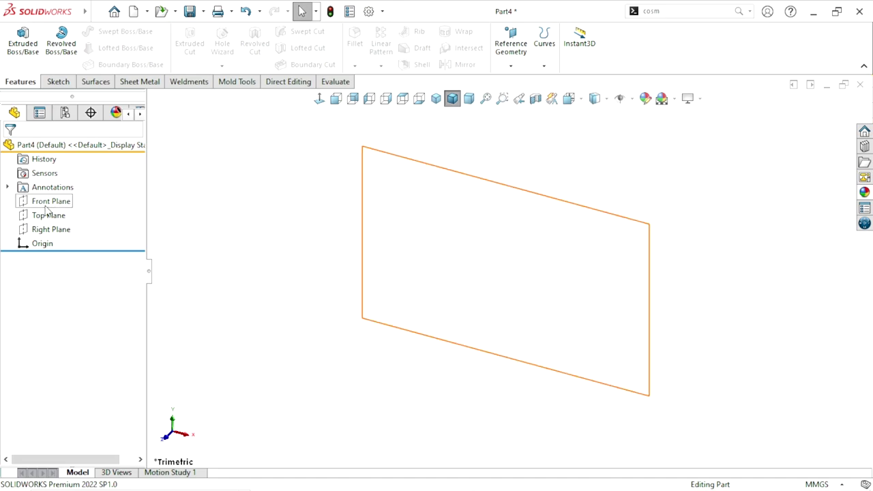
Sketch a circle about 75 mm in diameter on the Right Plane of the new part, centered on the origin.
left_click(41, 229)
left_click(51, 208)
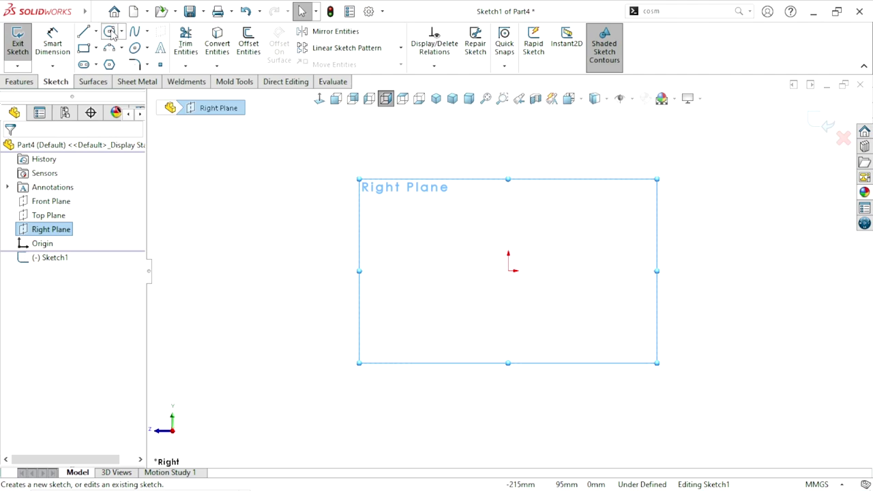
left_click(110, 32)
left_click(504, 272)
key("Escape")
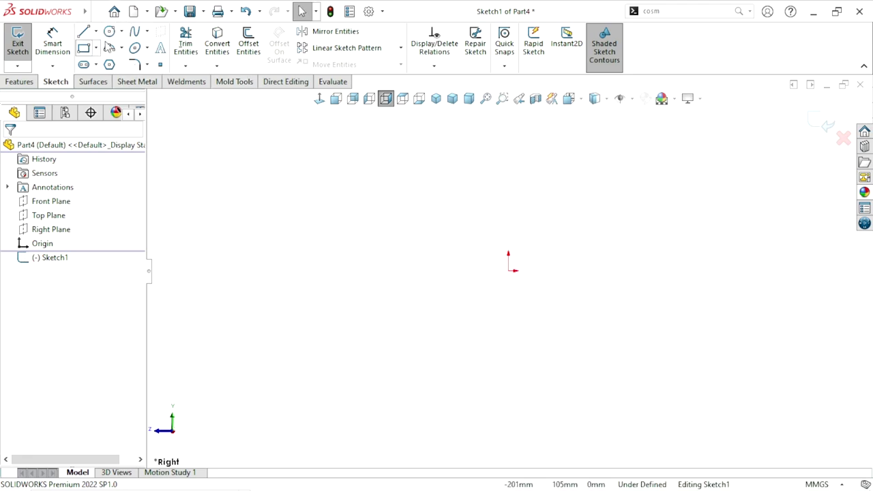
left_click(111, 34)
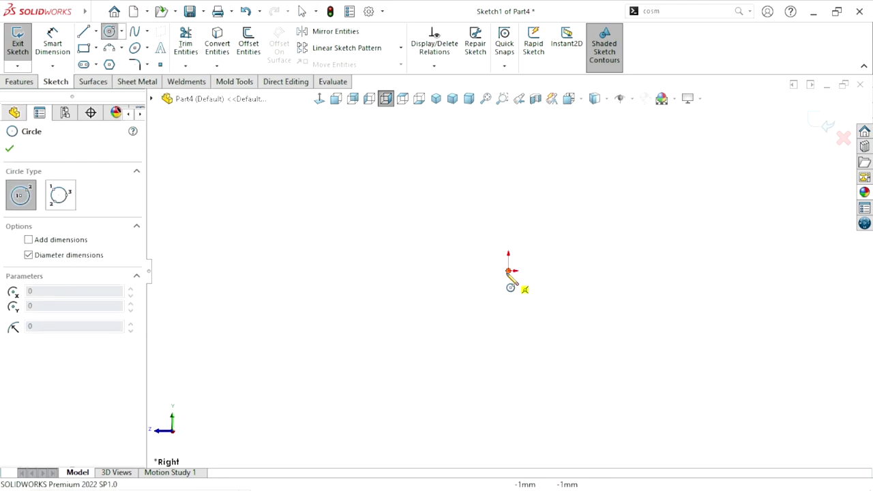
left_click(508, 271)
left_click(569, 253)
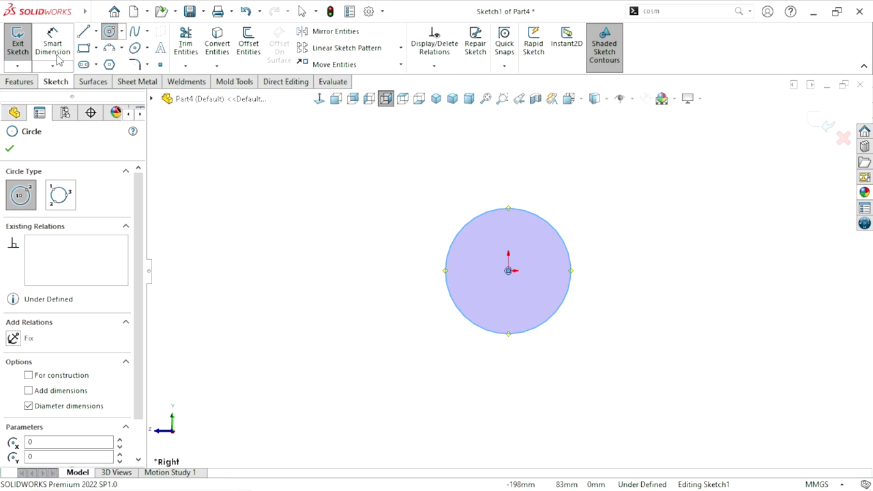
Dimension the circle's diameter as 15 mm.
left_click(58, 60)
left_click(572, 273)
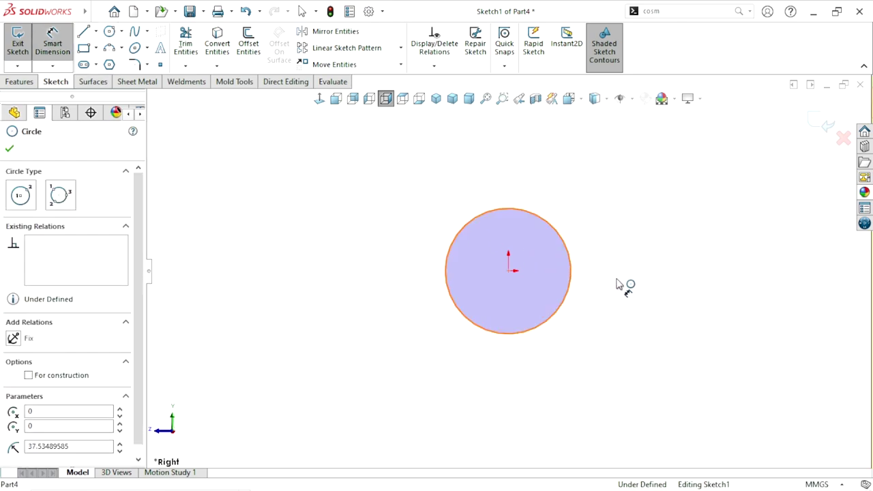
left_click(617, 284)
type("15")
key("Return")
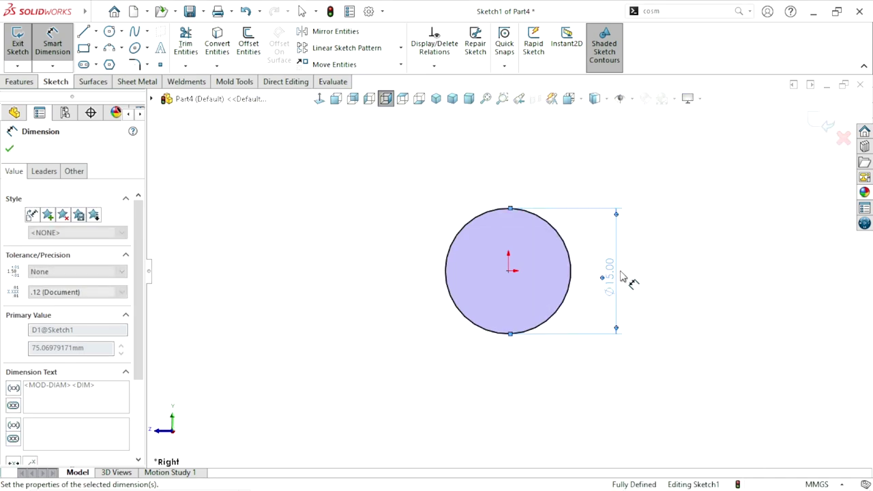
left_click(421, 273)
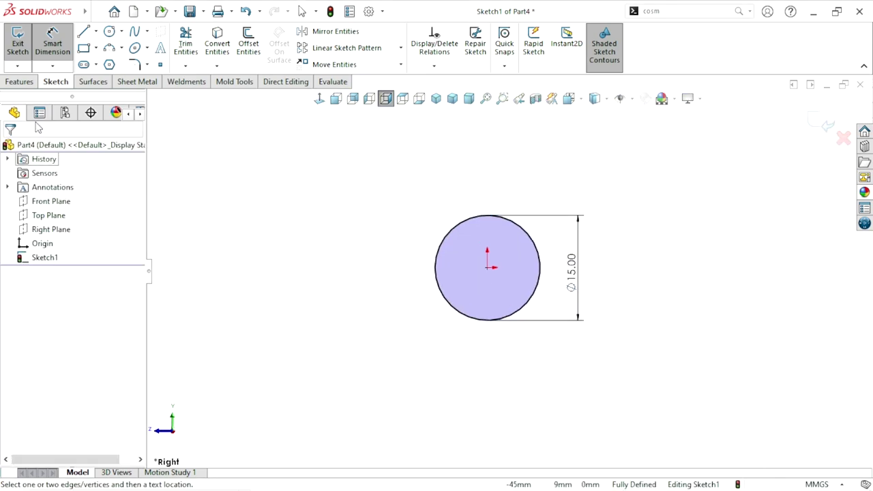
Extrude the 15 mm circle 4 mm as a blind boss in one direction.
left_click(19, 82)
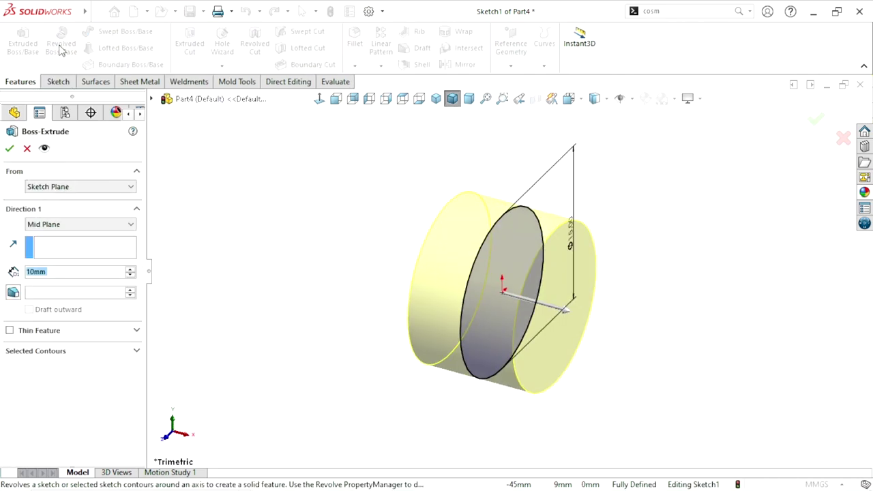
left_click(71, 226)
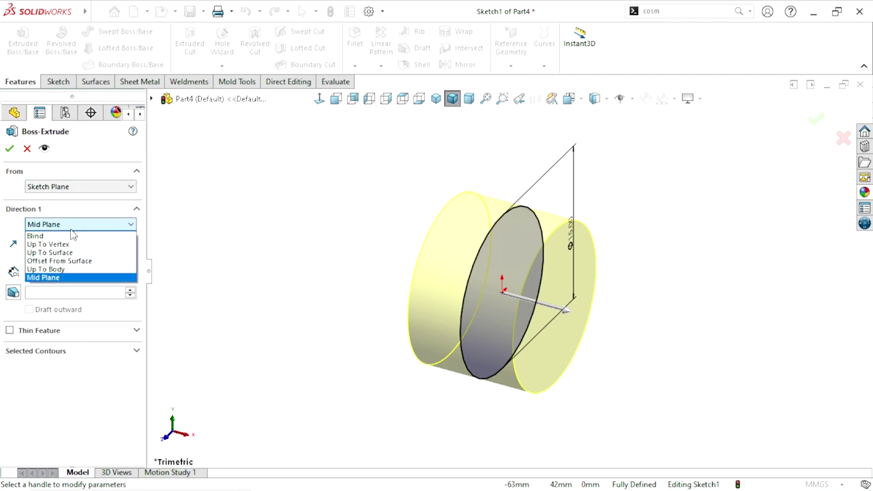
left_click(68, 234)
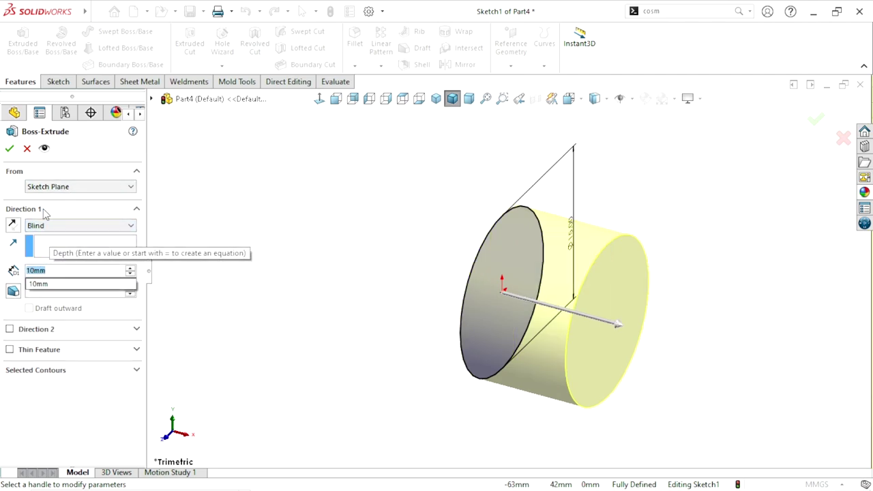
left_click(68, 272)
type("4")
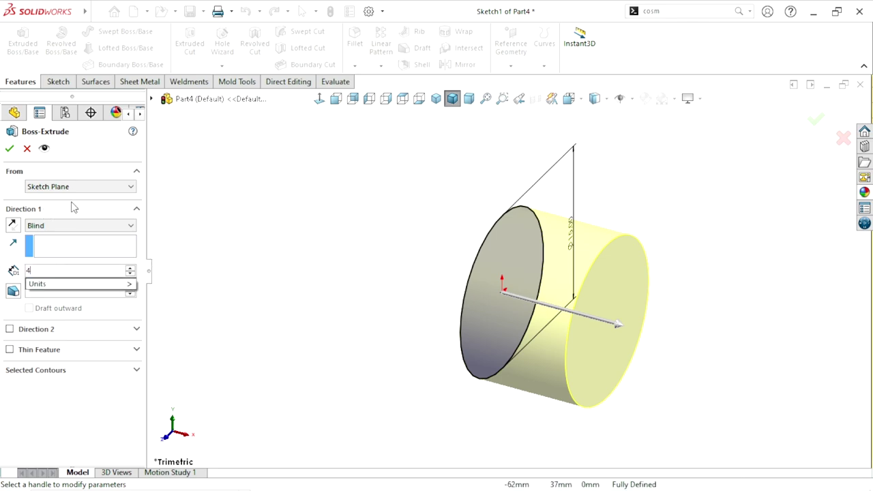
key("Return")
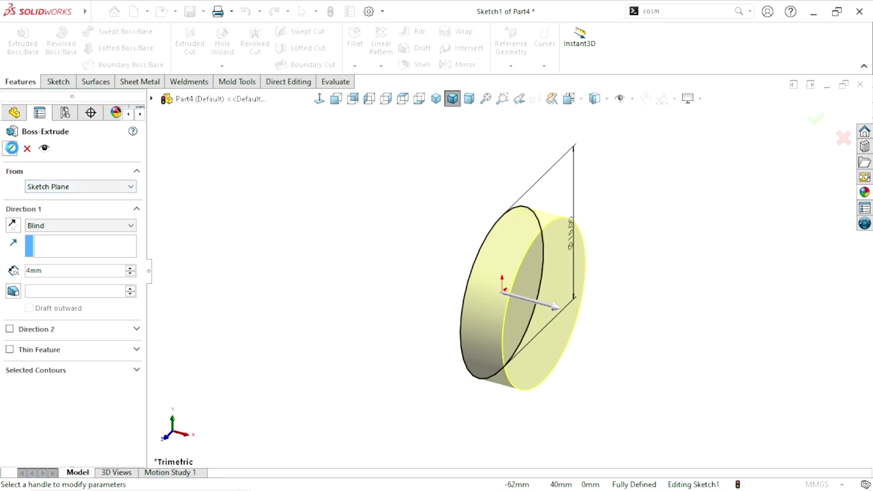
left_click(11, 149)
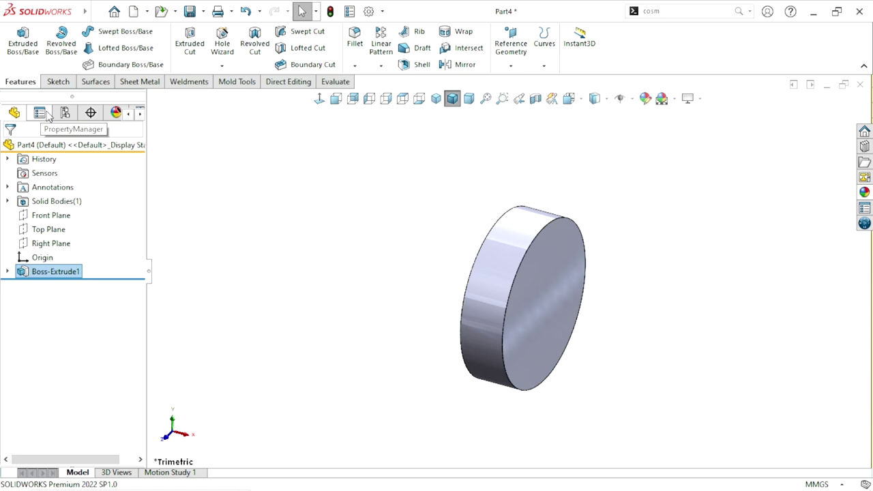
Sketch a circle about 6.9 mm in diameter on the disc's front face, centered on the origin.
left_click(544, 299)
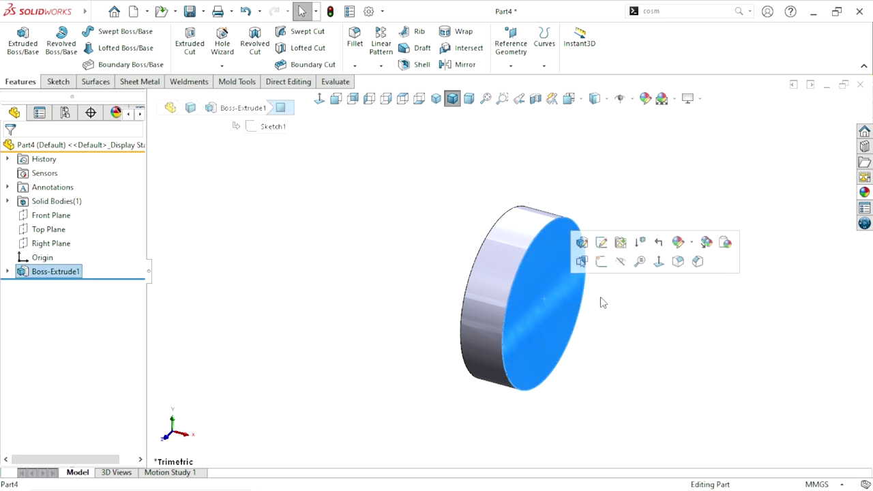
left_click(601, 262)
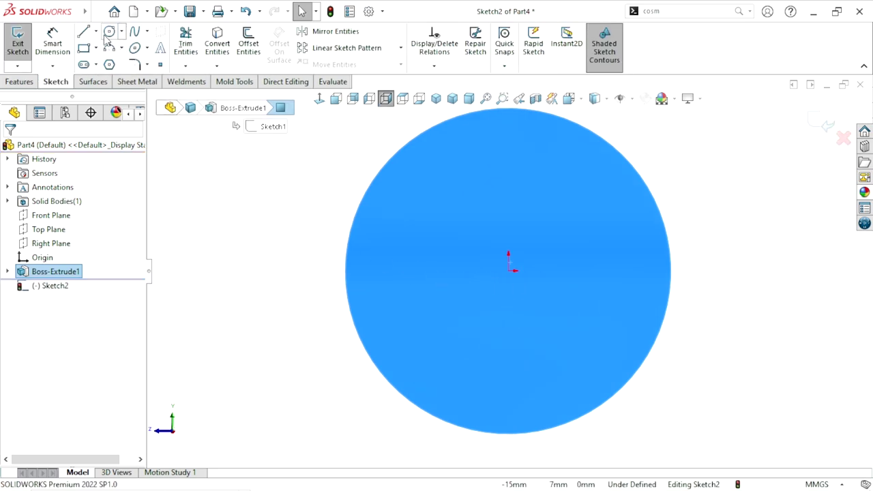
key("c")
left_click(508, 270)
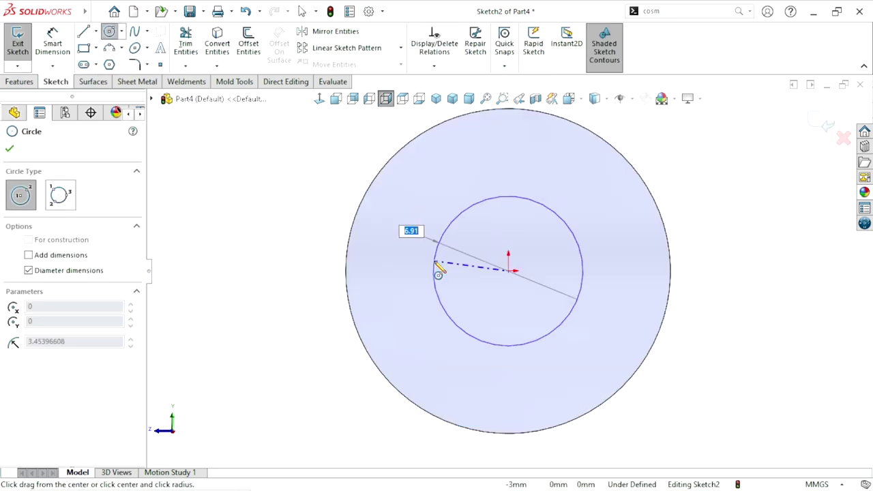
left_click(434, 262)
Dimension the inner circle's diameter as 5 mm.
left_click(51, 47)
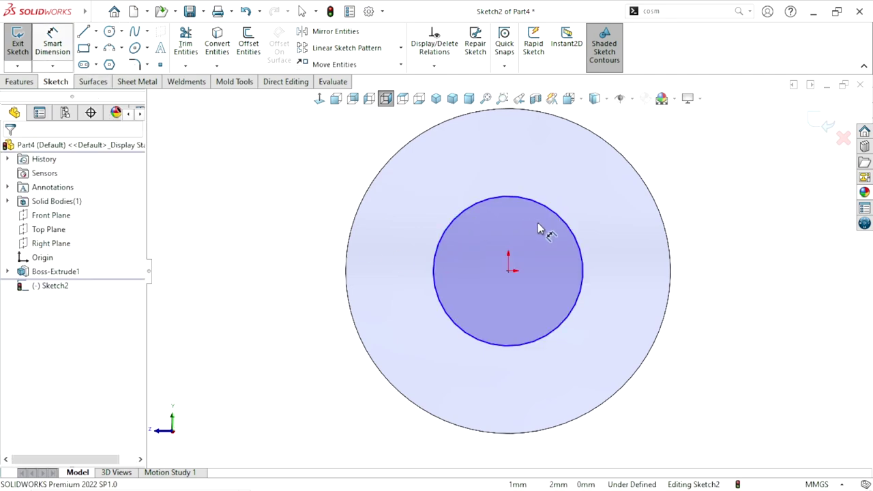
left_click(583, 282)
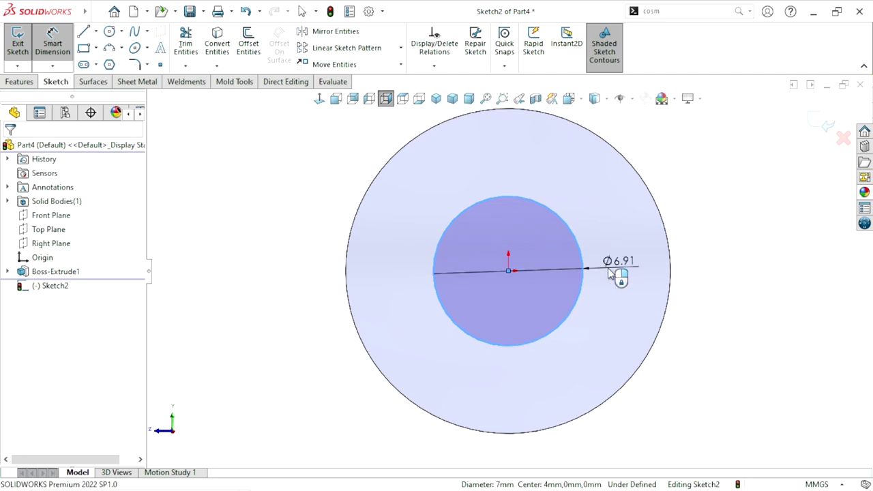
left_click(616, 270)
key("Return")
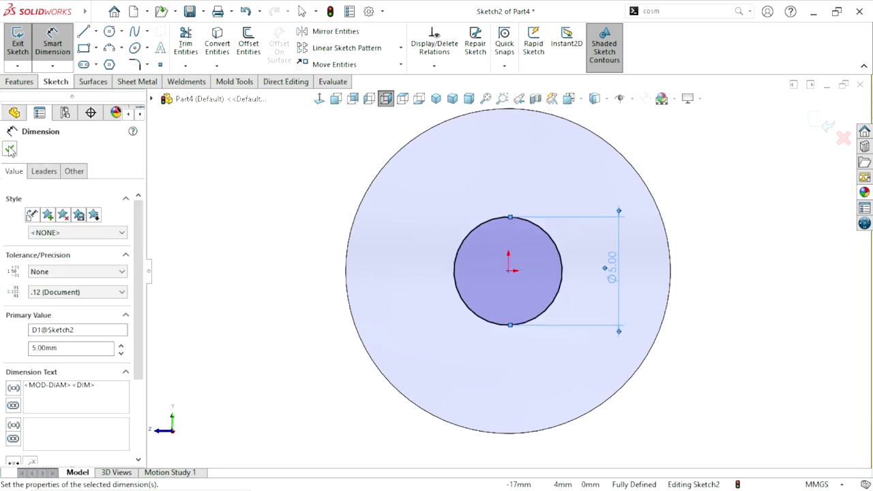
left_click(10, 150)
Extrude the 5 mm circle 15 mm outward from the disc as a blind boss merged with it.
left_click(19, 81)
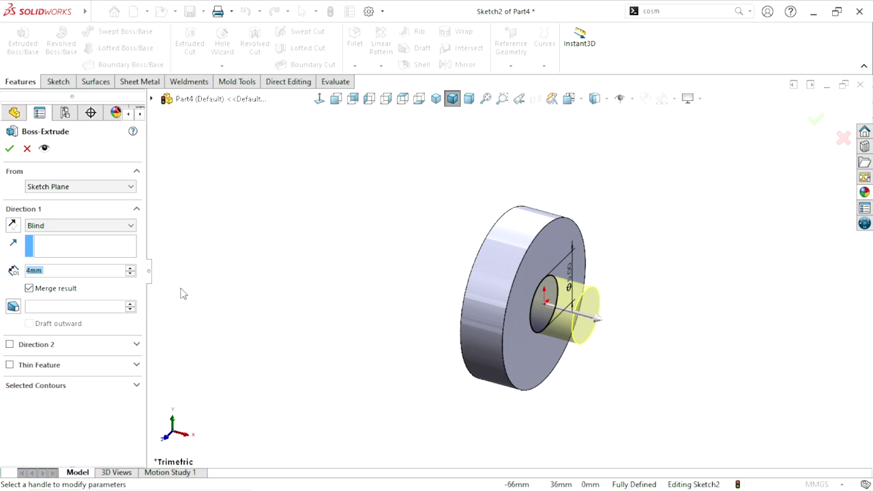
left_click(76, 271)
type("15")
key("Return")
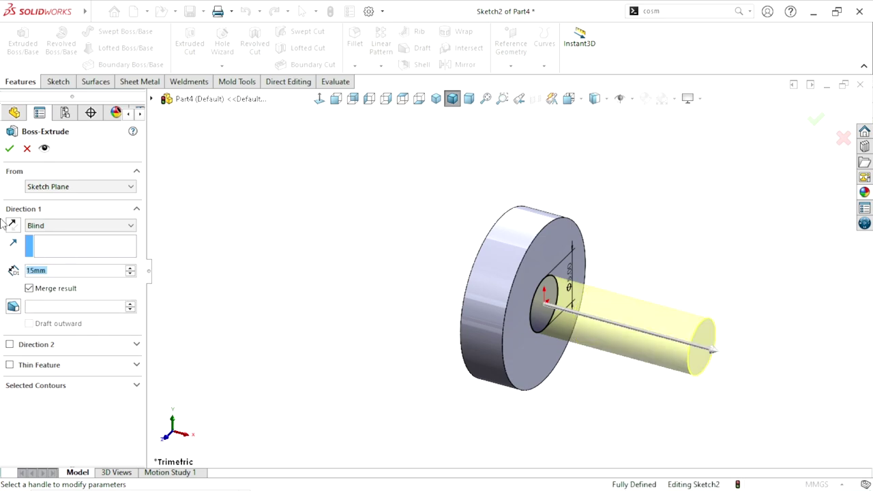
left_click(11, 149)
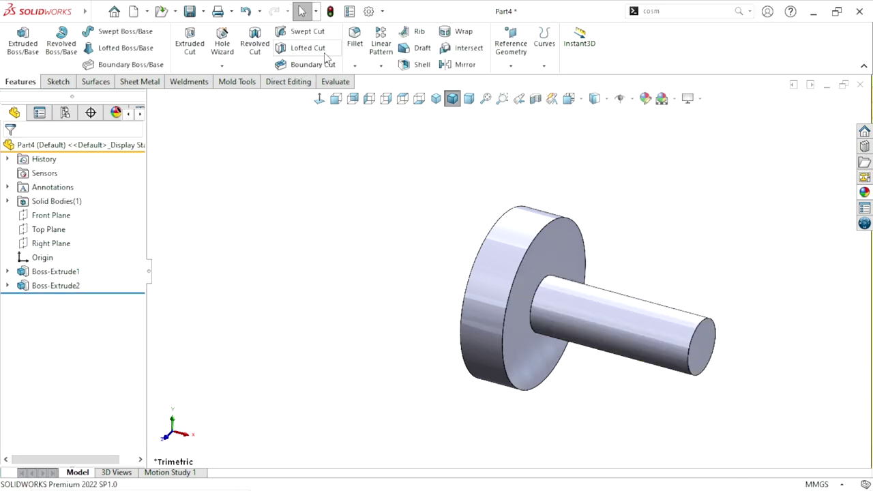
Chamfer the disc's outer cylindrical face and the shaft's end face by 0.5 mm at 45 degrees.
left_click(354, 65)
left_click(371, 98)
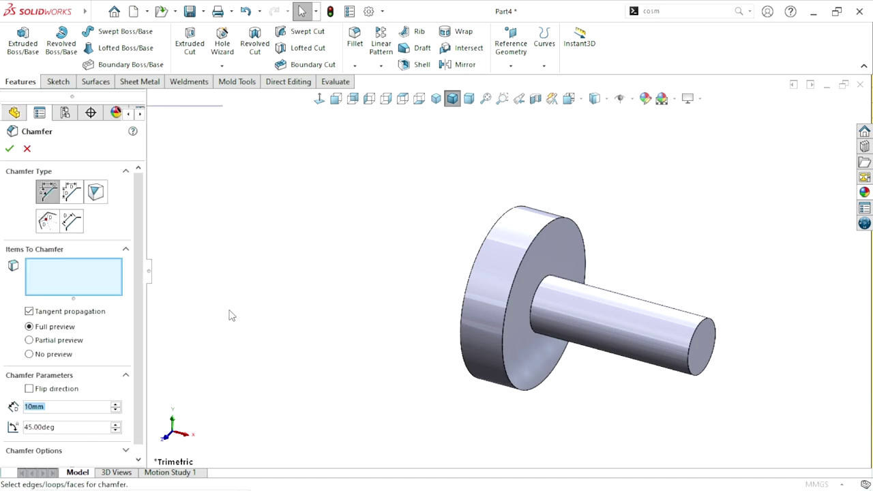
left_click(62, 407)
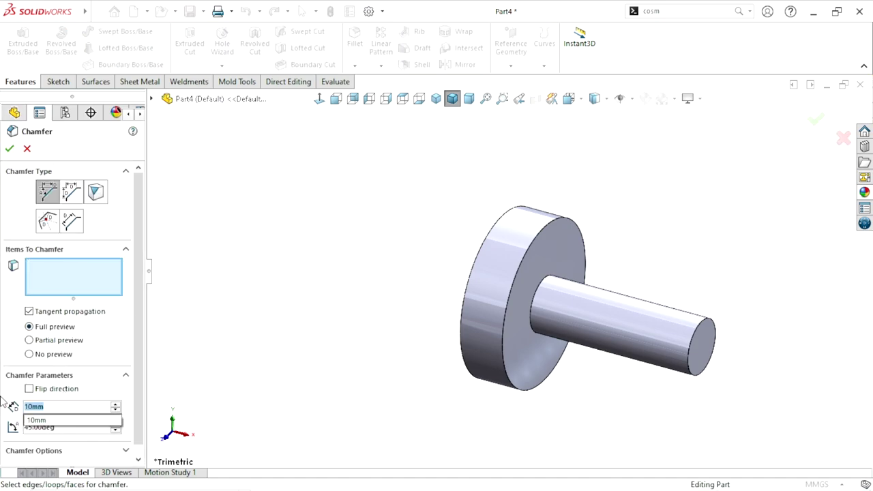
type("0.5")
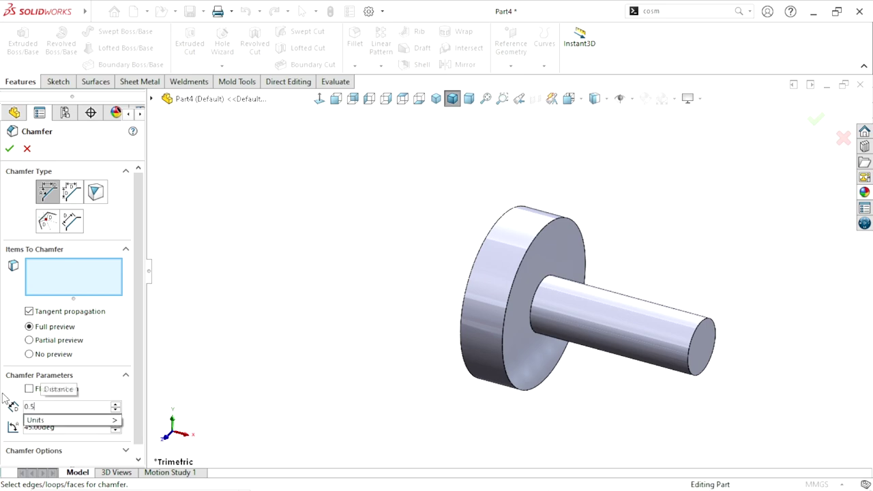
left_click(497, 266)
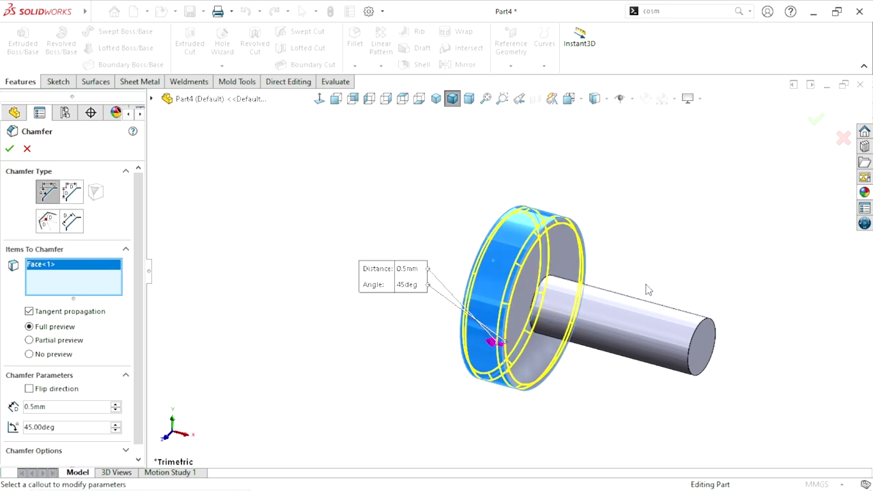
left_click(705, 341)
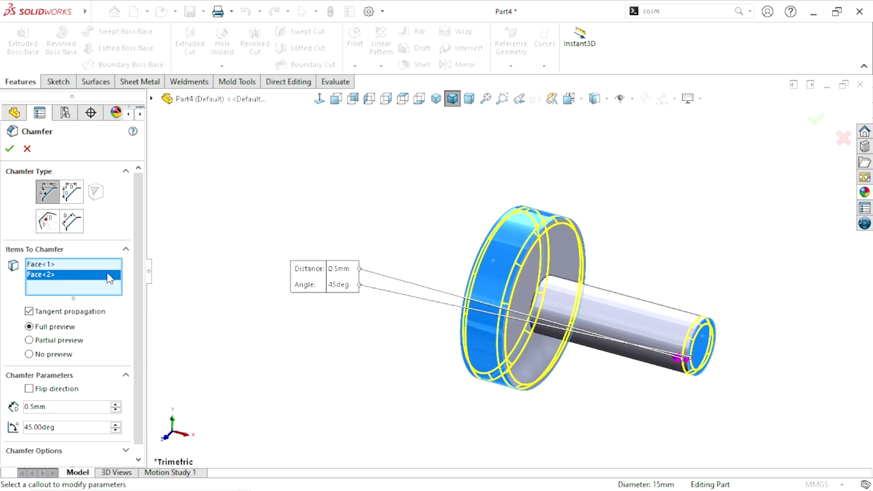
left_click(11, 149)
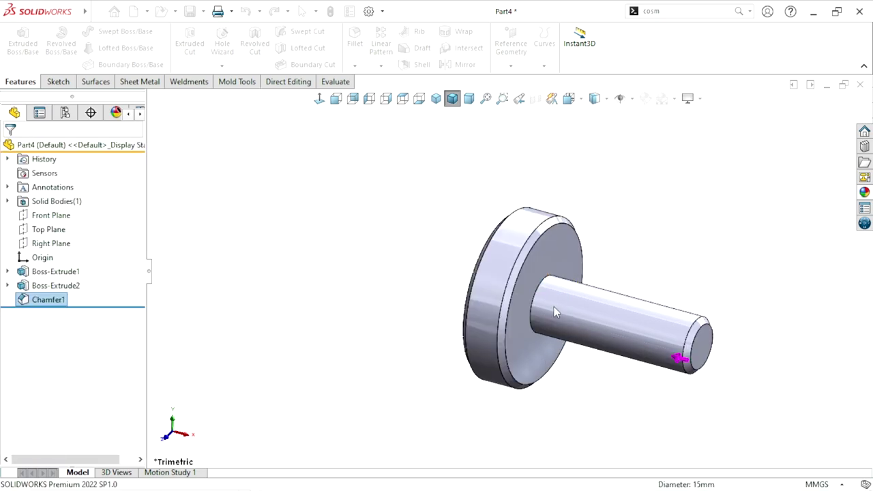
On the disc's back face, sketch a three-sided inscribed-circle polygon with sides about 1.8 mm, centered on the topmost point of the rim and pointing toward the origin.
middle_click_drag(672, 271, 680, 306)
left_click(679, 306)
mouse_move(623, 296)
middle_mouse_down()
mouse_move(650, 316)
mouse_move(526, 340)
mouse_move(621, 370)
middle_mouse_up()
left_click(526, 296)
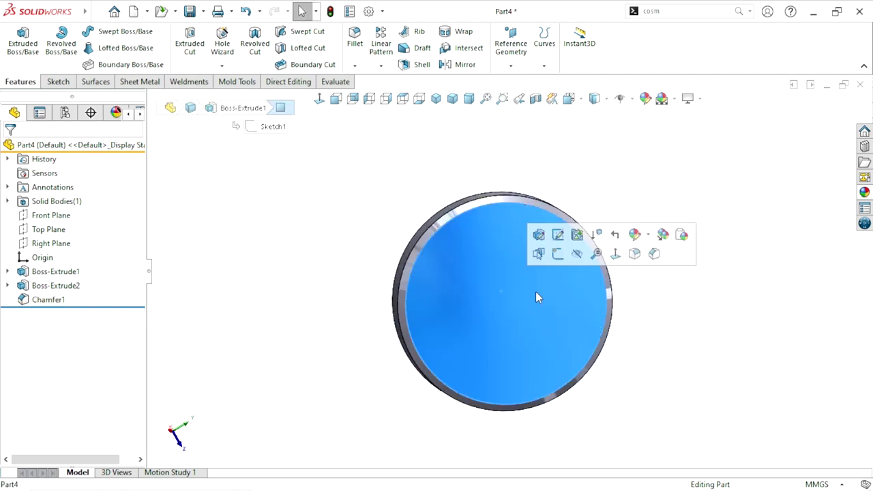
left_click(560, 258)
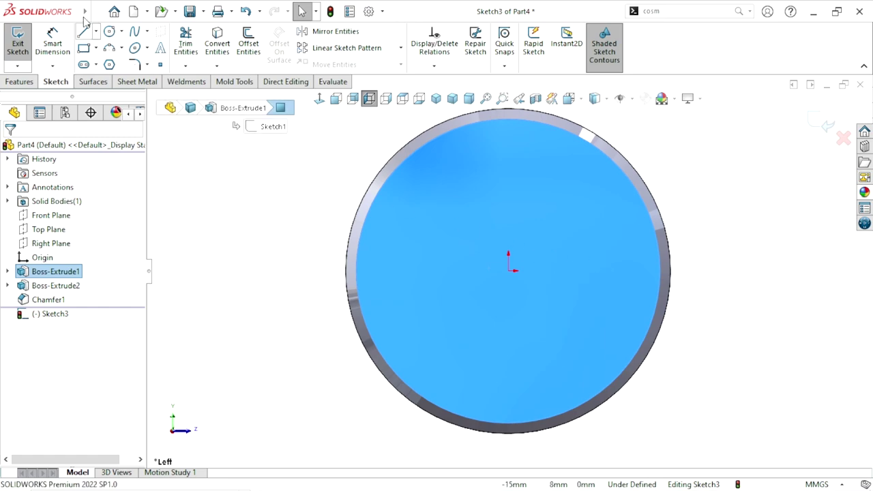
scroll(541, 273, "up", 3)
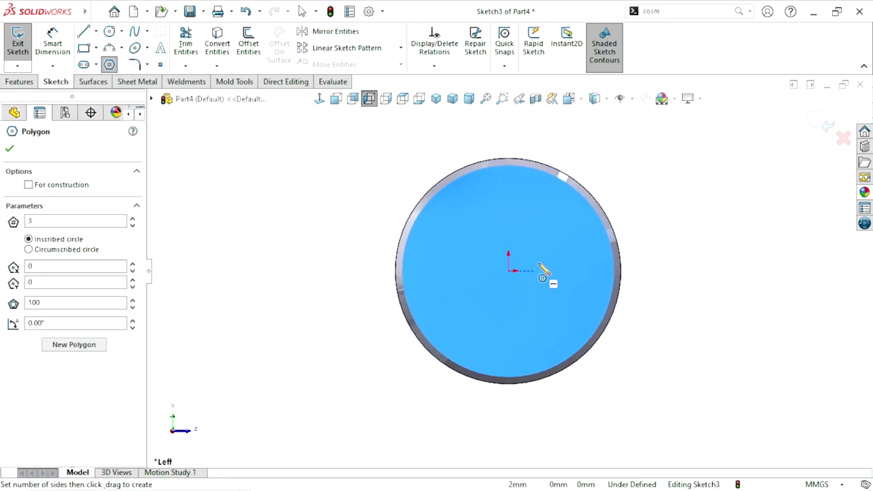
scroll(520, 199, "down", 2)
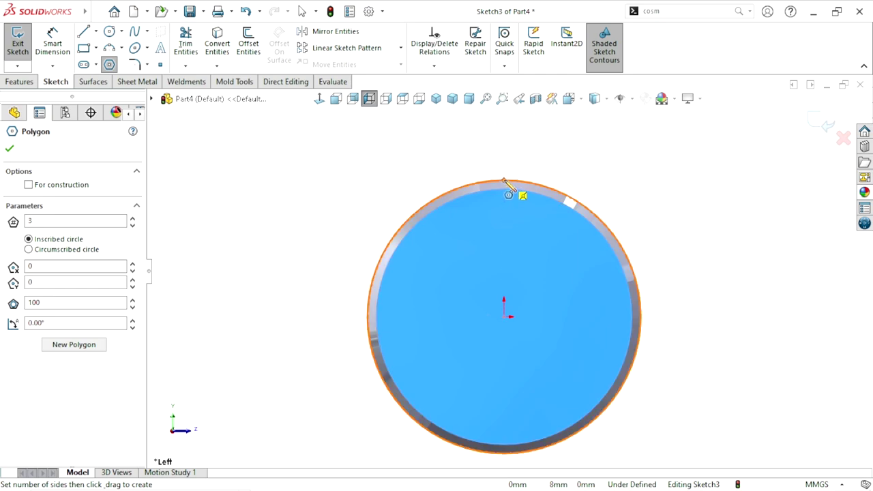
left_click(504, 180)
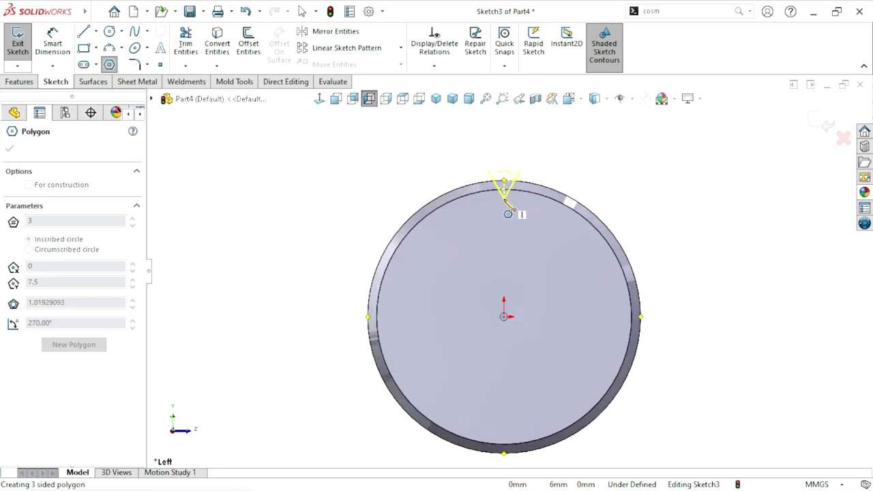
left_click(504, 199)
right_click(598, 178)
left_click(617, 178)
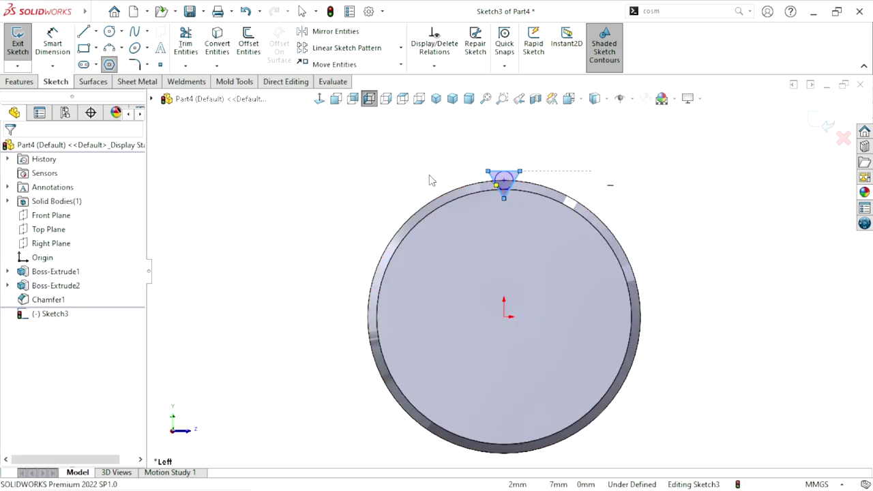
Dimension the top side of the small triangle on the rim as 0.5 mm.
left_click(52, 44)
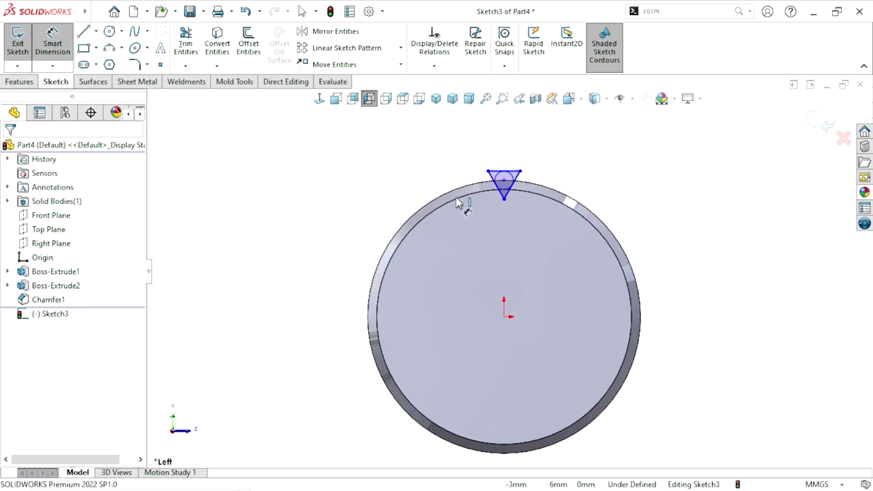
left_click(510, 171)
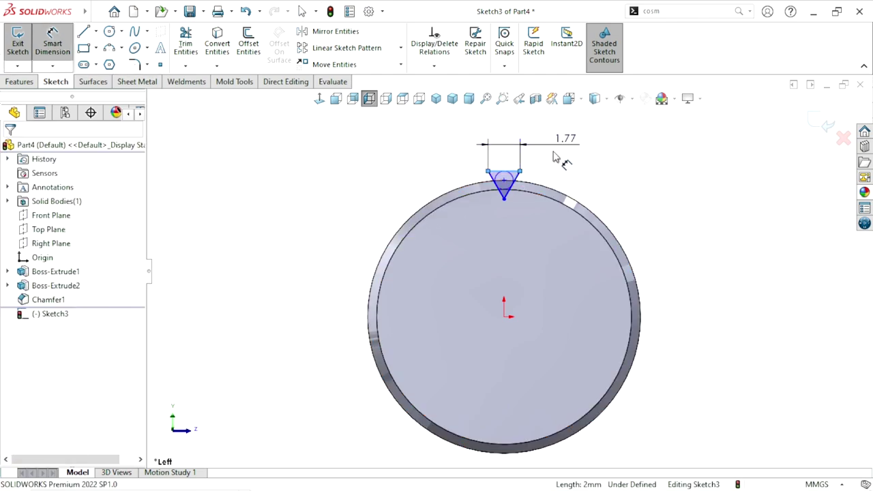
left_click(556, 159)
type("0.5")
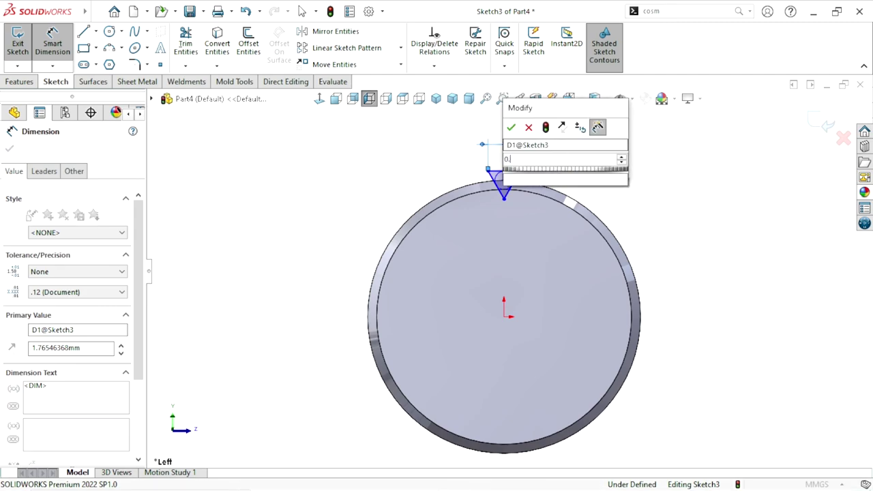
key("Return")
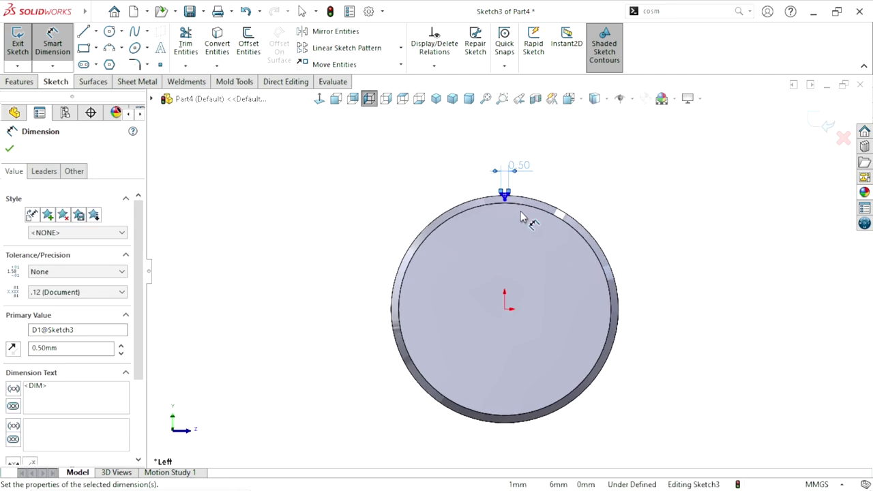
scroll(518, 220, "down", 2)
key("Escape")
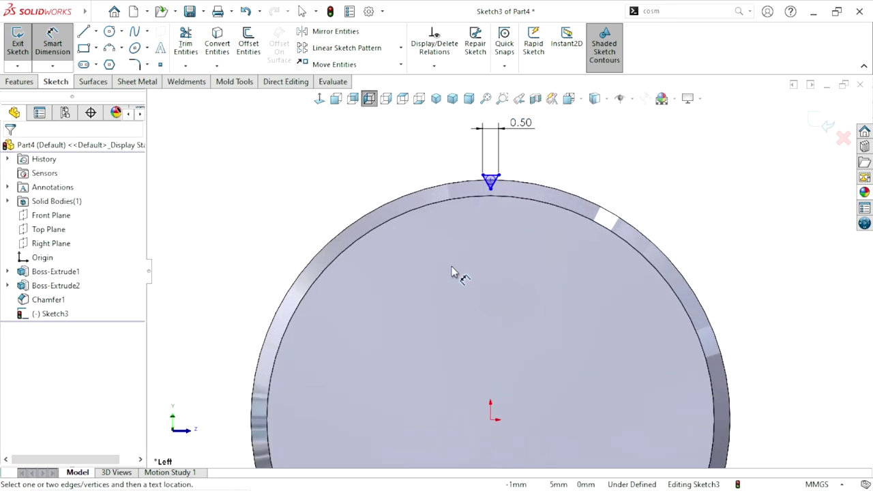
scroll(457, 266, "up", 2)
key("Escape")
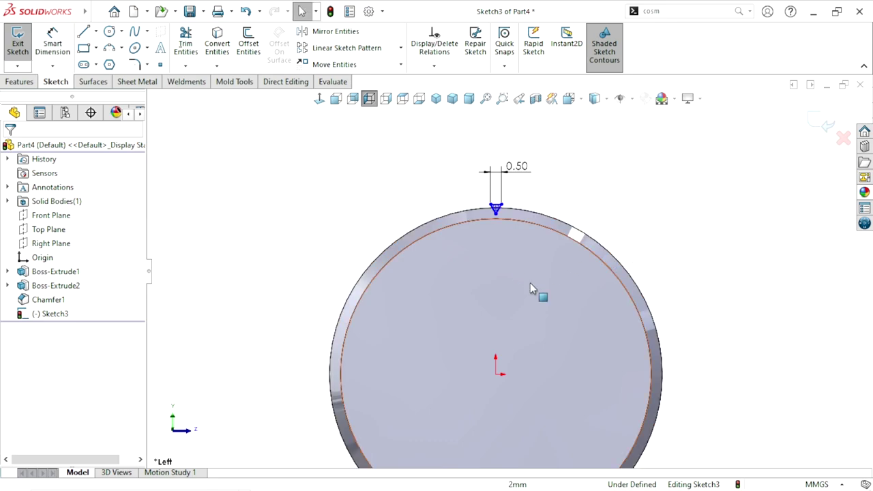
Add a vertical relation between the origin and the center of the small triangle on the rim.
left_click(495, 374)
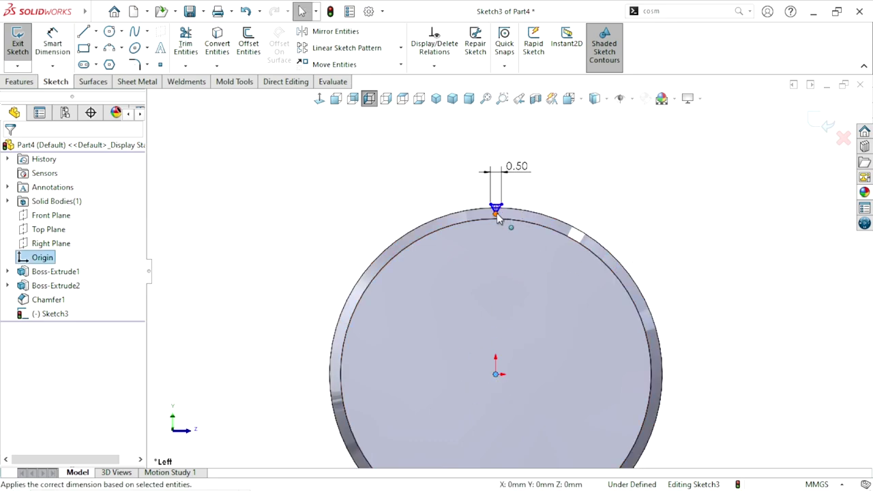
scroll(497, 217, "down", 2)
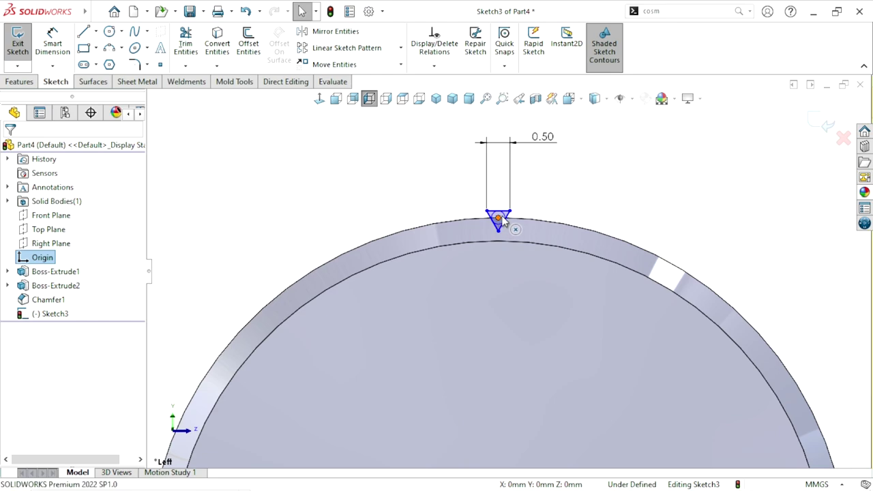
left_click(497, 217, "ctrl")
left_click(556, 163)
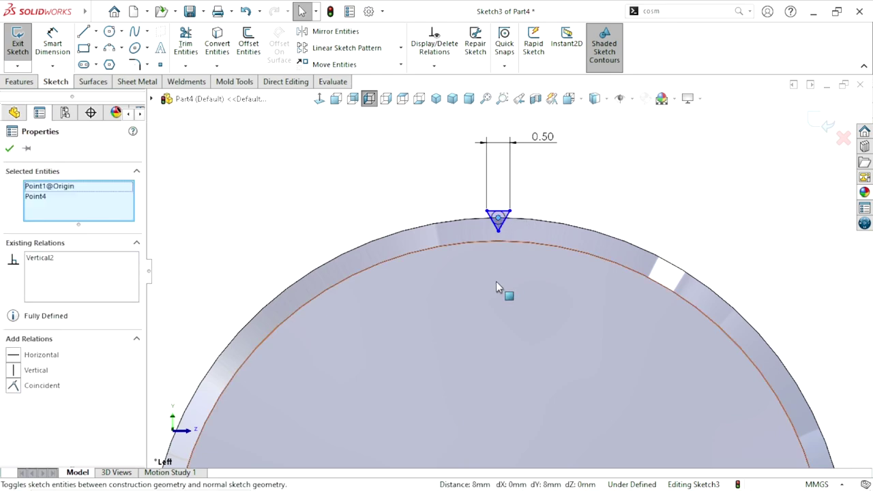
scroll(497, 281, "up", 3)
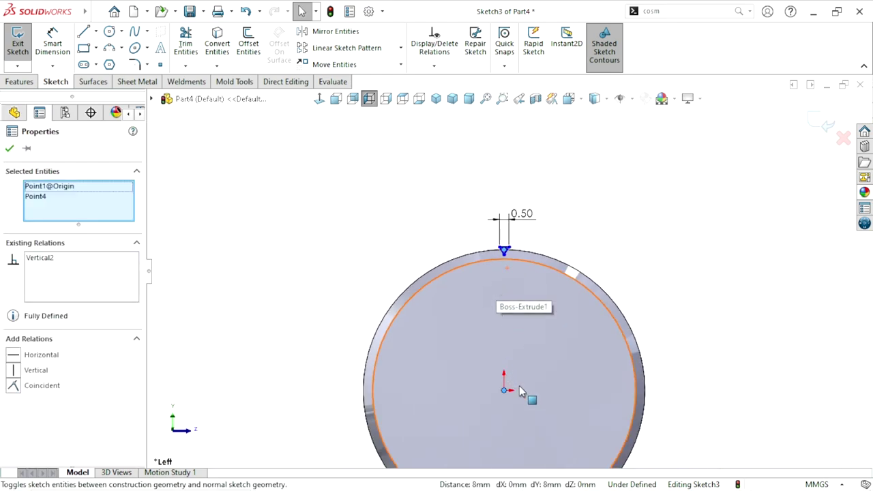
scroll(520, 390, "down", 1)
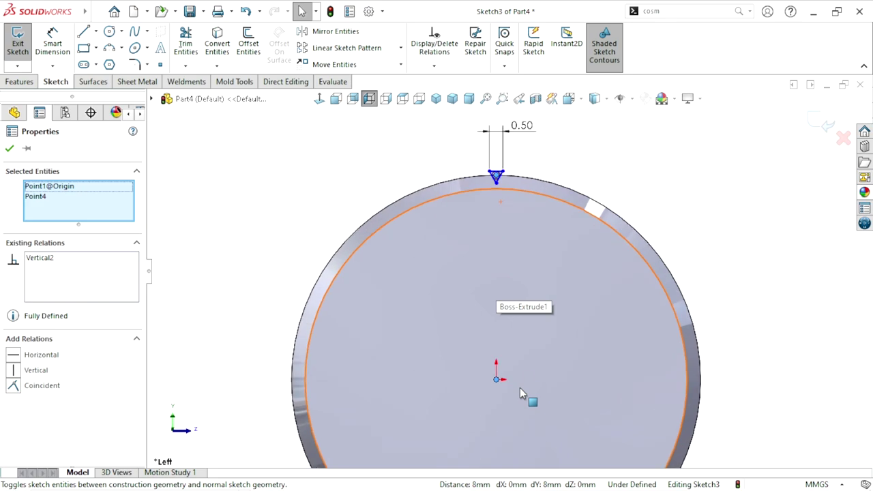
left_click(10, 149)
Make the top side of the small triangle horizontal.
scroll(354, 162, "down", 3)
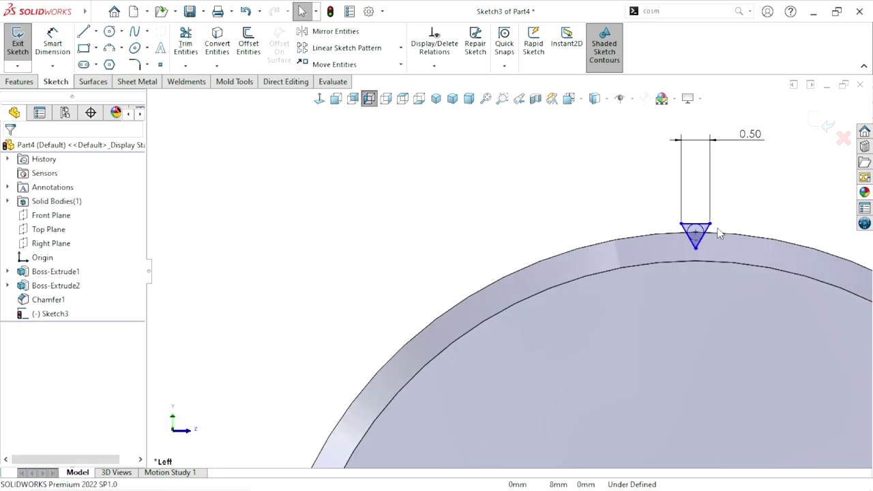
left_click(694, 229)
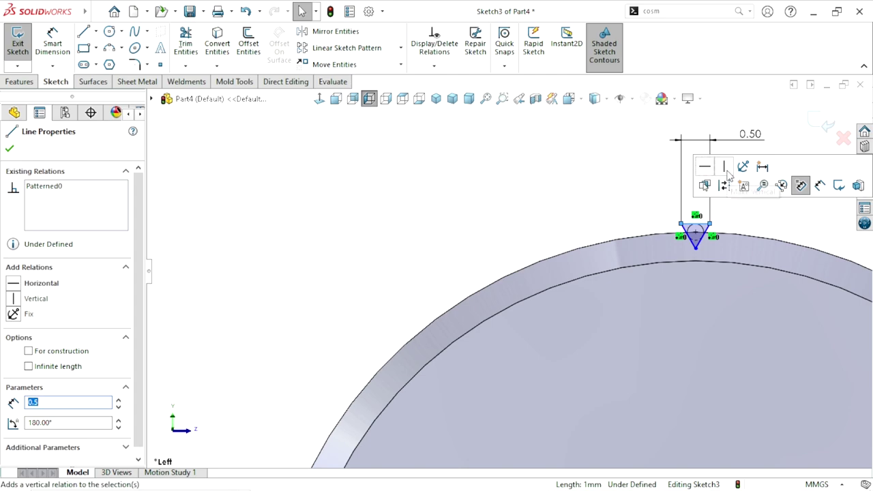
left_click(704, 165)
left_click(517, 219)
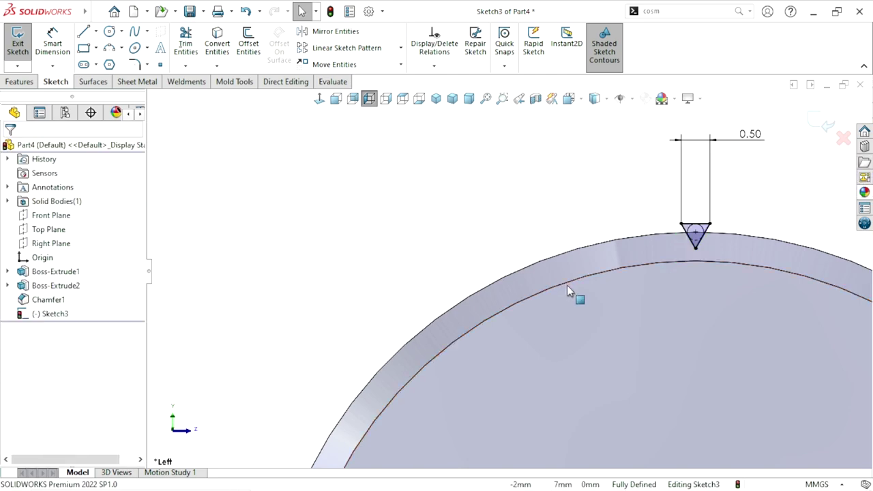
Cut-extrude the triangle Through All to form a single notch across the disc's rim.
scroll(562, 300, "up", 3)
scroll(558, 343, "up", 2)
scroll(556, 334, "down", 2)
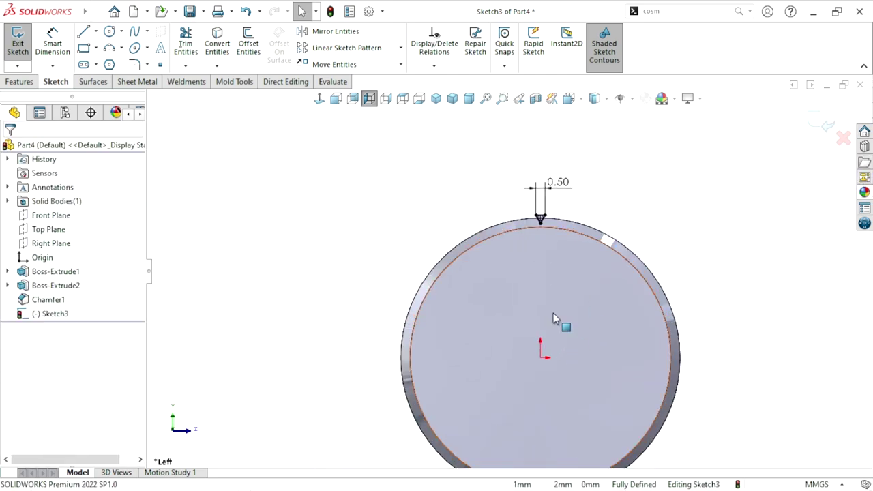
scroll(583, 300, "down", 1)
left_click(19, 81)
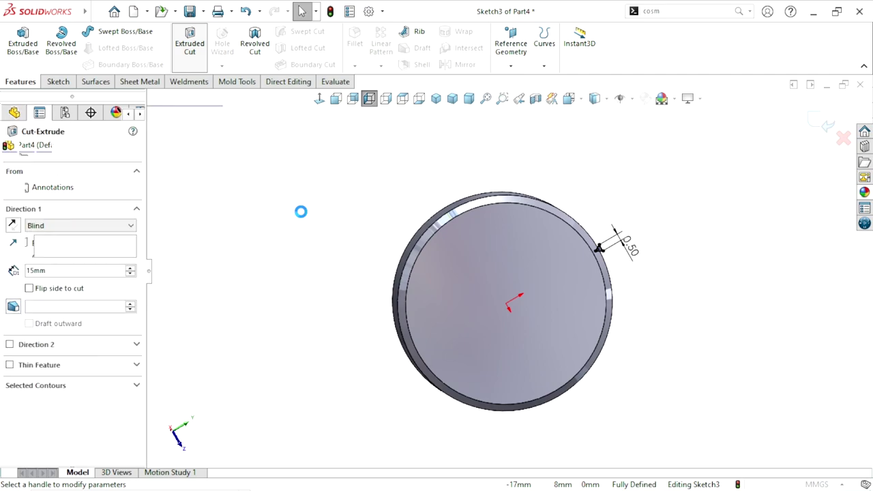
left_click(80, 226)
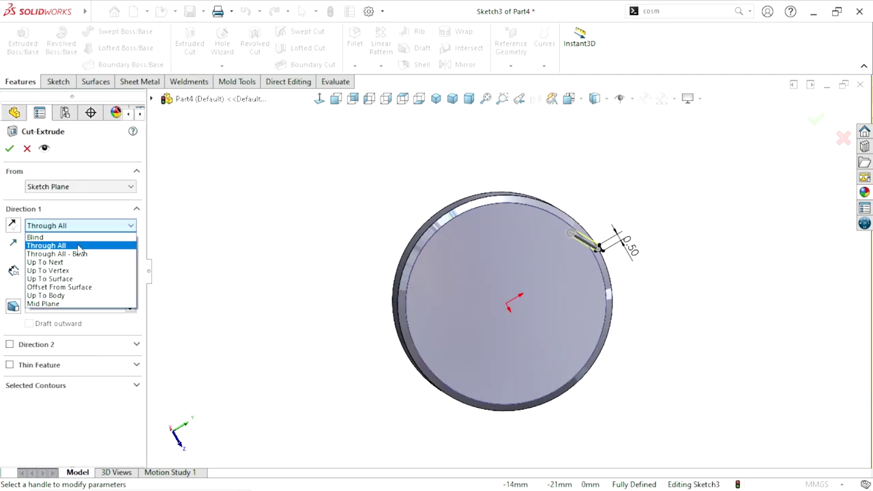
left_click(75, 243)
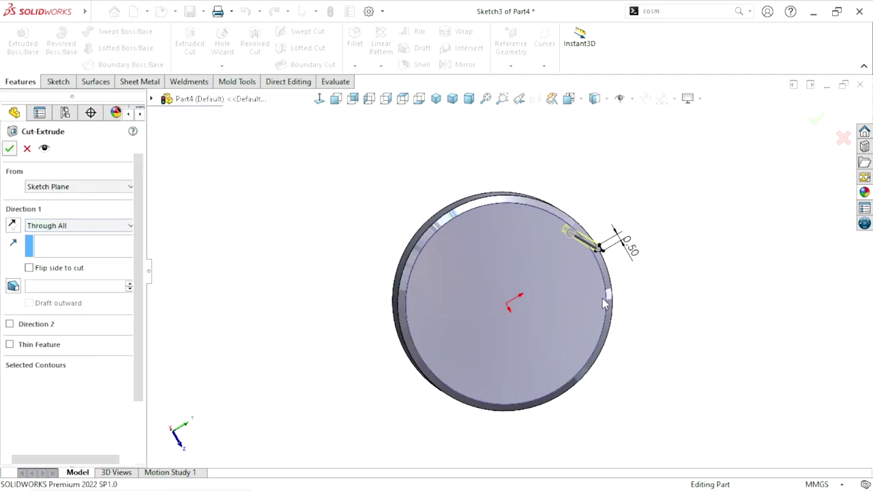
middle_click_drag(604, 306, 633, 354)
key("Escape")
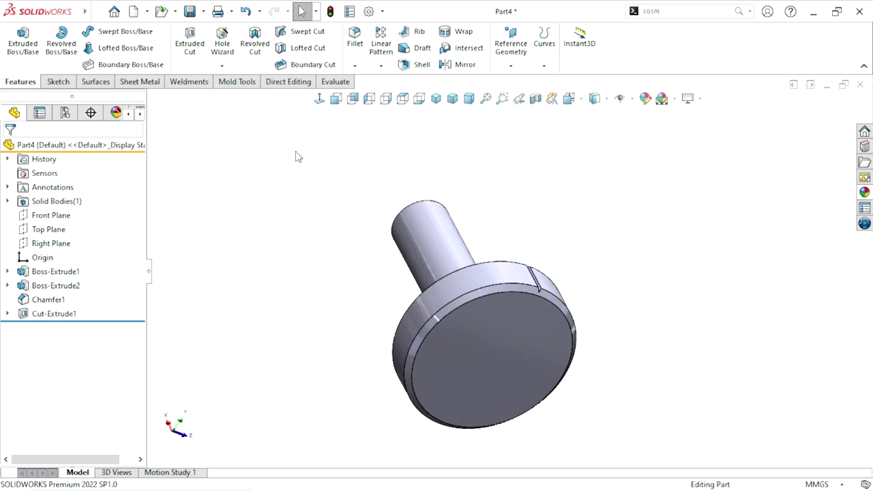
Circular-pattern the triangular notch around the disc's rim face with 58 equally spaced instances over 360 degrees.
left_click(383, 66)
left_click(376, 95)
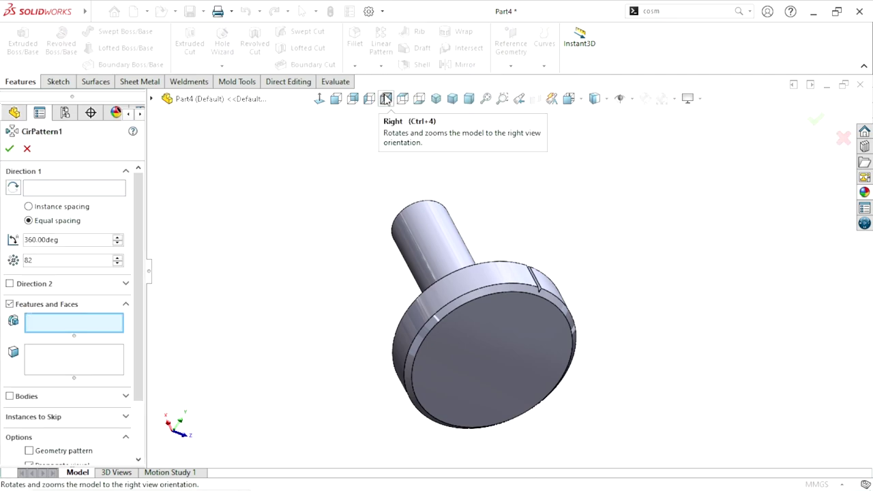
left_click(75, 189)
left_click(467, 285)
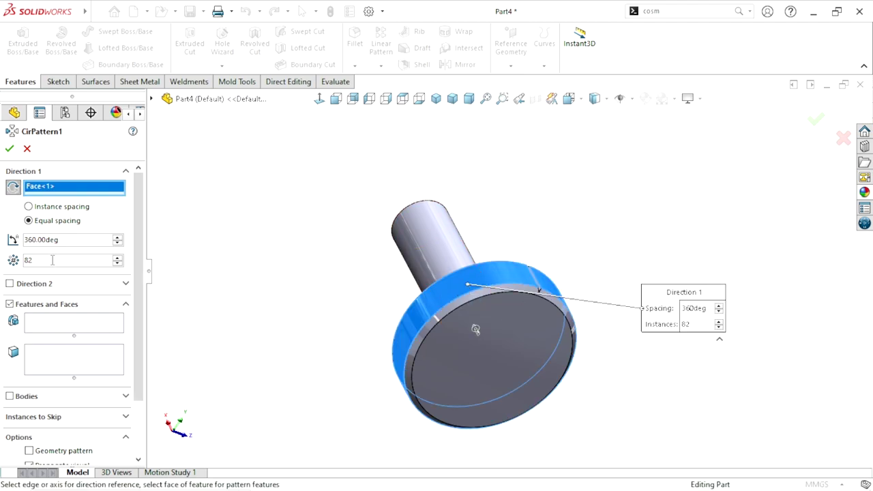
left_click(74, 330)
scroll(546, 314, "down", 10)
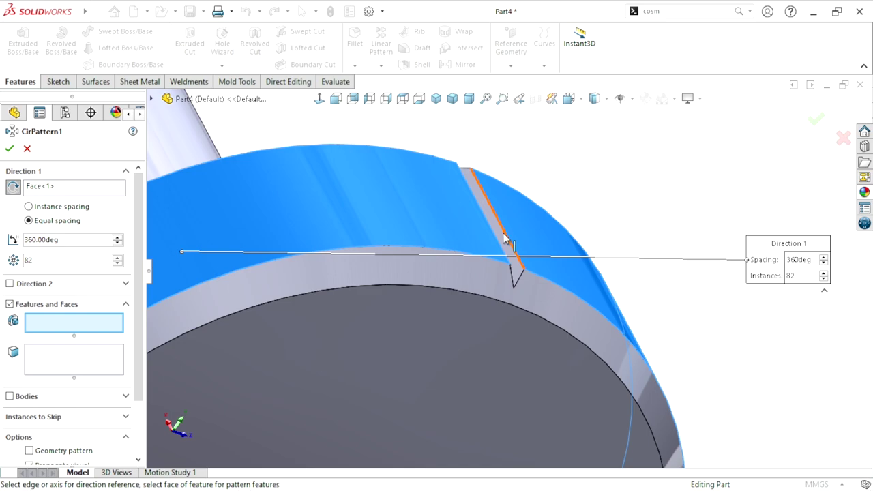
left_click(500, 236)
scroll(542, 306, "up", 10)
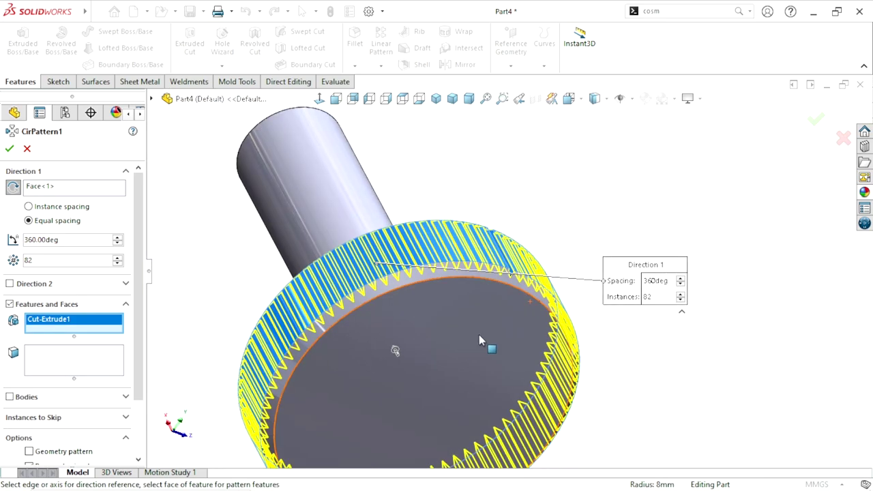
left_click_drag(57, 260, 2, 260)
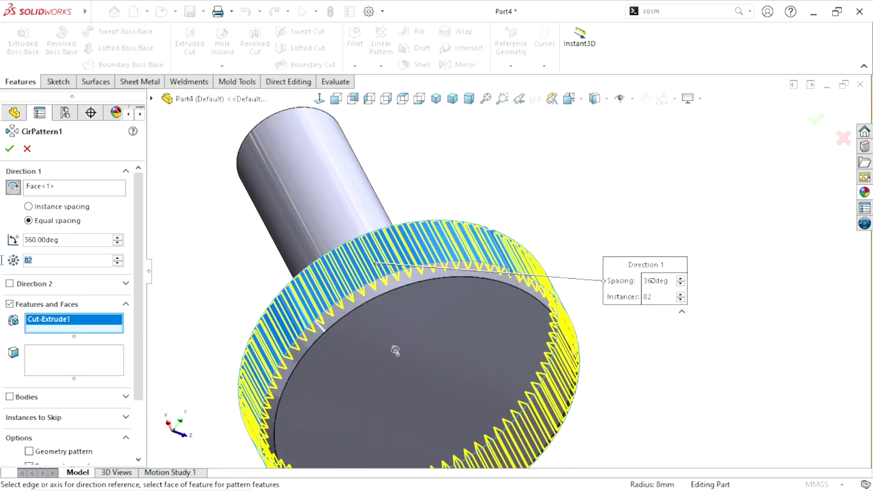
type("58")
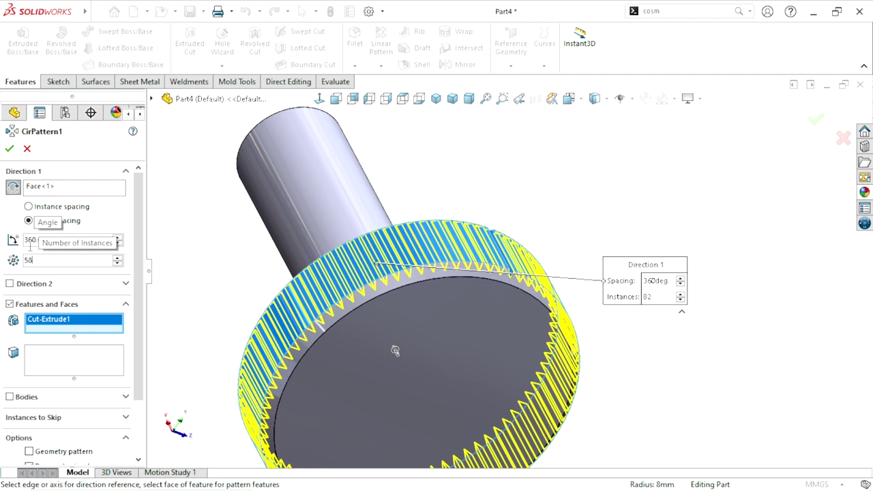
key("Return")
left_click(10, 148)
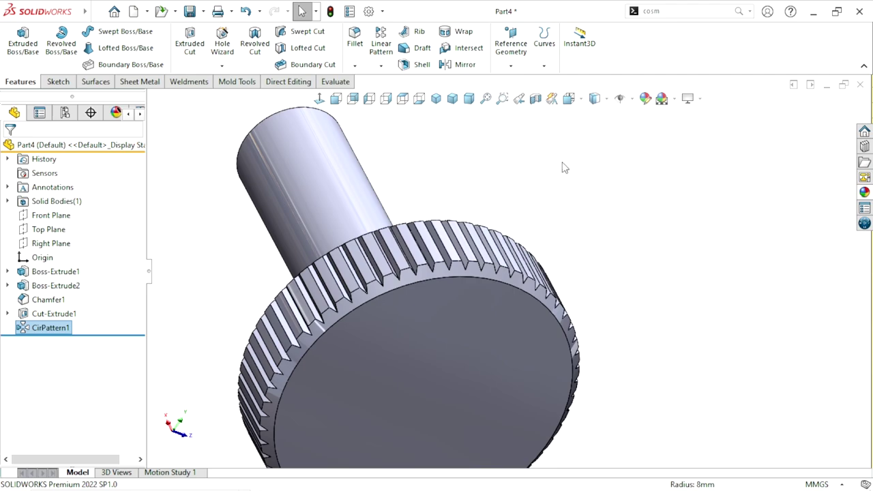
Examine the notched head and the chamfered shaft from the shaft's end side.
left_click(607, 259)
scroll(580, 321, "up", 3)
middle_click_drag(580, 321, 426, 306)
scroll(407, 282, "up", 2)
scroll(518, 293, "down", 2)
scroll(555, 293, "down", 2)
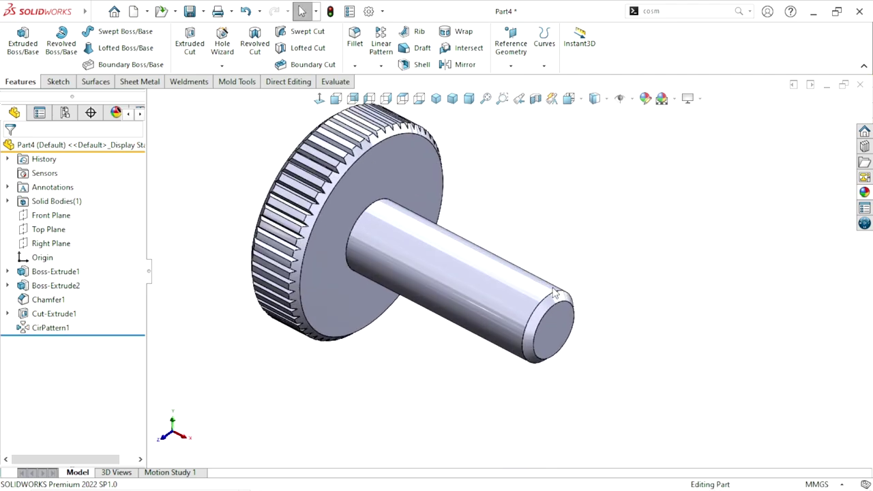
middle_click_drag(560, 290, 630, 288)
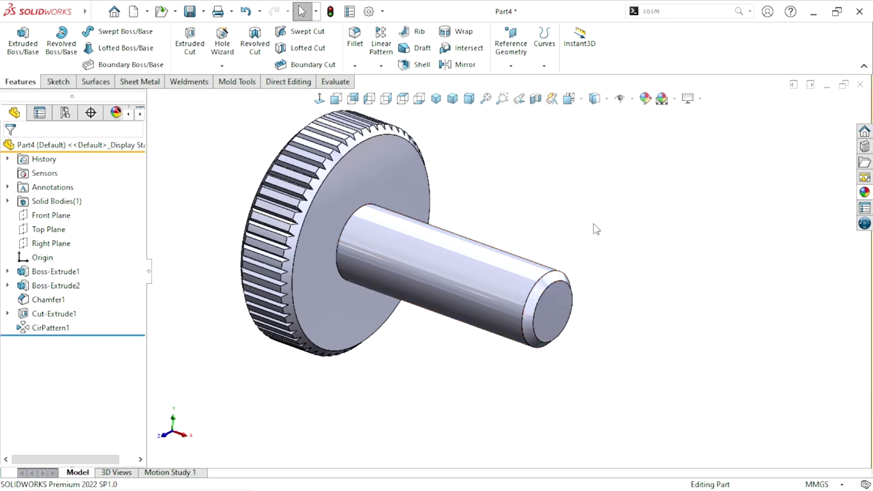
key("f")
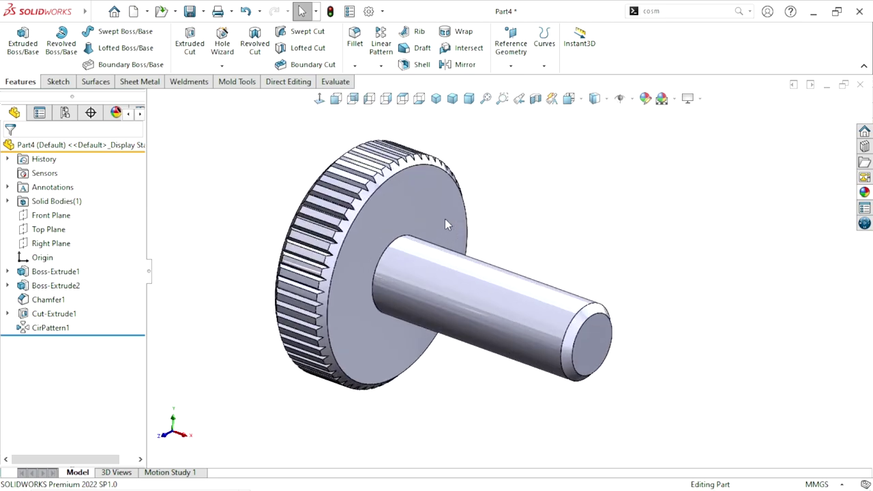
Apply a cosmetic thread to the shaft's outer end edge, using ANSI Metric Machine Threads in size M5x0.8.
left_click(97, 12)
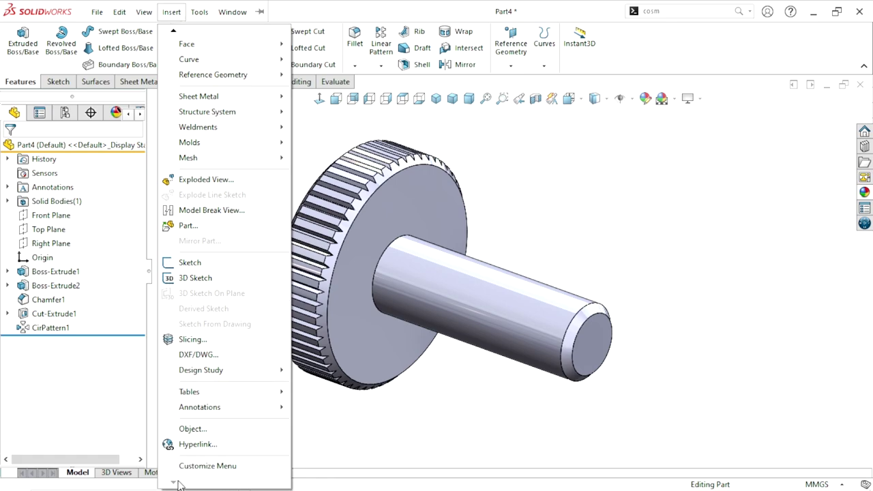
mouse_move(220, 415)
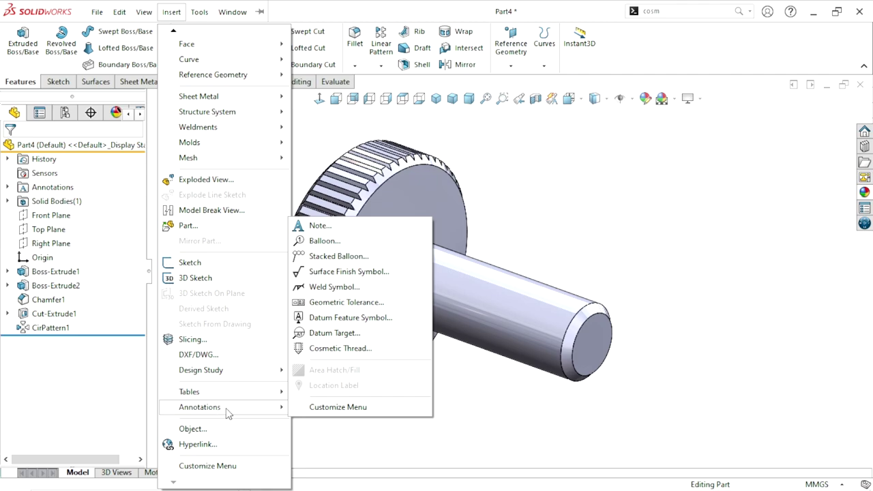
left_click(350, 349)
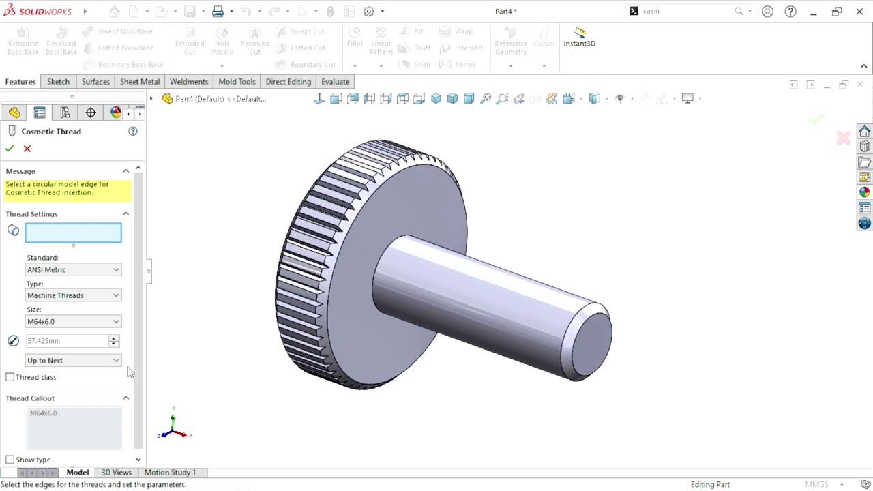
left_click(579, 317)
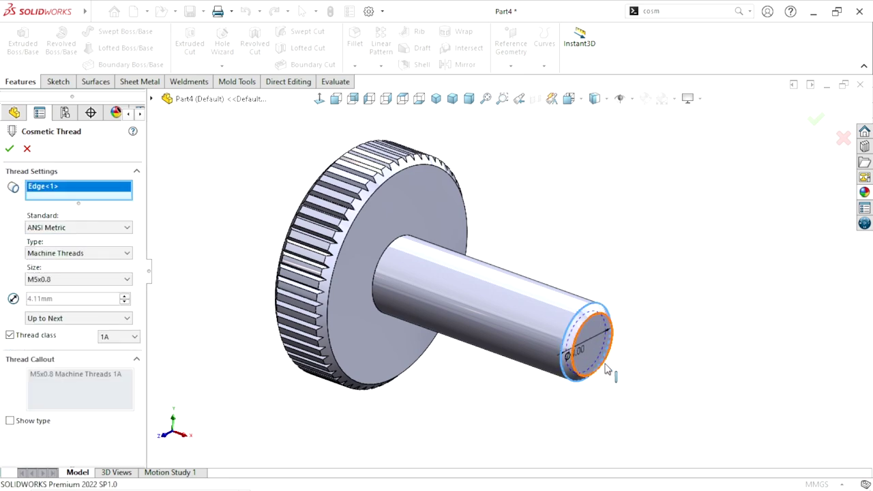
left_click(75, 280)
left_click(74, 281)
left_click(74, 280)
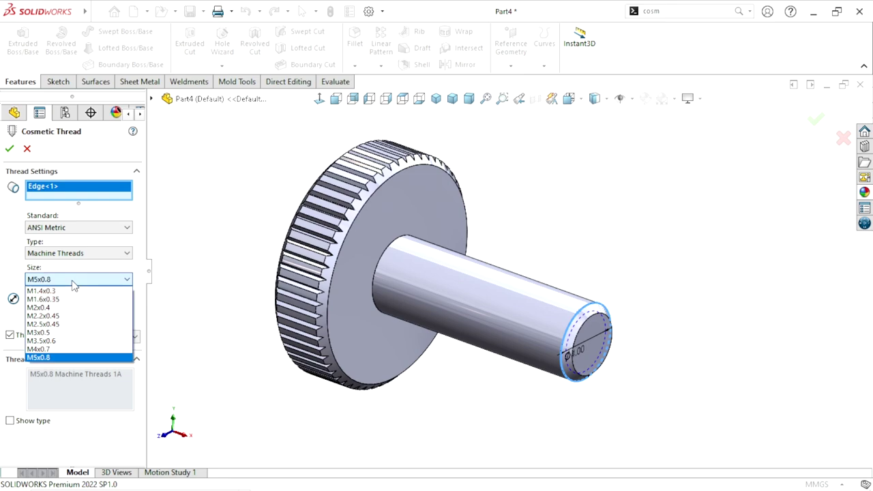
left_click(45, 359)
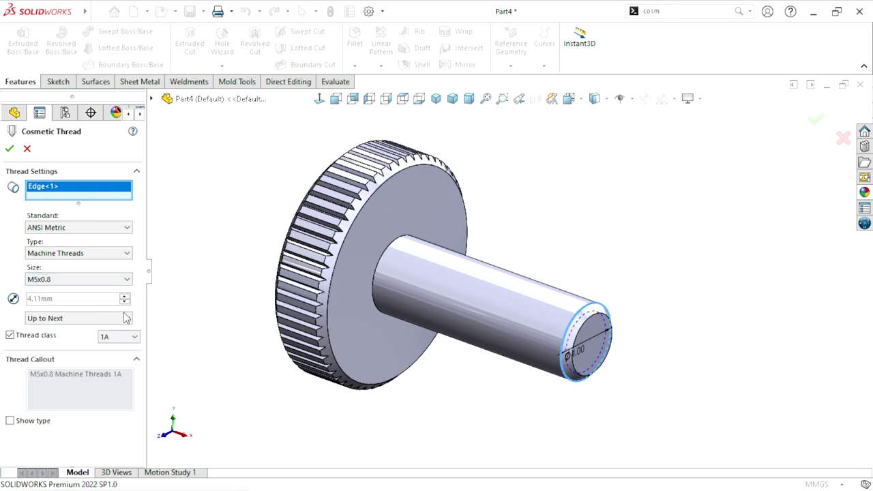